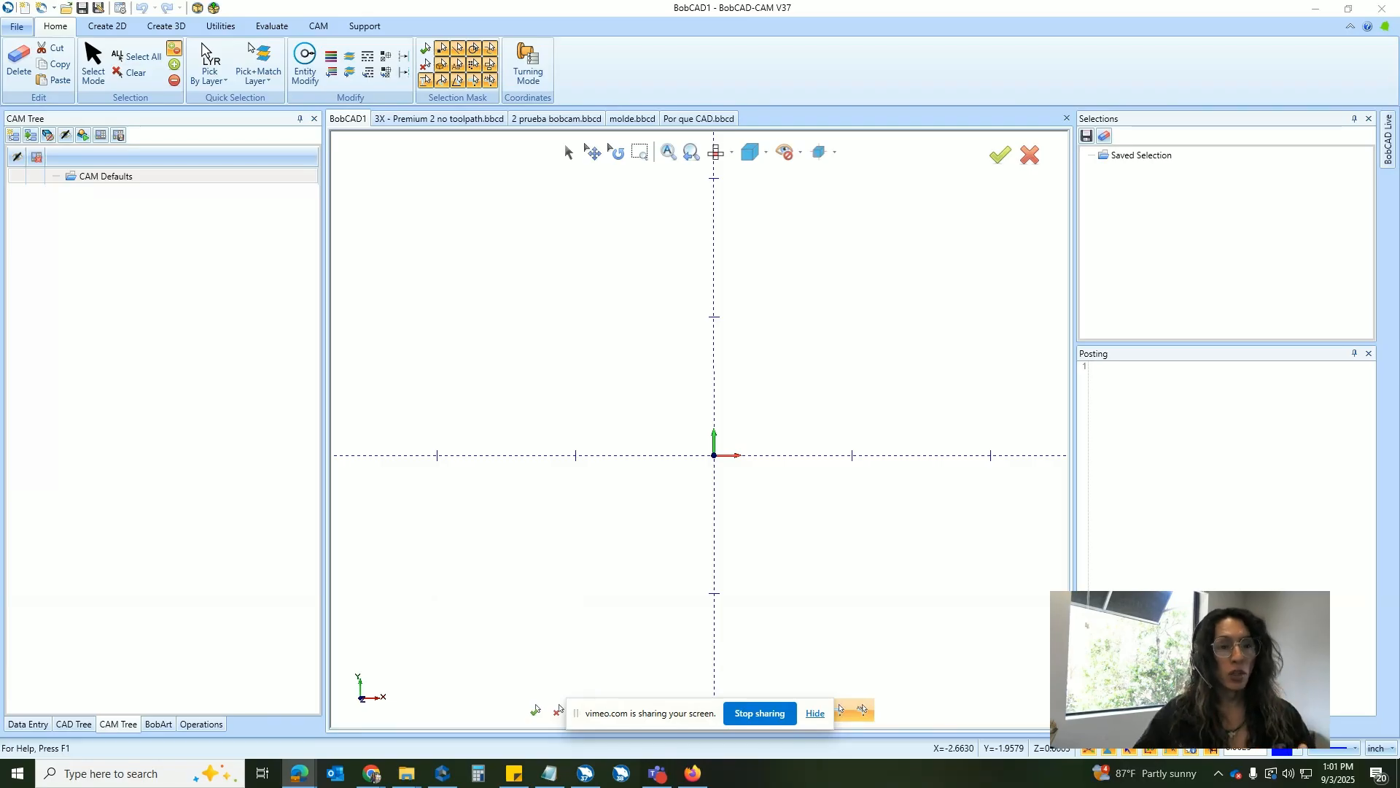
Look over the Por que CAD.bbcd and 3X - Premium 2 no toolpath.bbcd projects, finishing on Por que CAD.bbcd.
click(711, 121)
middle_drag(748, 308, 747, 307)
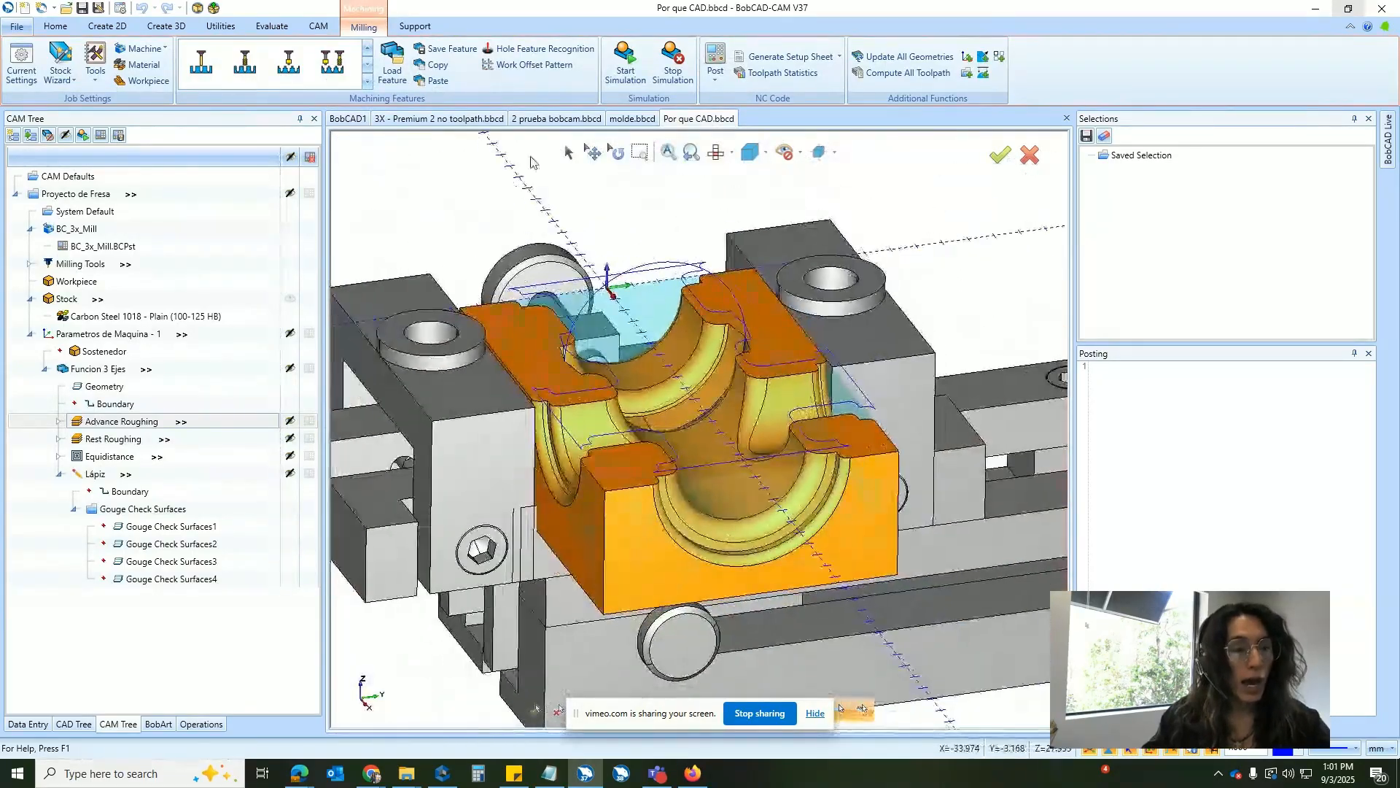
click(463, 121)
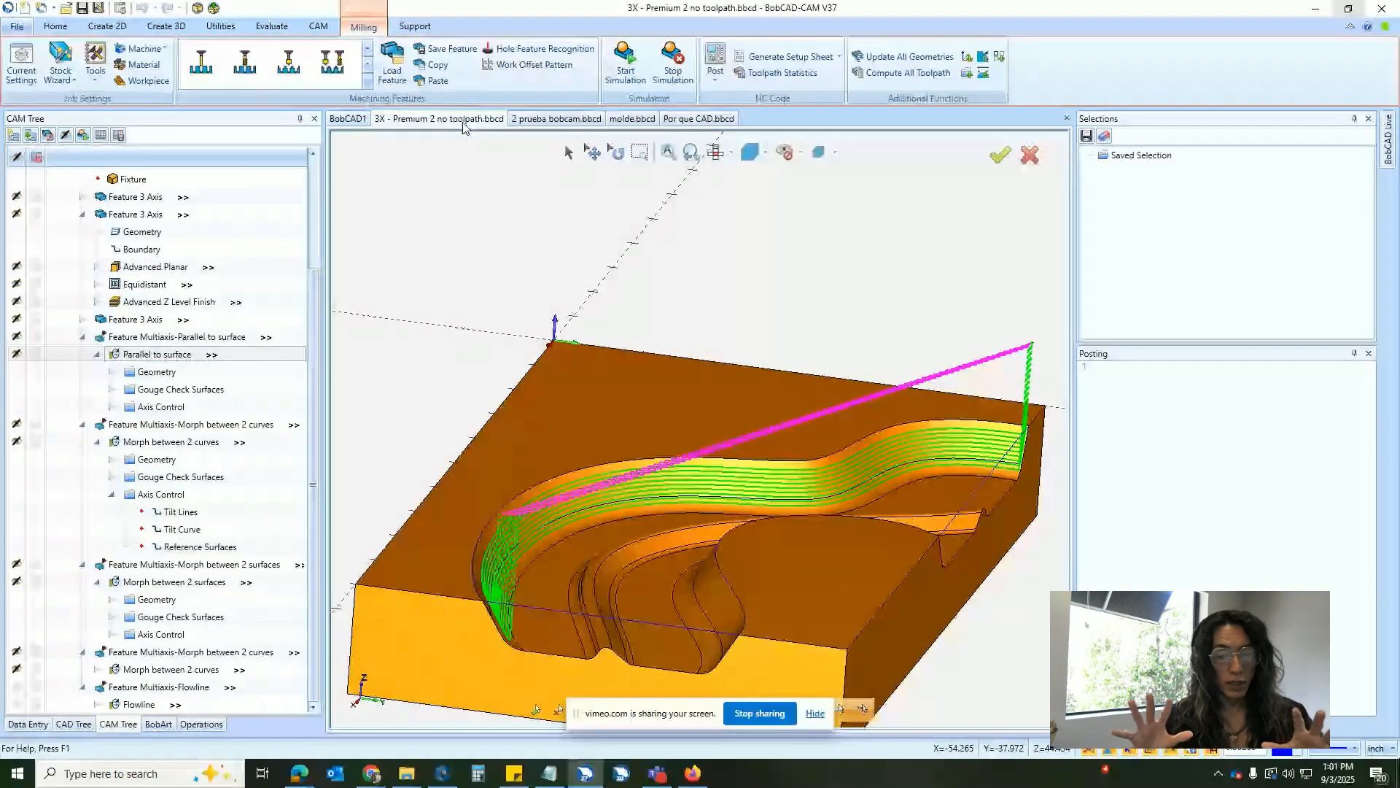
click(711, 123)
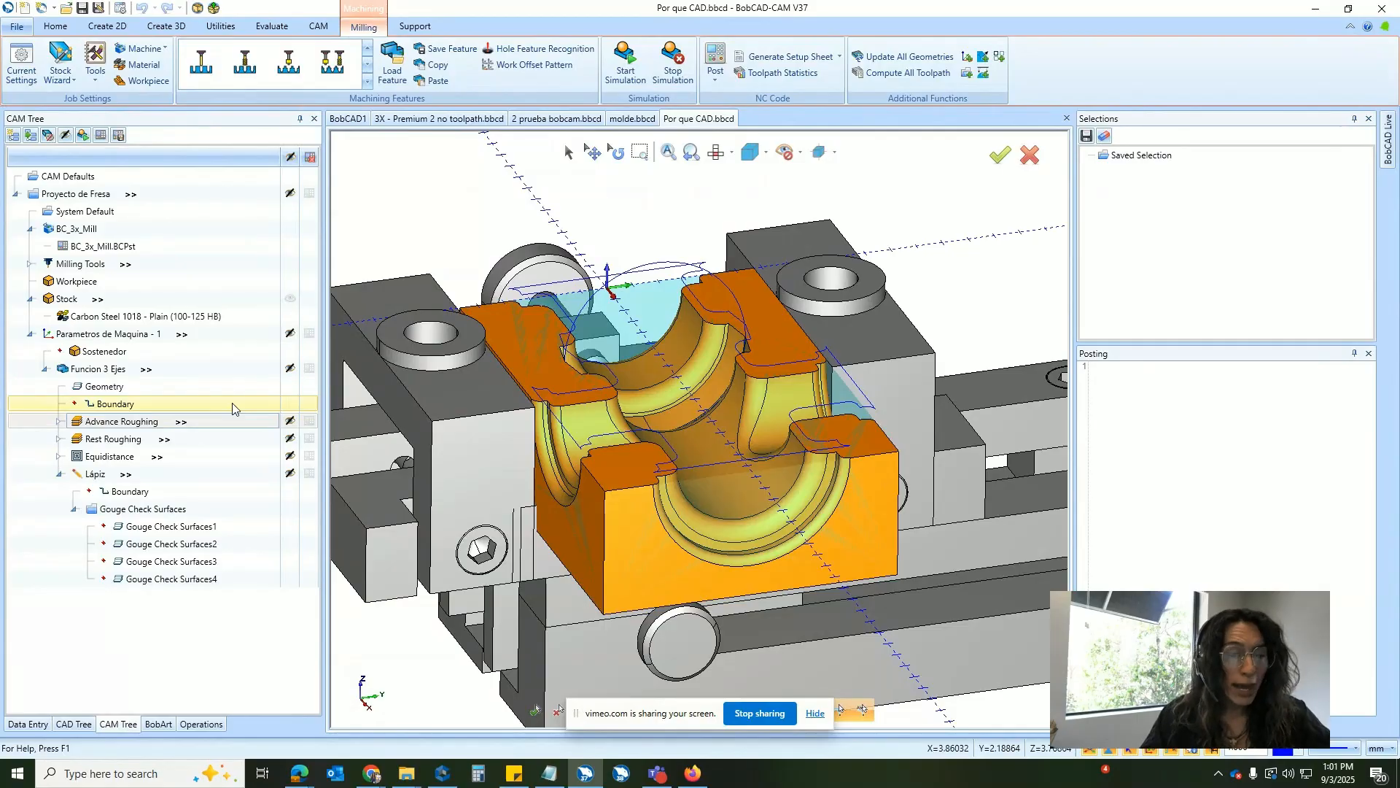
Start a Mill 3 Axis feature under Parametros de Maquina - 1 and open its machining strategy settings.
right_click(118, 361)
click(78, 335)
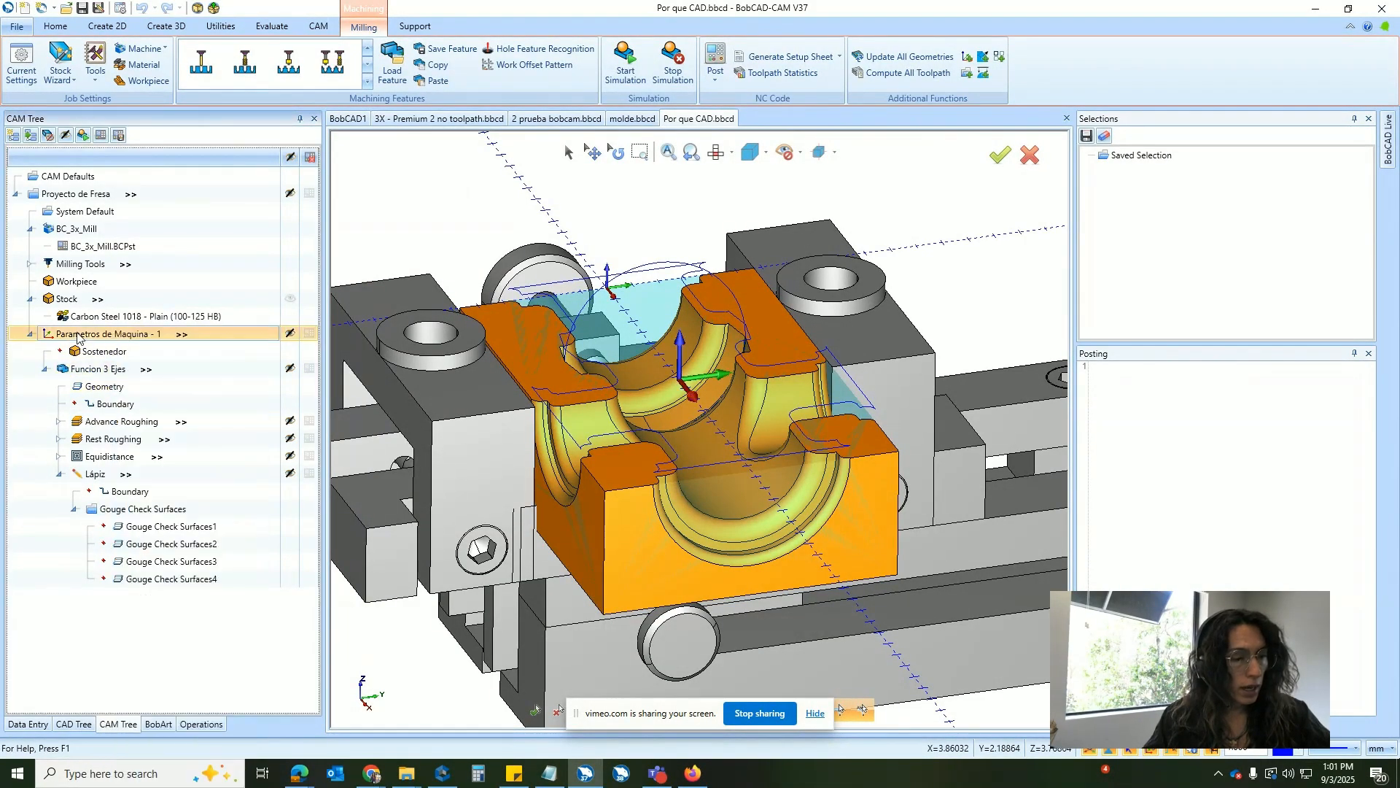
right_click(78, 337)
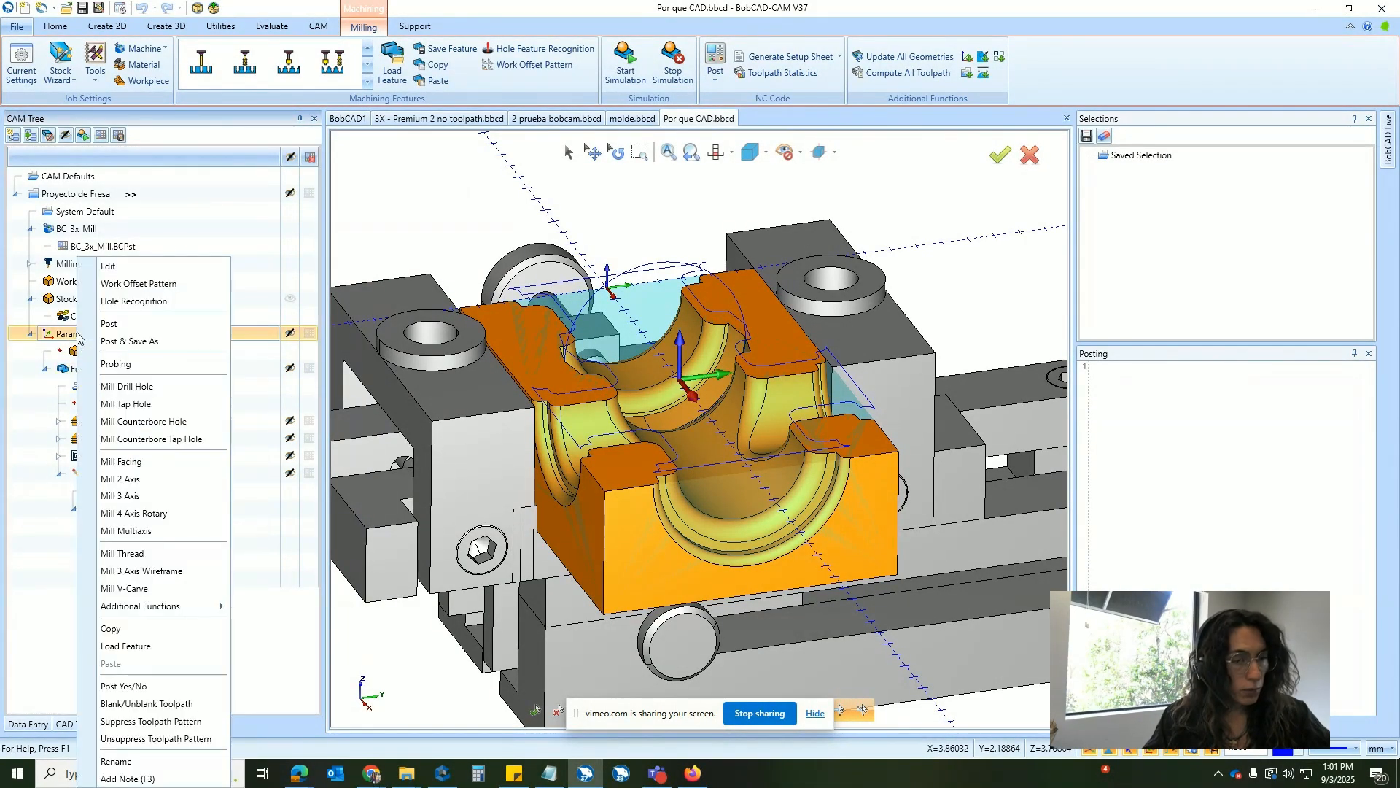
click(131, 496)
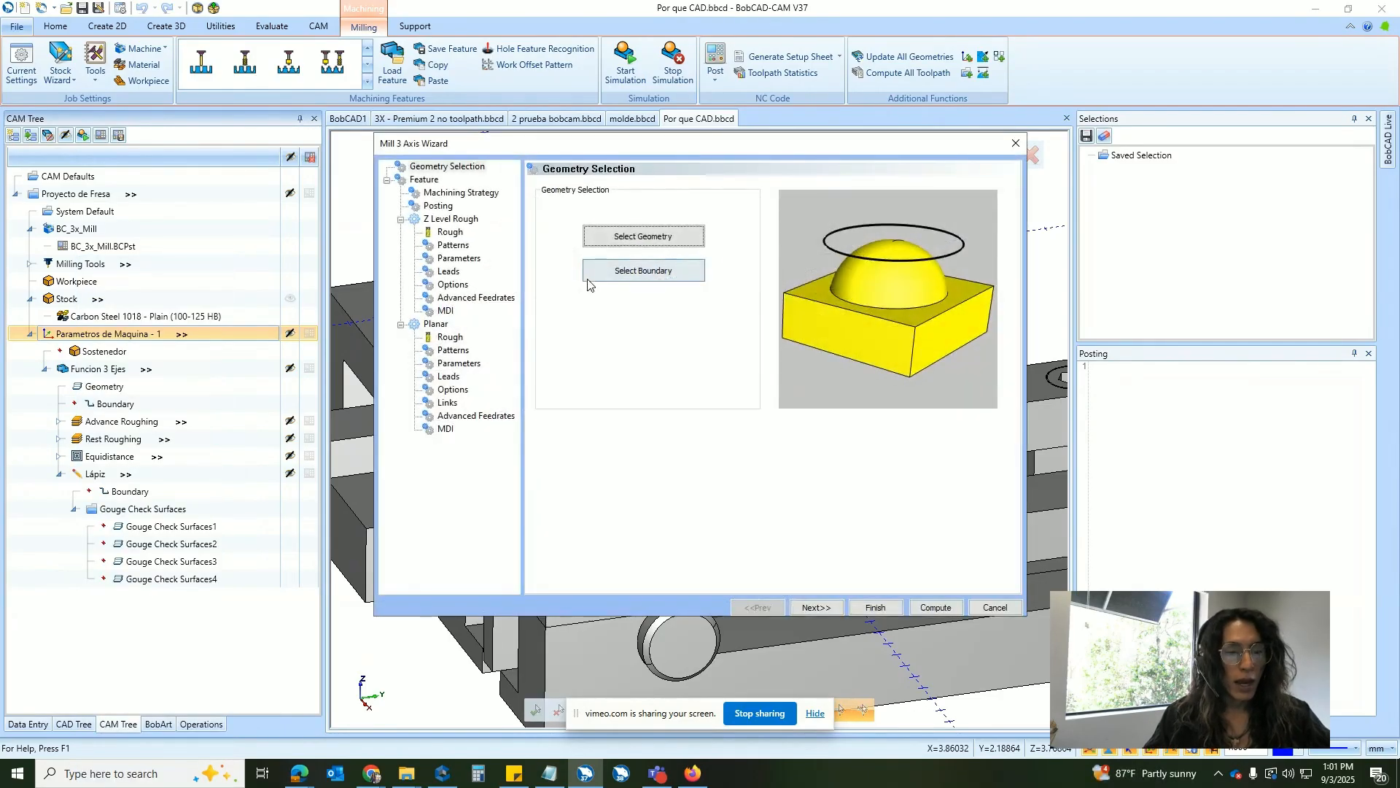
click(461, 193)
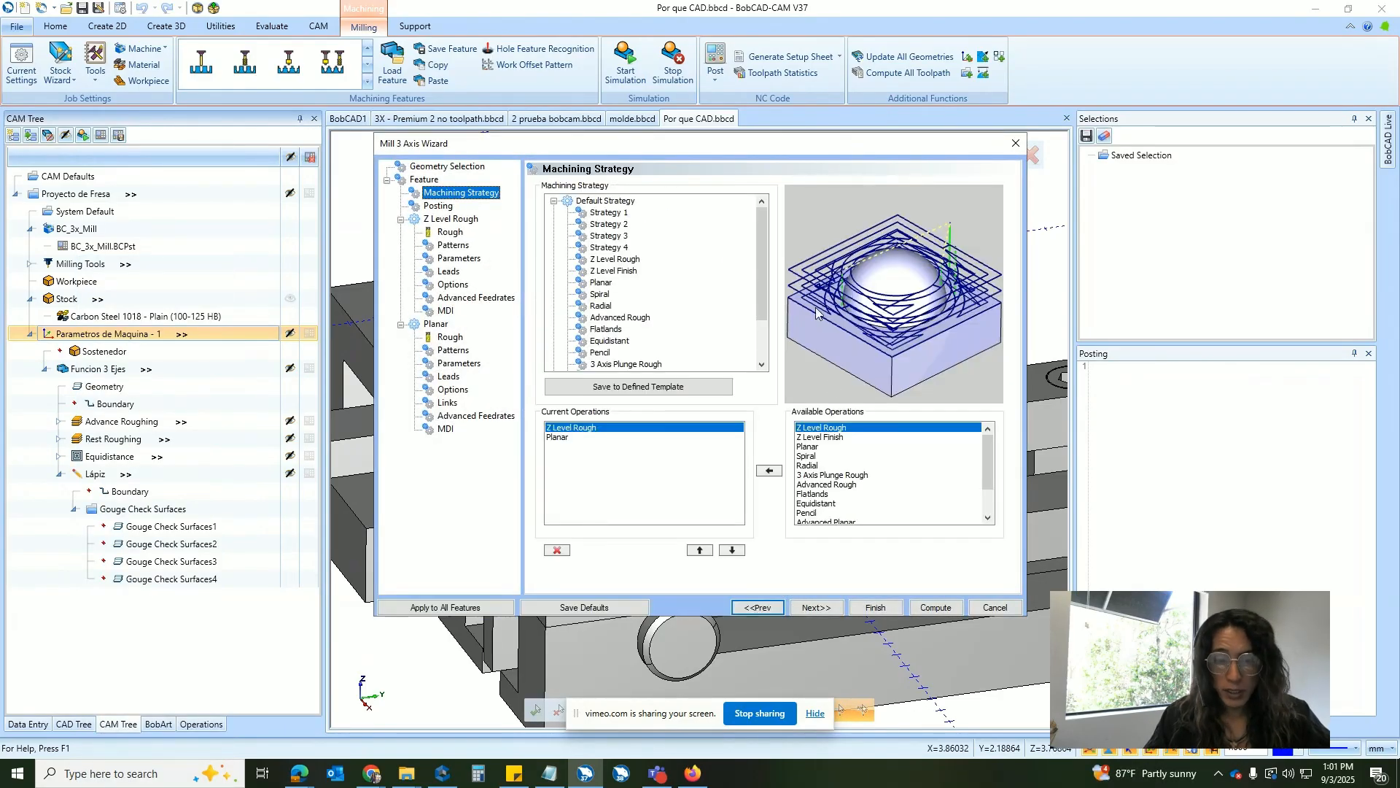
Preview the available 3-axis operations from Advanced Rough through Steep Shallow, and close the wizard without creating a feature.
click(835, 486)
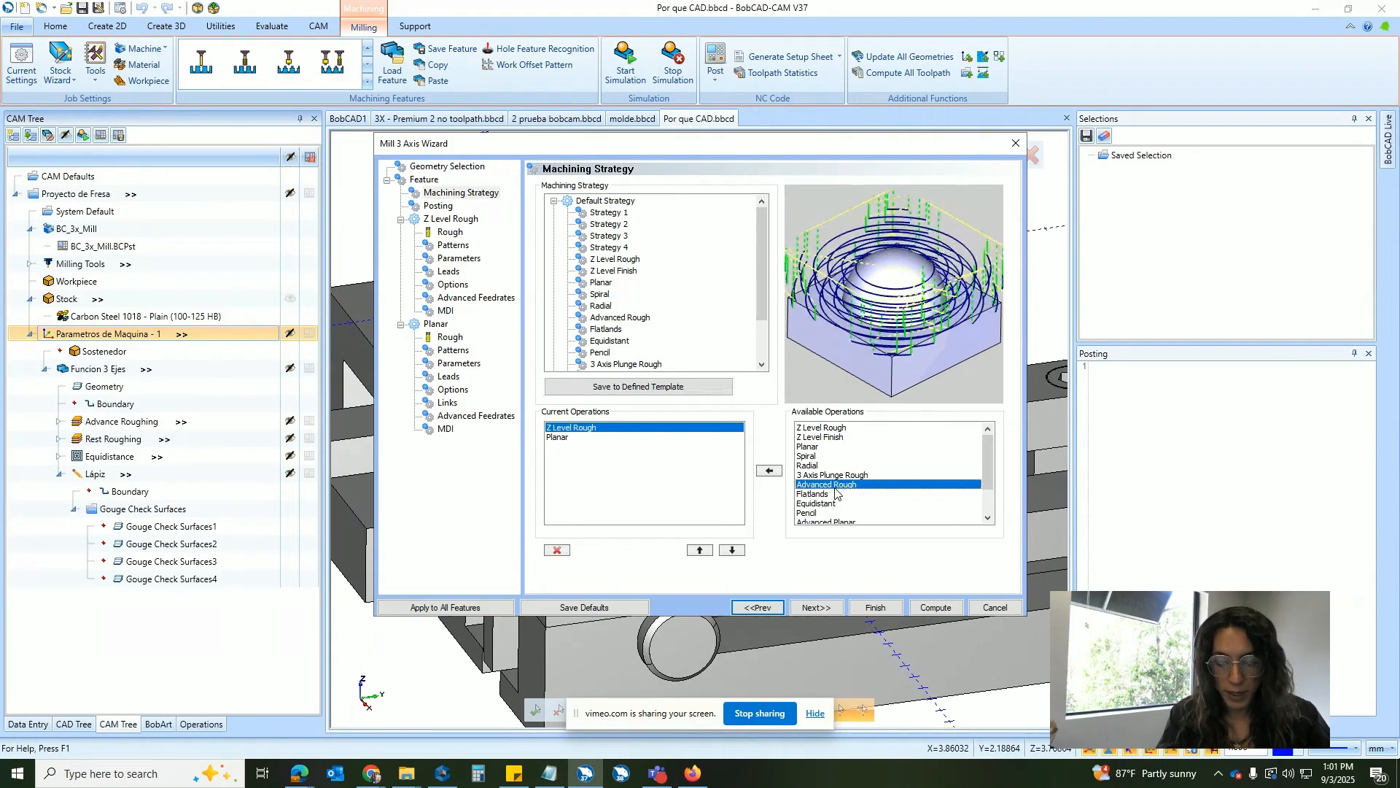
click(835, 494)
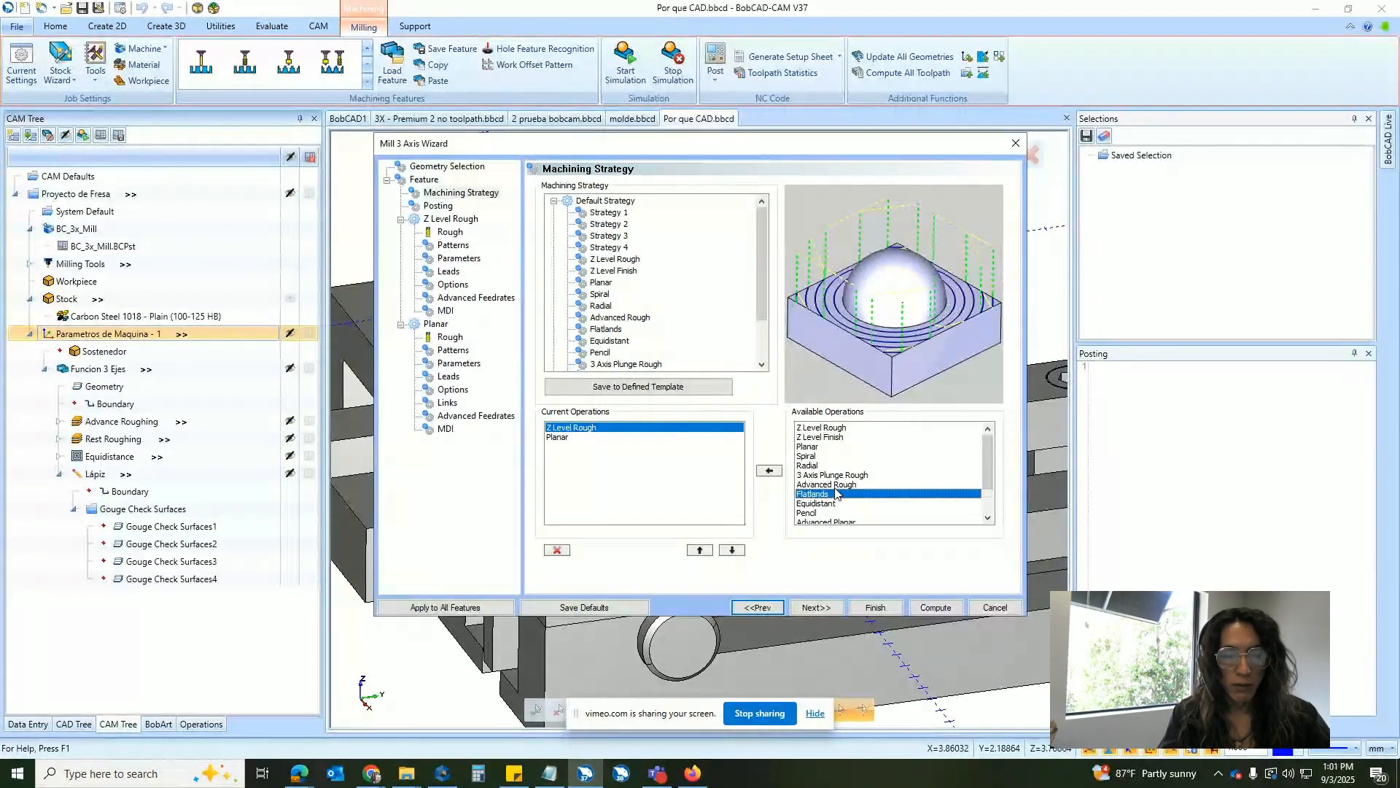
key(Down)
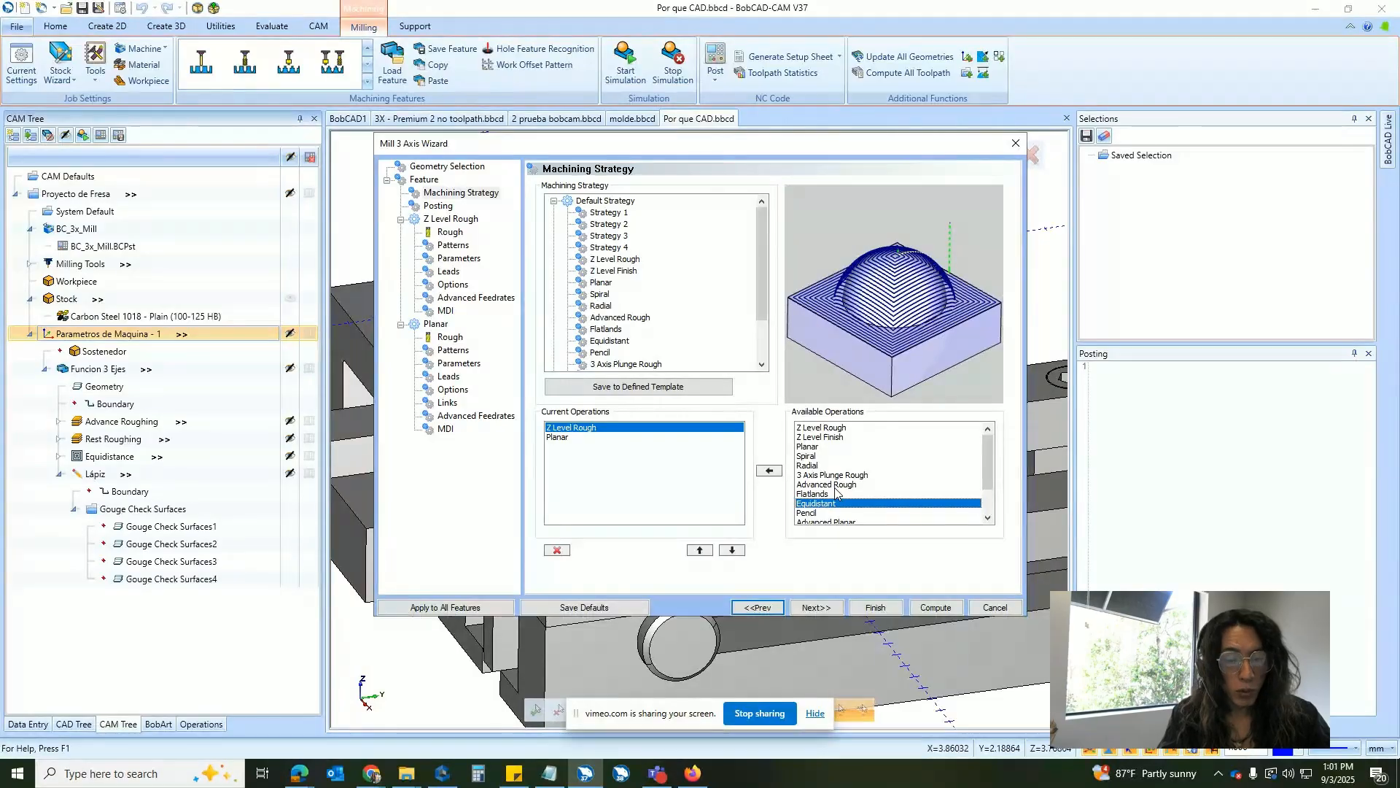
key(Down)
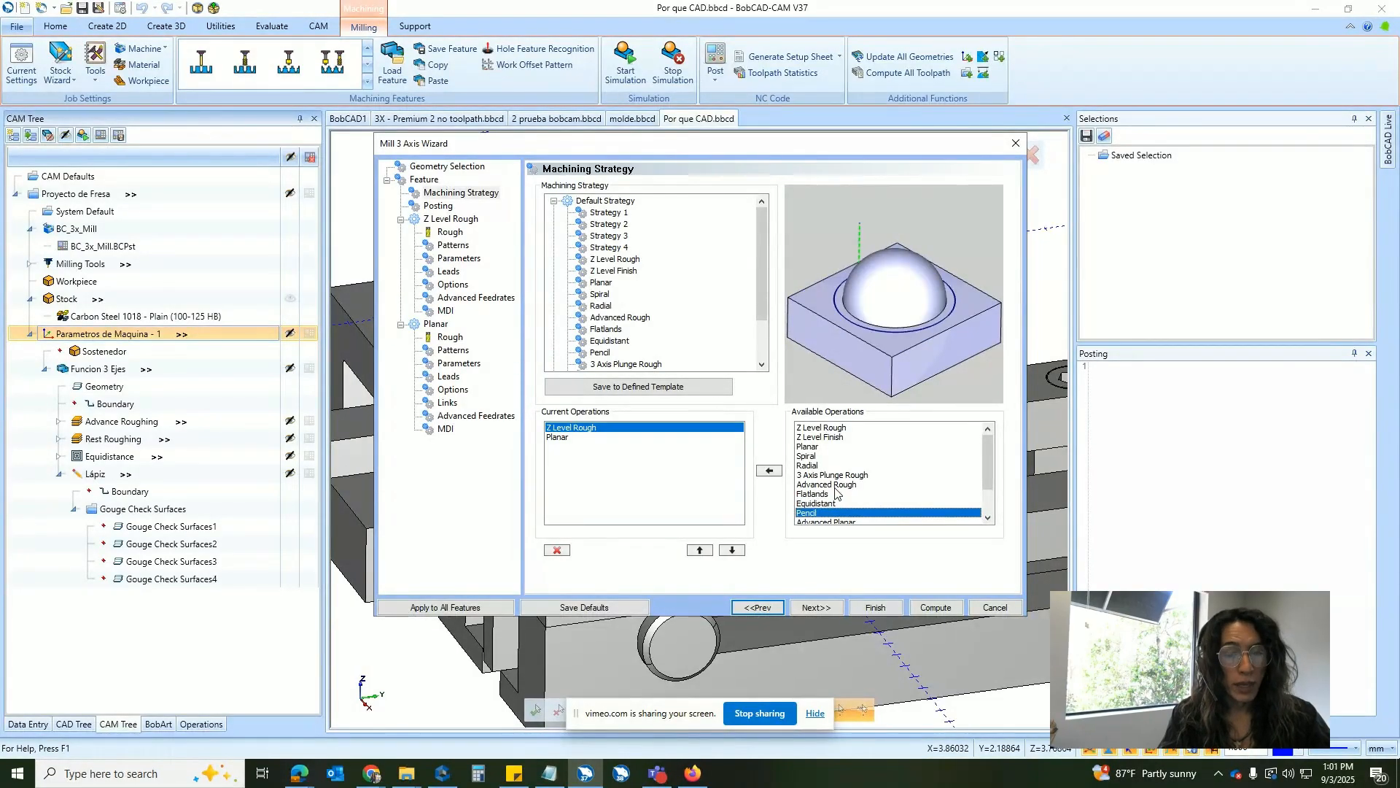
key(Down)
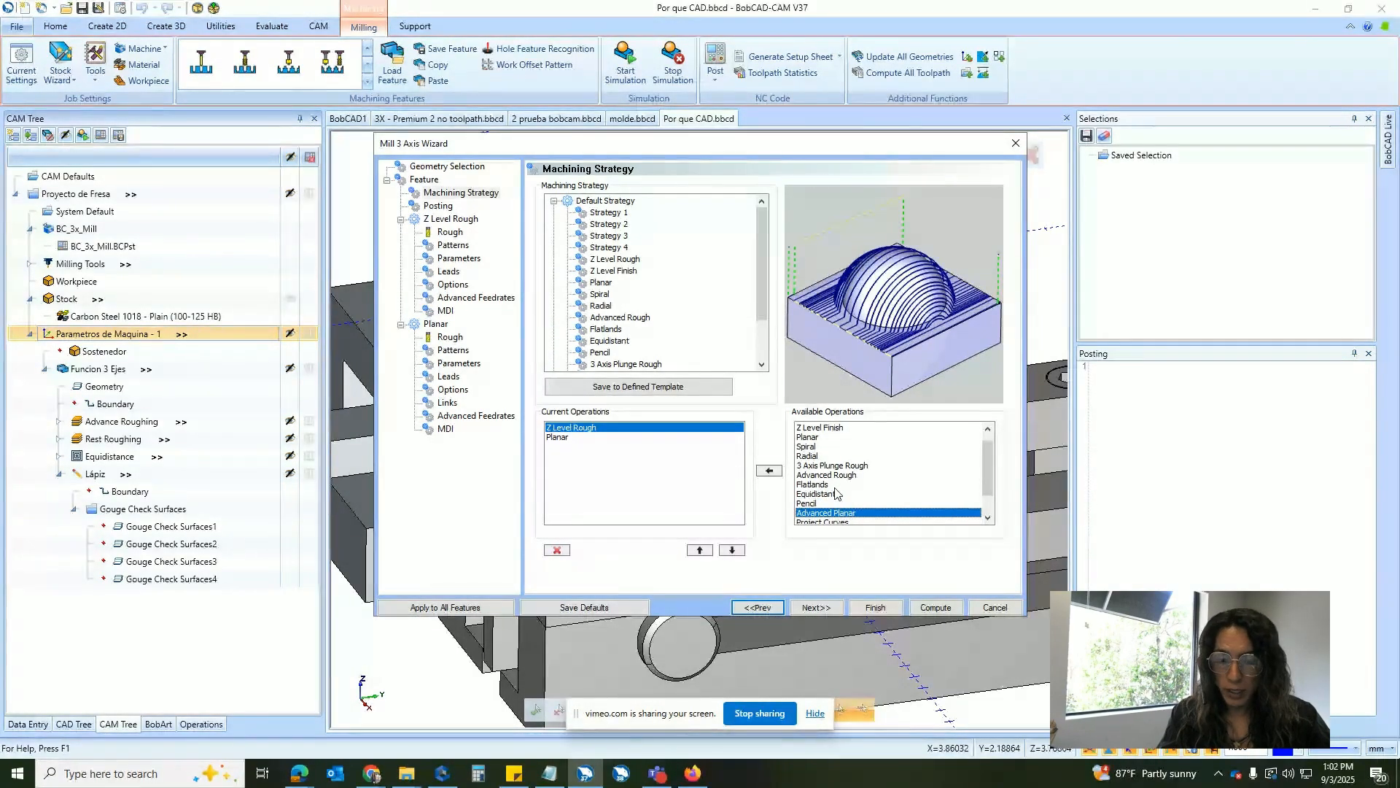
key(Down)
key(Down)
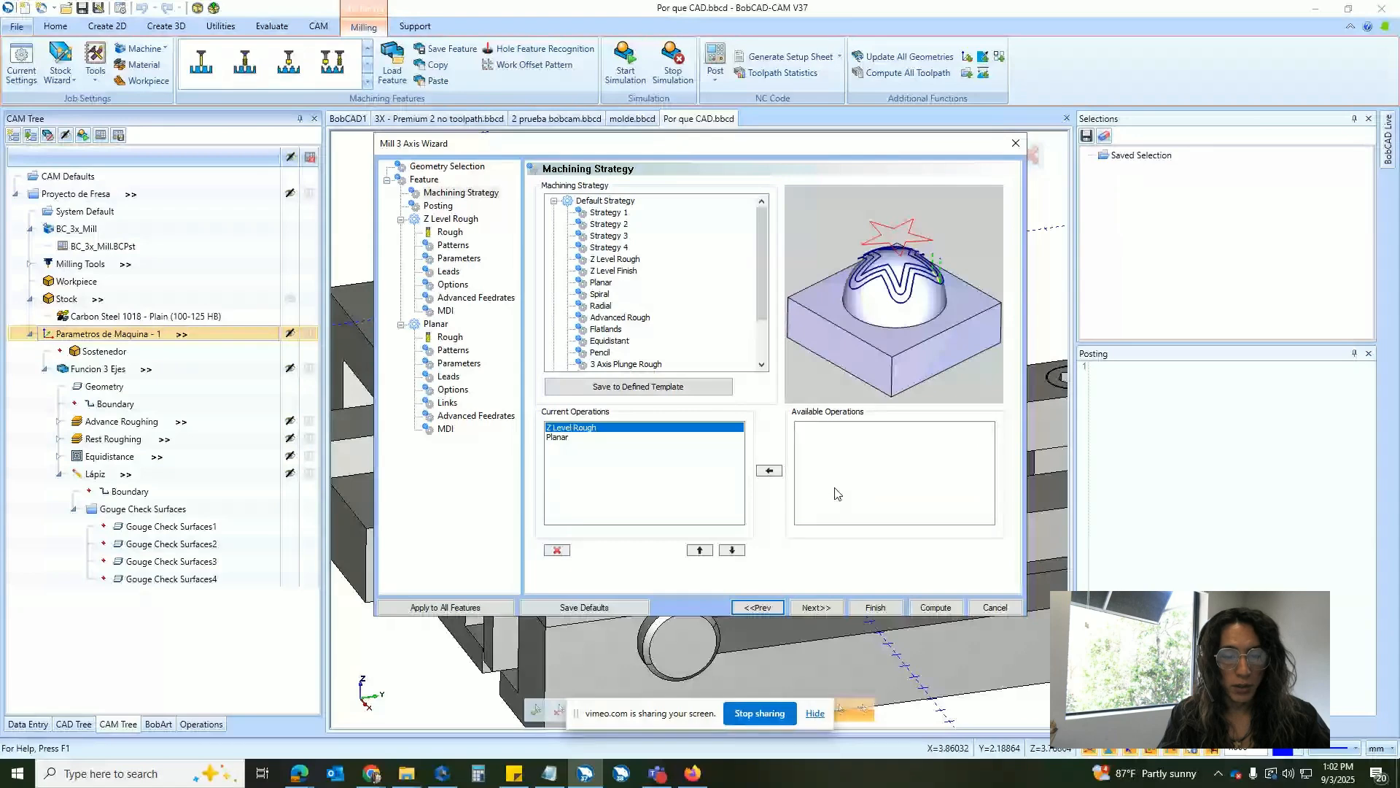
key(Down)
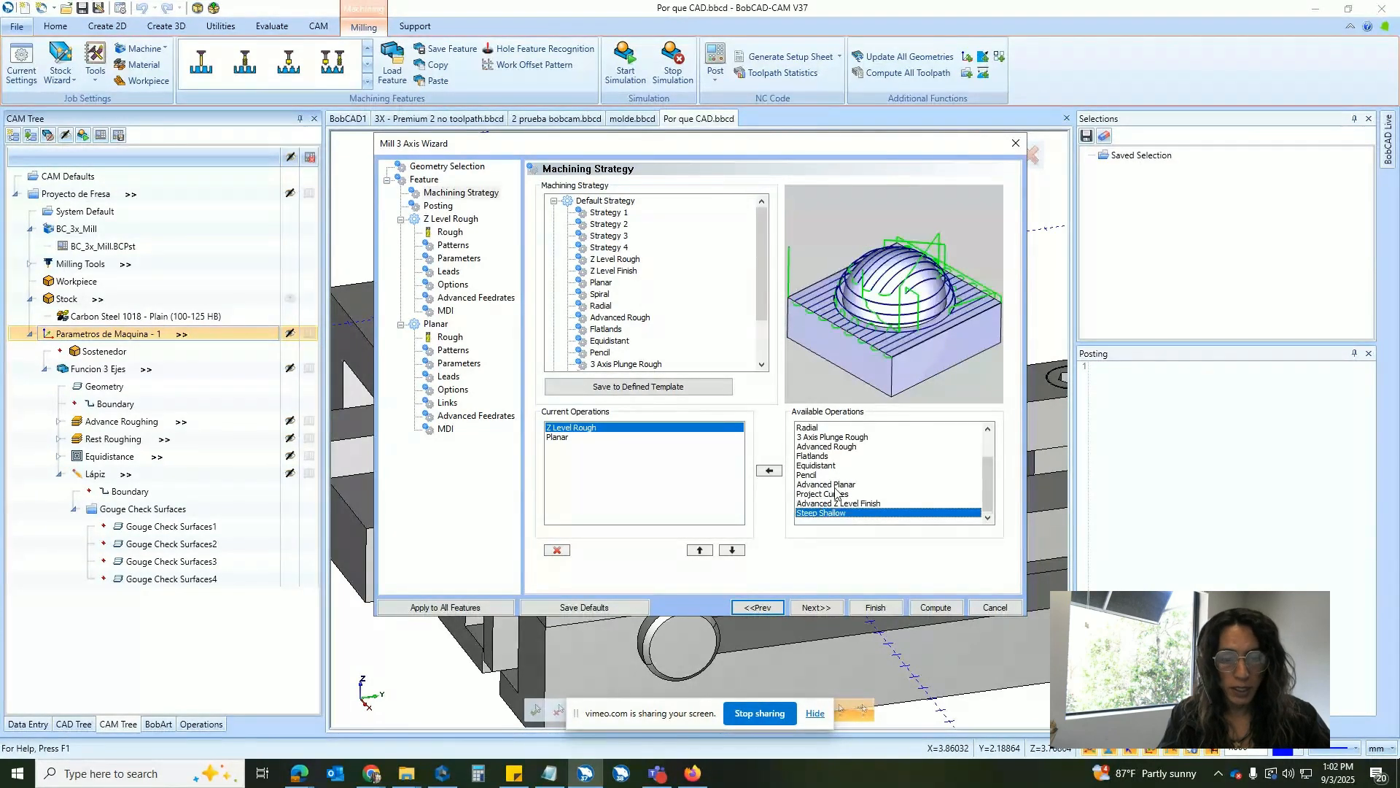
key(Up)
key(Up)
key(Up)
key(Up)
key(Up)
key(Up)
key(Up)
key(Up)
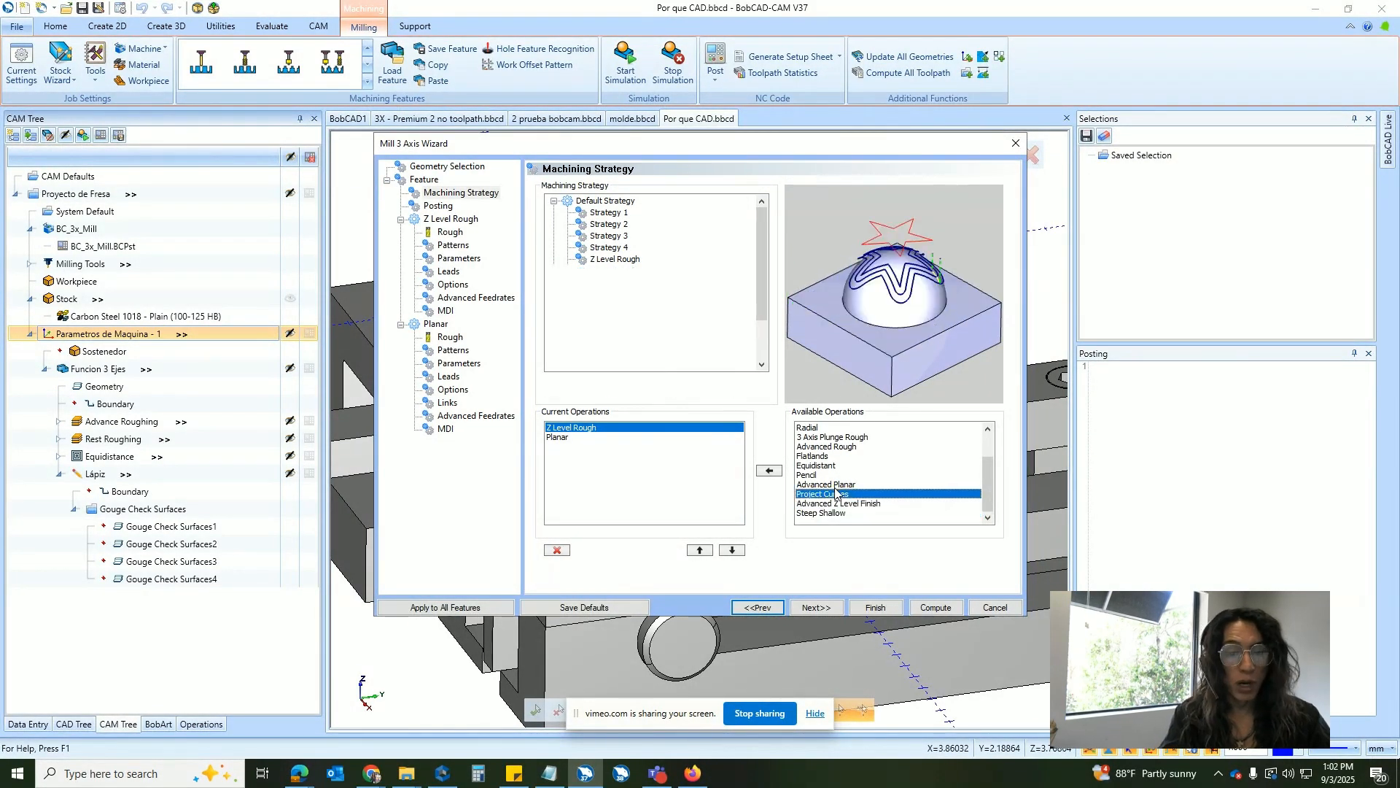
key(Down)
key(Down)
key(Down)
key(Down)
key(Down)
key(Down)
key(Down)
key(Down)
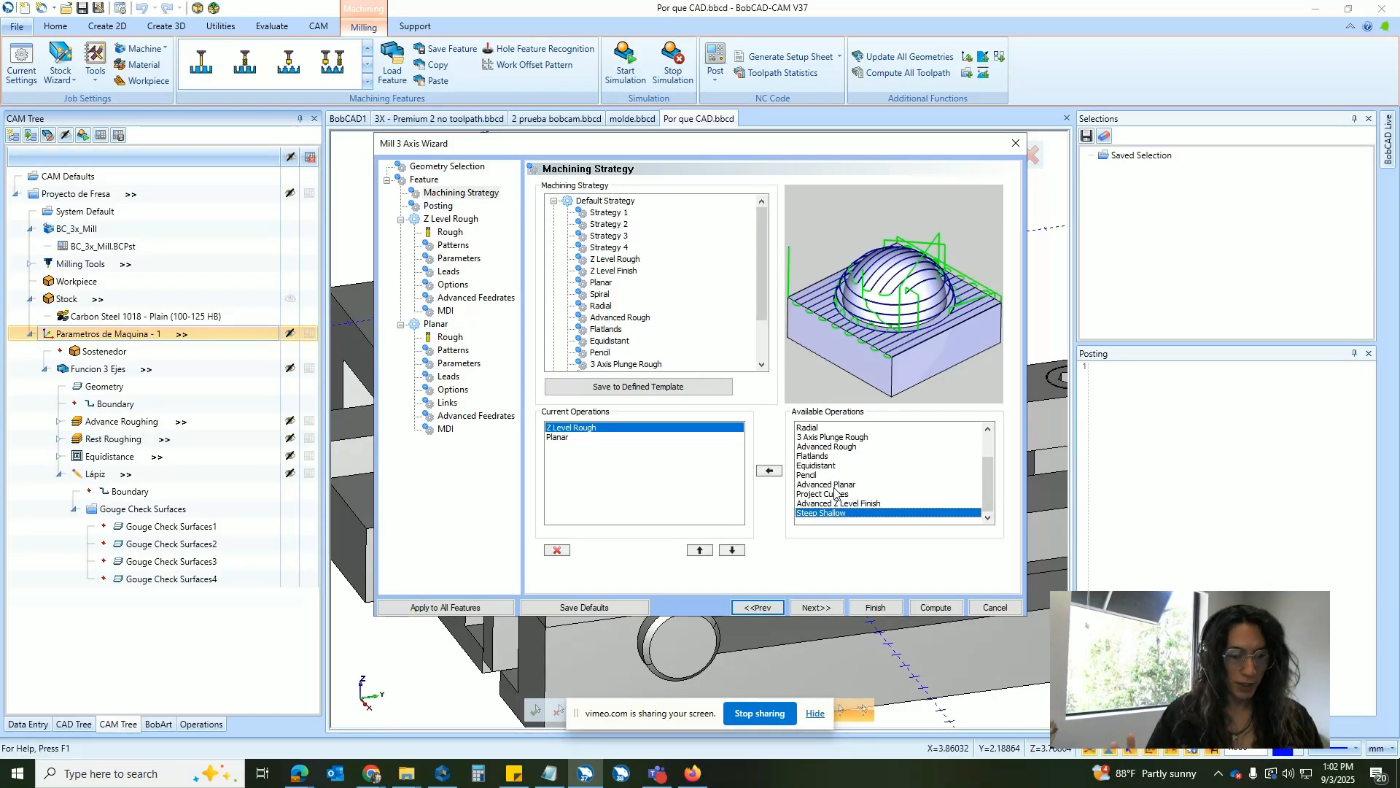
click(1015, 143)
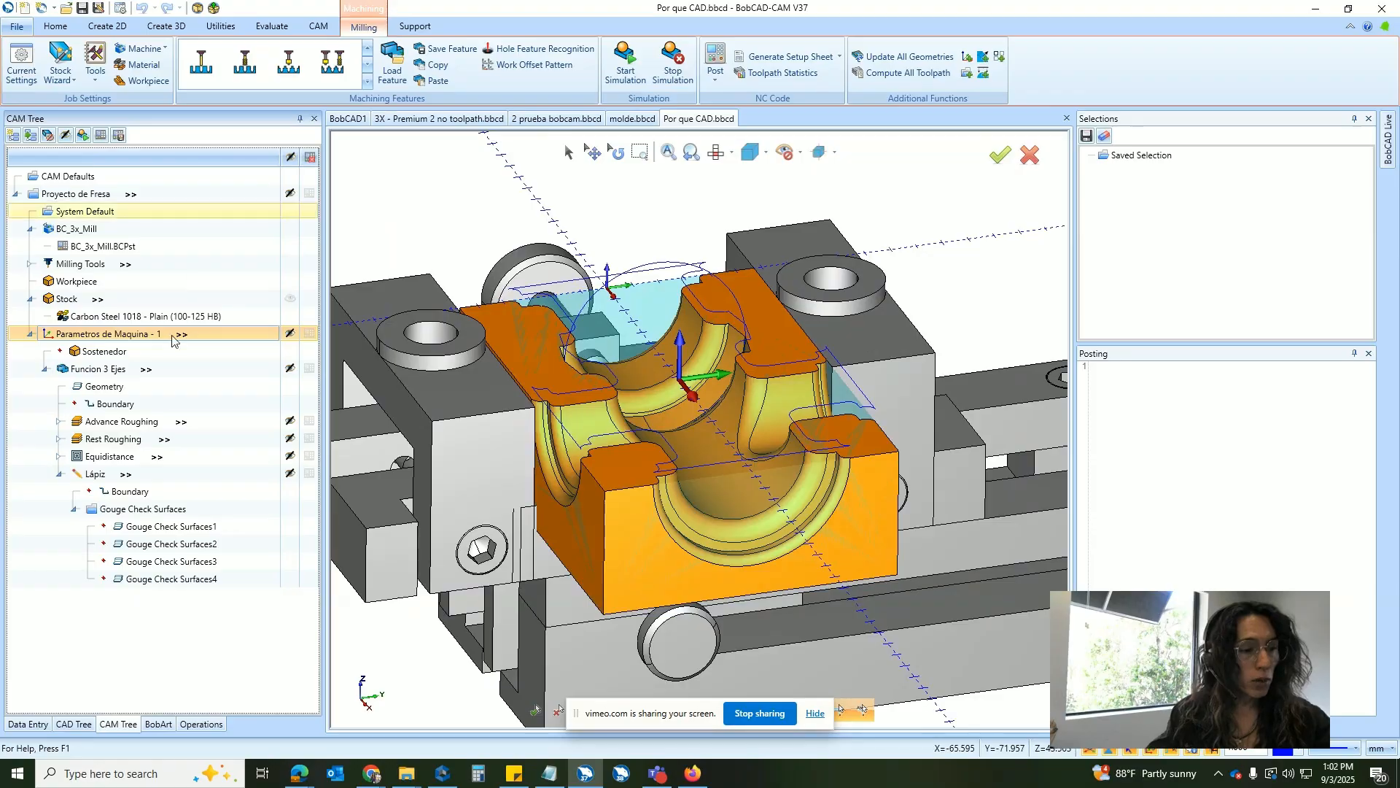
Show the Advance Roughing toolpath and examine it over the mold cavity.
click(121, 421)
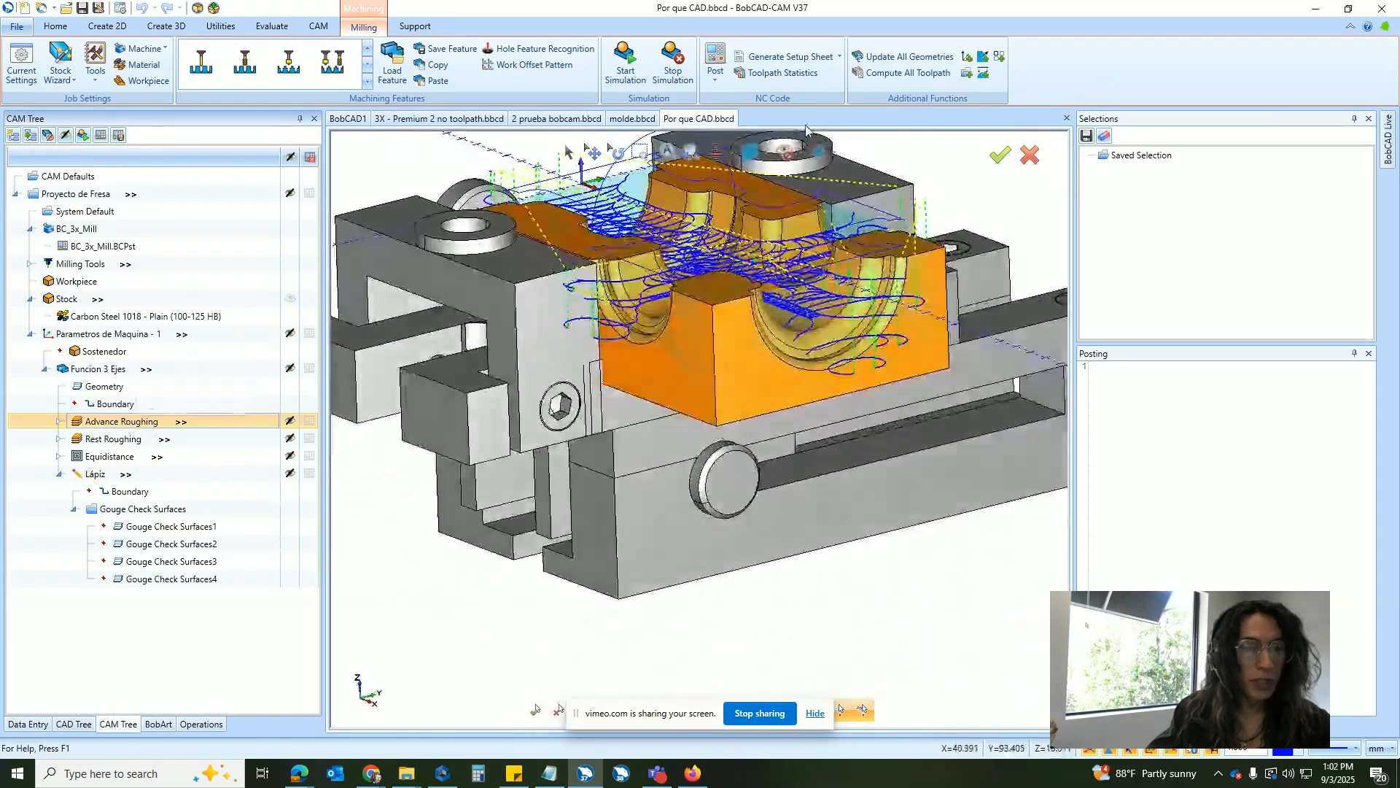
scroll(736, 318, up, 8)
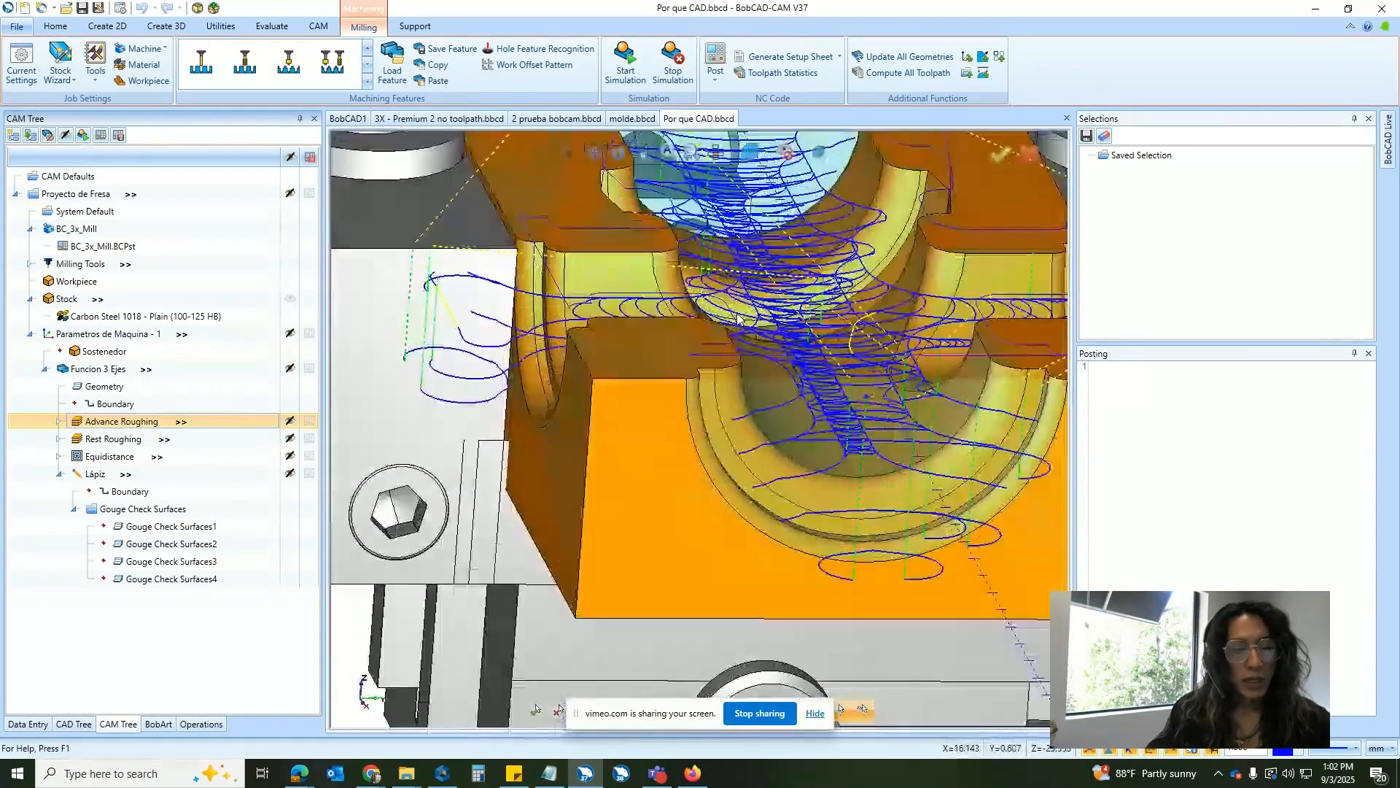
scroll(737, 319, down, 6)
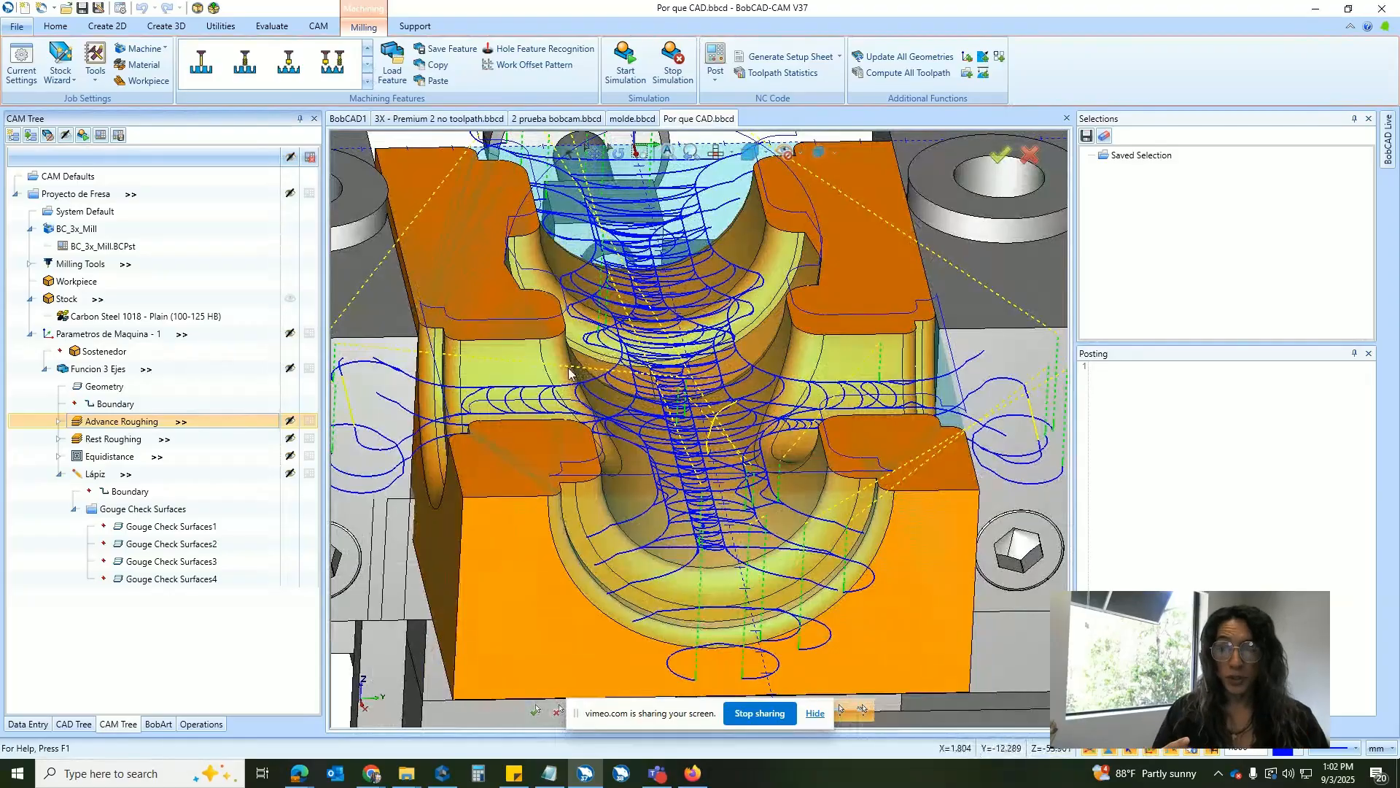
Open the Advance Roughing operation for editing and preview the Offset In, Morph Spiral, Parallel and Adaptive Roughing cut patterns.
double_click(117, 423)
click(459, 207)
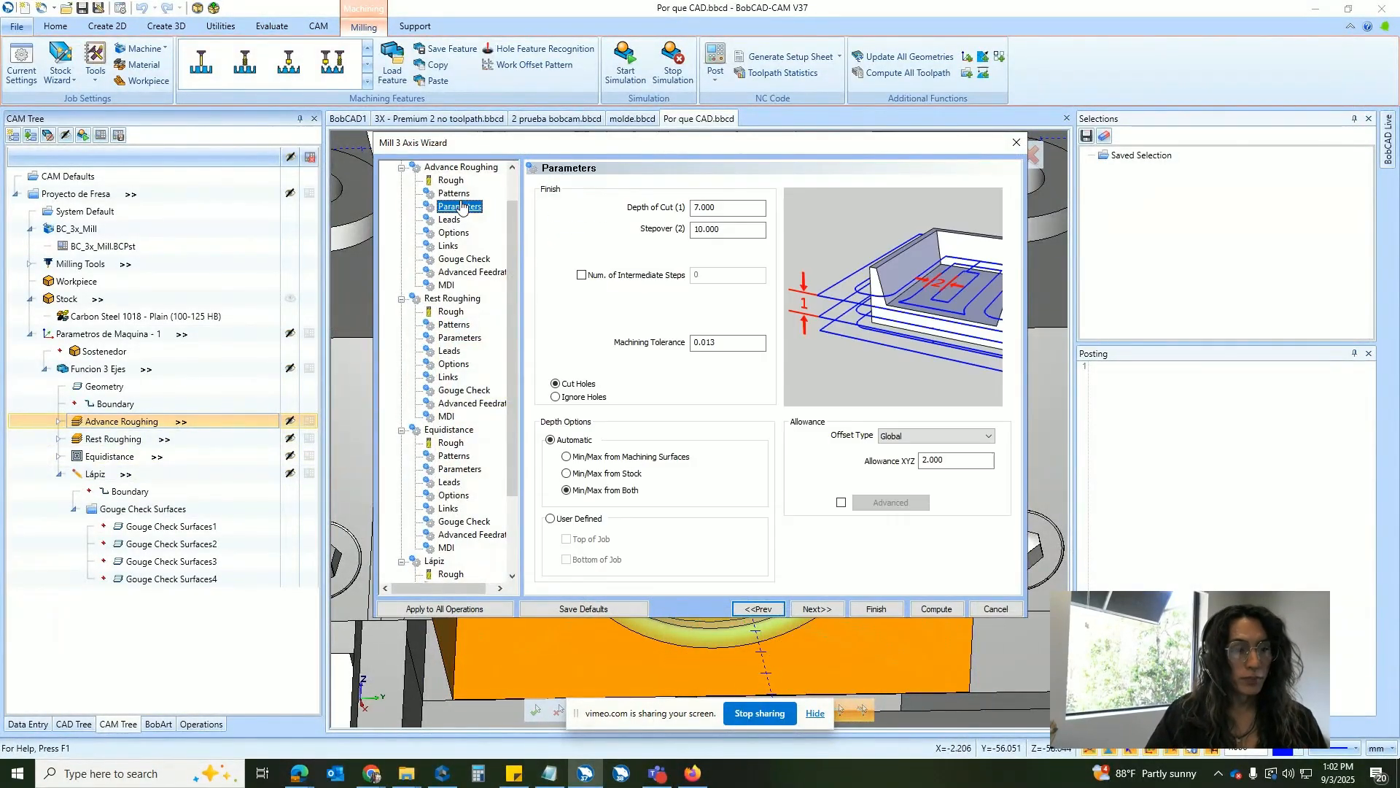
click(458, 194)
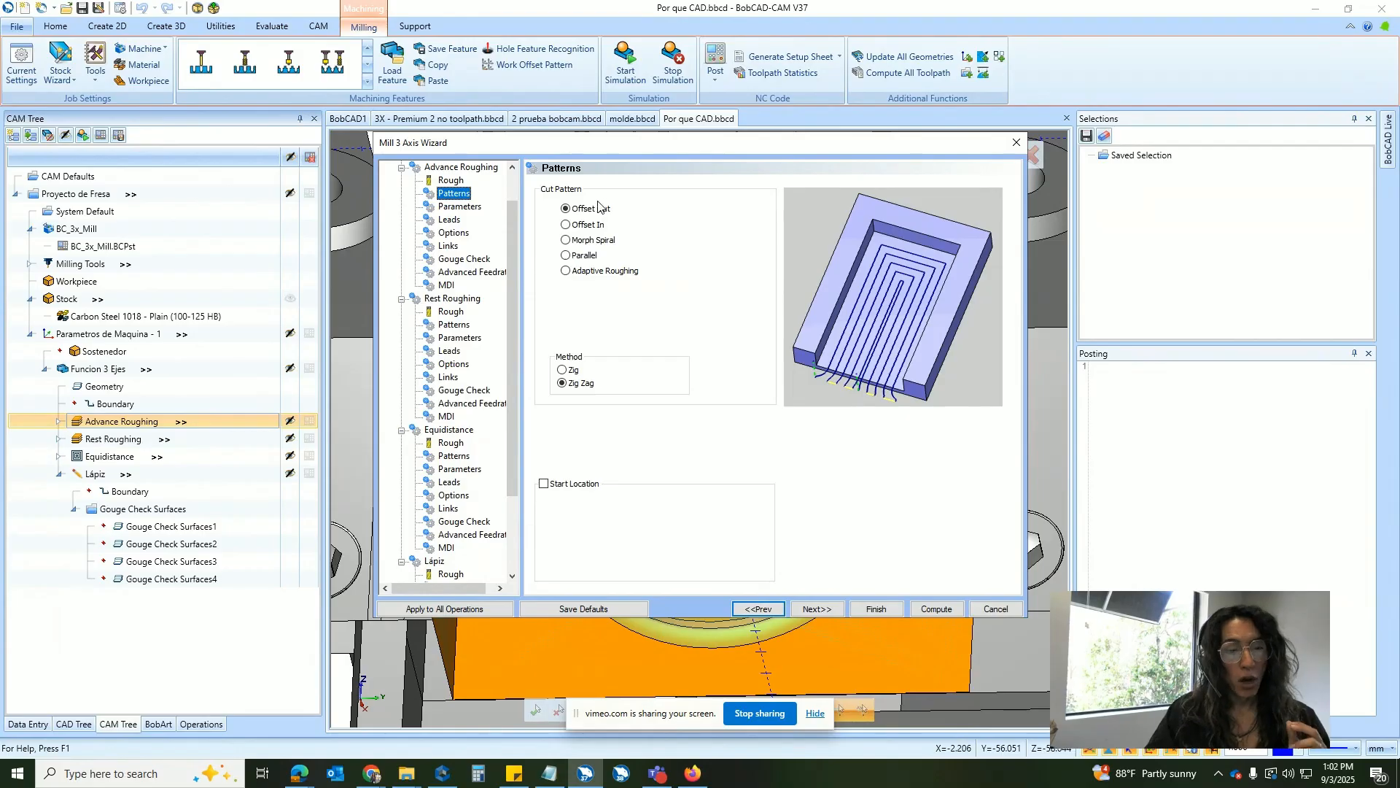
click(584, 226)
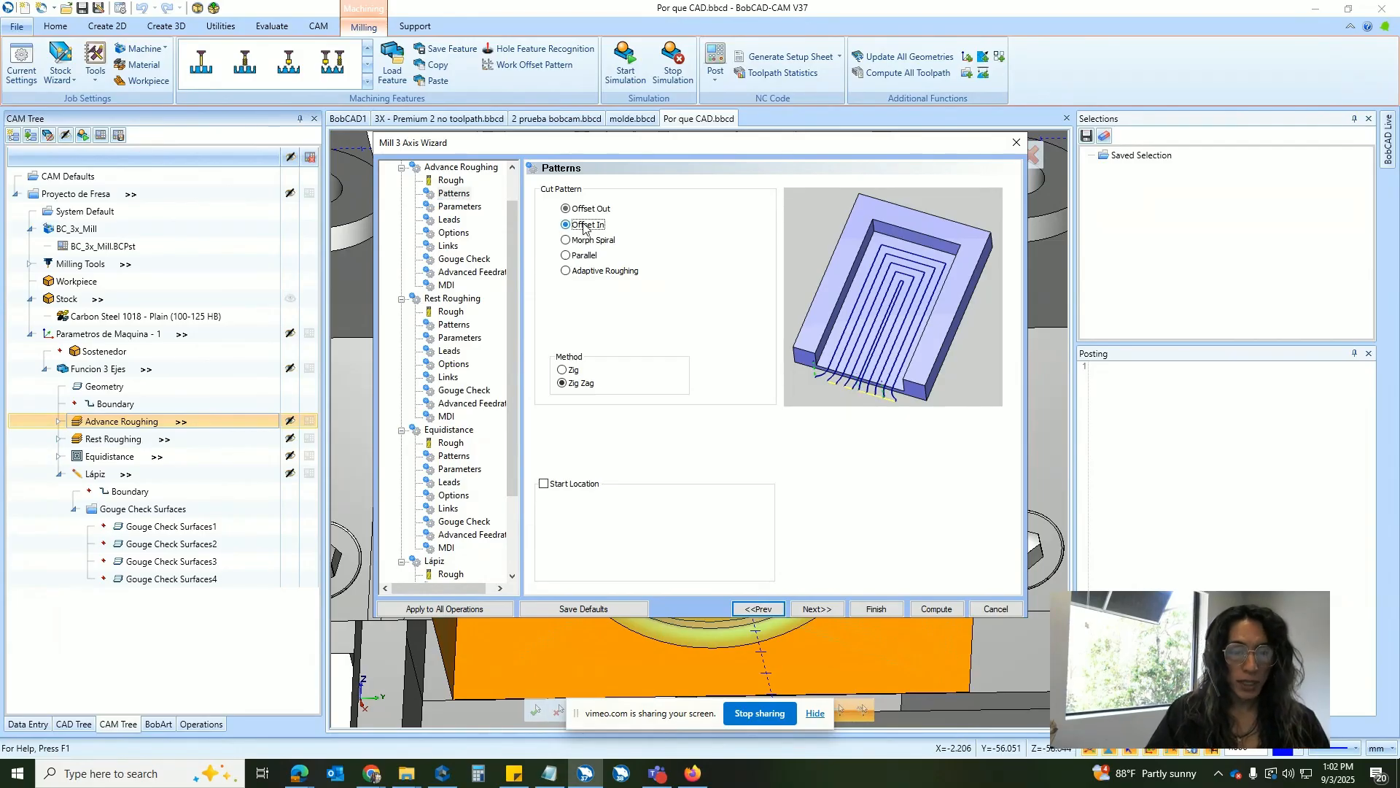
click(589, 241)
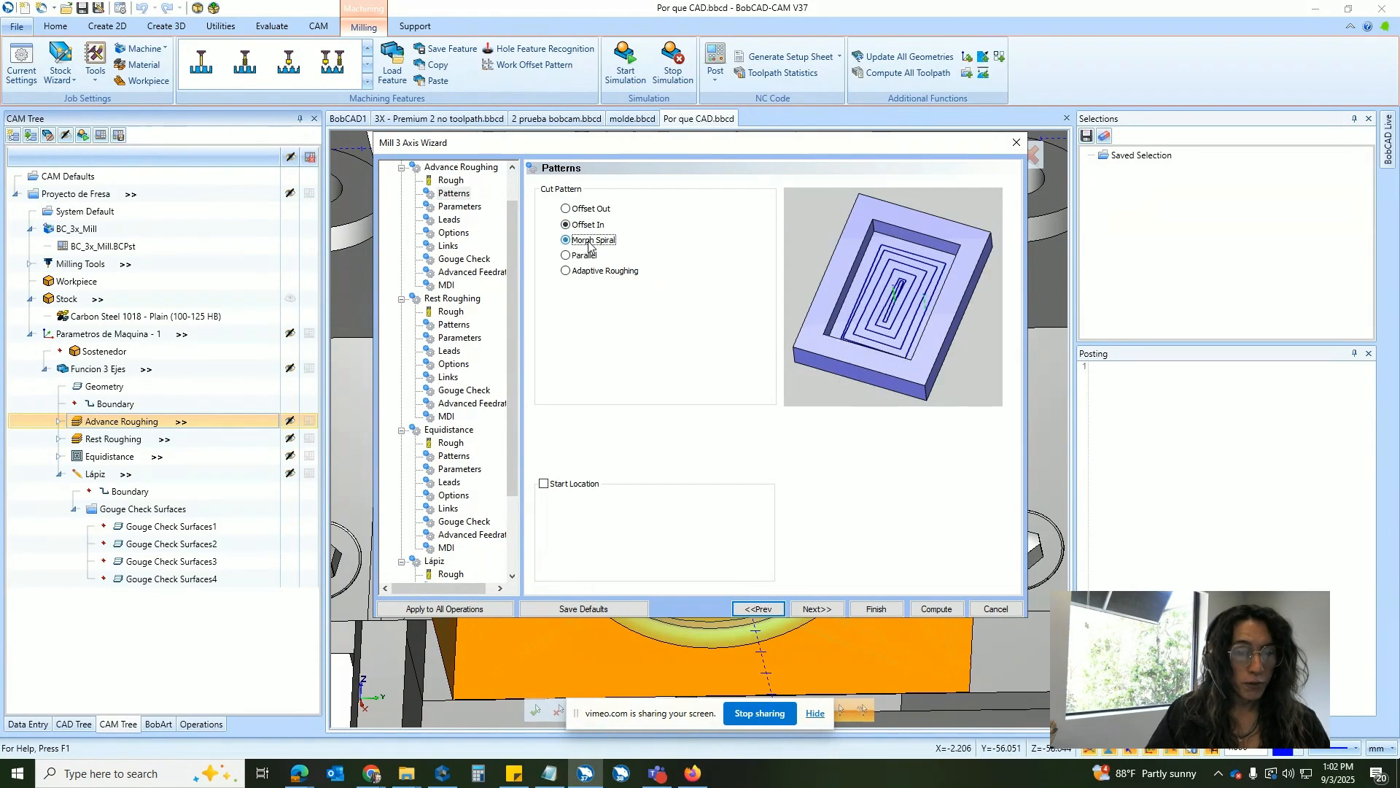
click(584, 256)
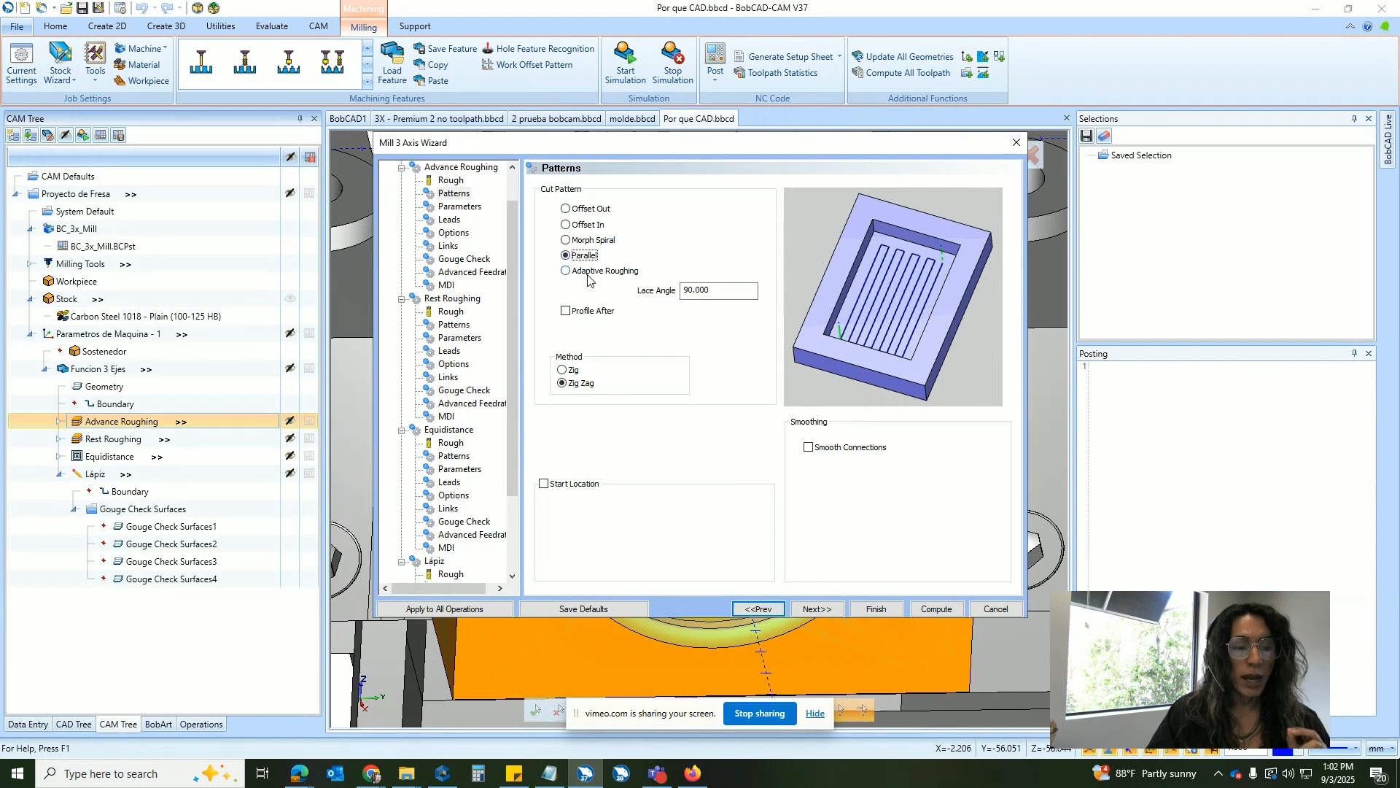
click(588, 275)
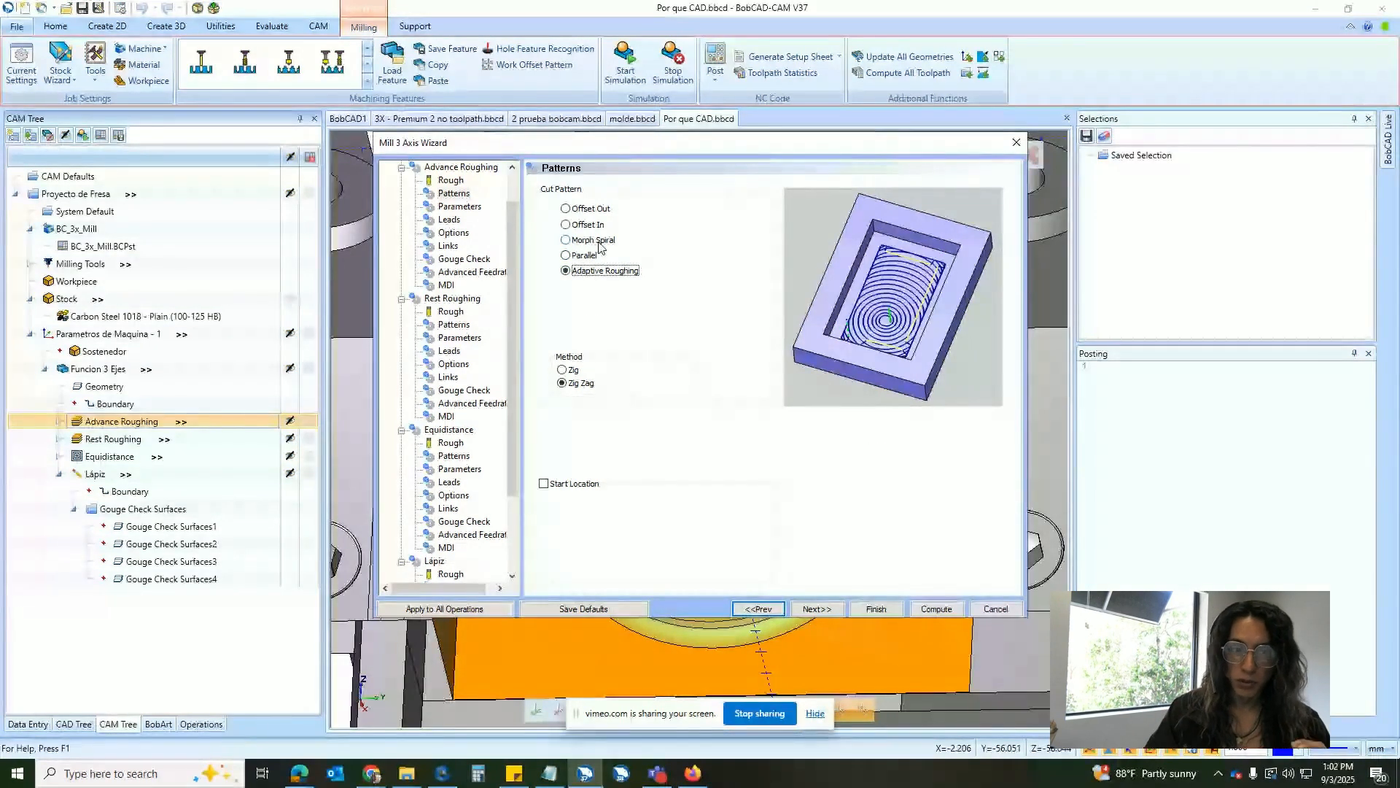
Compare the Morph Spiral and Offset In cut patterns with Adaptive Roughing, and set the pattern to Adaptive Roughing.
click(599, 243)
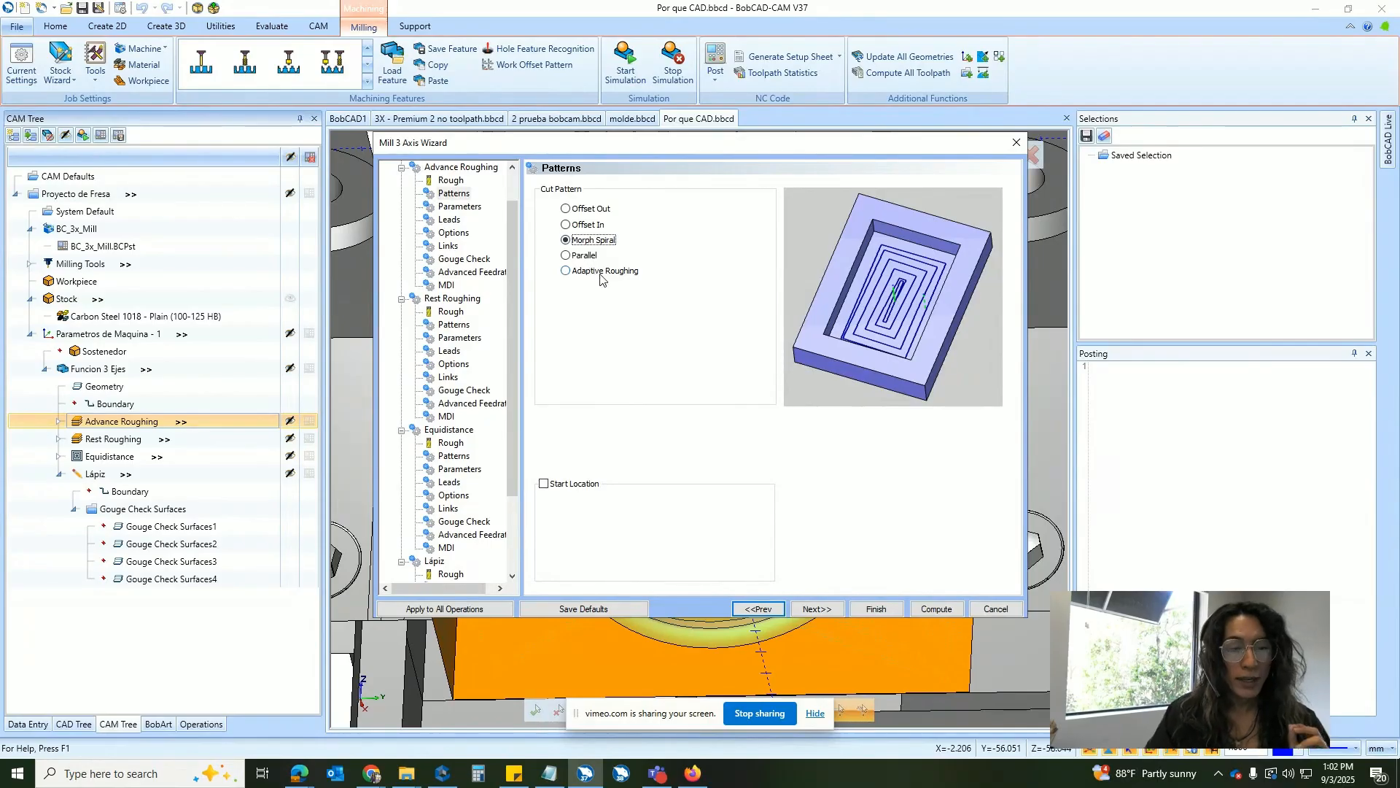
click(600, 274)
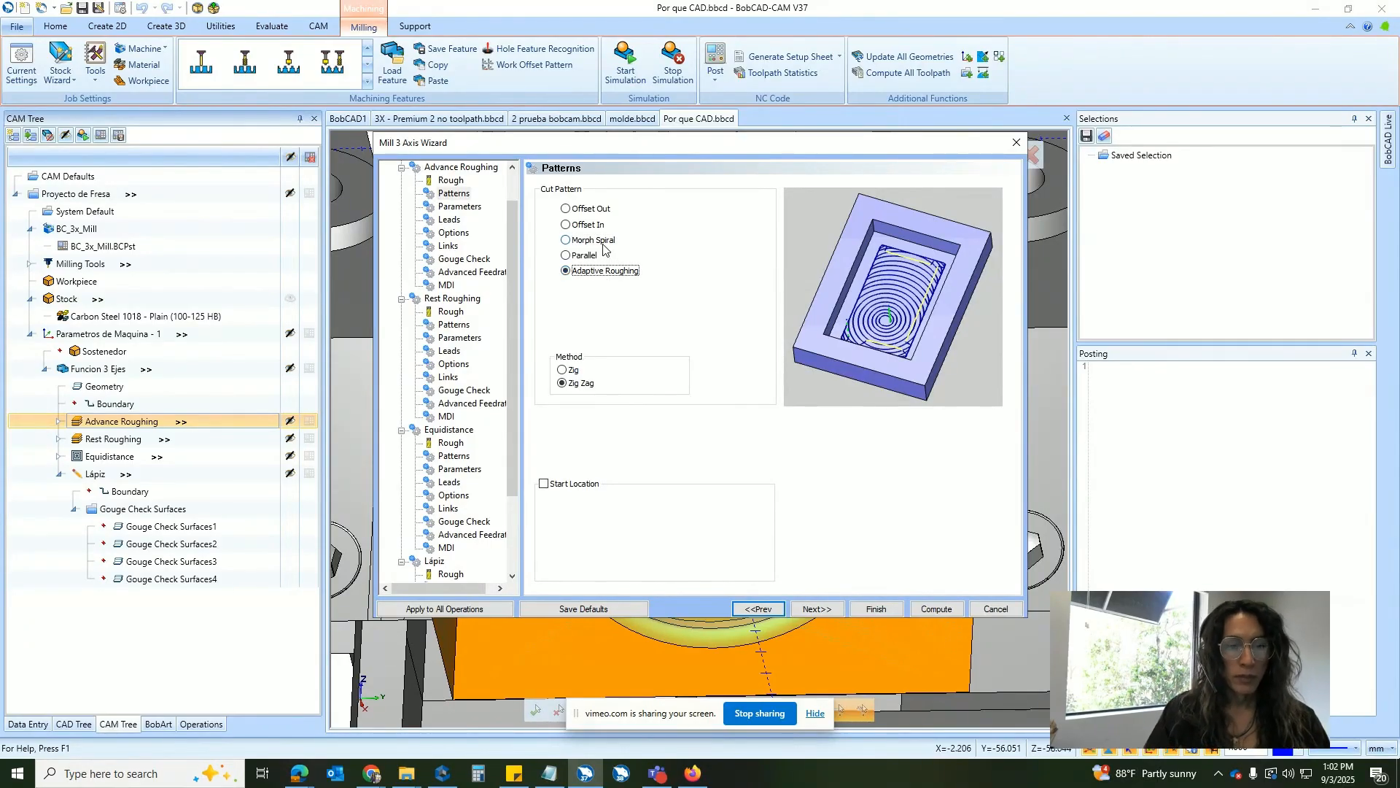
click(594, 241)
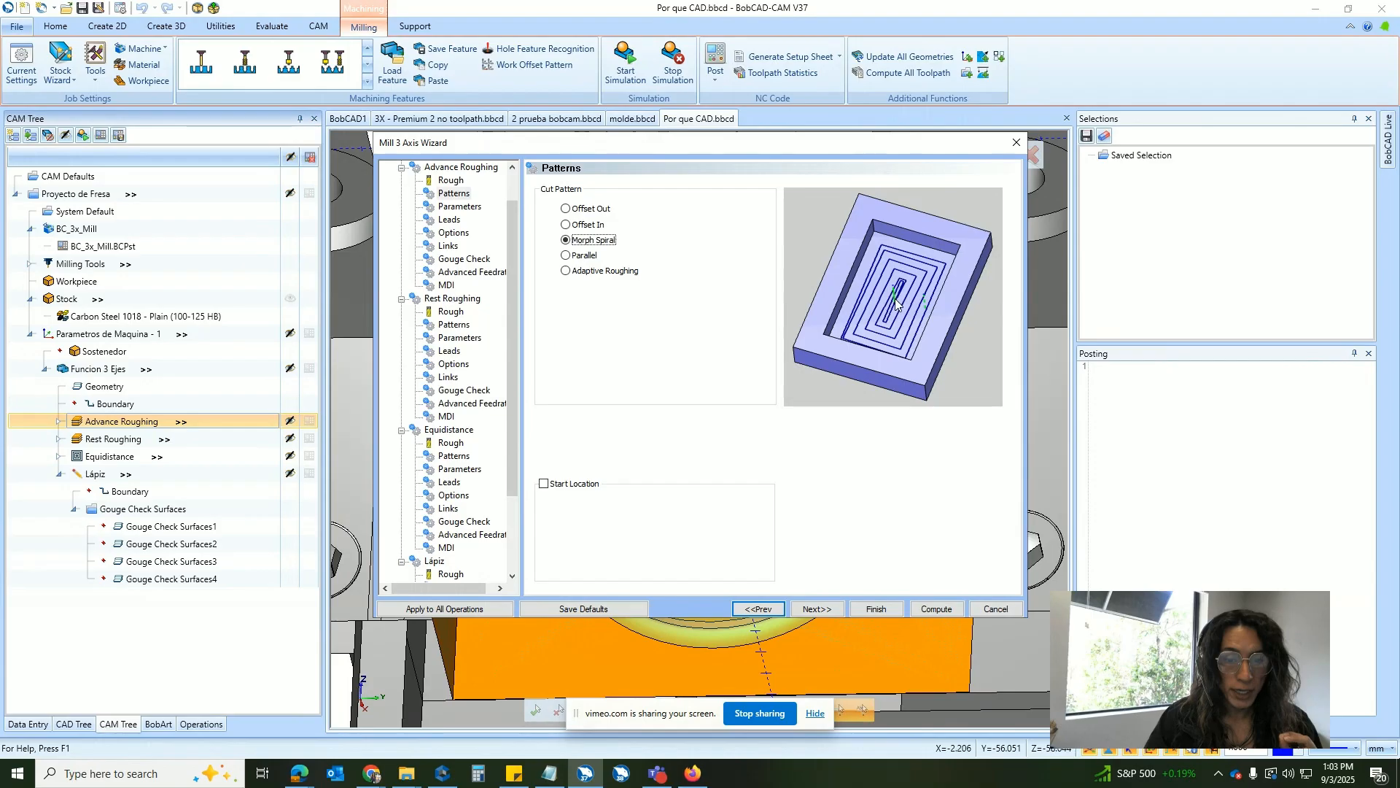
click(588, 225)
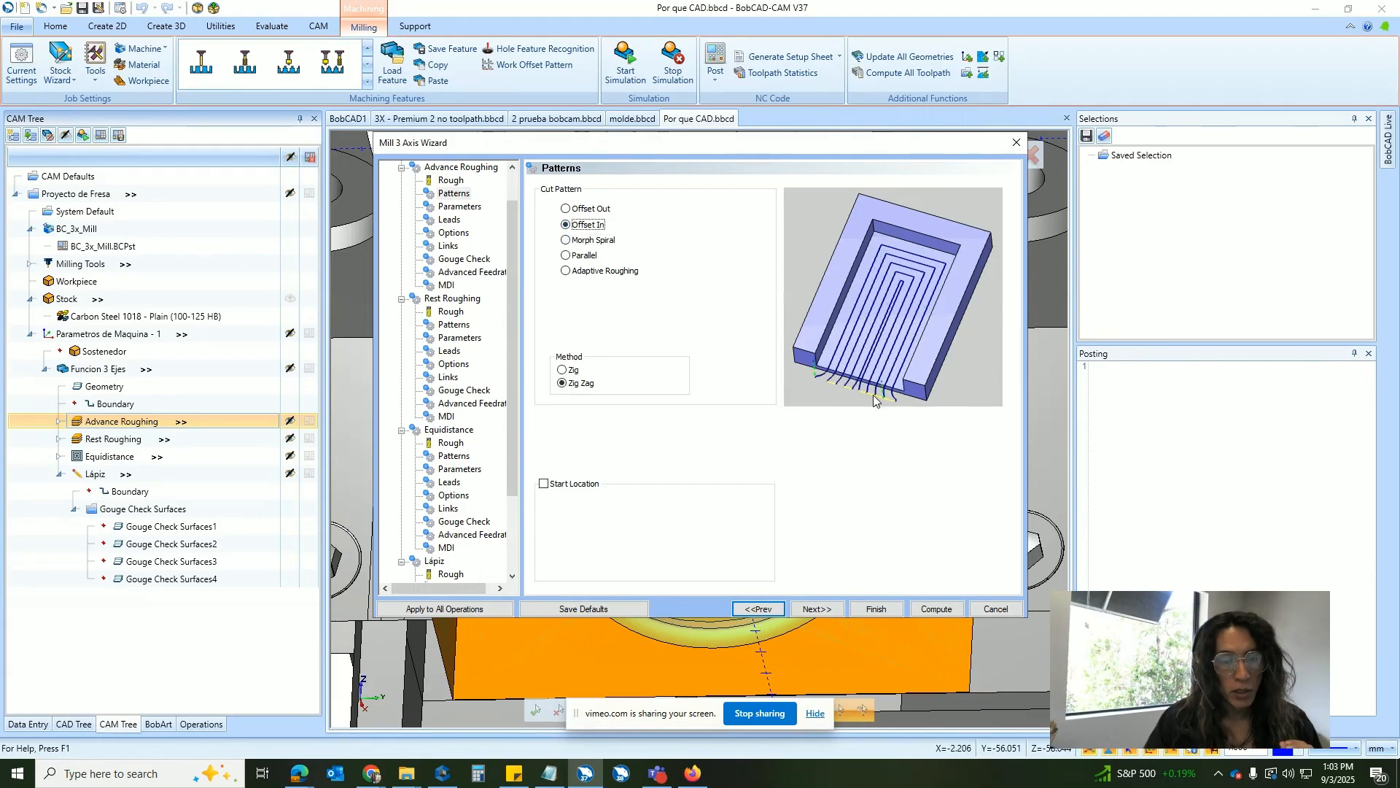
click(589, 241)
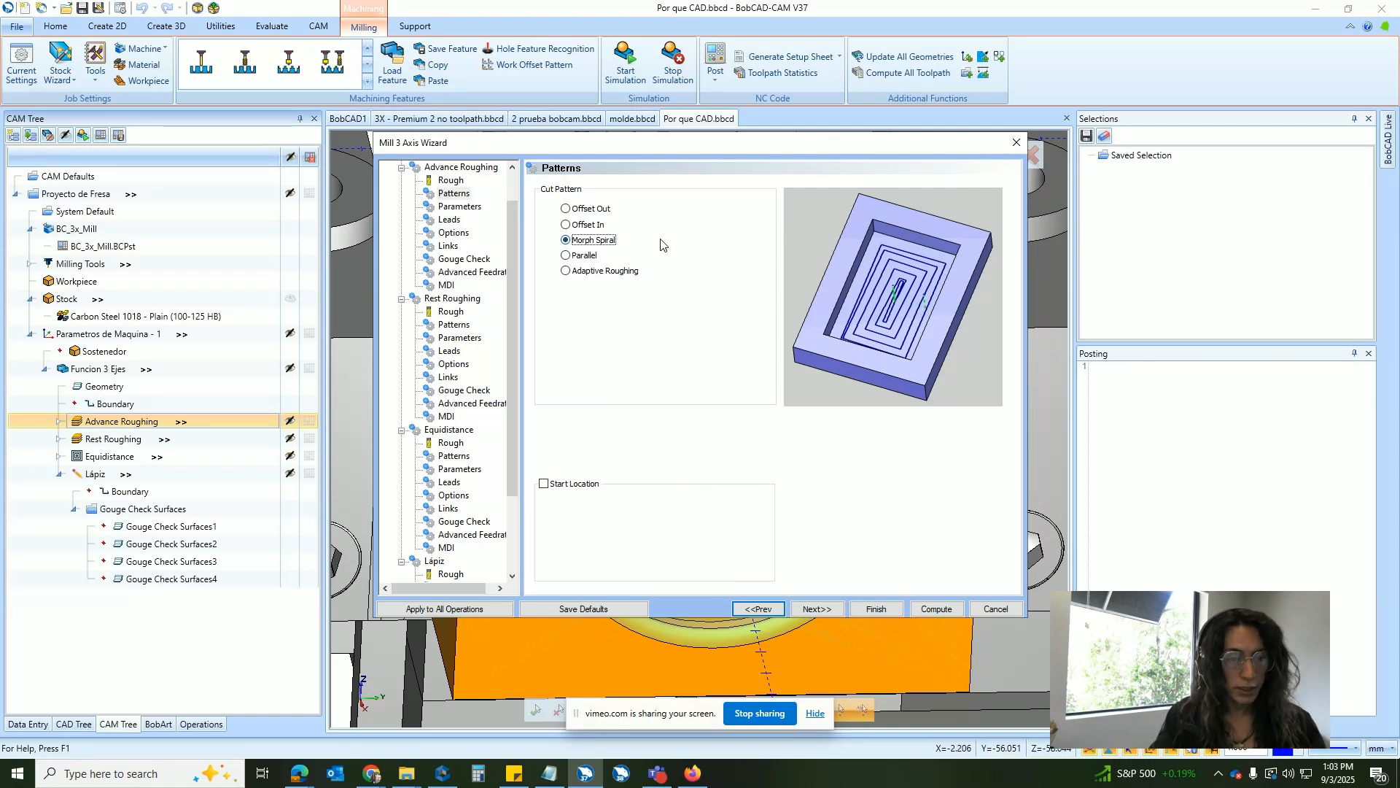
click(598, 272)
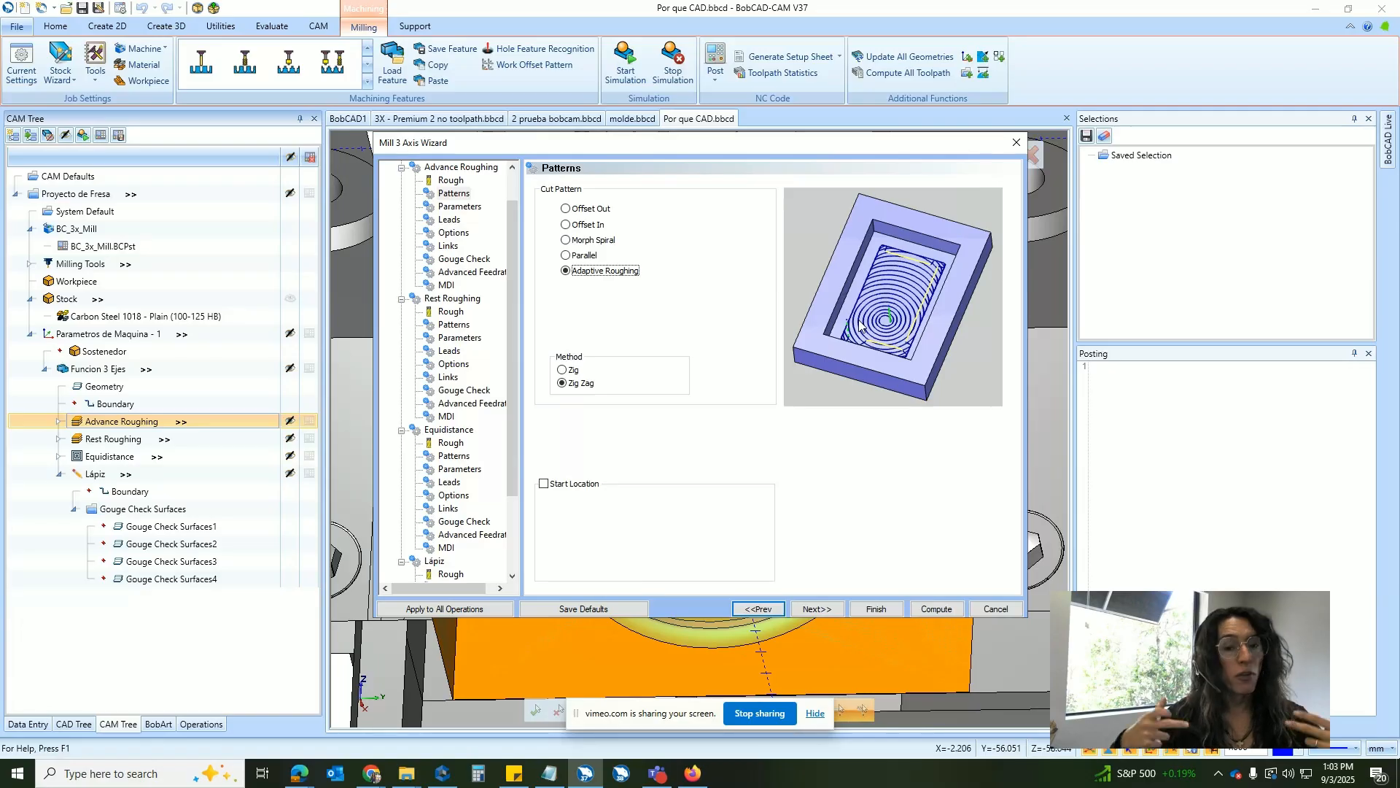
Set the Advance Roughing operation's adaptive feedrates to Adaptive (Volume based).
click(466, 272)
click(591, 446)
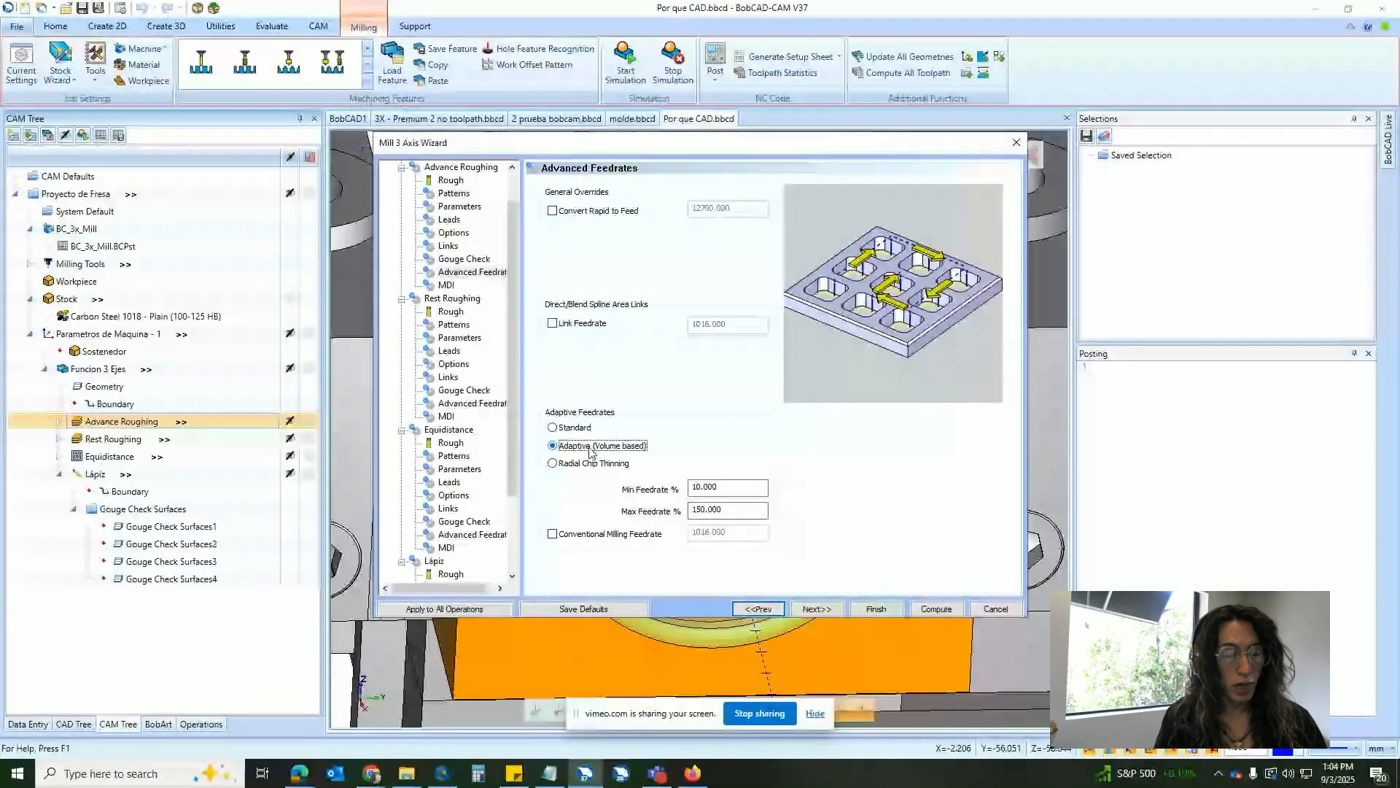
Move the wizard clear of the model and examine the mold cavity's side walls and corners up close.
drag(780, 146, 357, 136)
scroll(758, 453, down, 2)
middle_drag(759, 452, 818, 431)
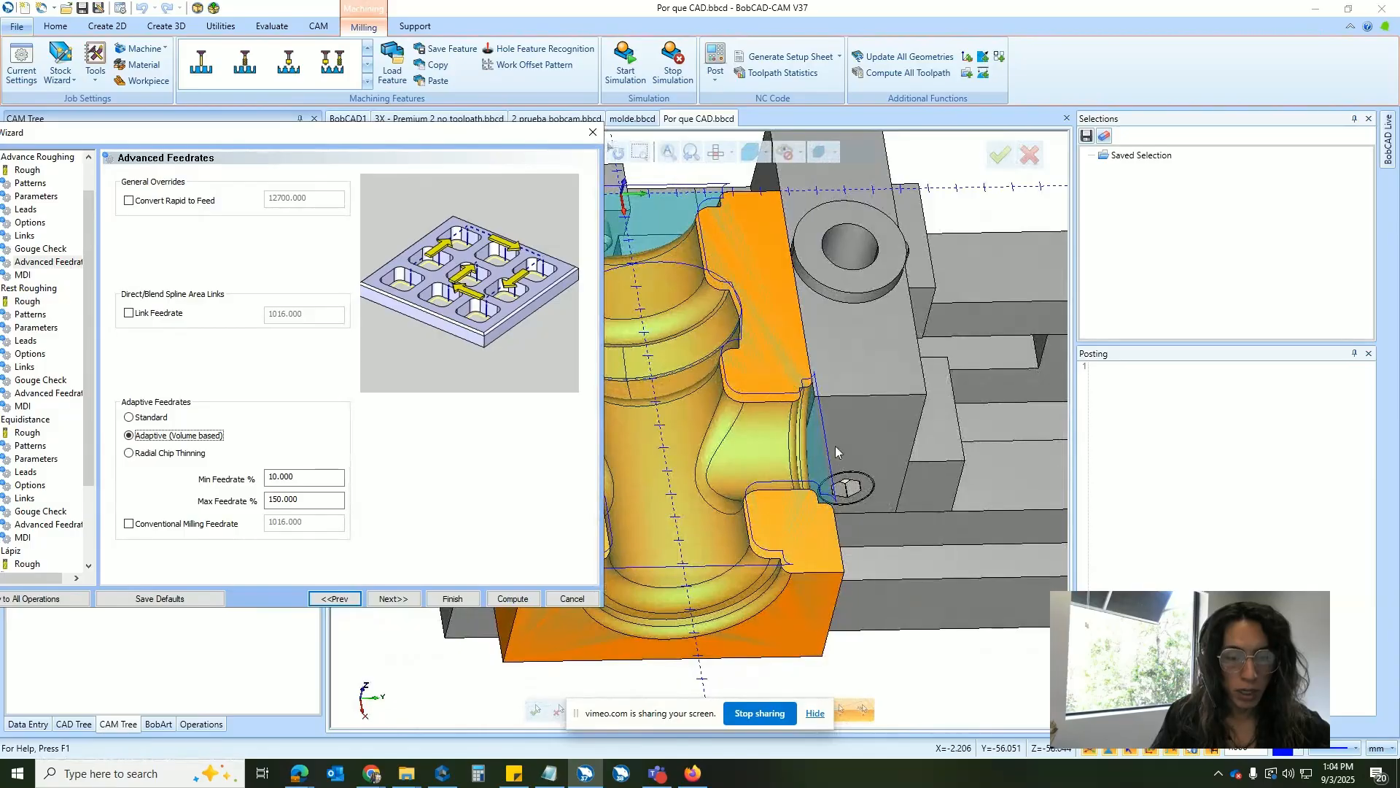
scroll(834, 453, up, 3)
middle_drag(815, 413, 834, 377)
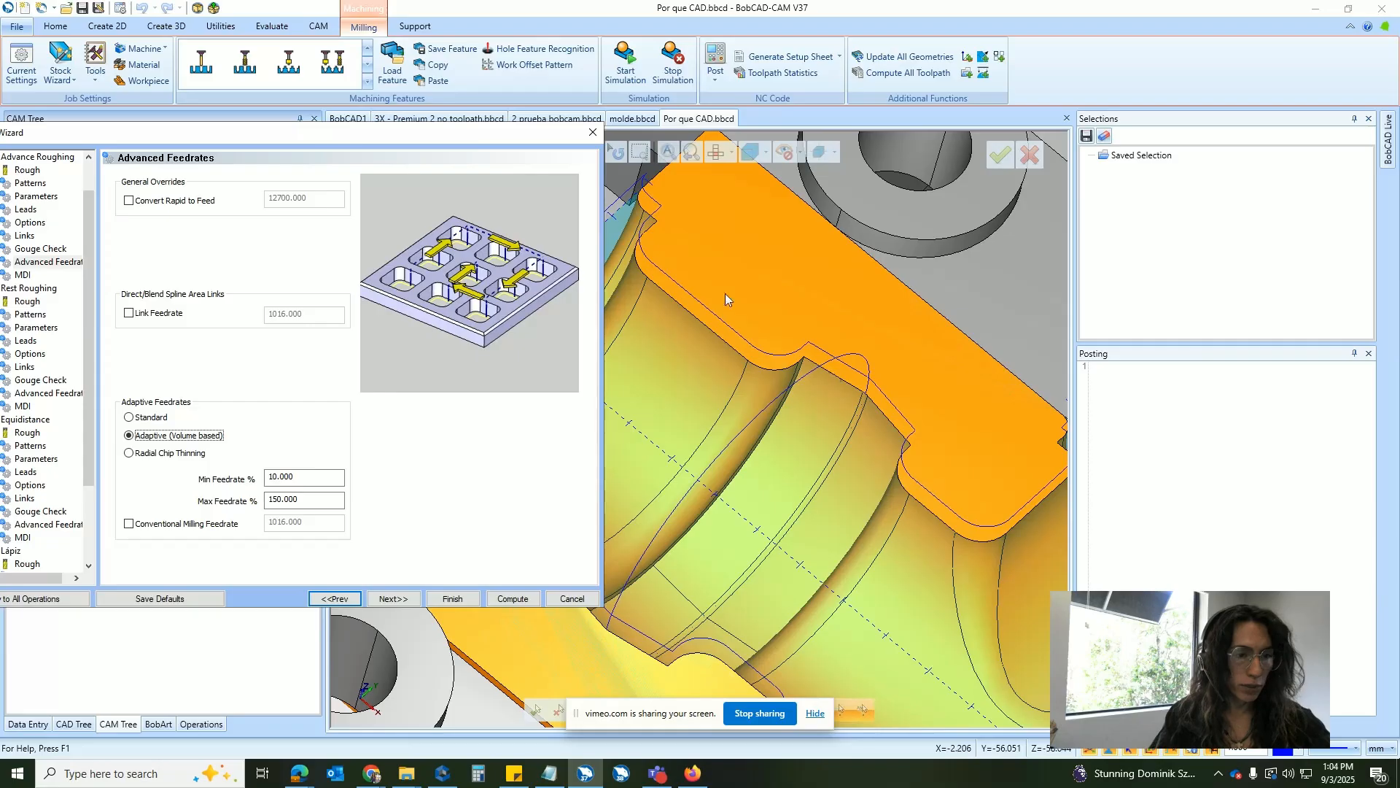
Close the Mill 3 Axis Wizard without saving and examine the Rest Roughing toolpath in the mold cavity, including from the side.
drag(472, 134, 830, 86)
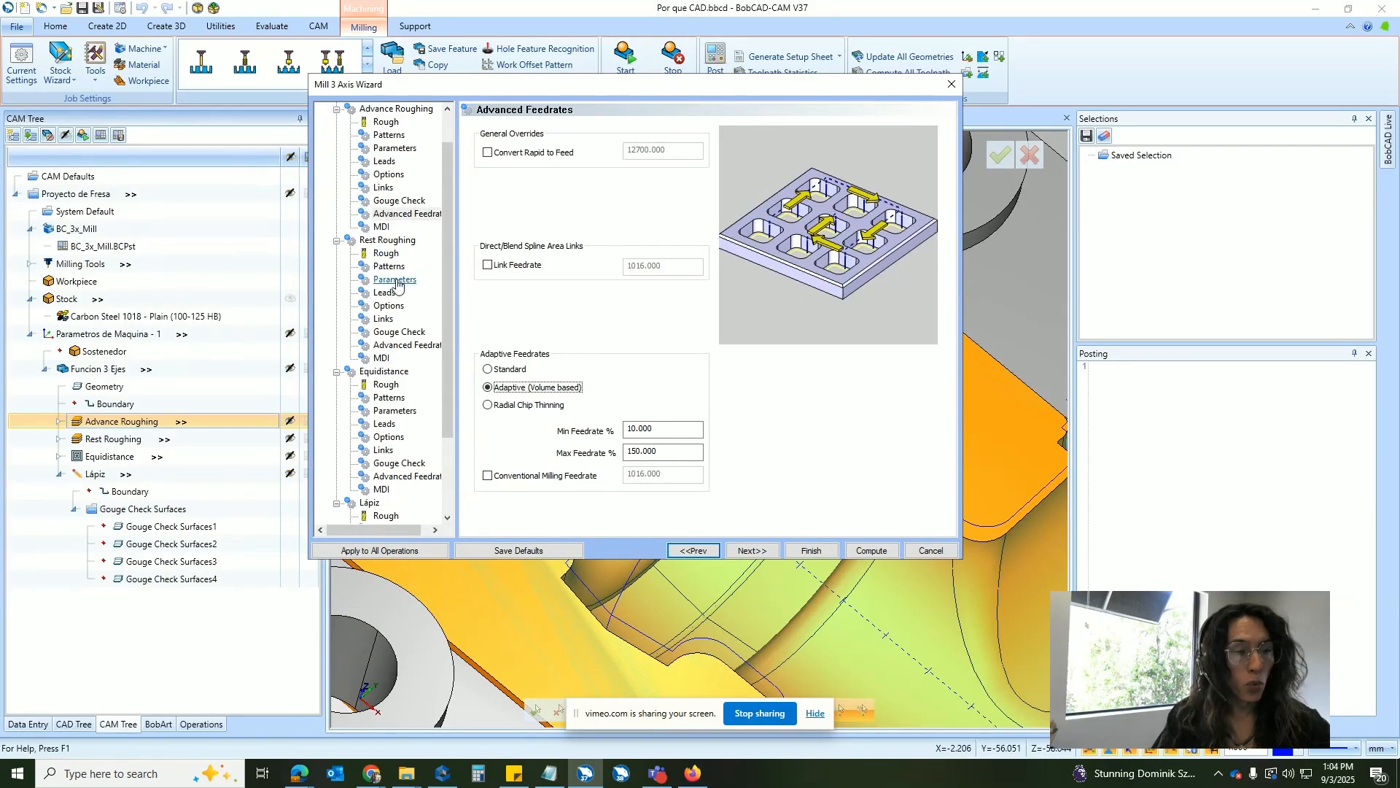
click(952, 84)
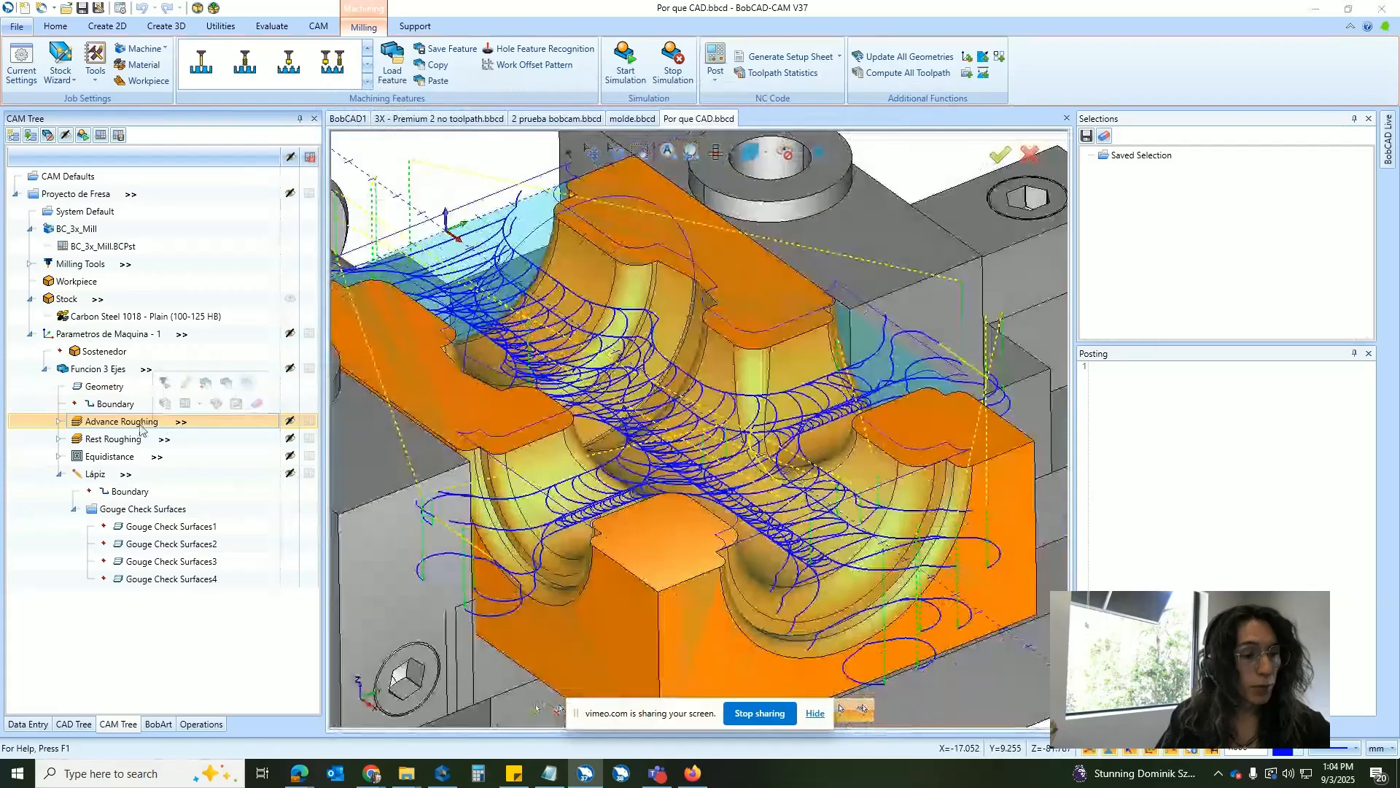
click(128, 439)
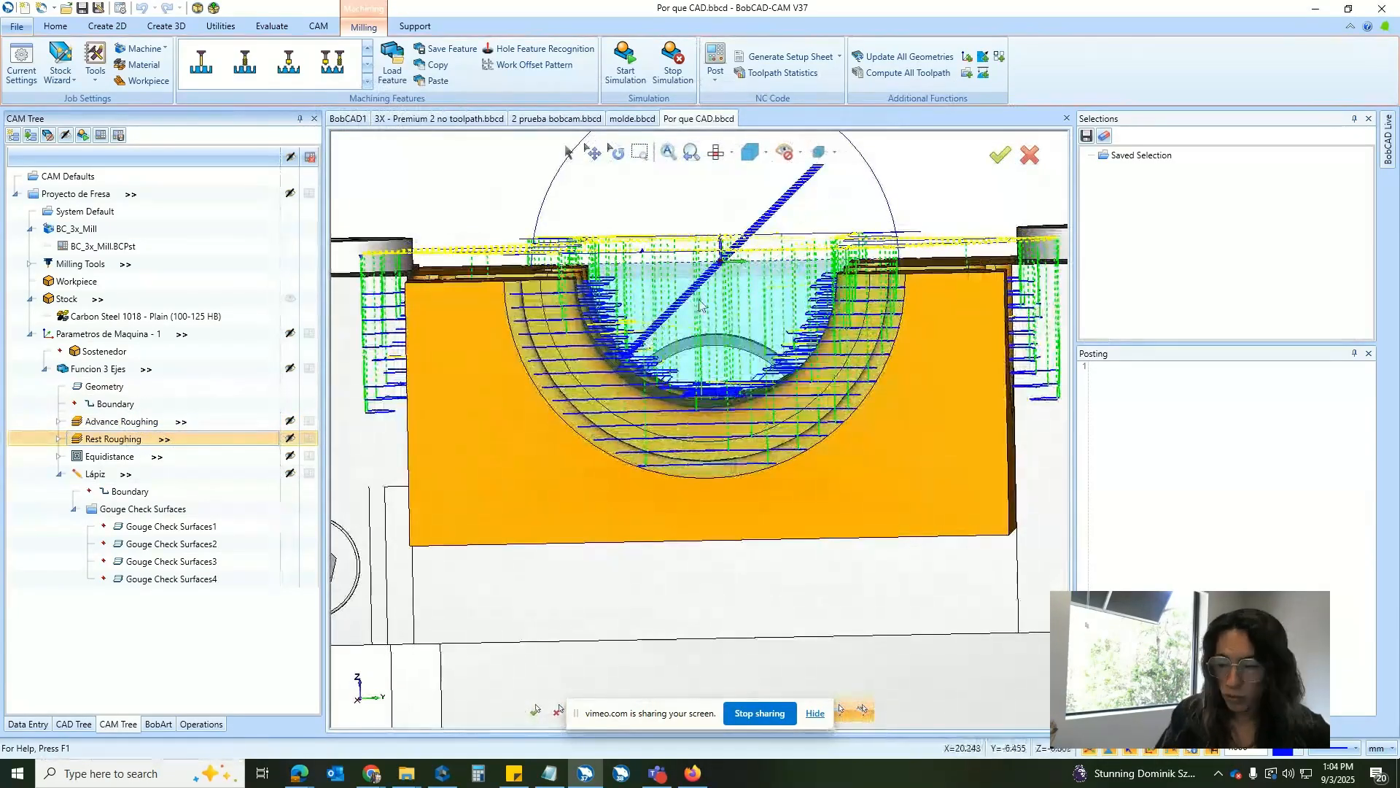
middle_drag(762, 310, 731, 356)
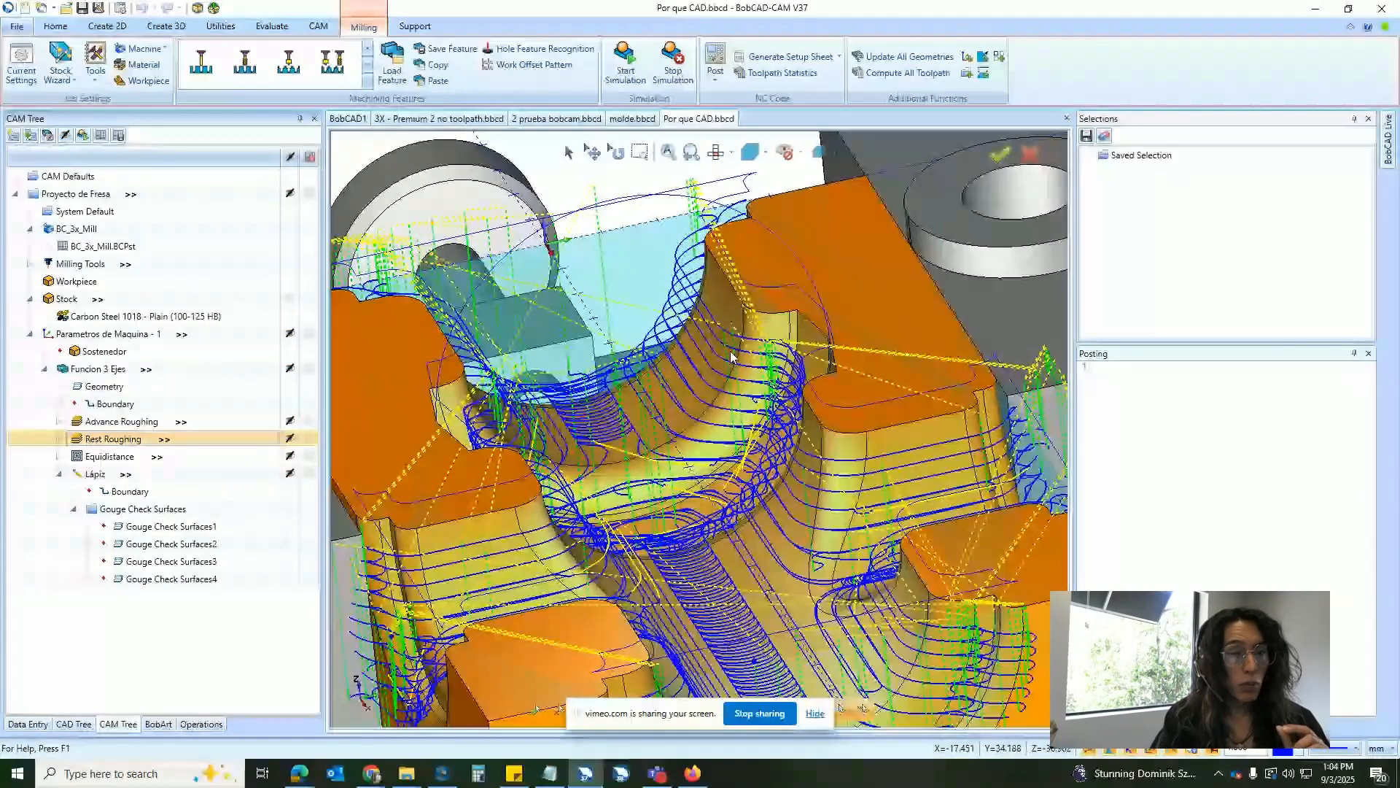
click(731, 153)
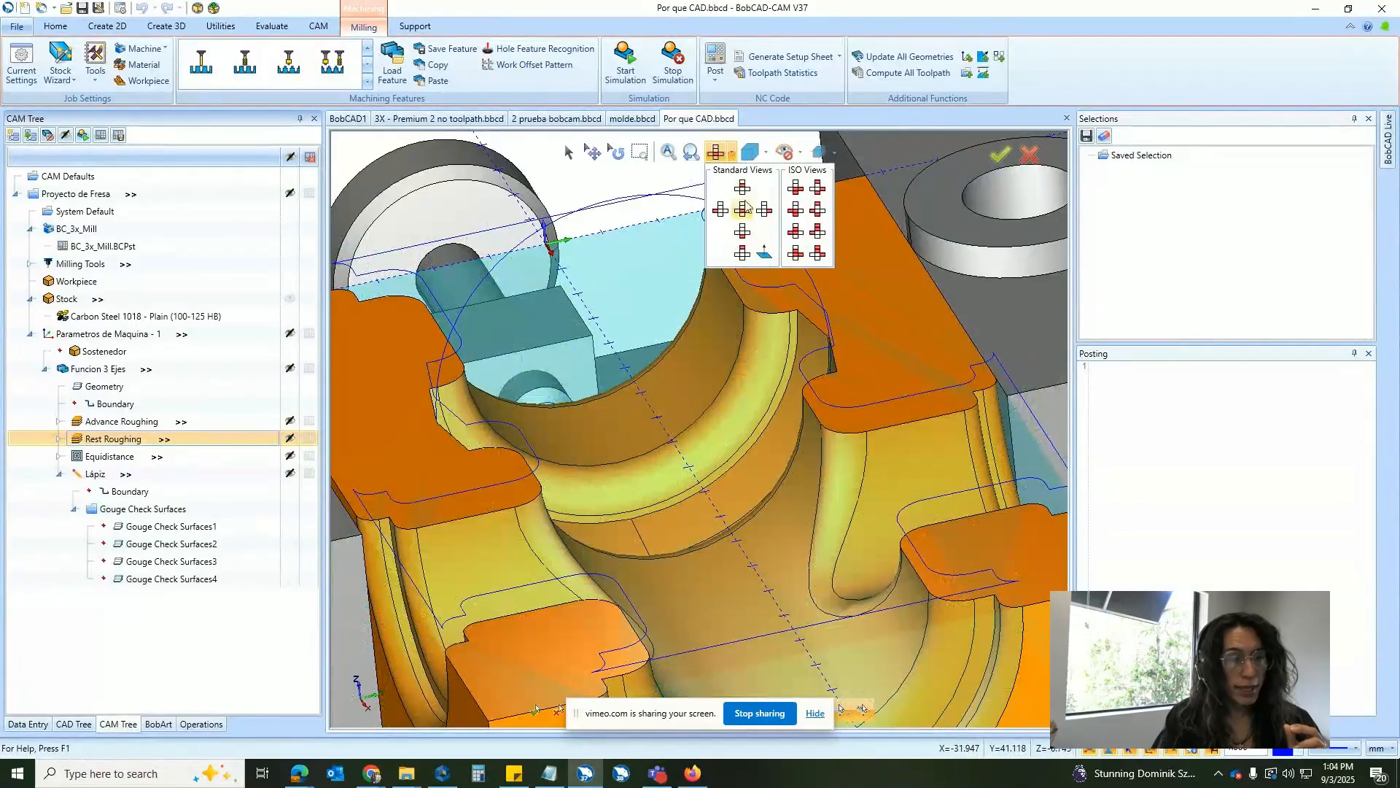
click(764, 210)
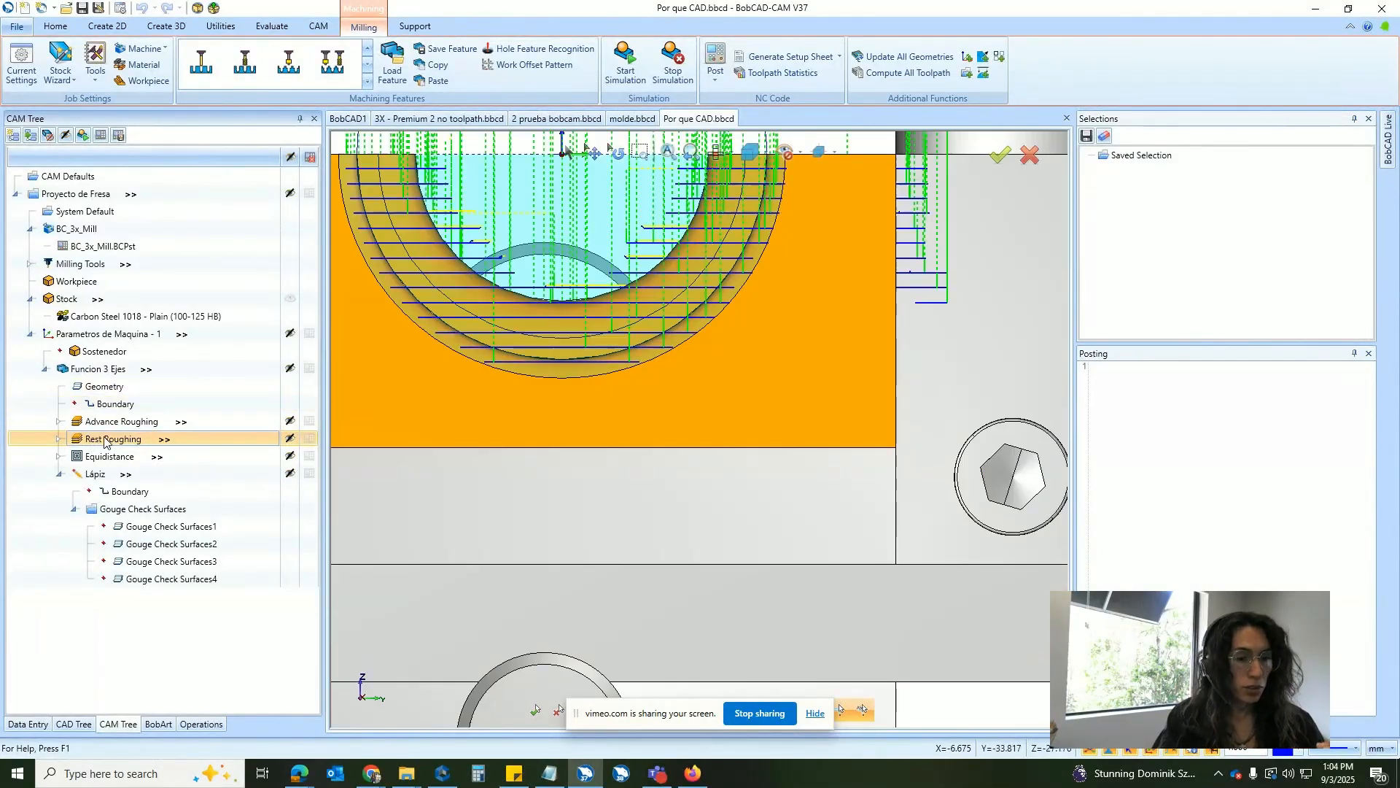
scroll(701, 479, down, 2)
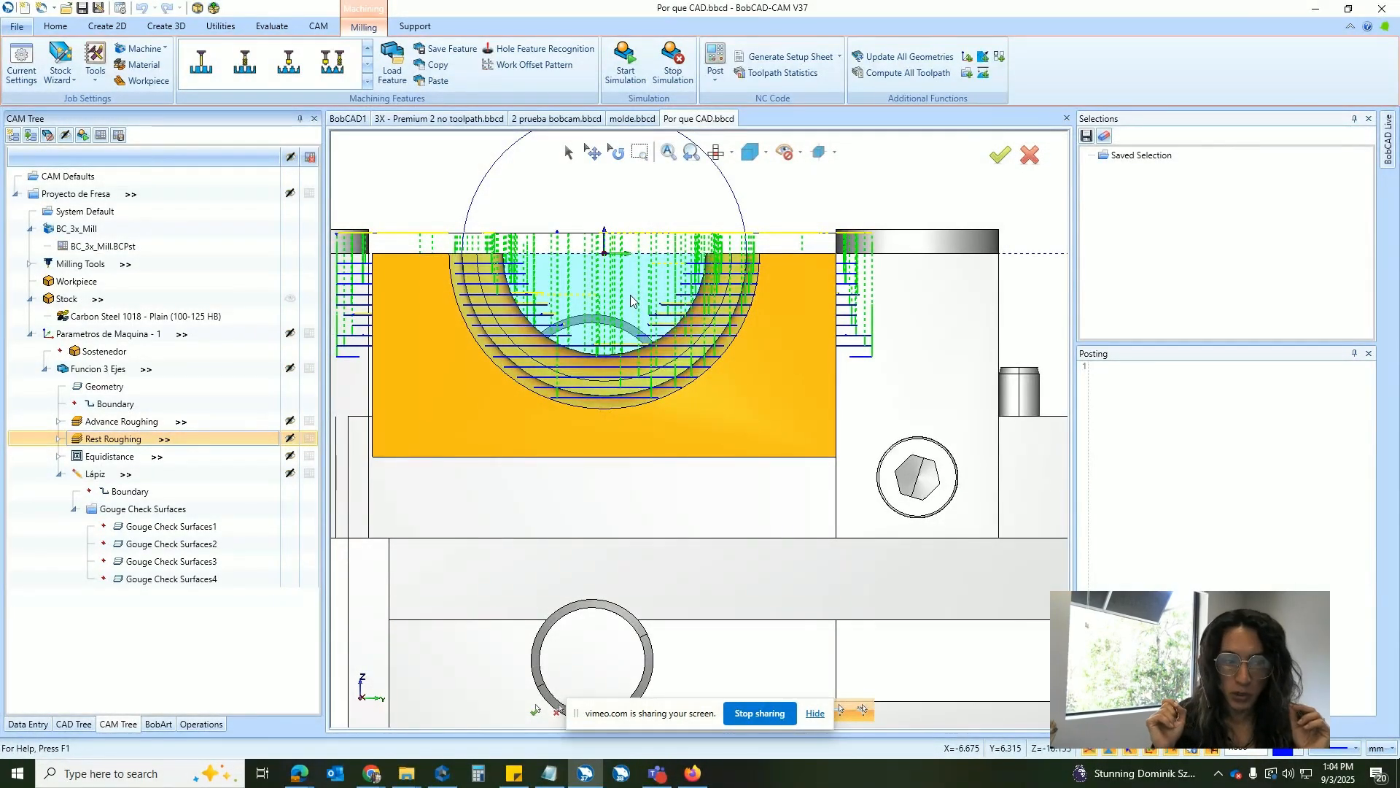
Edit the Rest Roughing operation, switch it to the Advanced UI and open its advanced parameters.
right_click(110, 438)
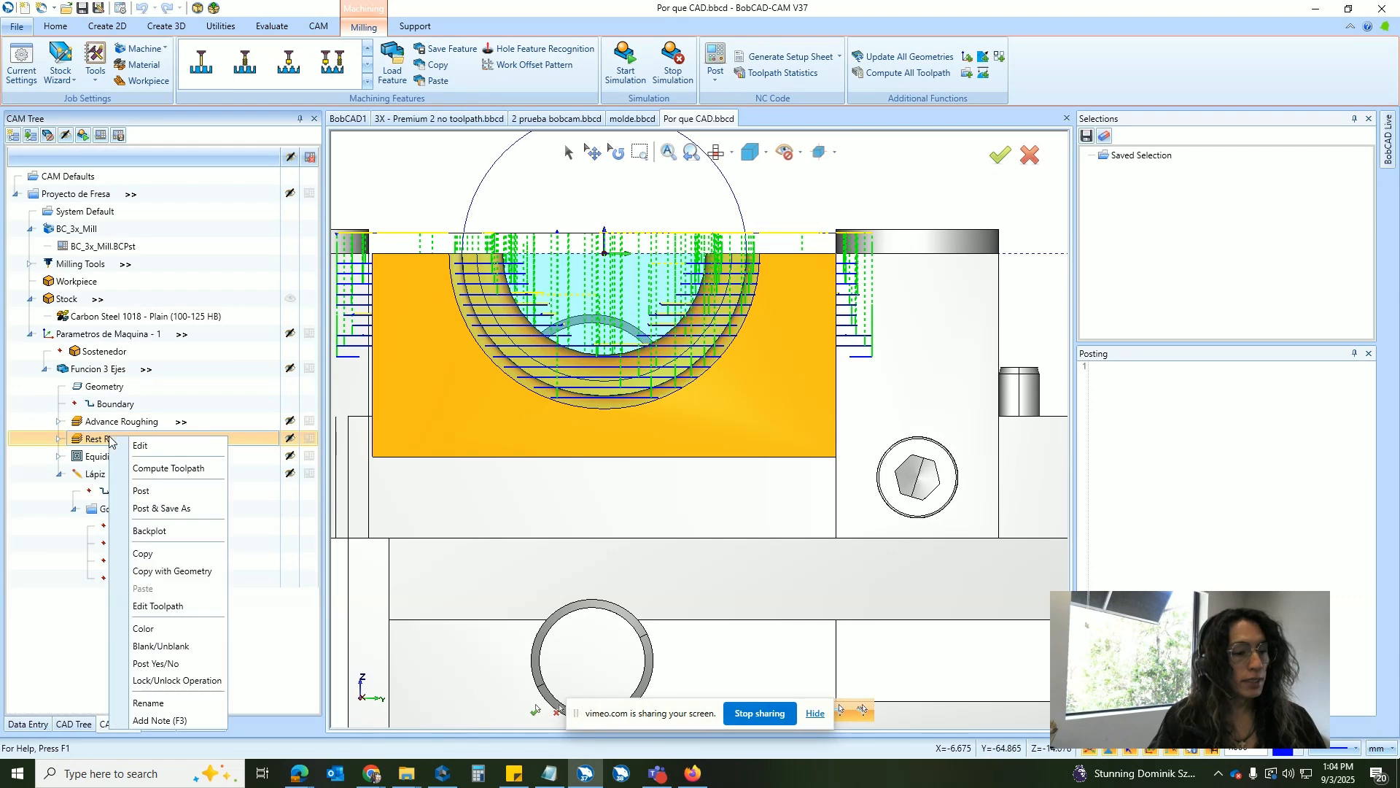
click(140, 445)
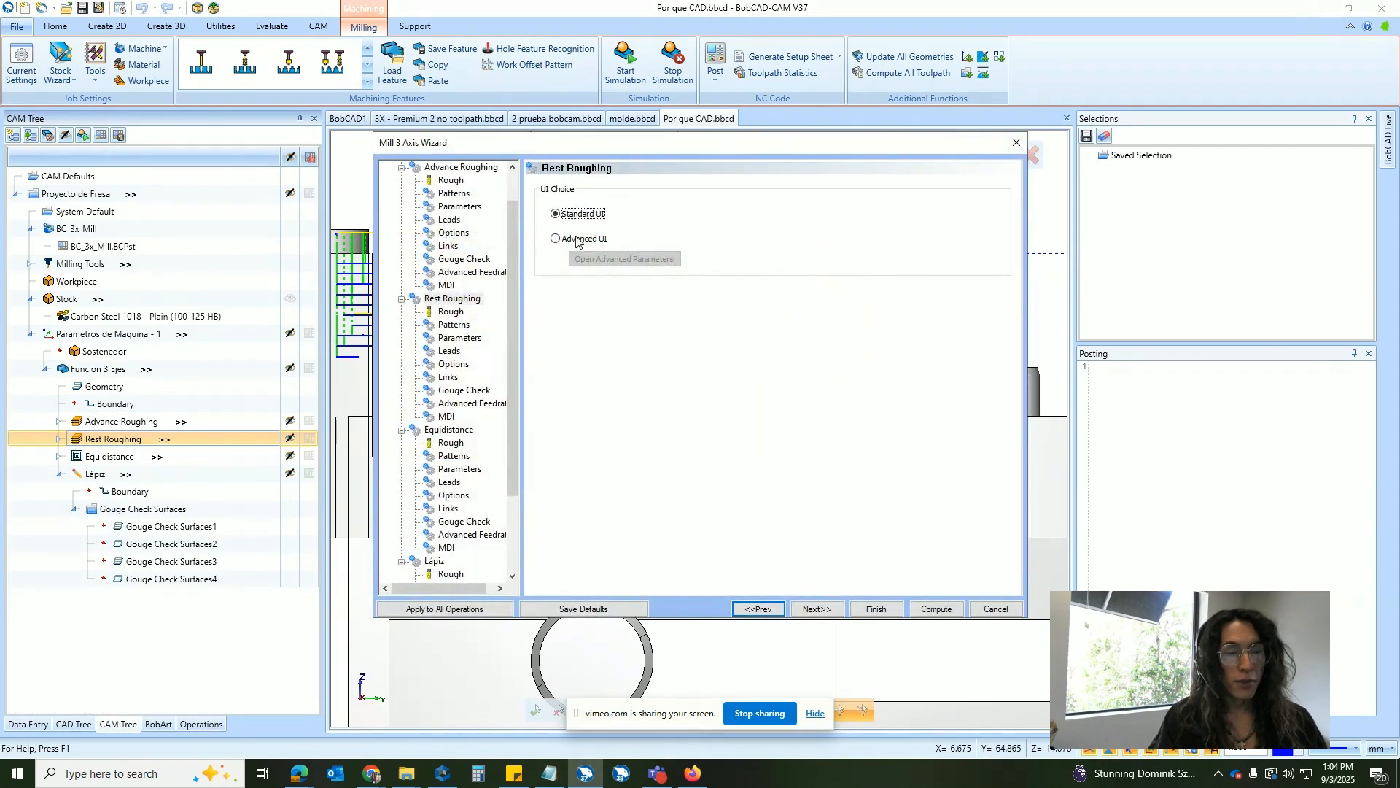
click(588, 240)
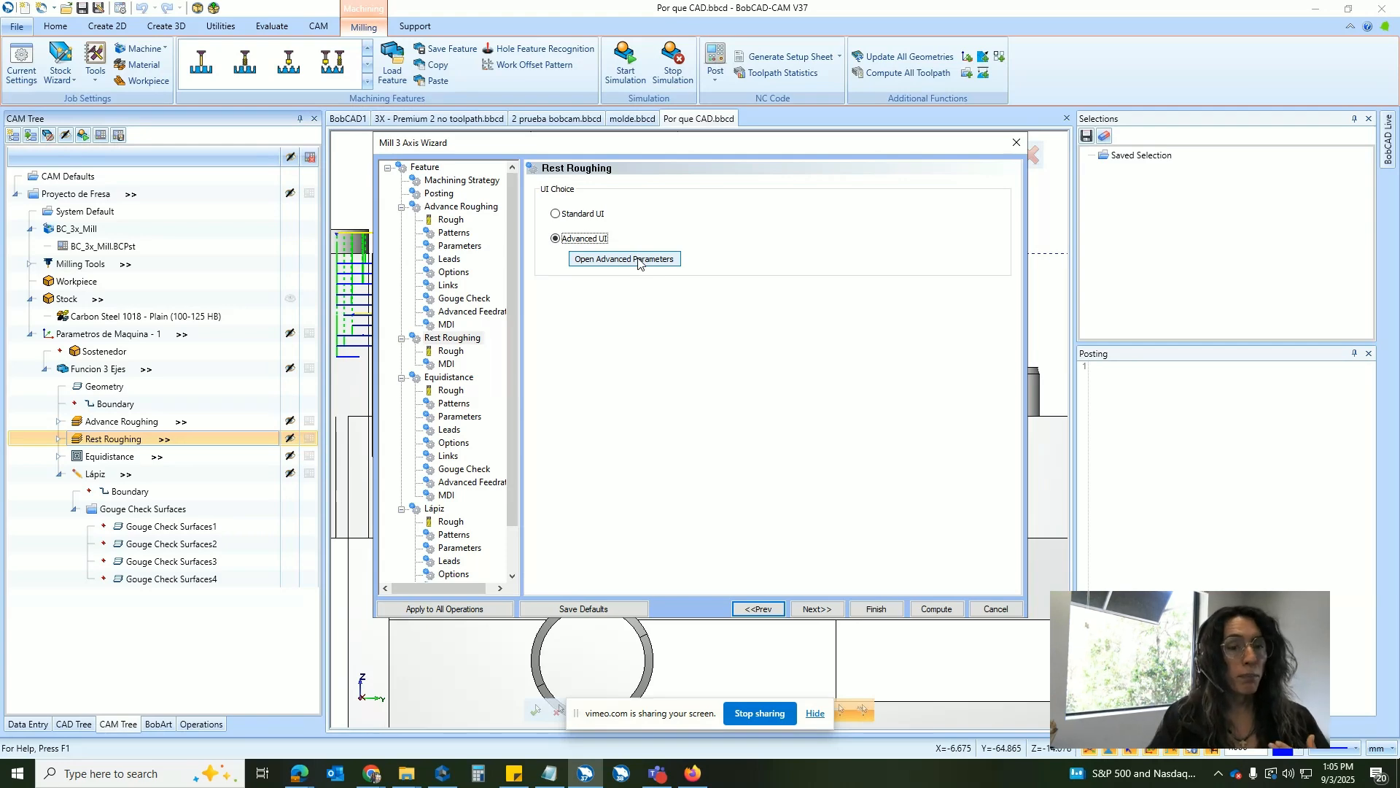
click(638, 260)
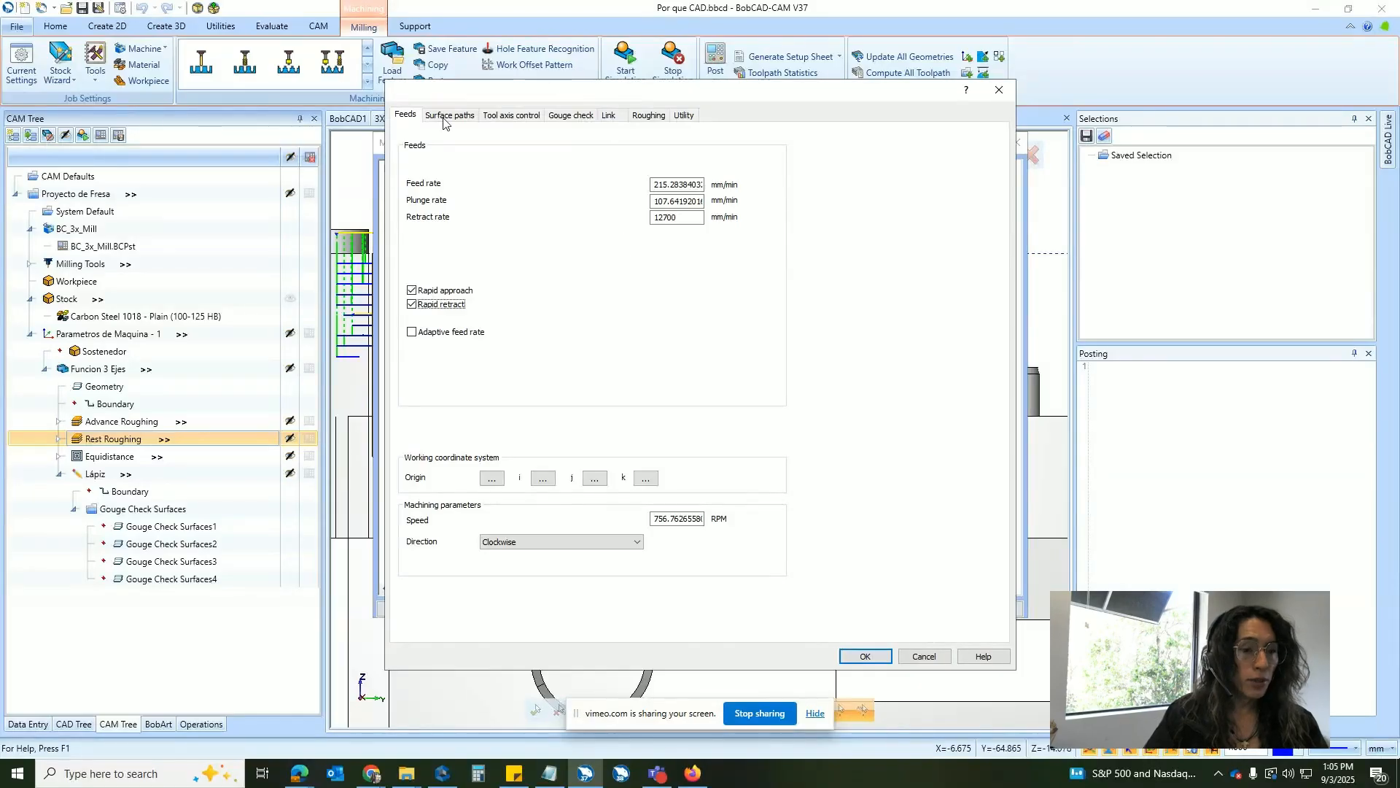
Review the Rest Roughing surface path, tool axis control, gouge check, link and roughing parameters, and close them without changes.
click(450, 116)
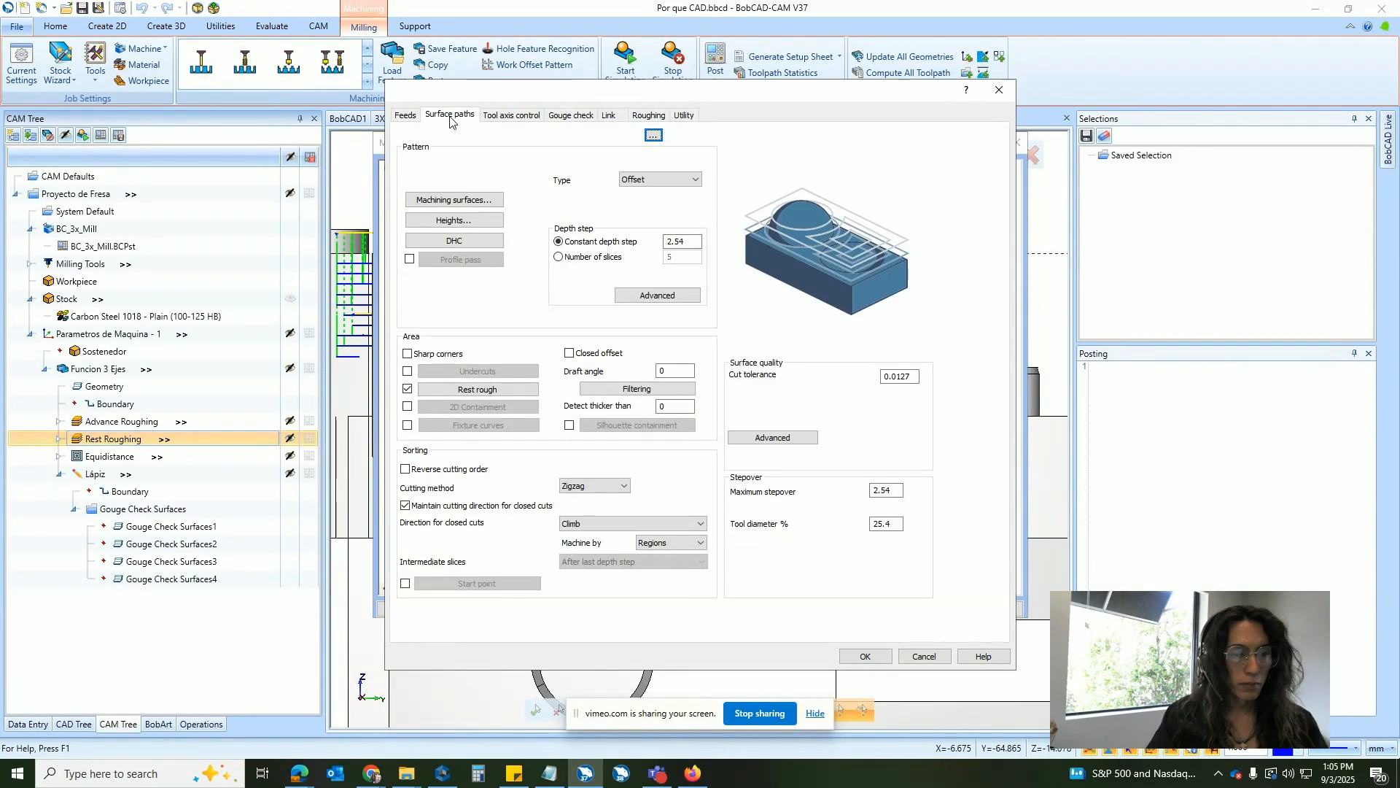
click(516, 118)
click(583, 117)
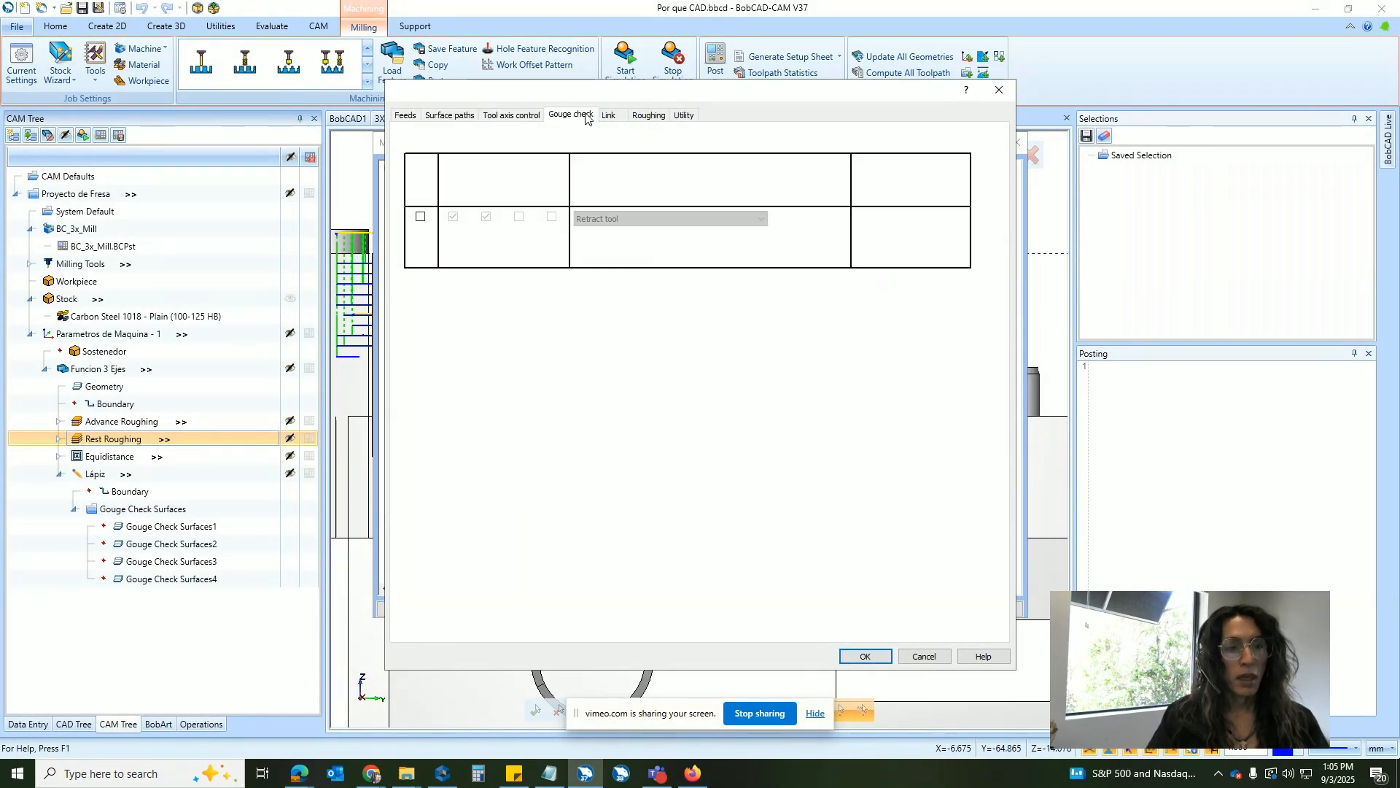
click(611, 117)
click(646, 117)
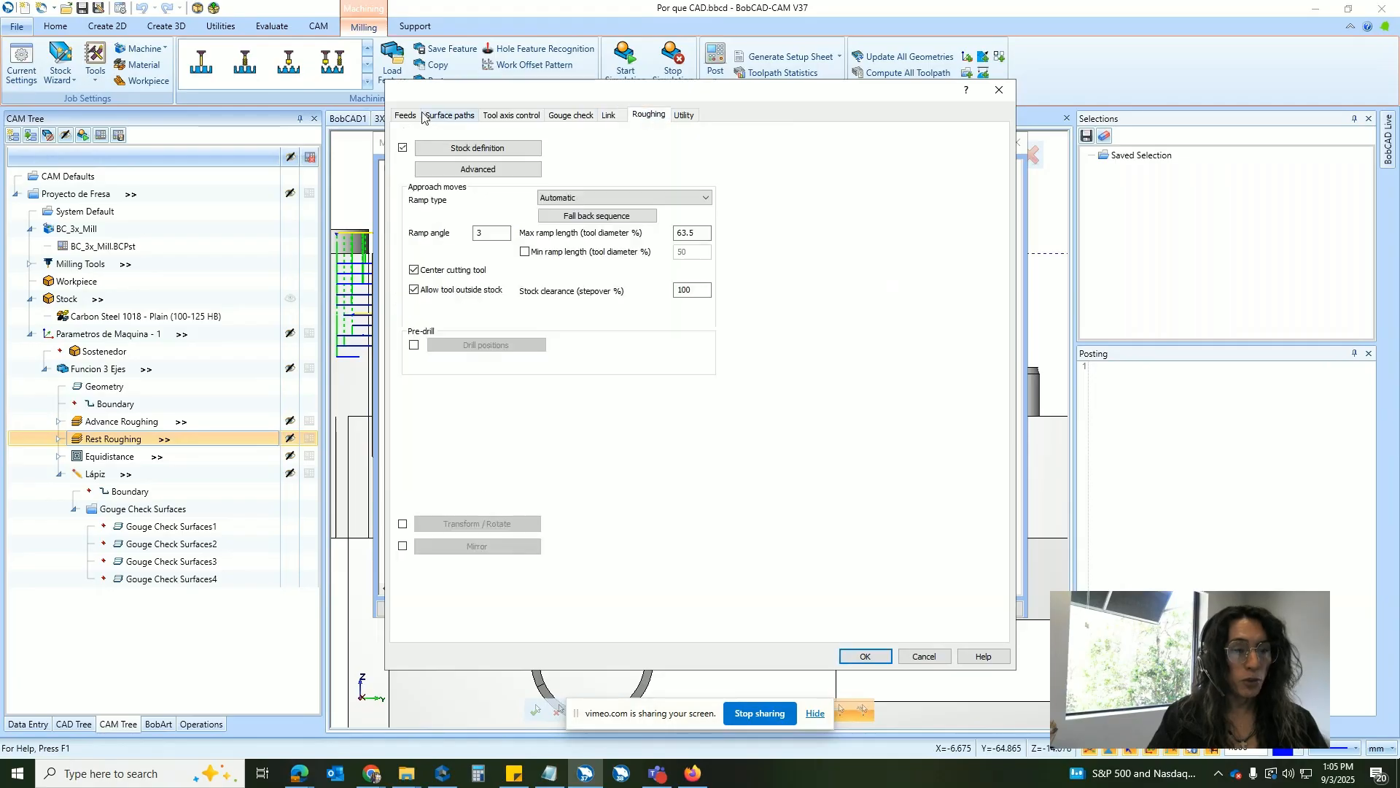
click(460, 117)
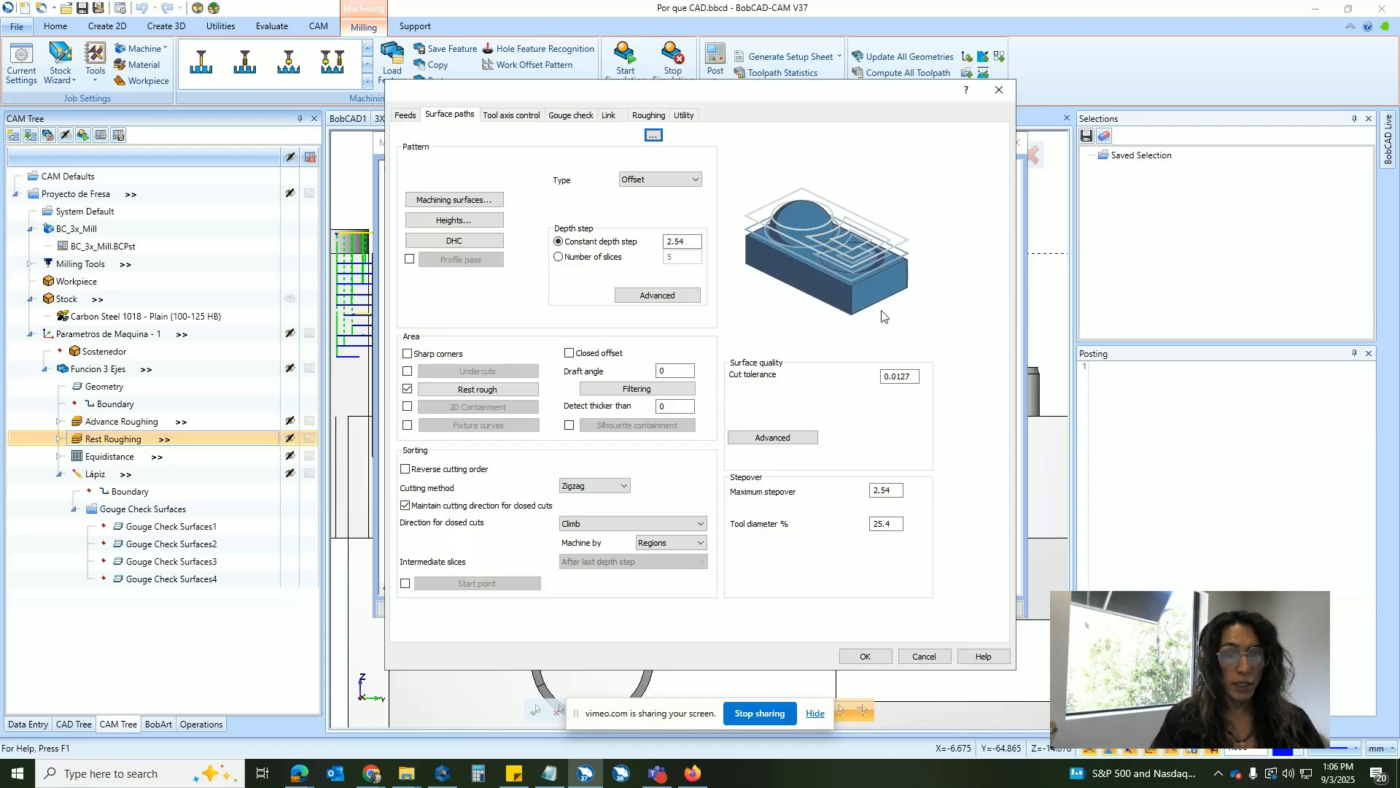
key(Escape)
Compare the Standard and Advanced UI choices for Rest Roughing, keep Advanced UI and reopen the advanced parameters.
click(583, 216)
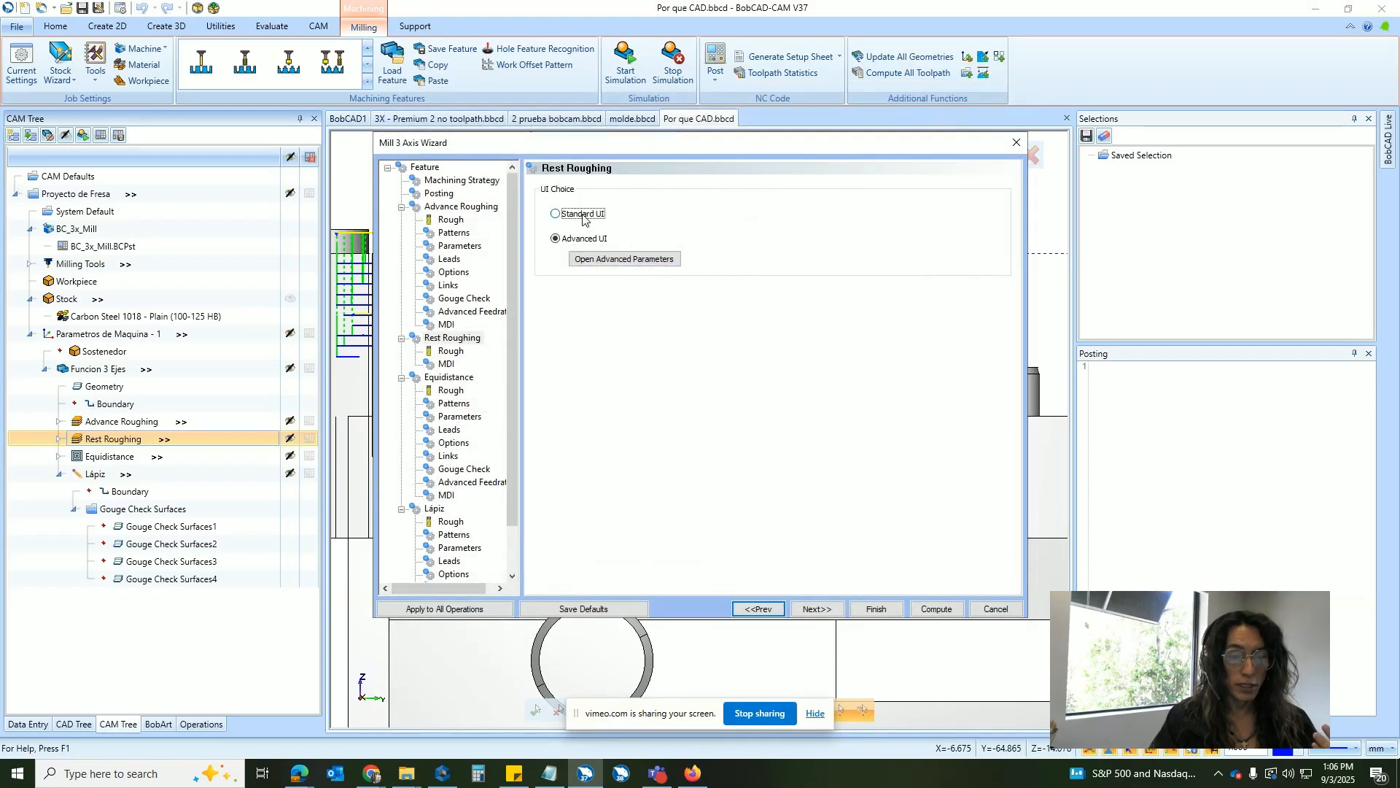
click(584, 240)
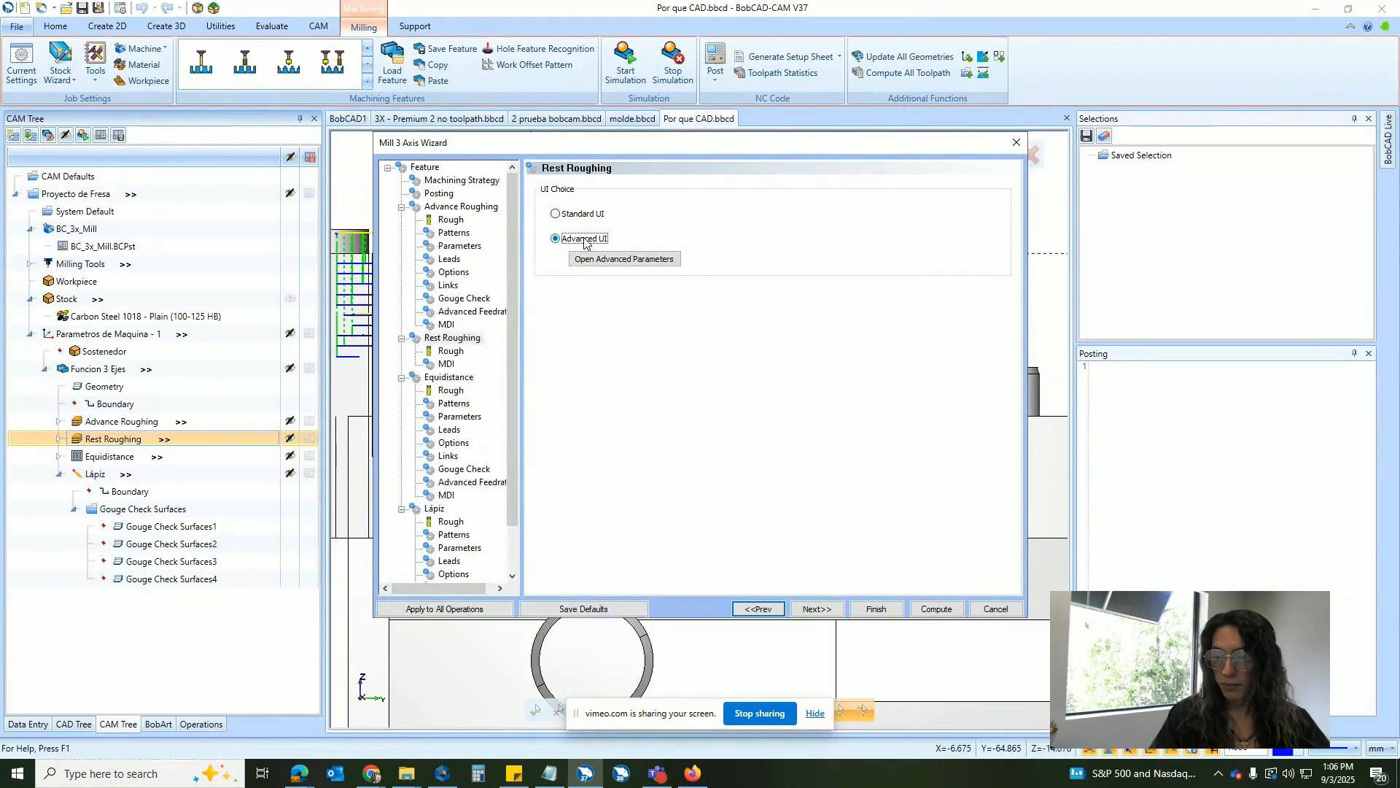
click(626, 260)
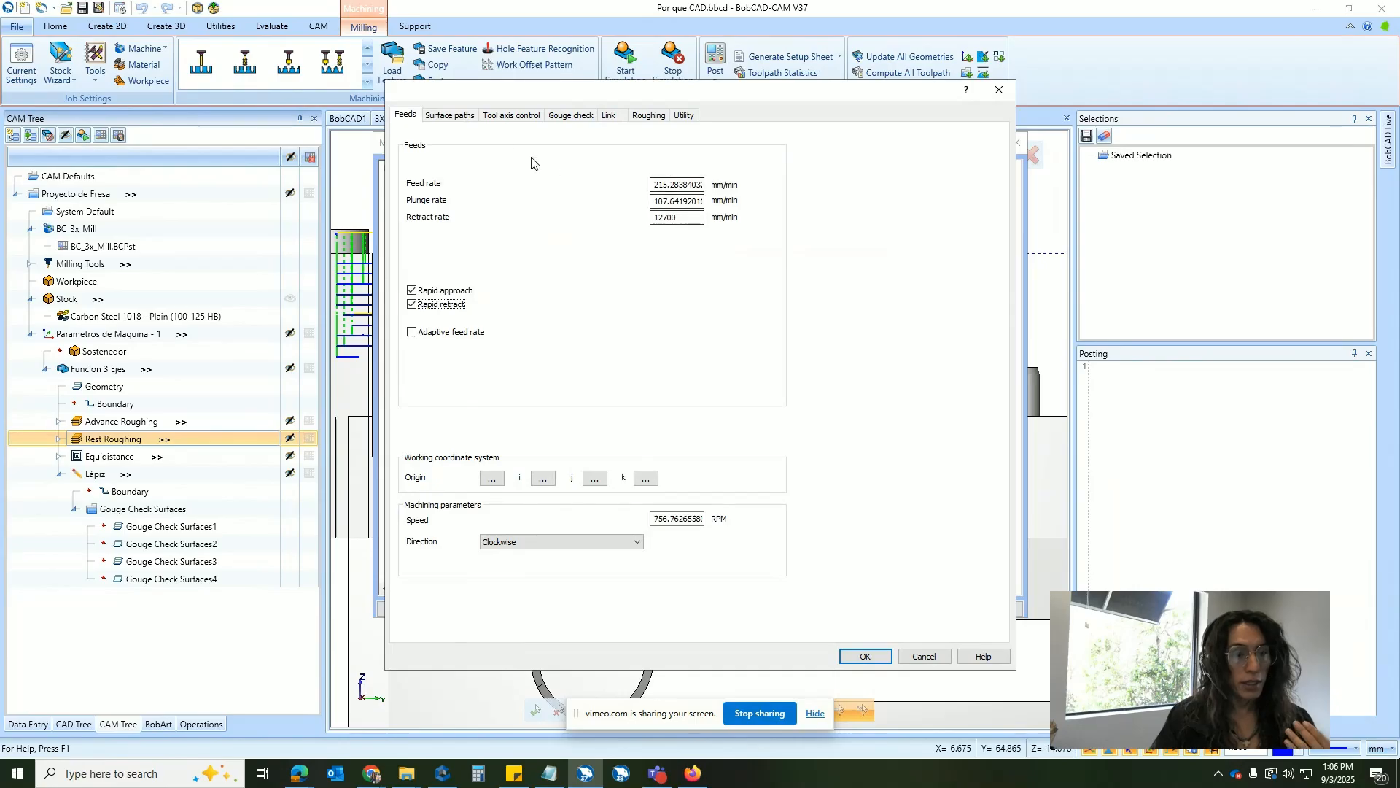
Try out the 2D Containment option in the Rest Roughing surface path settings and switch it back off.
click(446, 115)
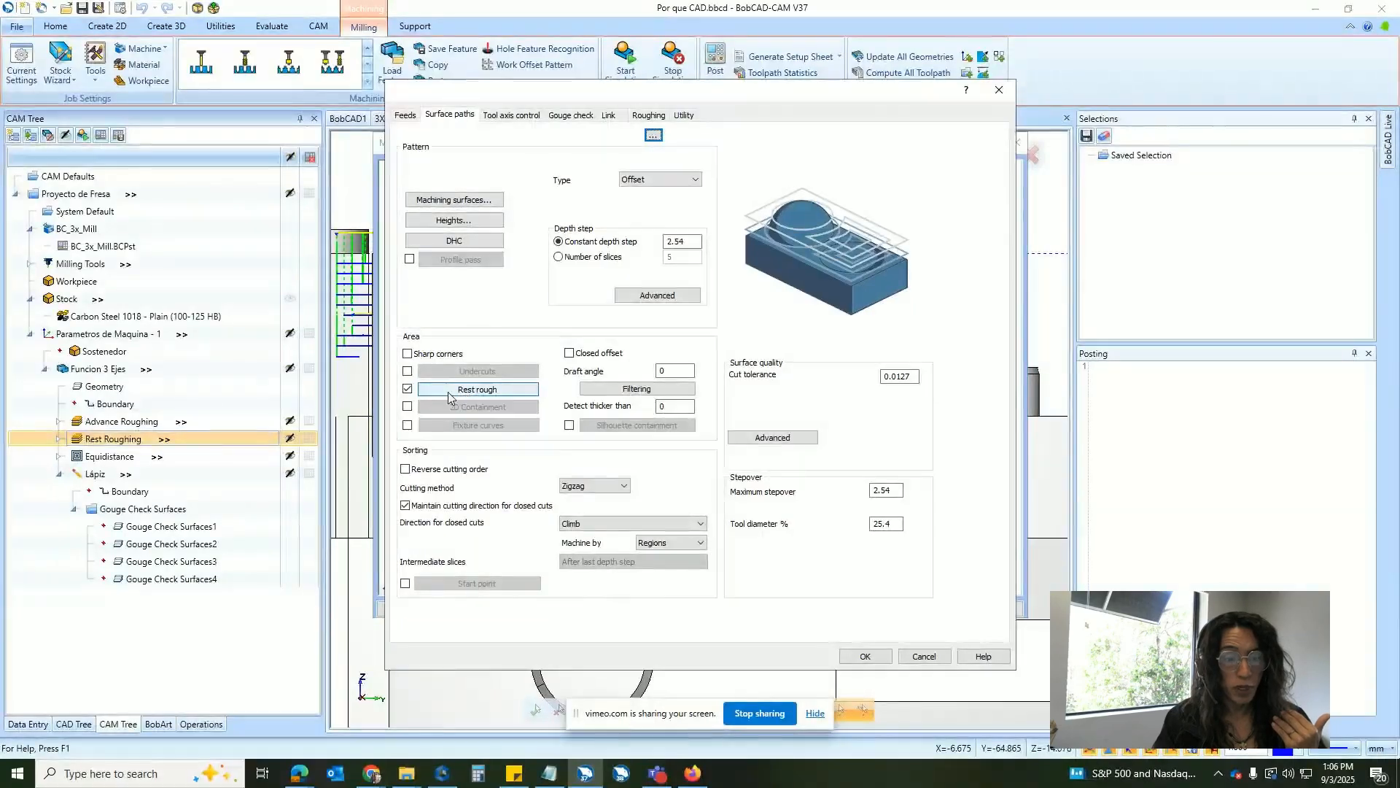
click(407, 409)
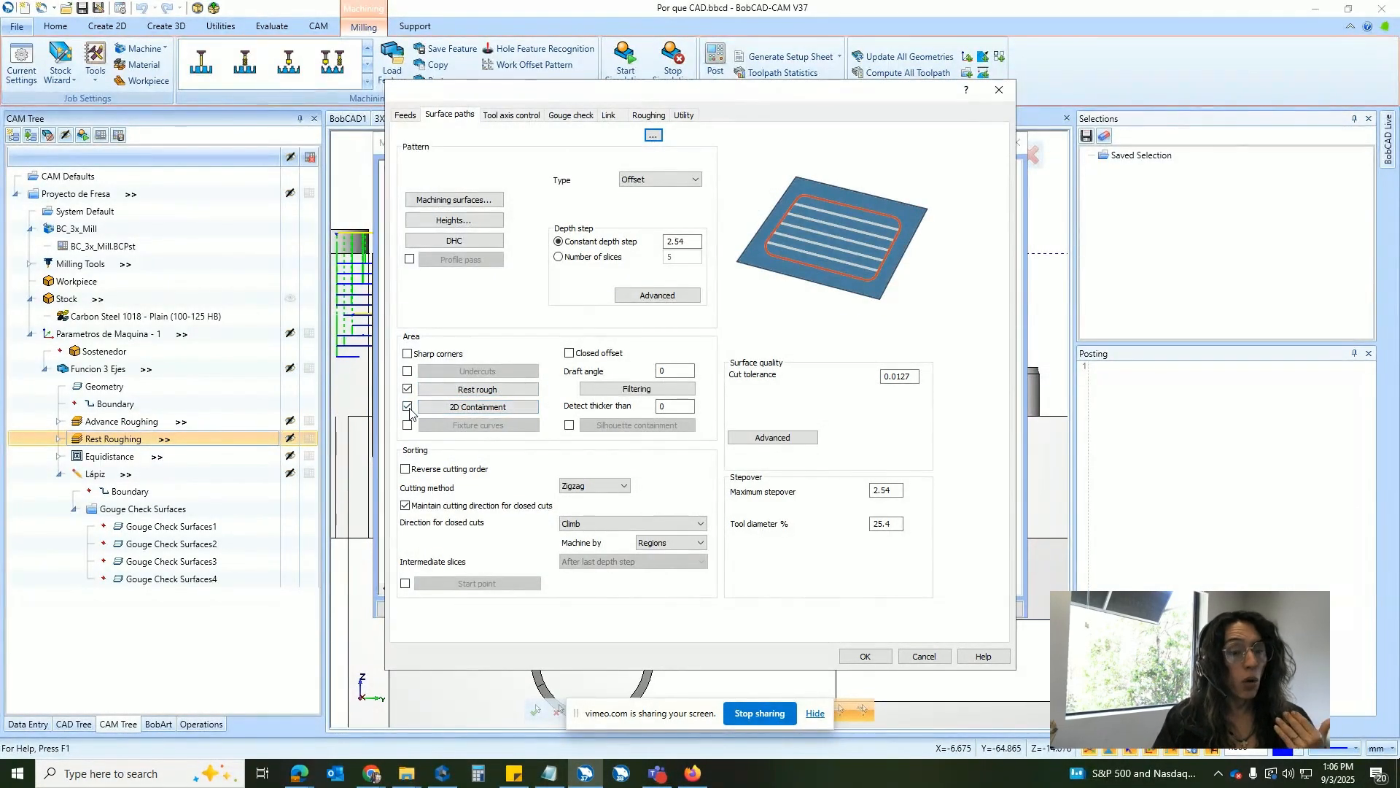
click(407, 408)
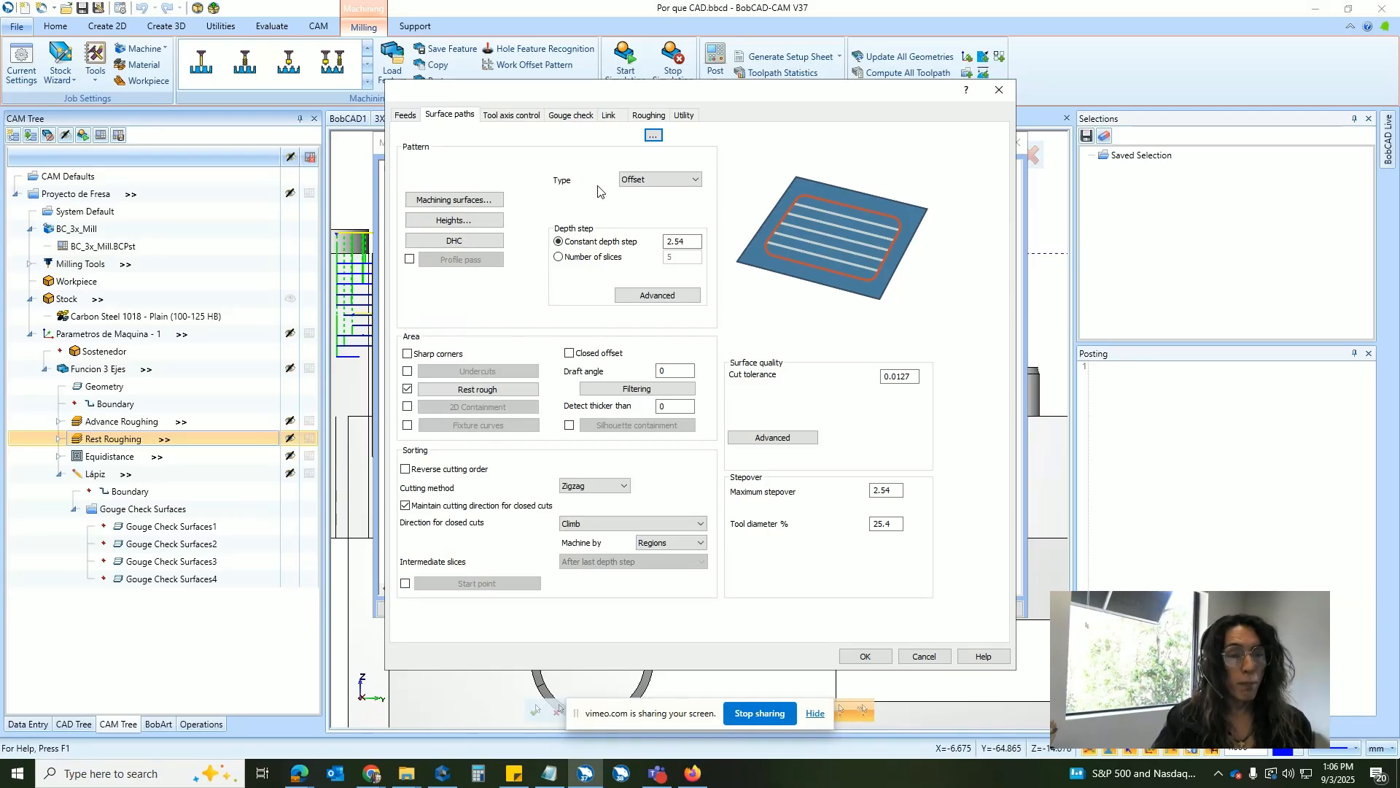
Set the Rest Roughing links between slices and links between regions to Retract to rapid distance.
click(540, 117)
click(565, 122)
click(609, 117)
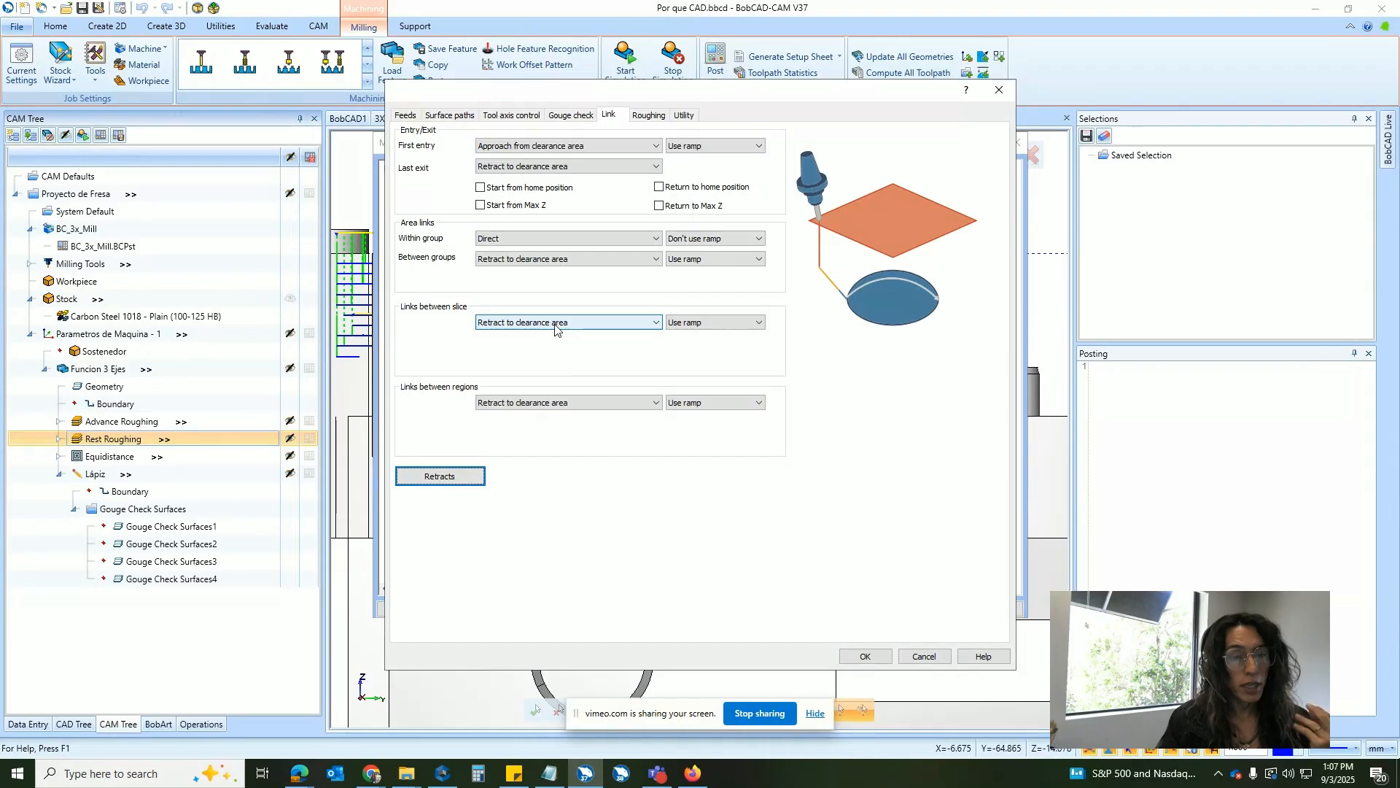
click(516, 322)
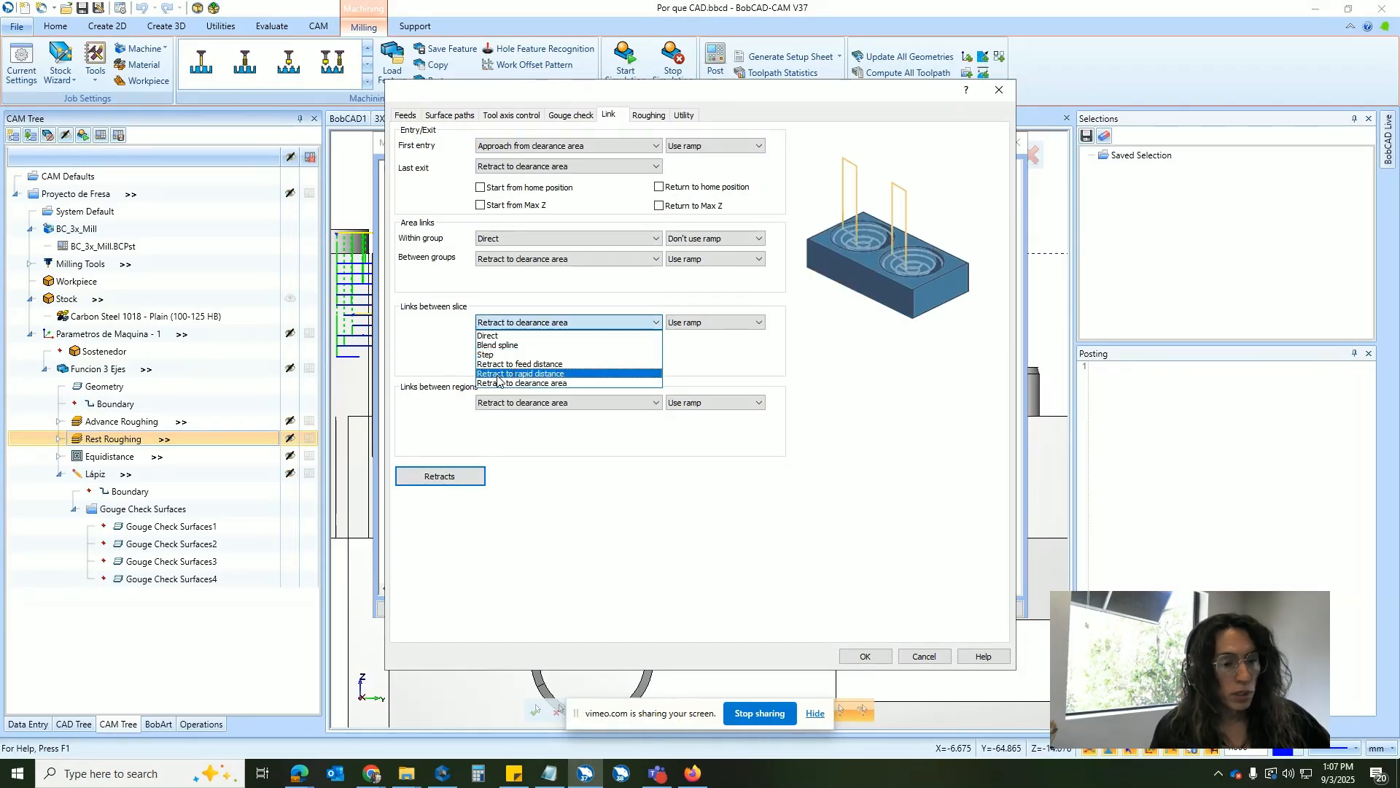
click(535, 374)
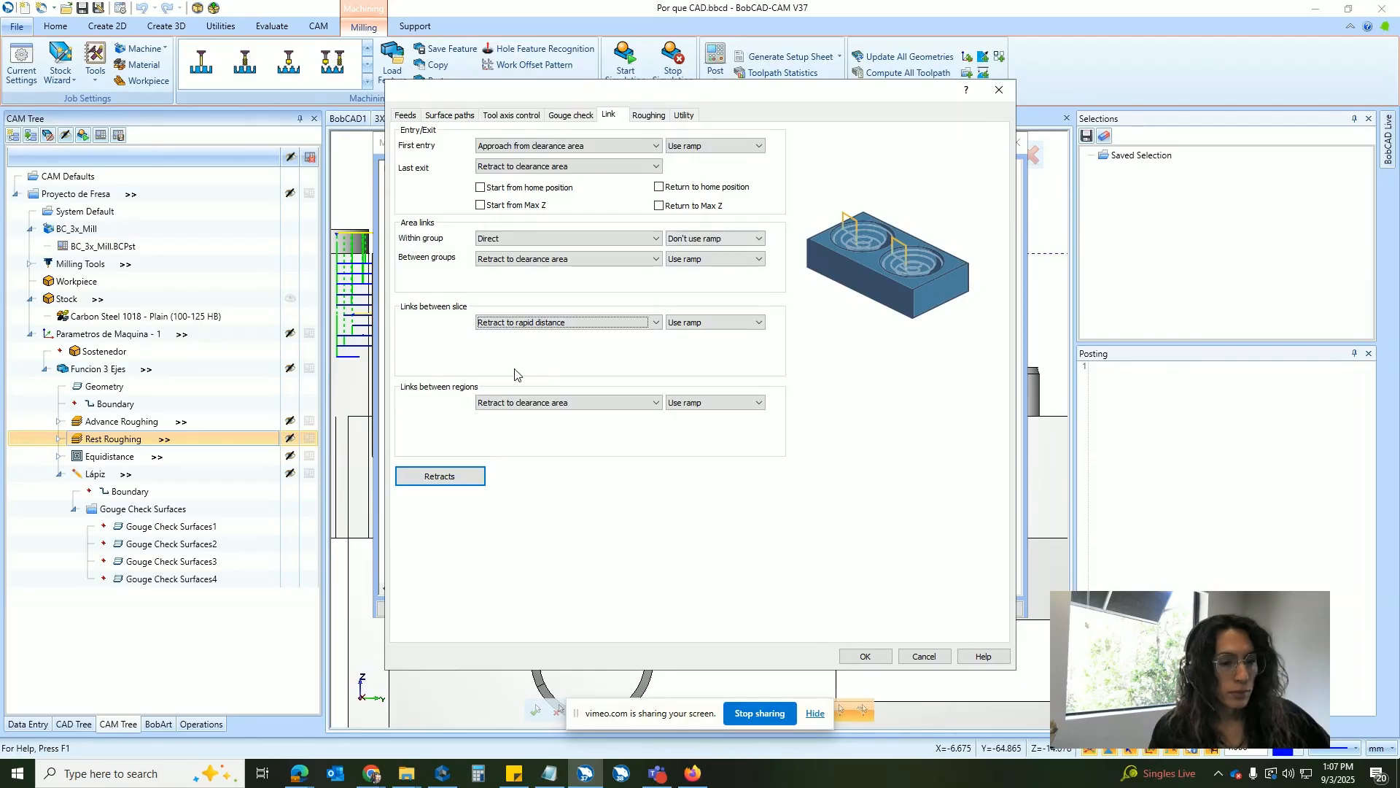
click(537, 404)
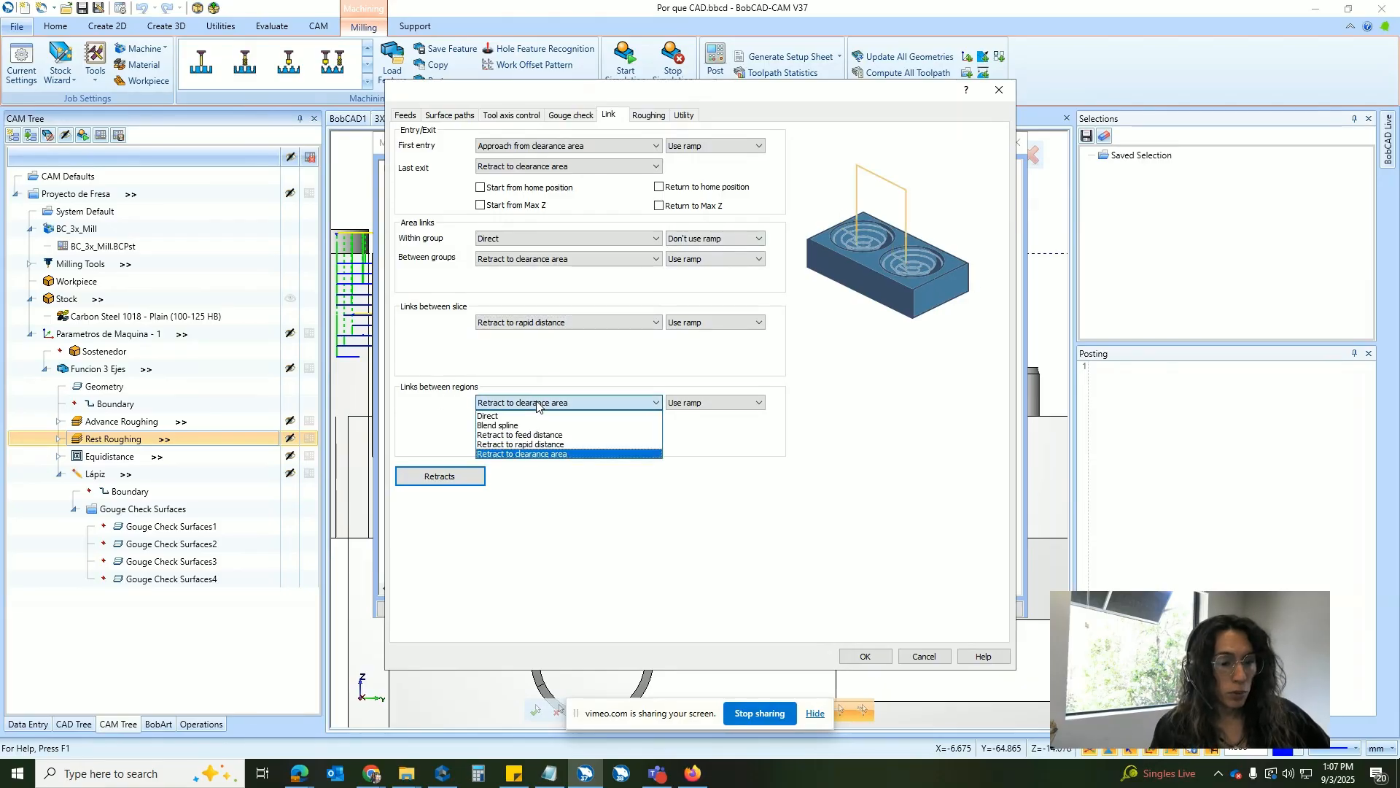
click(516, 444)
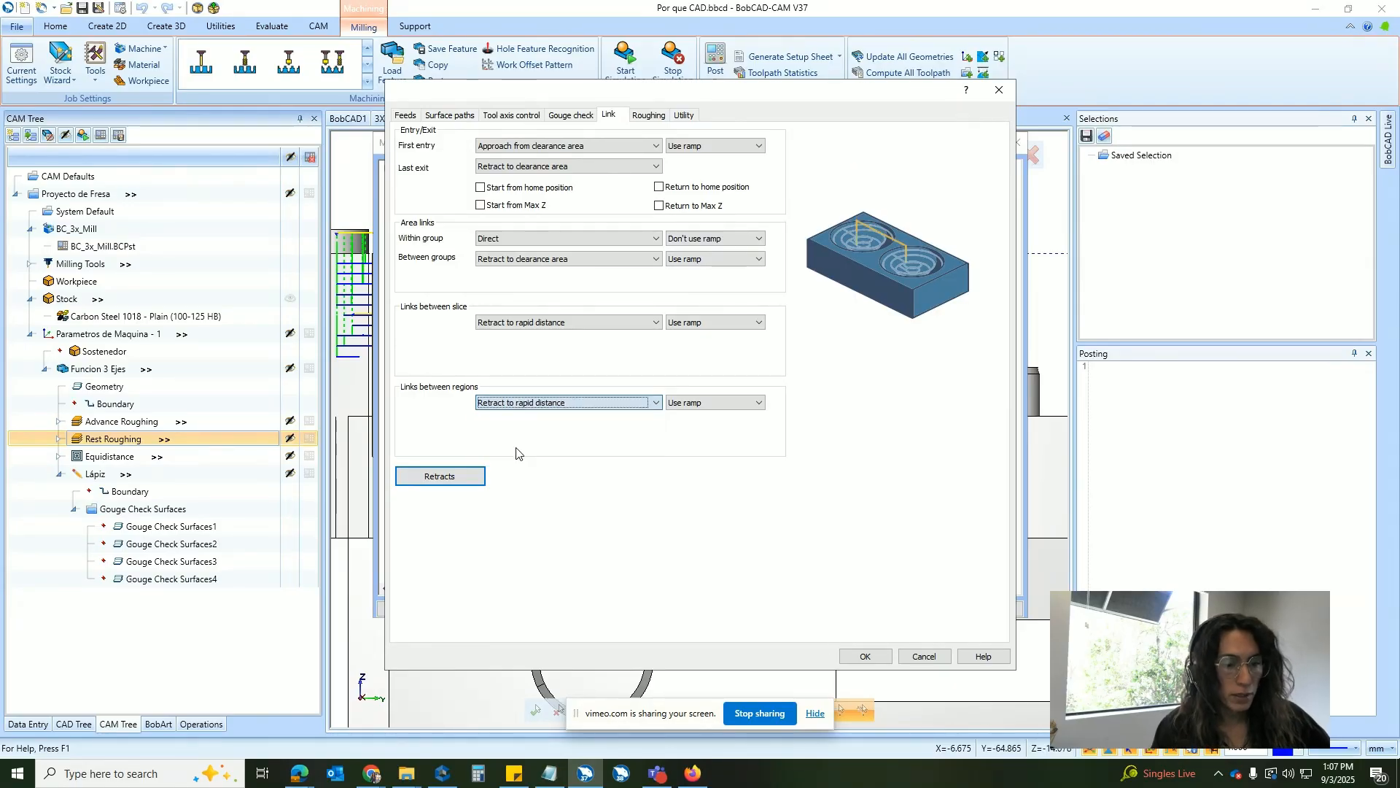
Set the links between slices to Blend spline and between groups to Retract to rapid distance, and save the Rest Roughing operation.
click(532, 332)
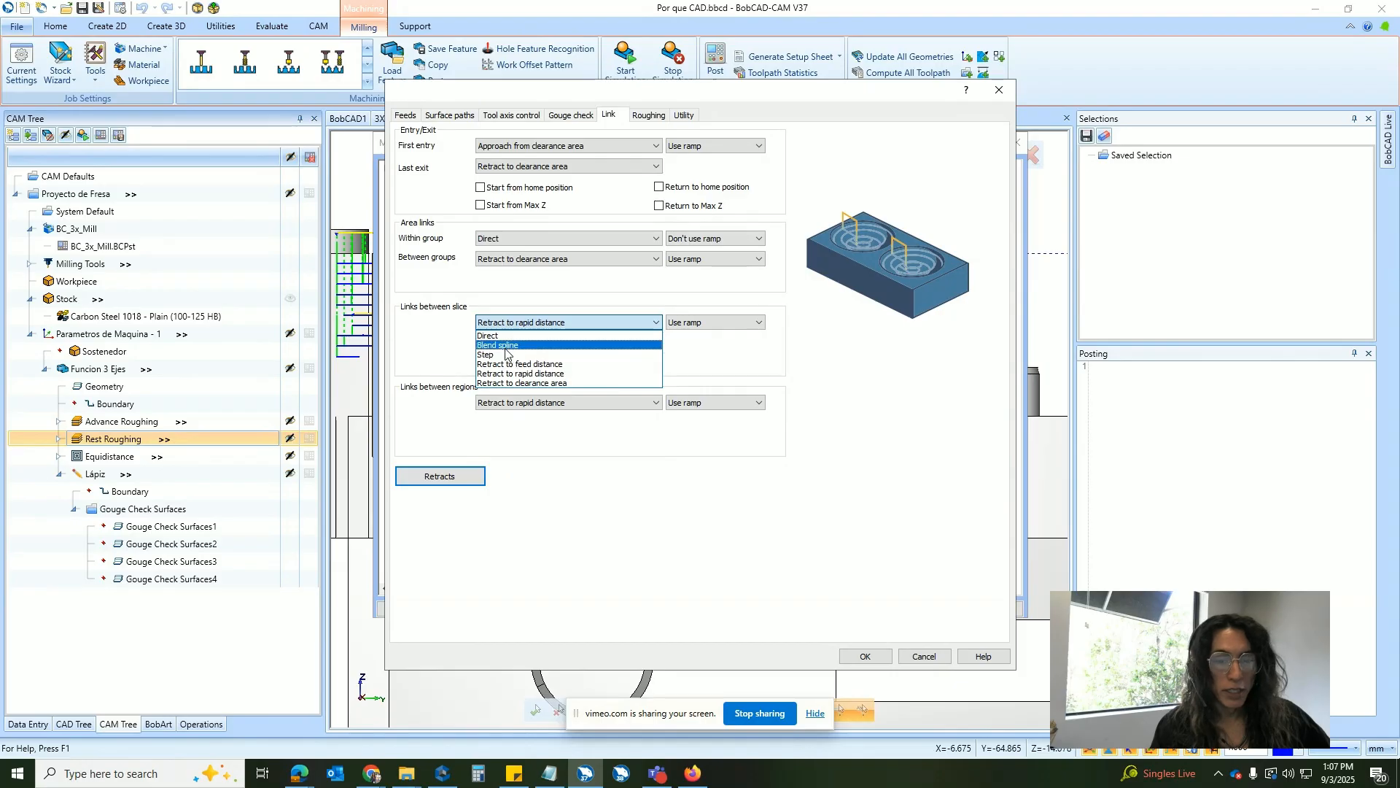
click(527, 345)
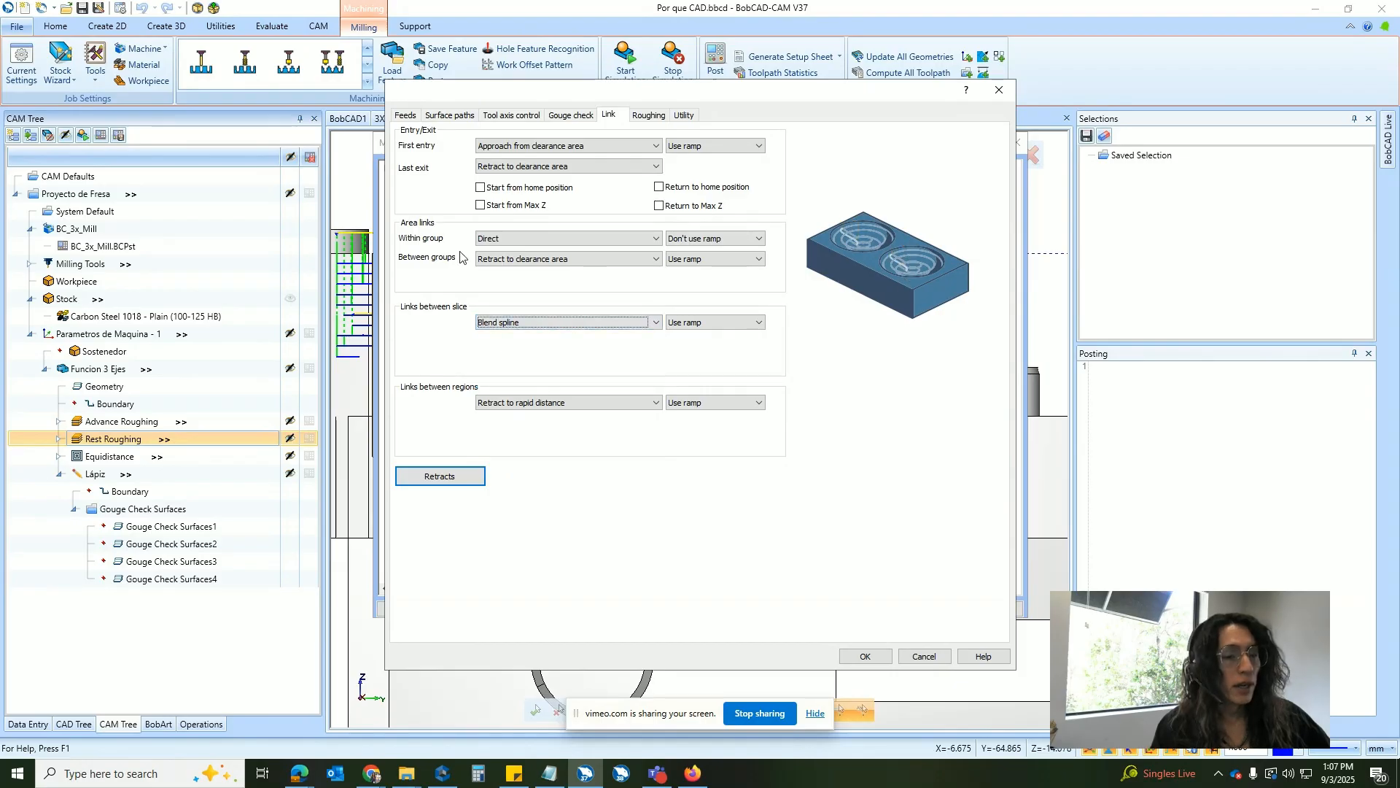
click(489, 263)
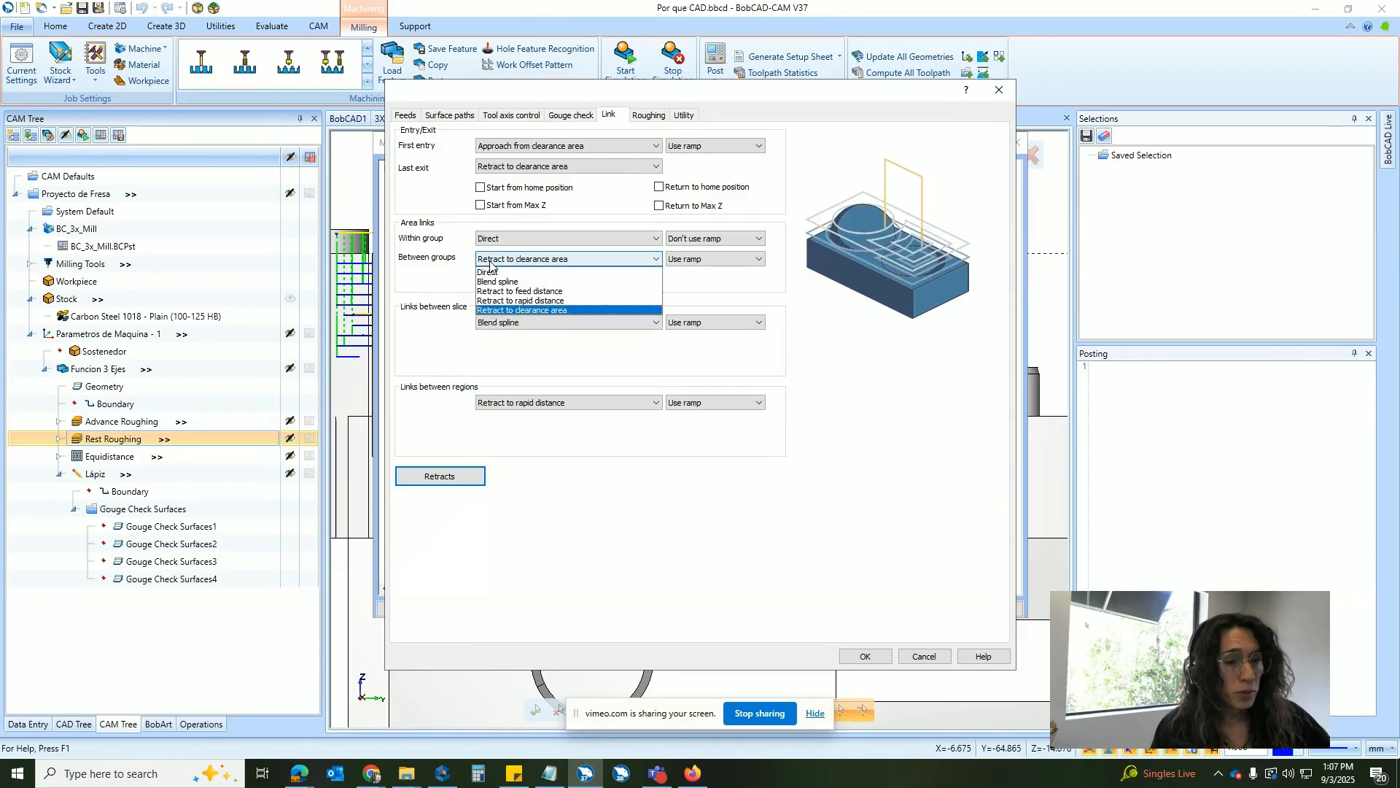
click(502, 301)
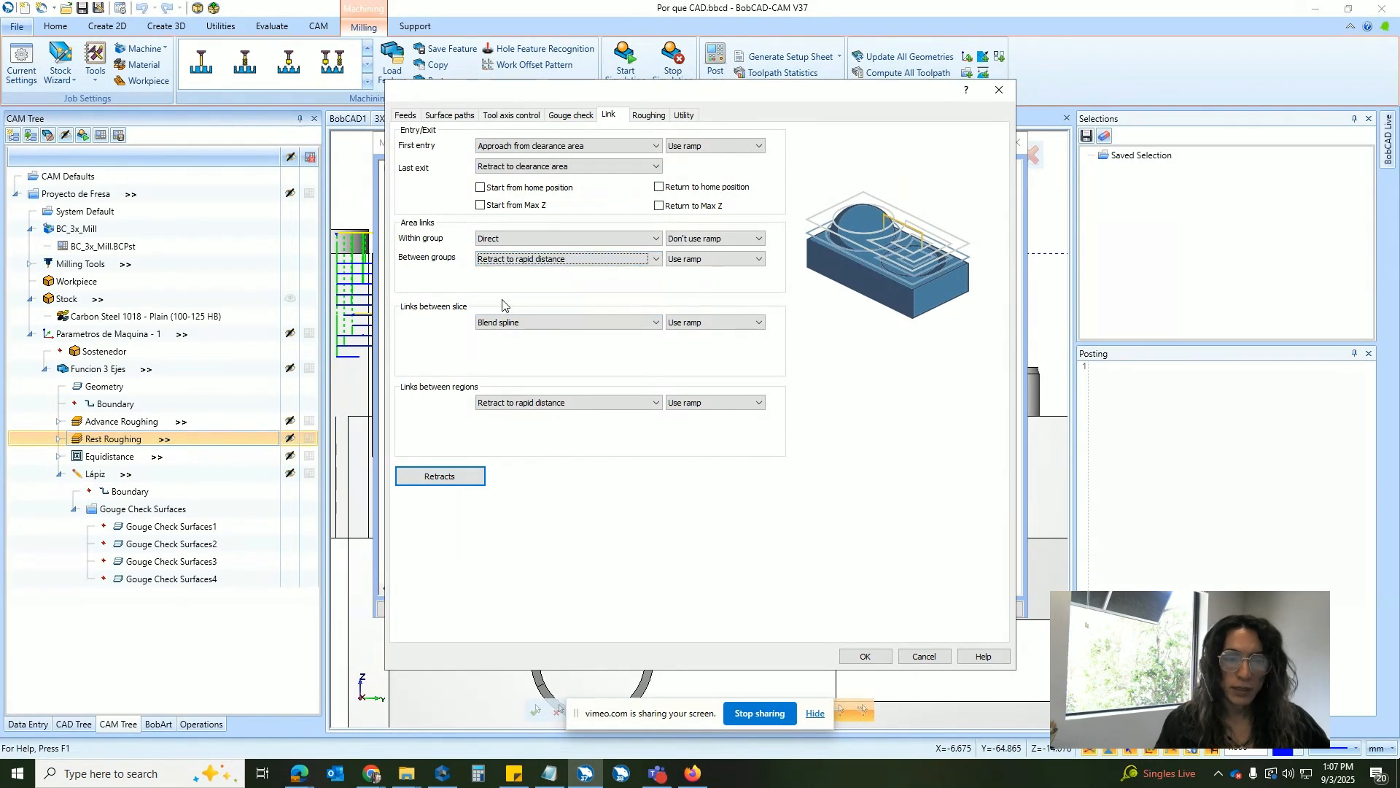
click(868, 656)
click(876, 609)
Compute the Rest Roughing toolpath, inspect its passes and links around the cavity walls, and select Sostenedor to hide the toolpath.
right_click(123, 441)
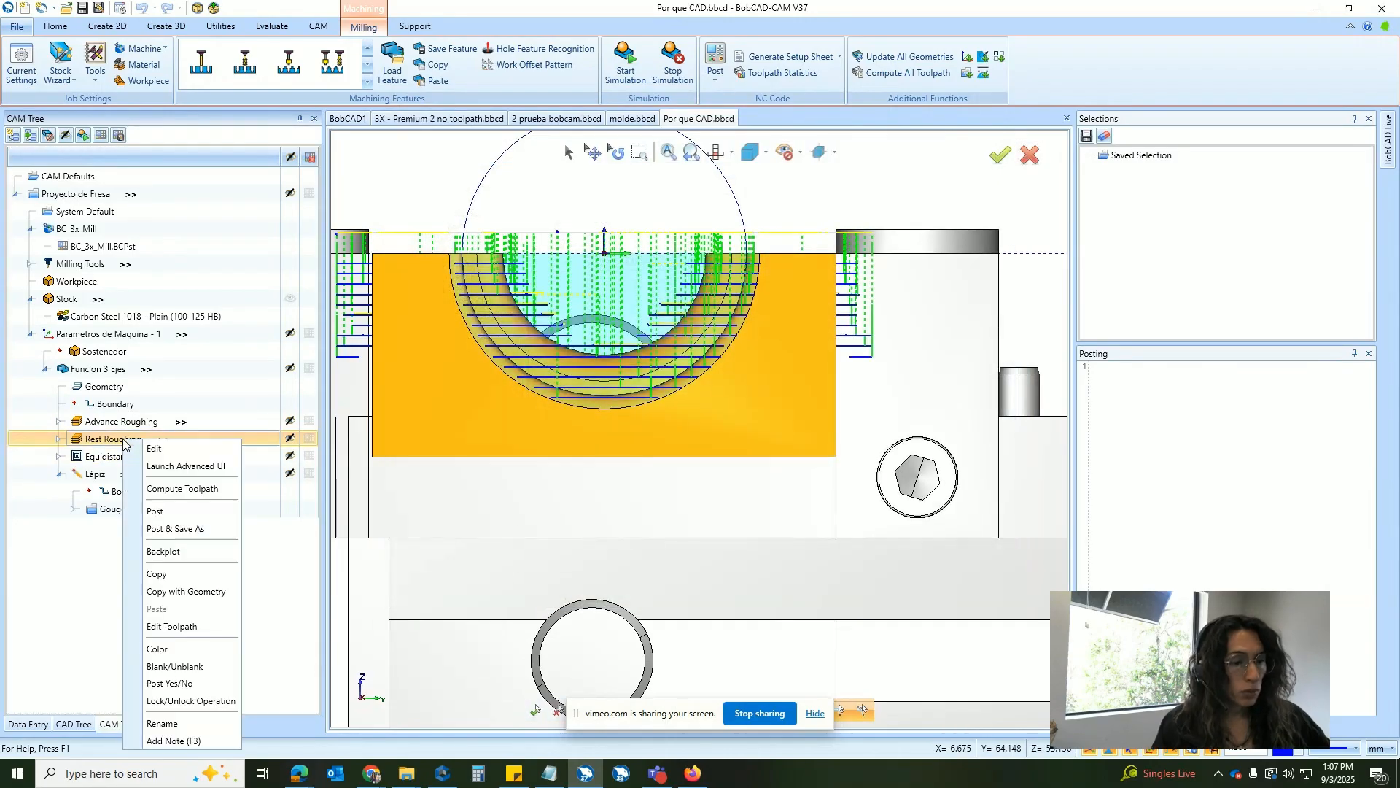
click(175, 489)
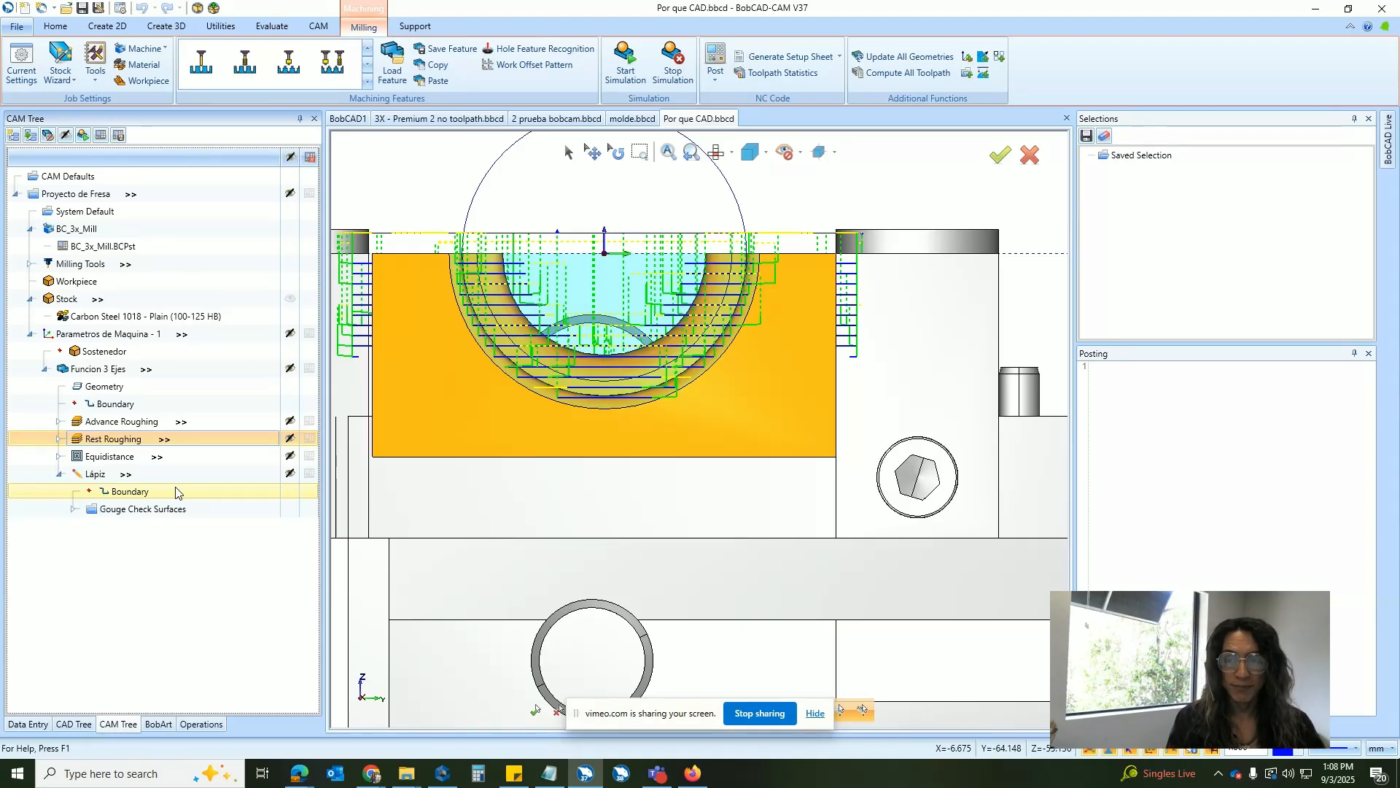
middle_drag(769, 434, 740, 417)
scroll(740, 417, up, 8)
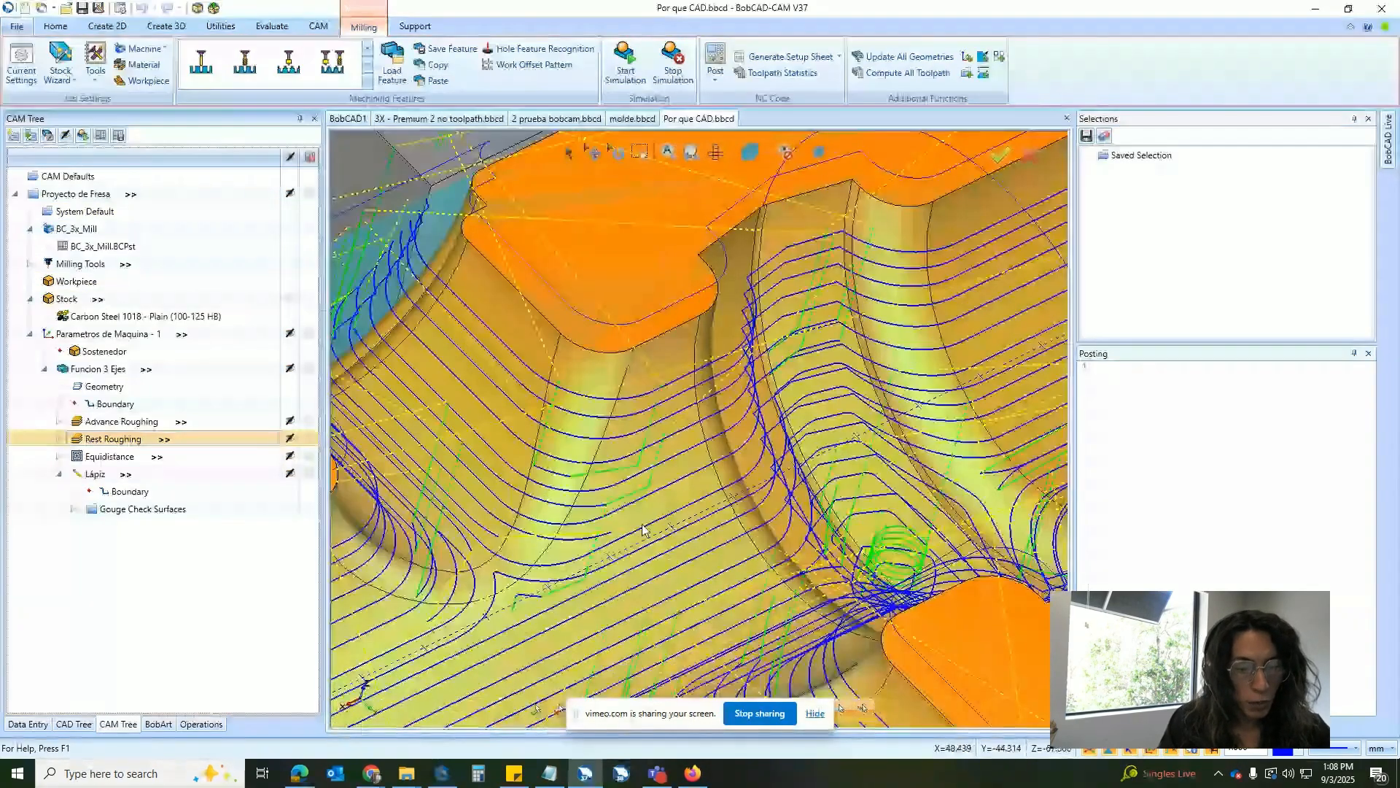
middle_drag(643, 530, 787, 357)
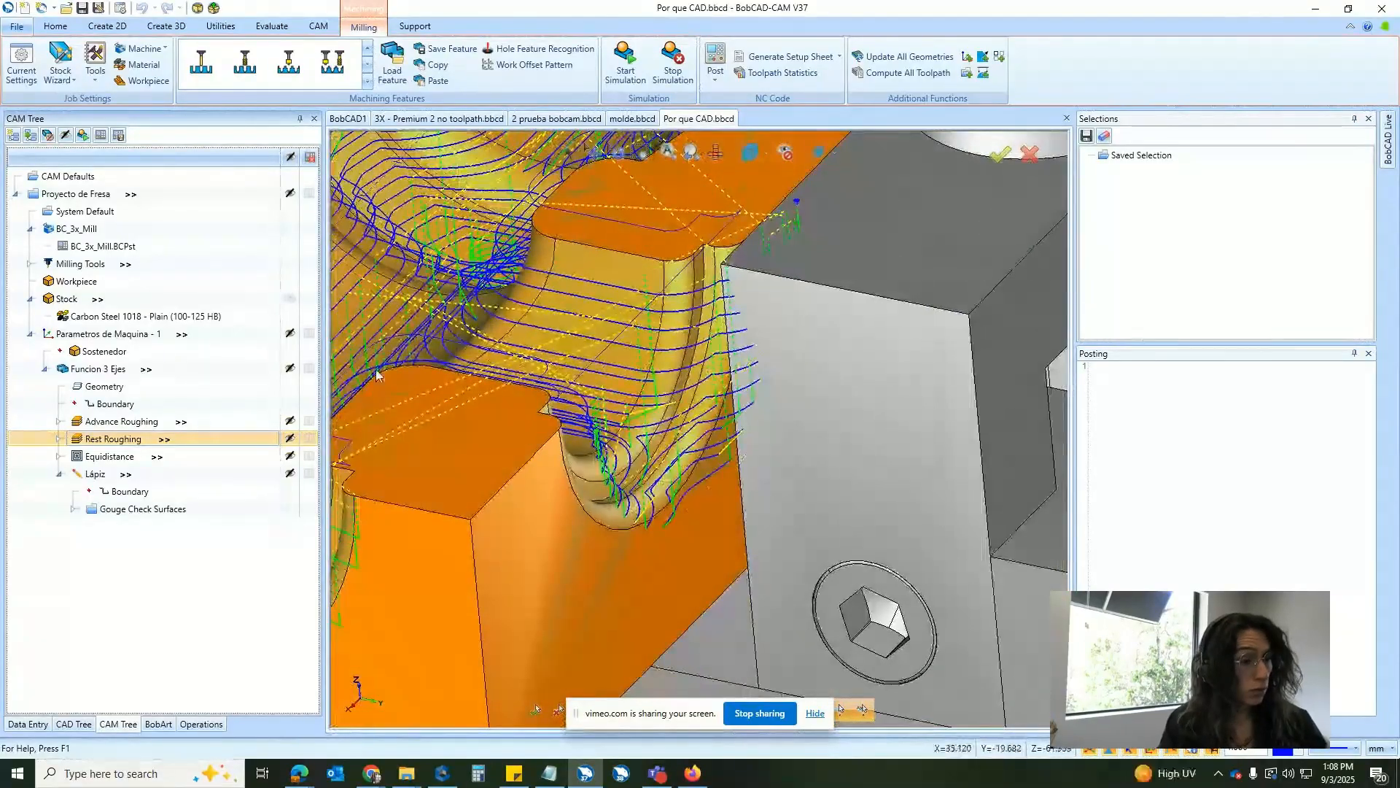
click(104, 353)
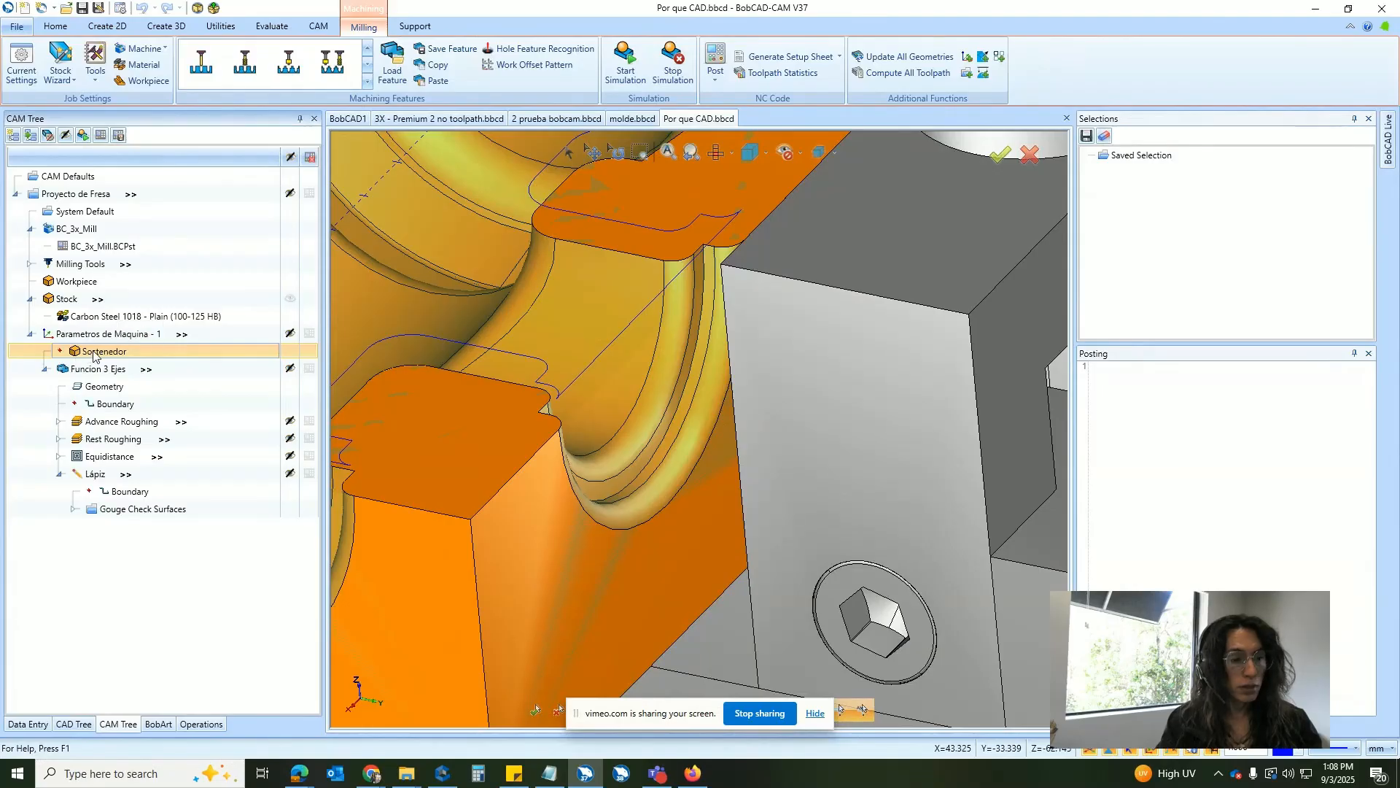
Assign all gray vise geometry to the Sostenedor fixture using Pick By Color, confirm it, and highlight the fixture to check the selection.
double_click(93, 356)
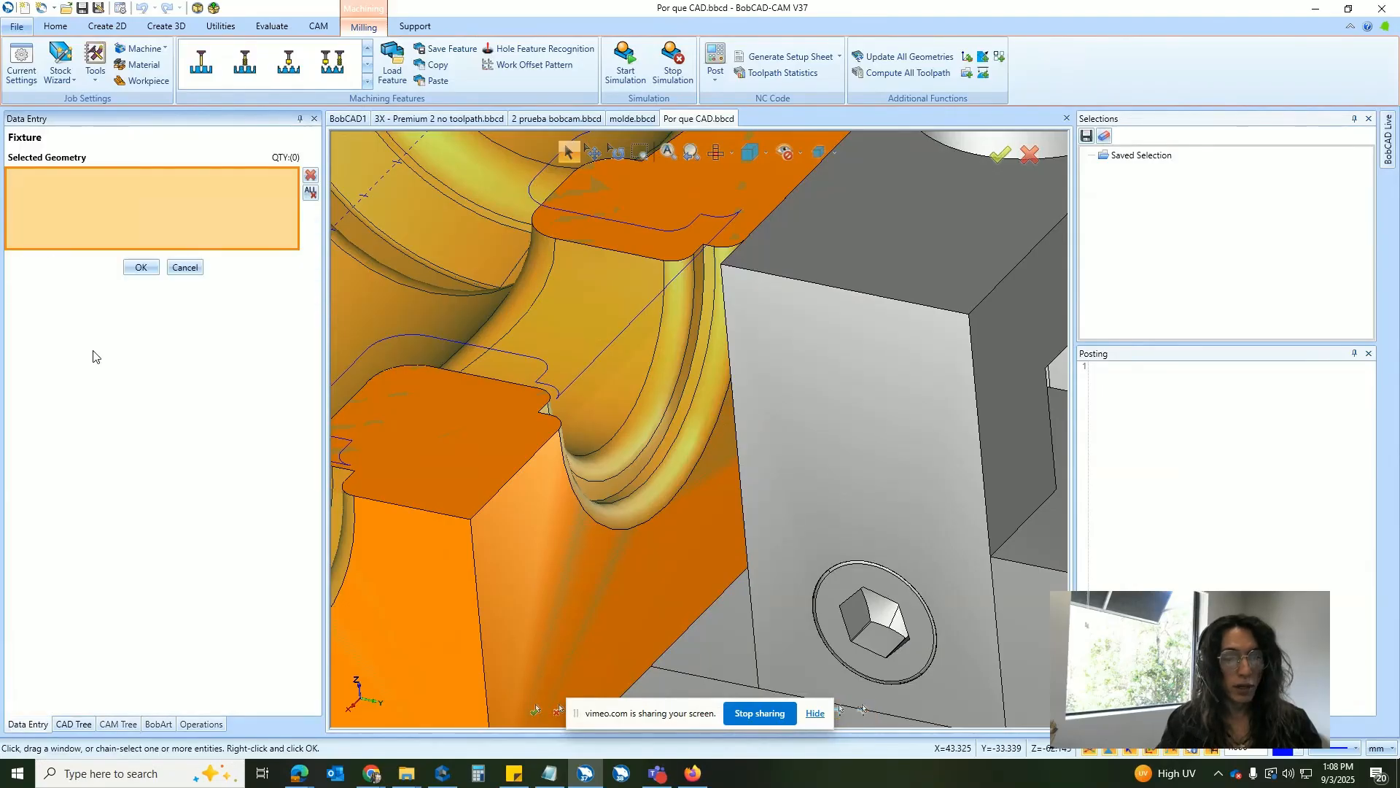
click(106, 27)
click(155, 25)
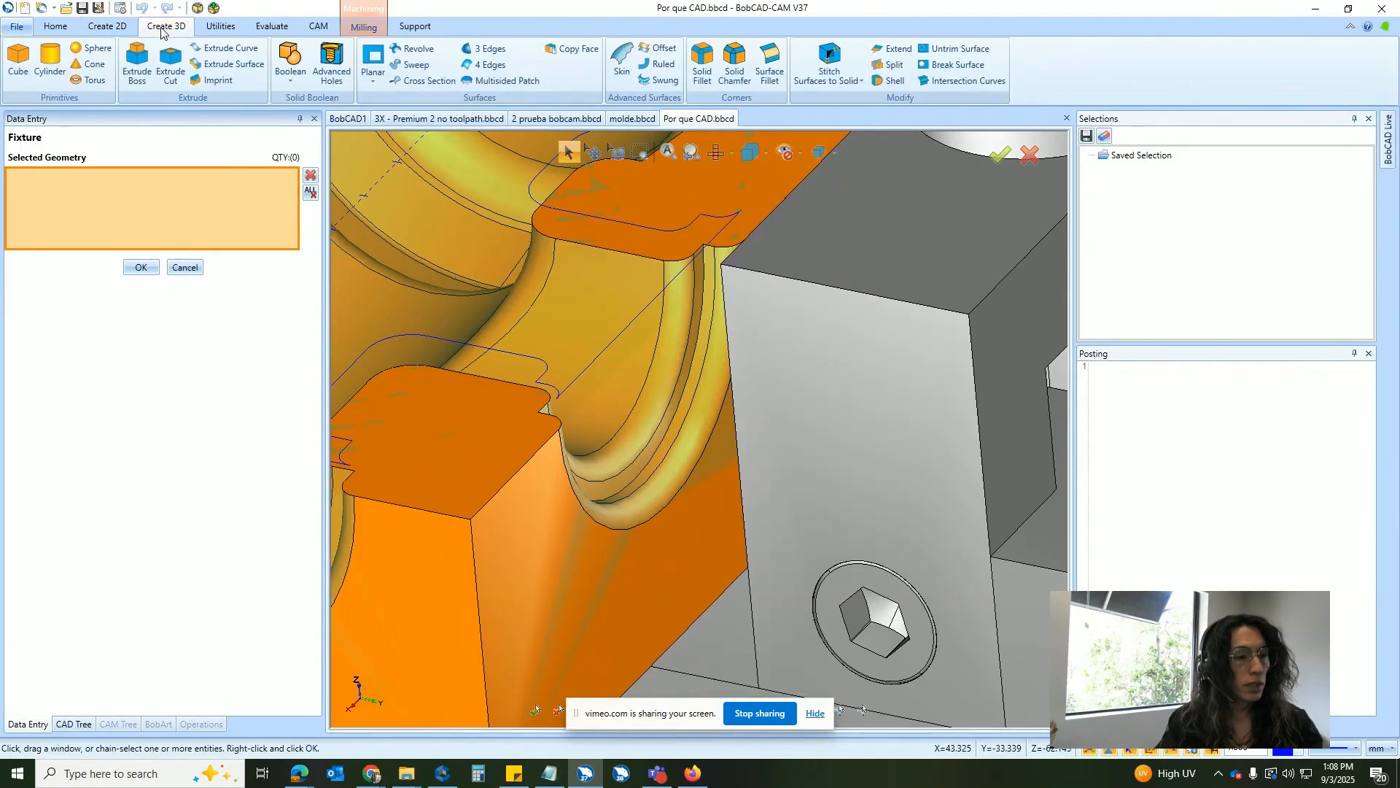
click(56, 26)
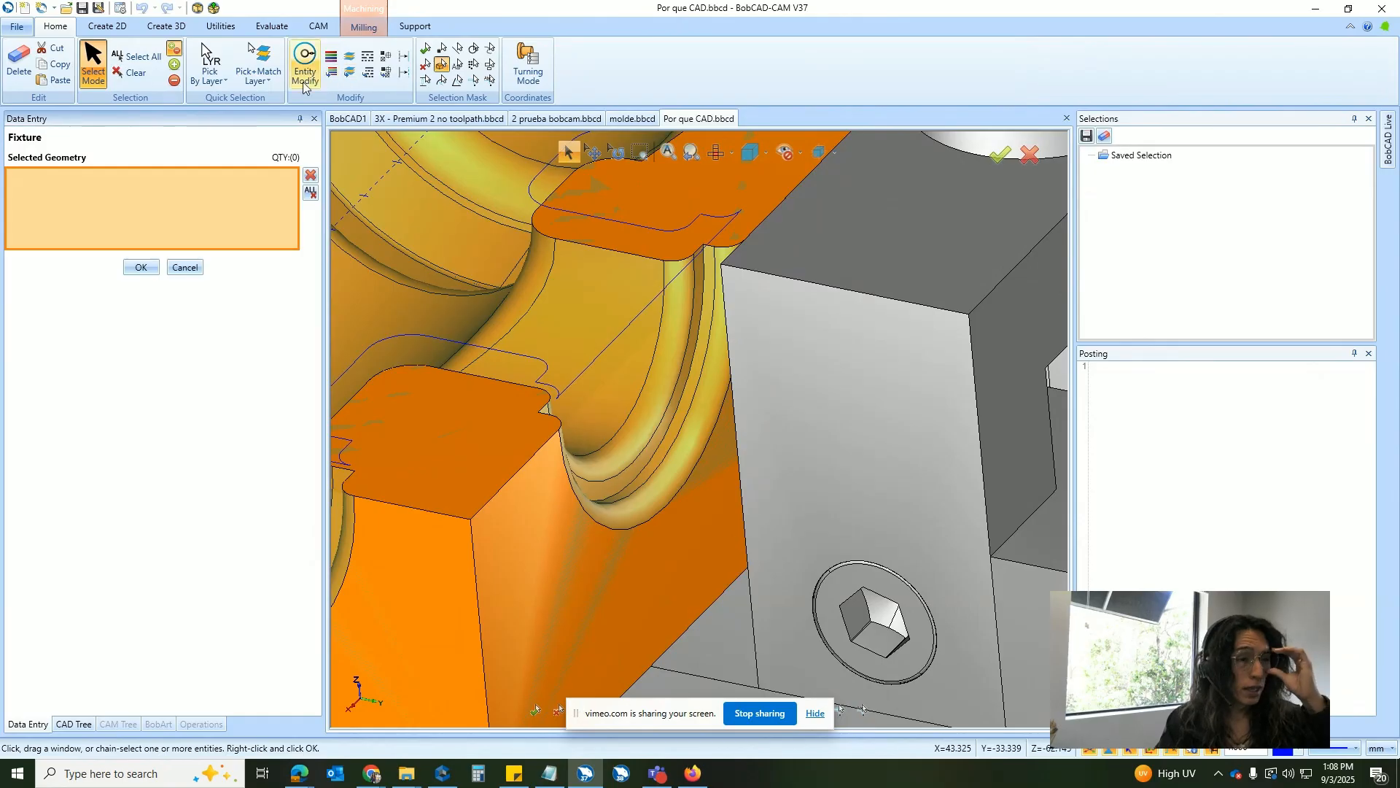
click(260, 81)
click(219, 81)
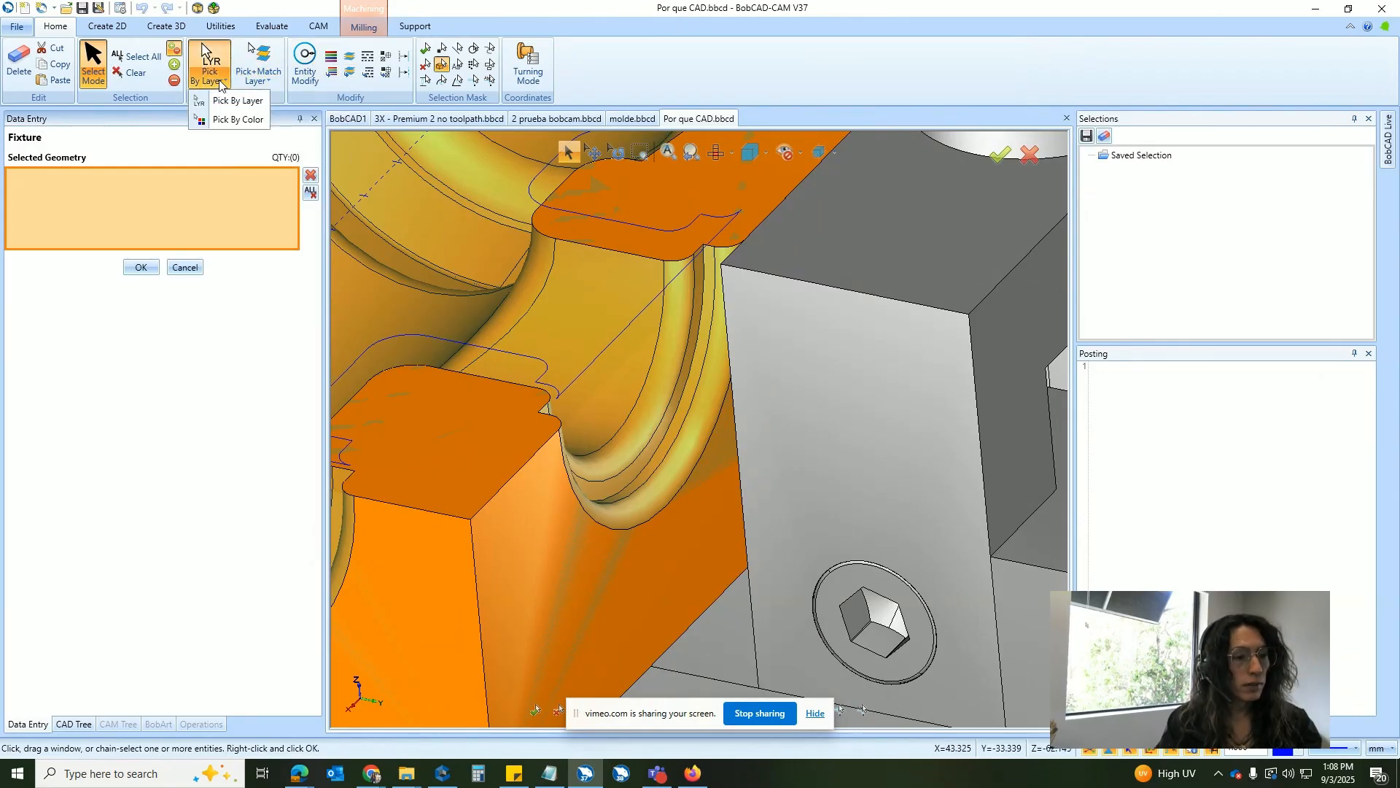
click(230, 119)
click(671, 323)
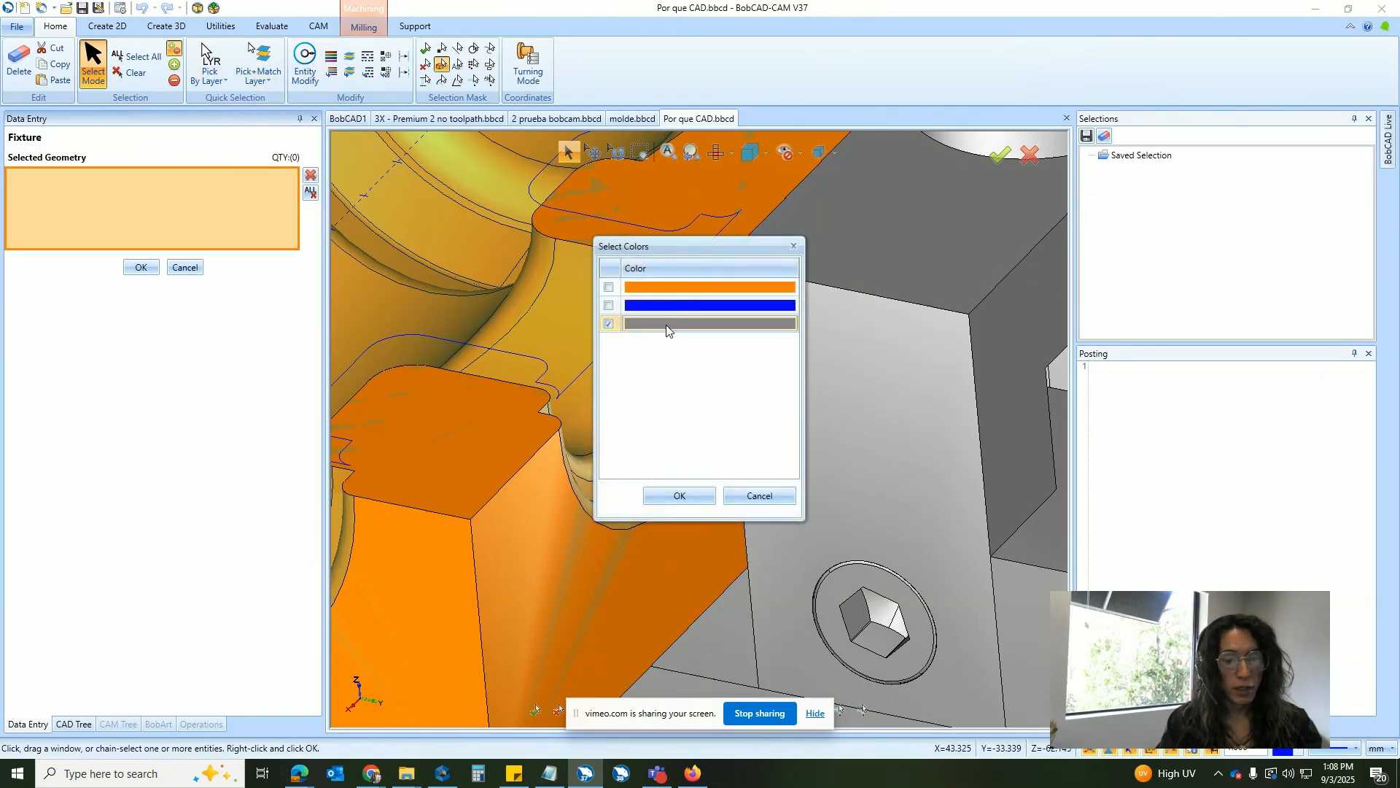
click(681, 499)
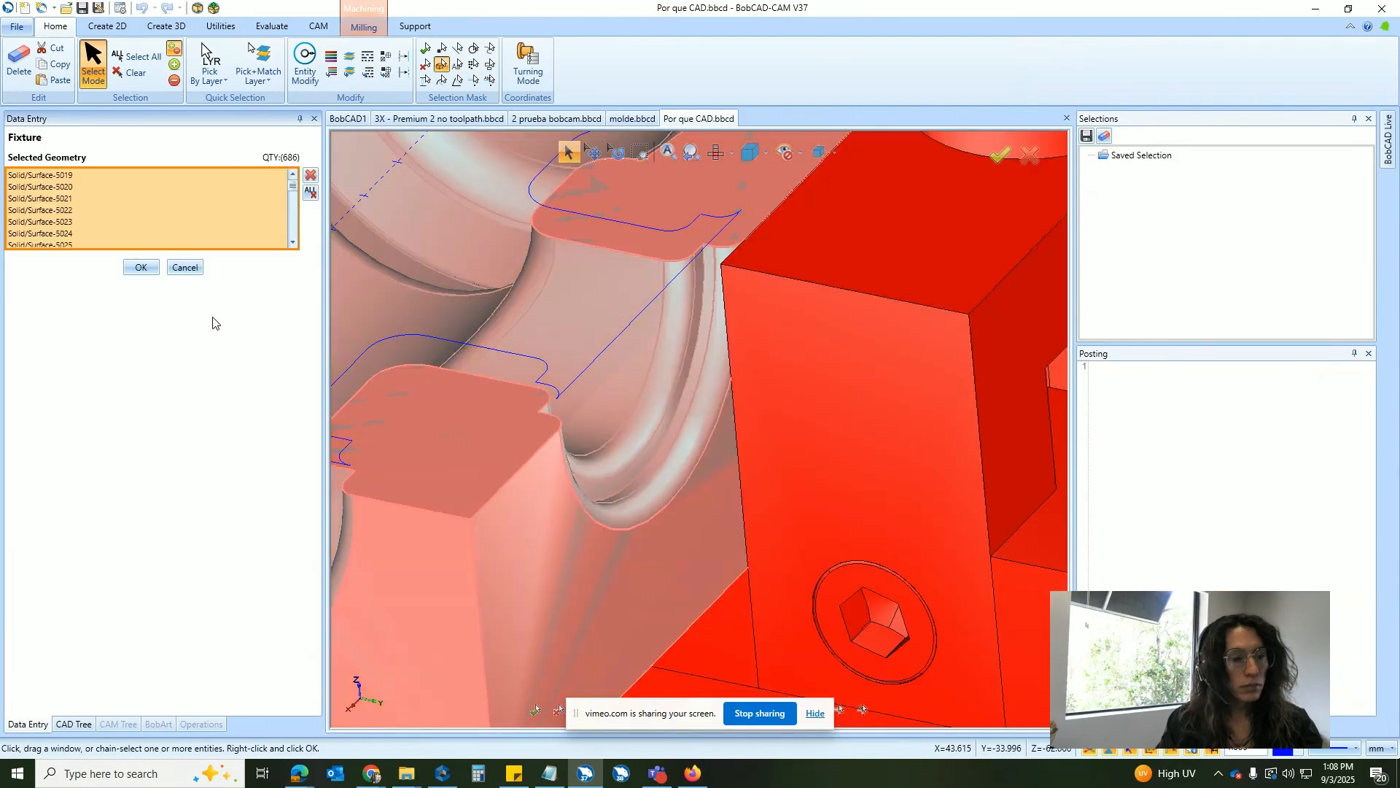
click(141, 268)
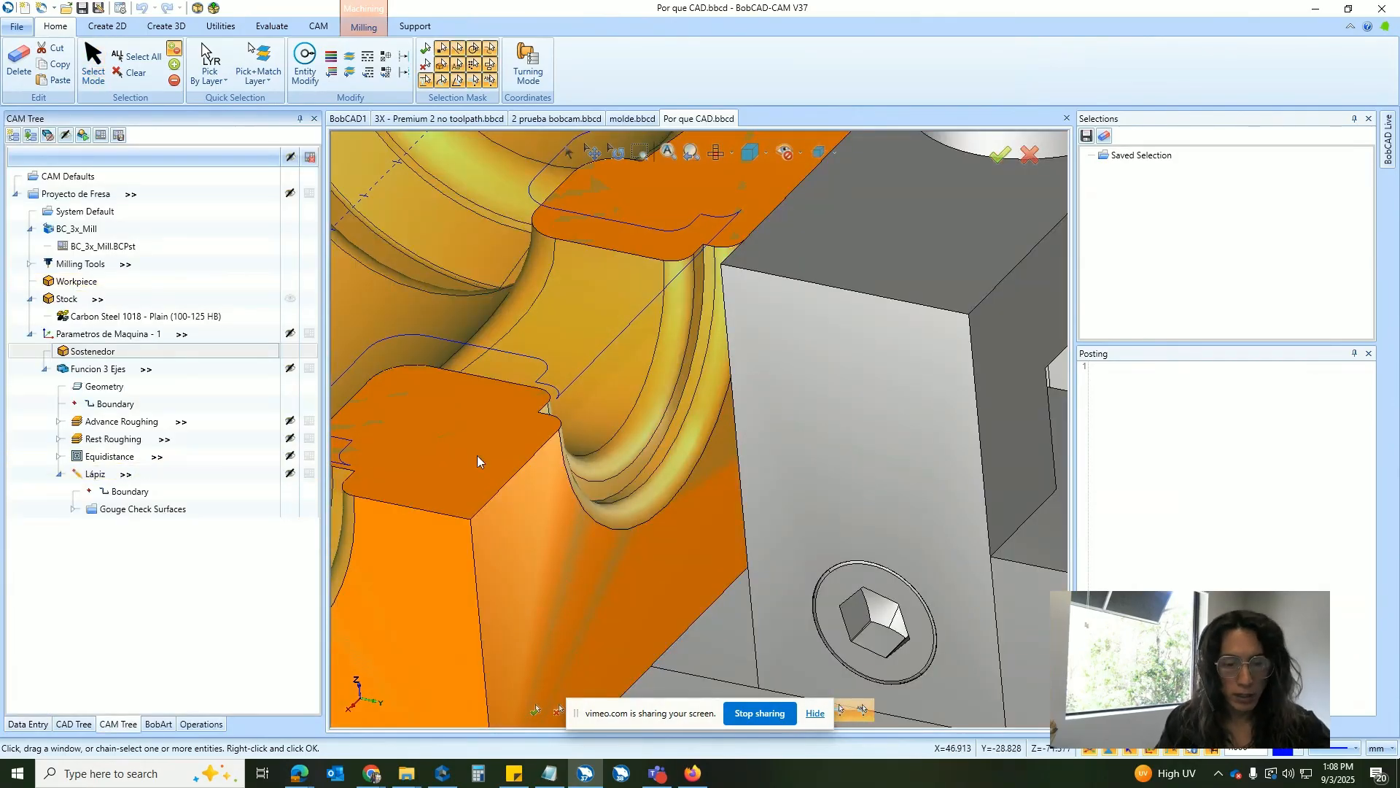
scroll(446, 427, down, 3)
scroll(446, 427, down, 3)
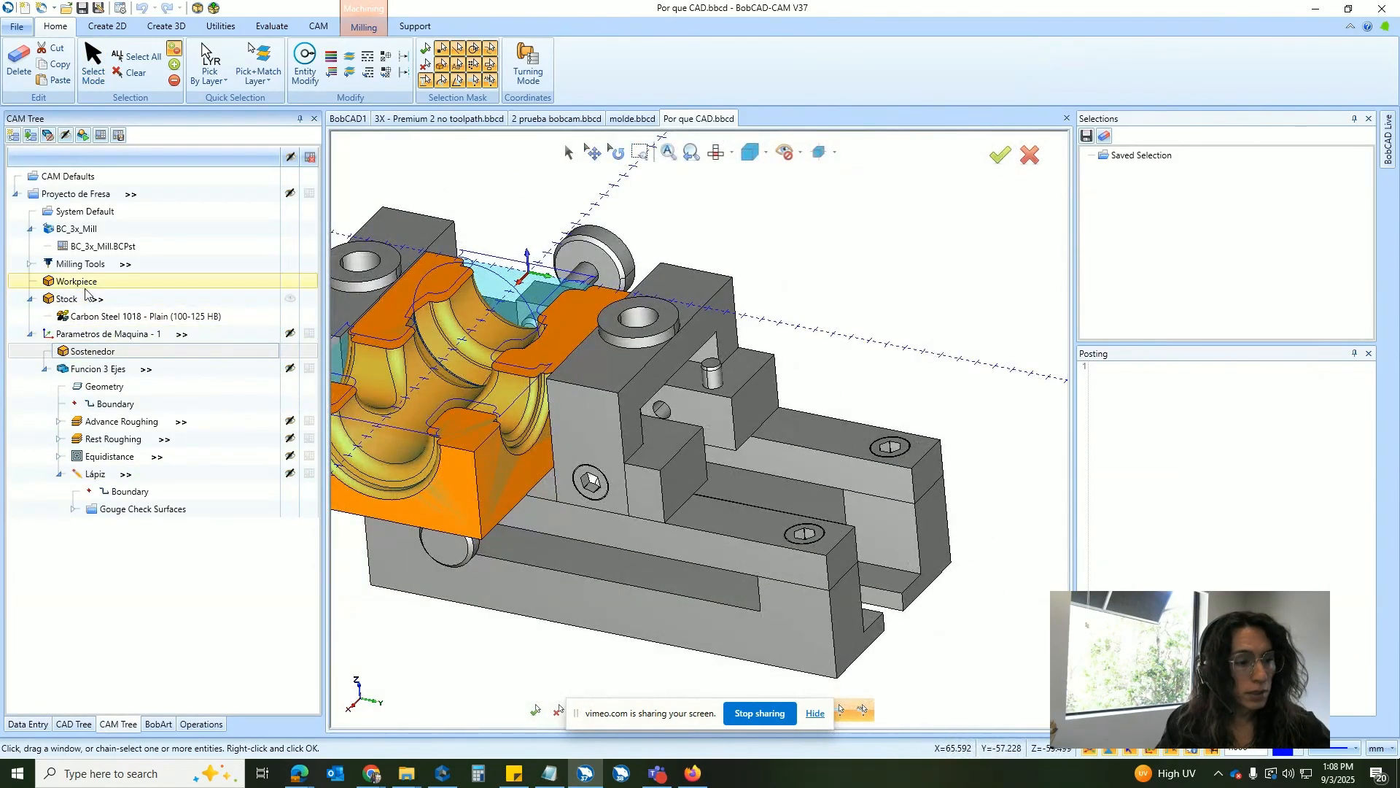
click(88, 352)
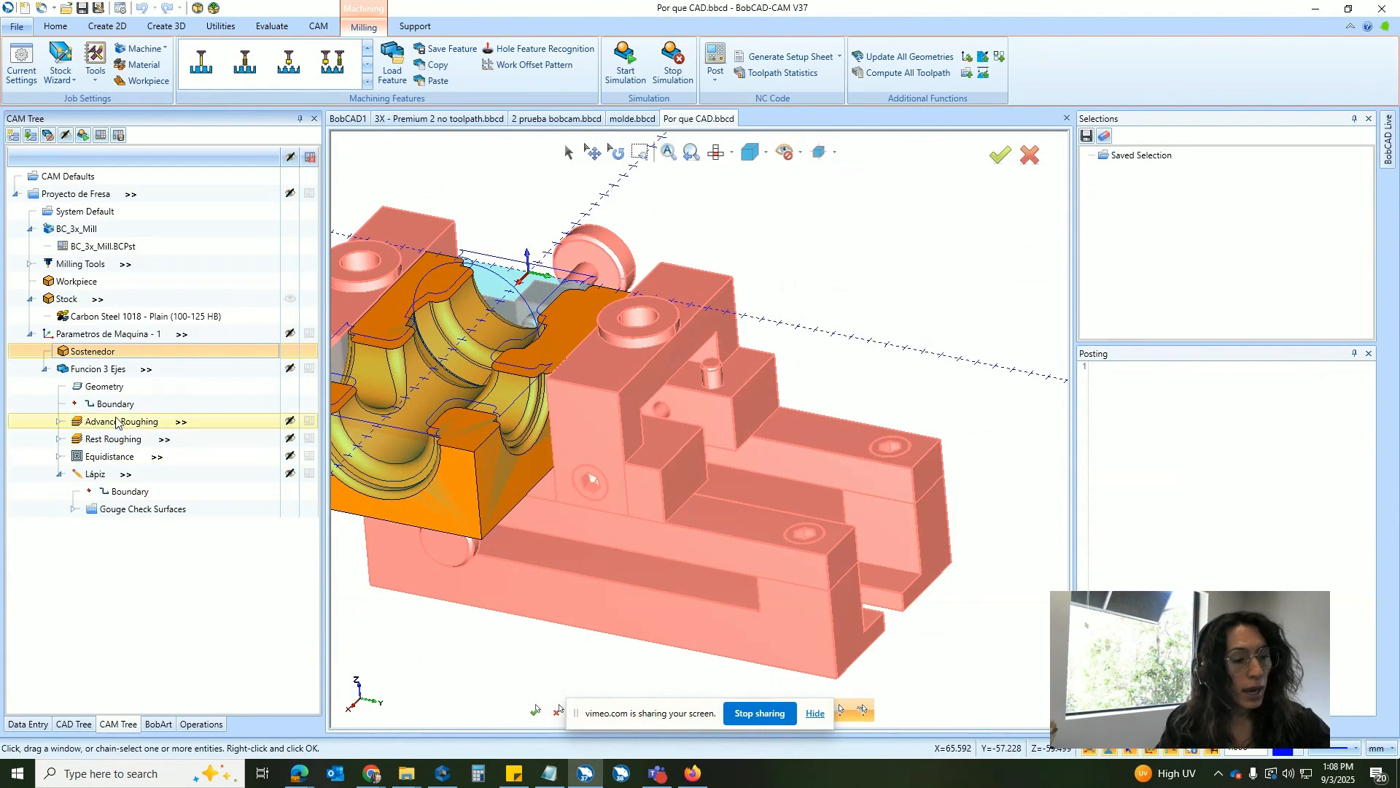
Switch the Rest Roughing operation to the Standard UI and review its tool, parameters and rest machining options.
click(117, 439)
double_click(122, 447)
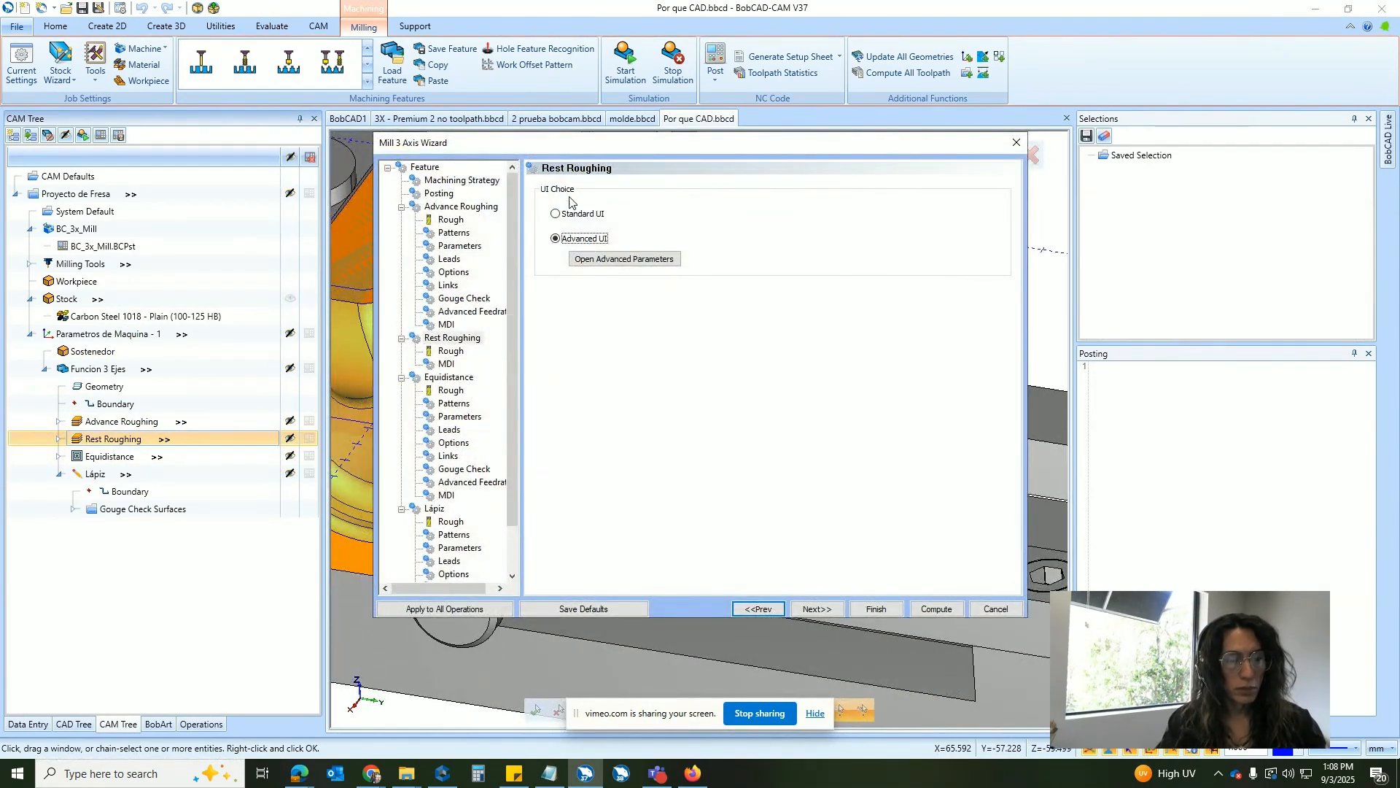
click(583, 214)
click(835, 610)
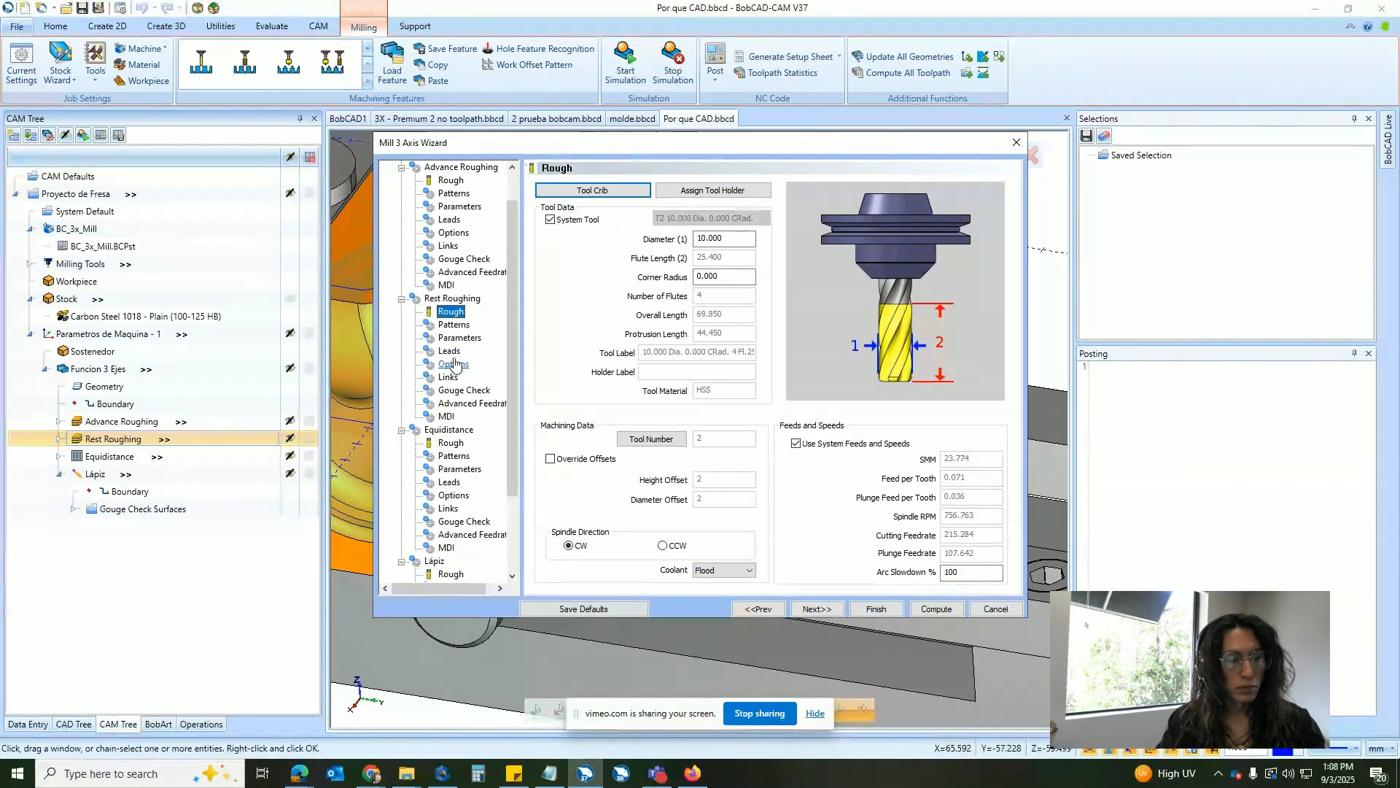
click(458, 340)
click(450, 366)
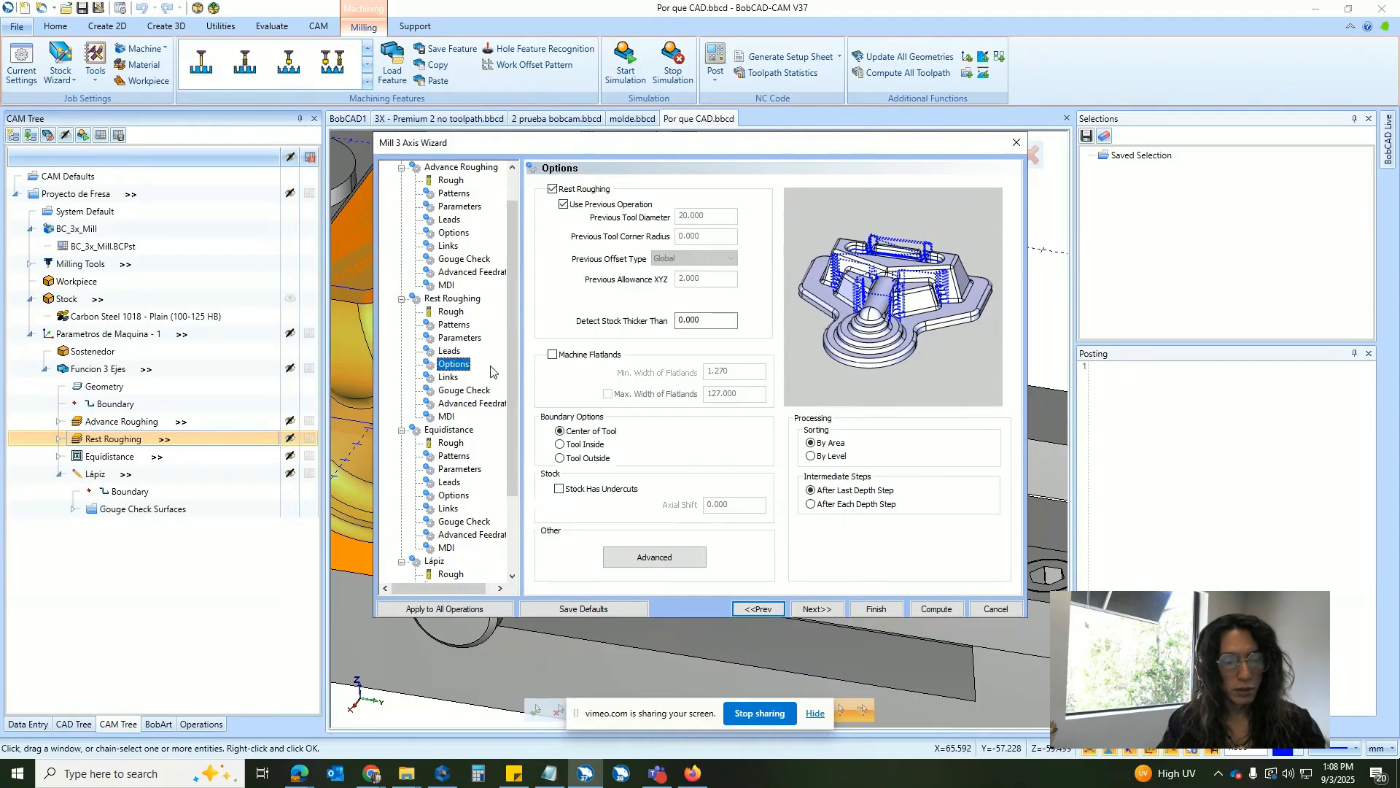
Enable advanced allowances for Rest Roughing, use the setup fixture with a global allowance of 1.5, and save the operation.
click(460, 339)
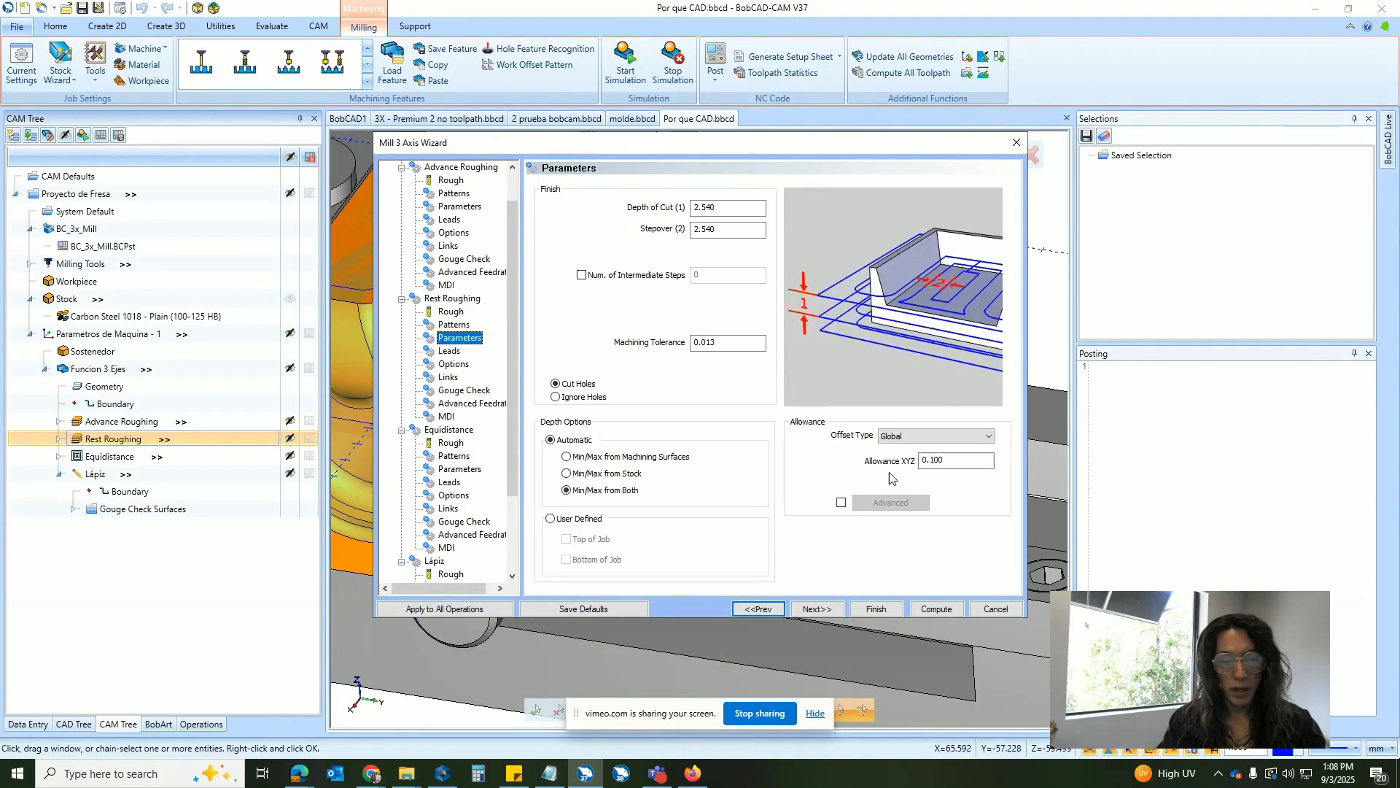
click(842, 503)
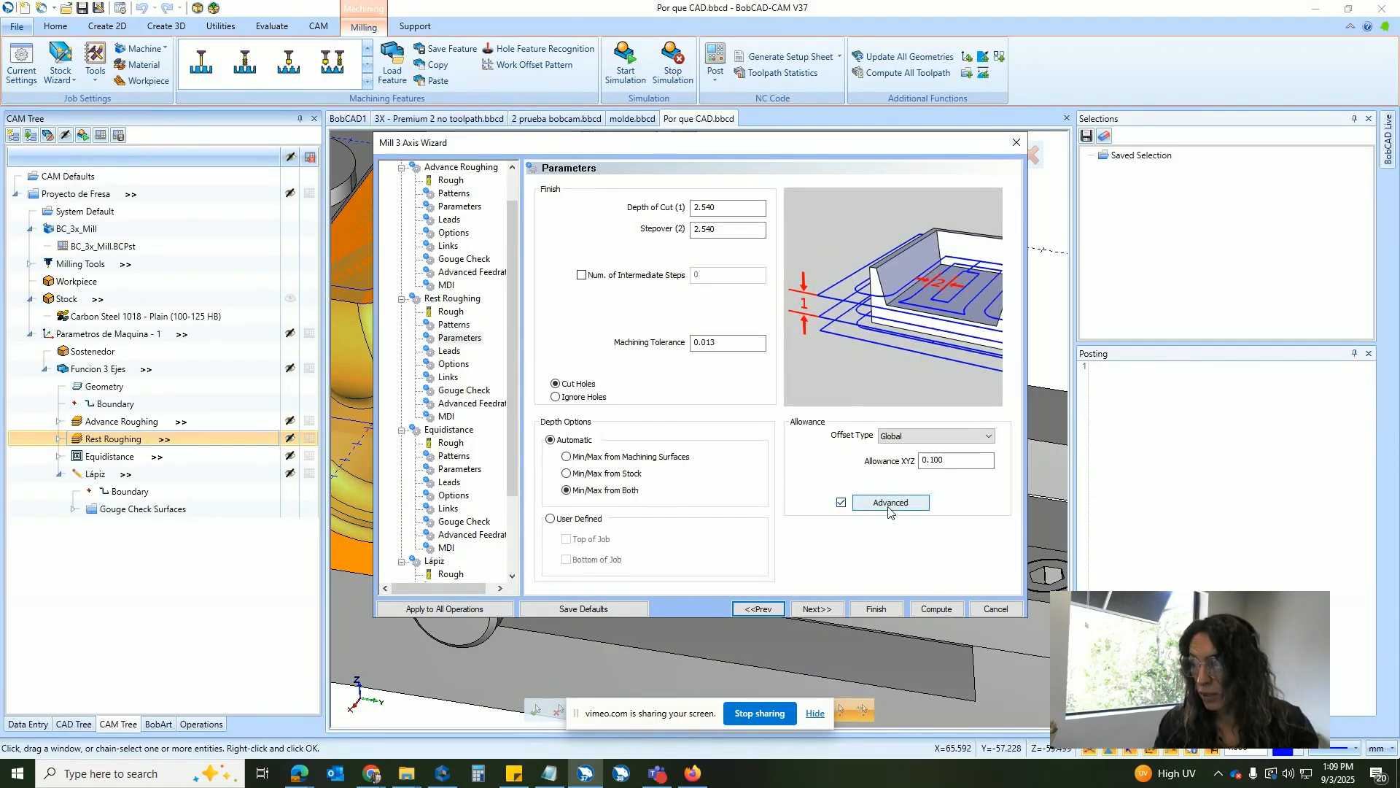
click(889, 505)
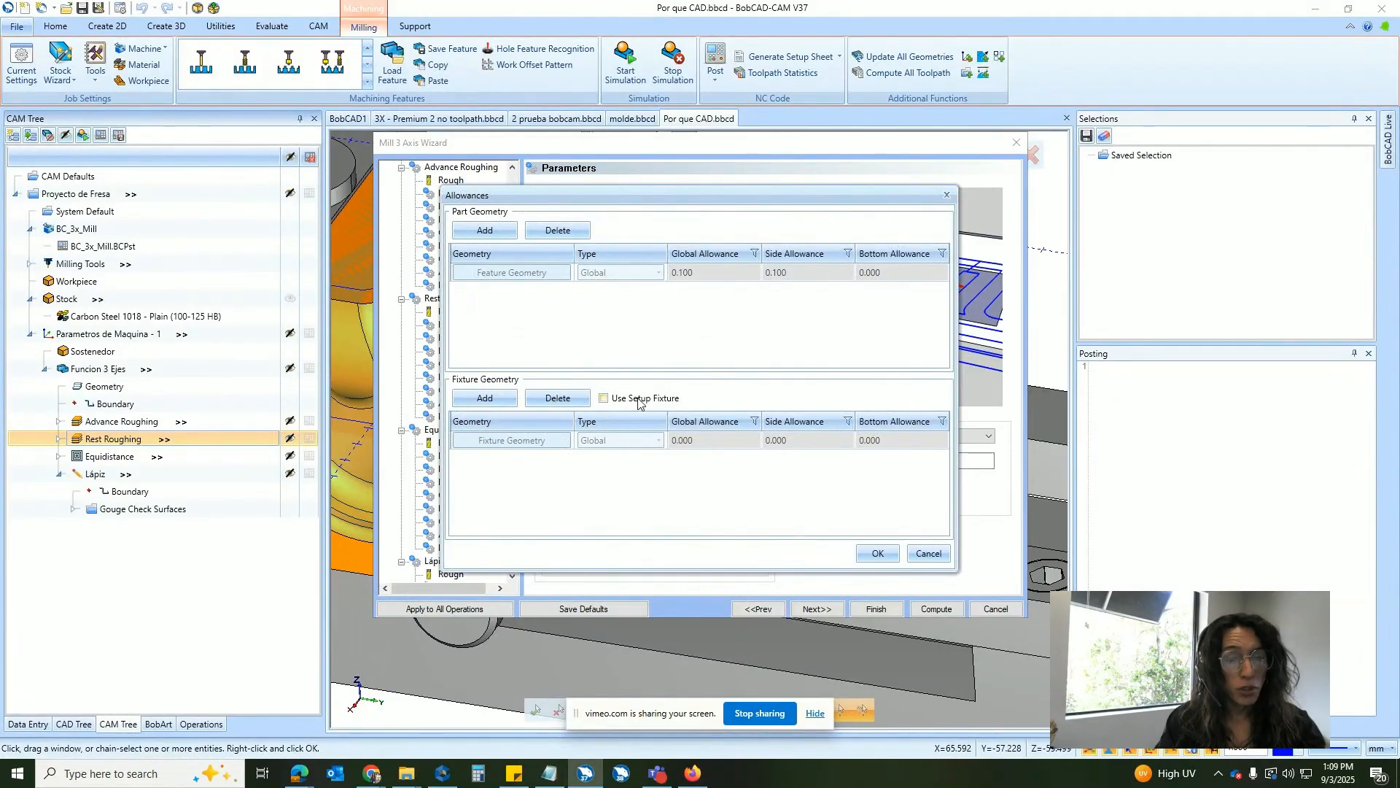
click(604, 399)
click(732, 444)
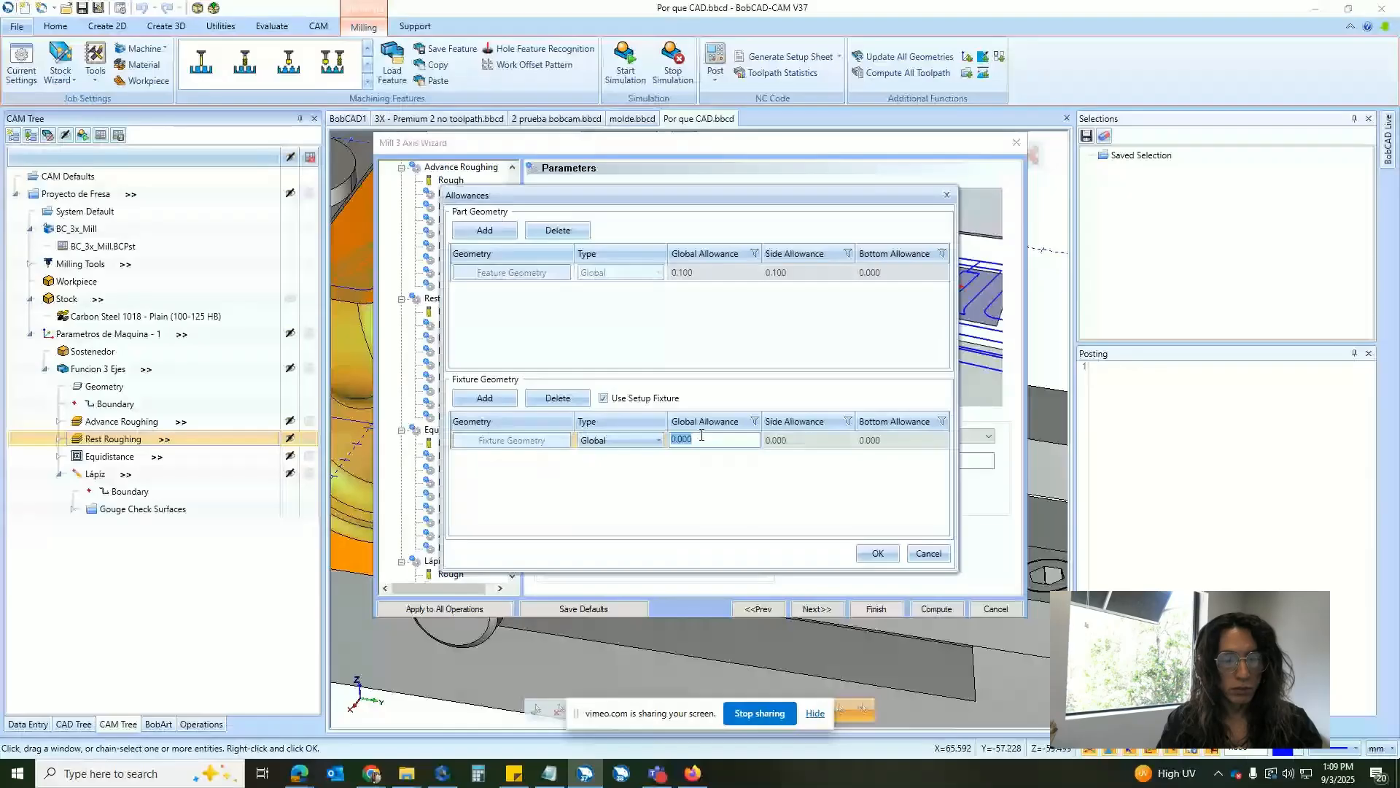
text(1.5)
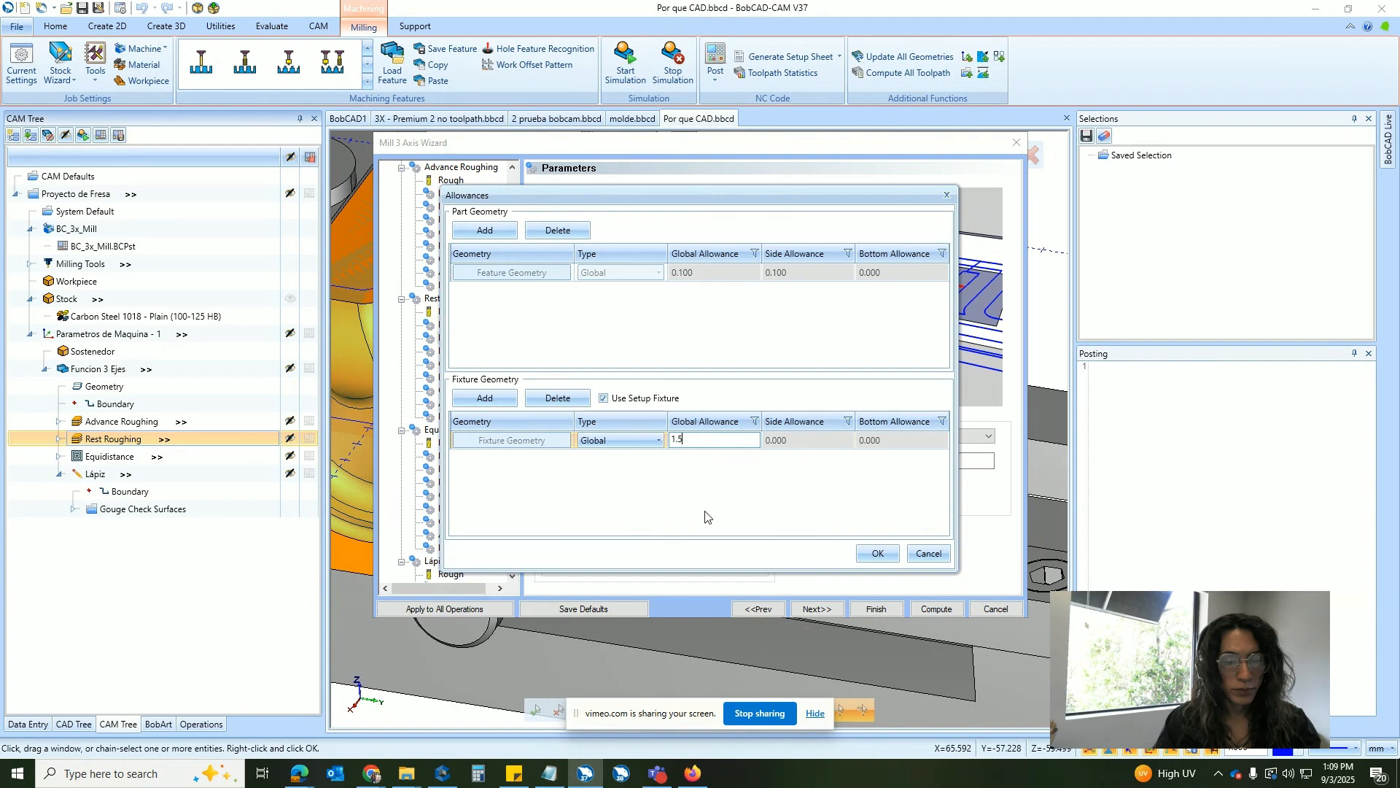
click(875, 553)
click(882, 607)
Compute the Rest Roughing toolpath and inspect its passes around the cavity and next to the vise jaws.
right_click(116, 439)
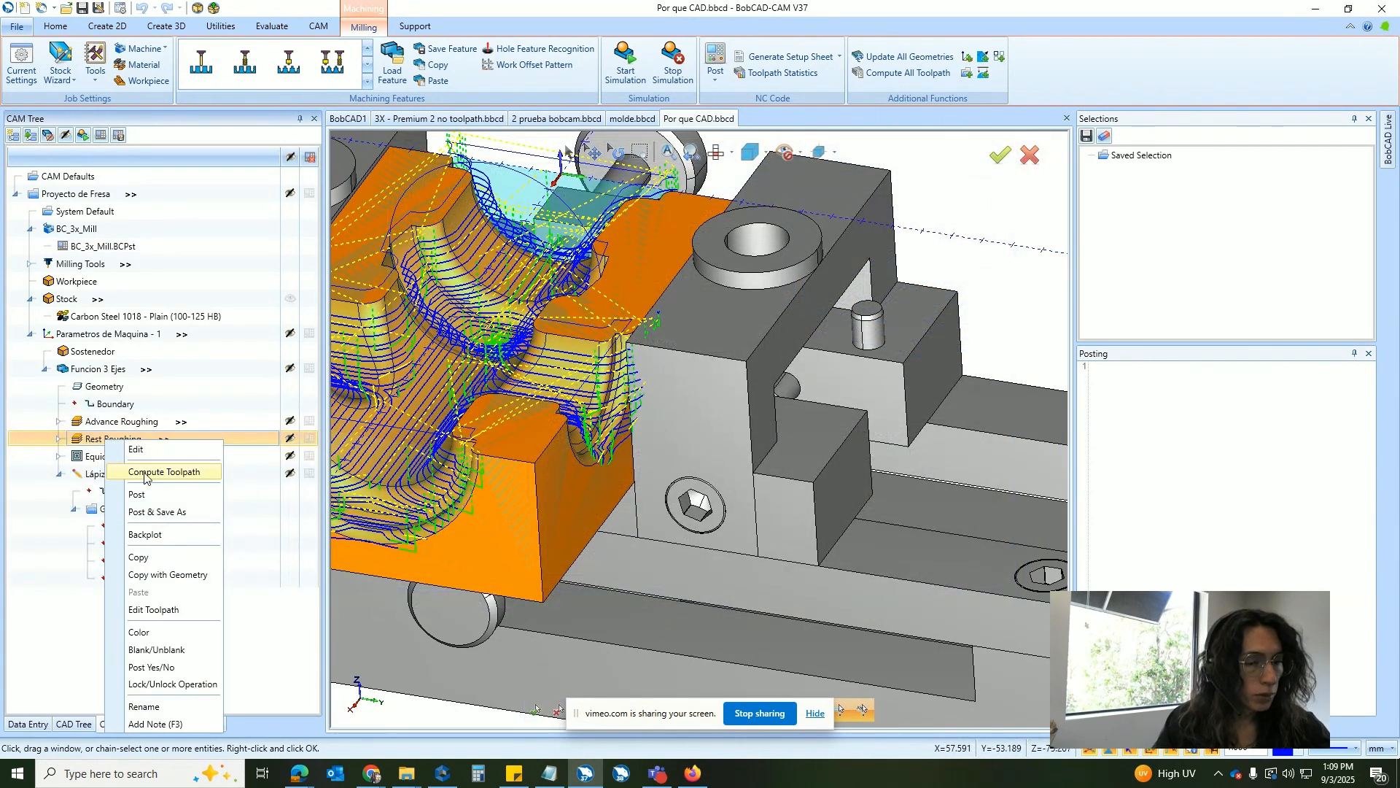
click(146, 474)
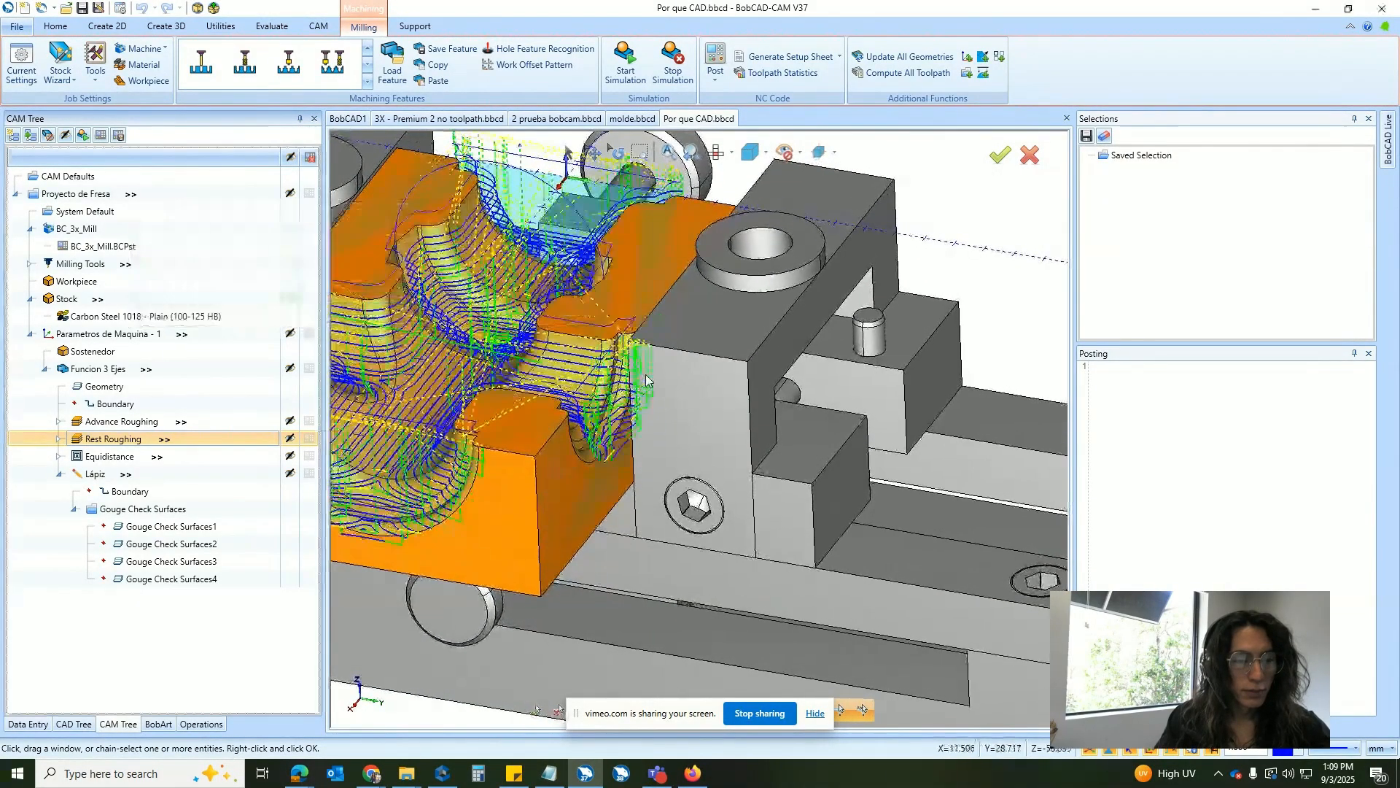
scroll(605, 405, up, 6)
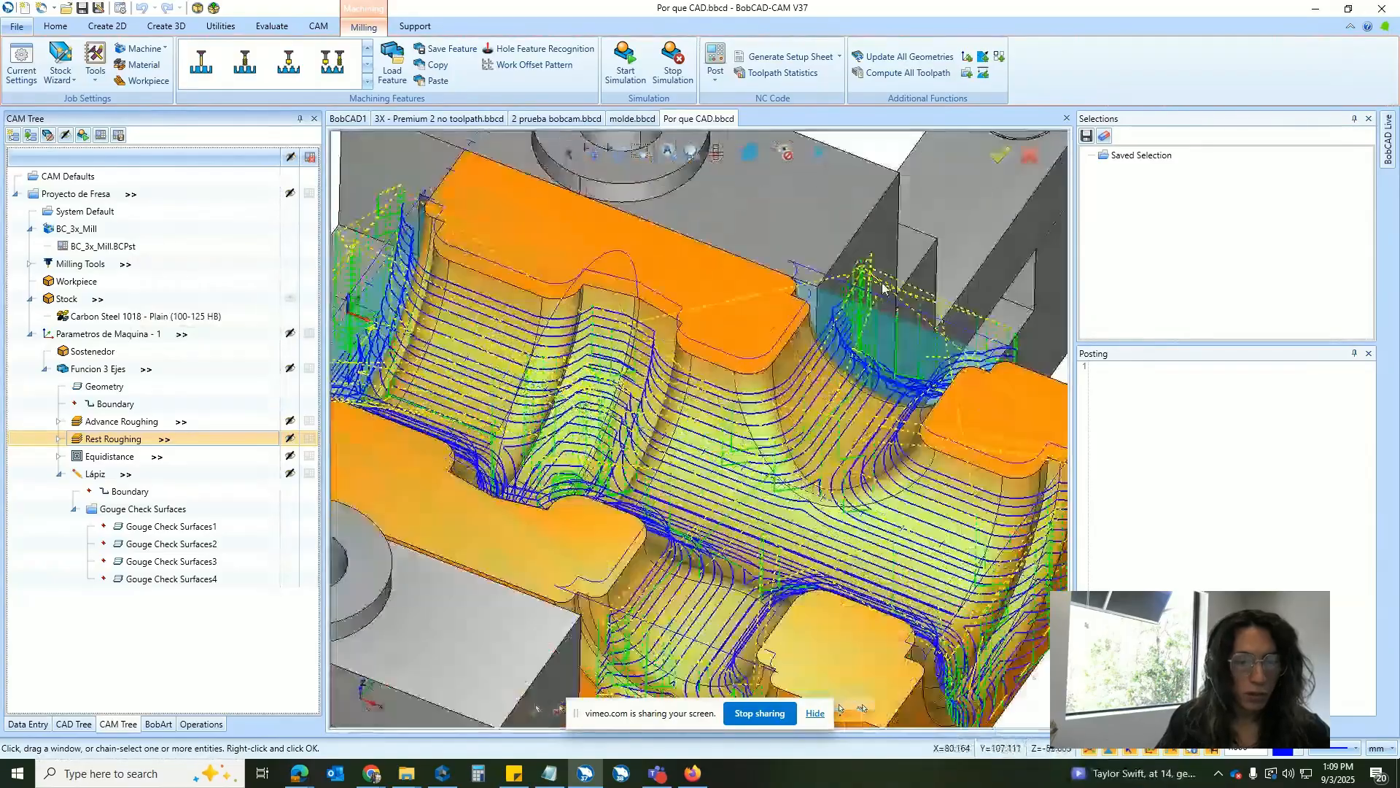
middle_drag(882, 289, 128, 445)
scroll(765, 427, down, 3)
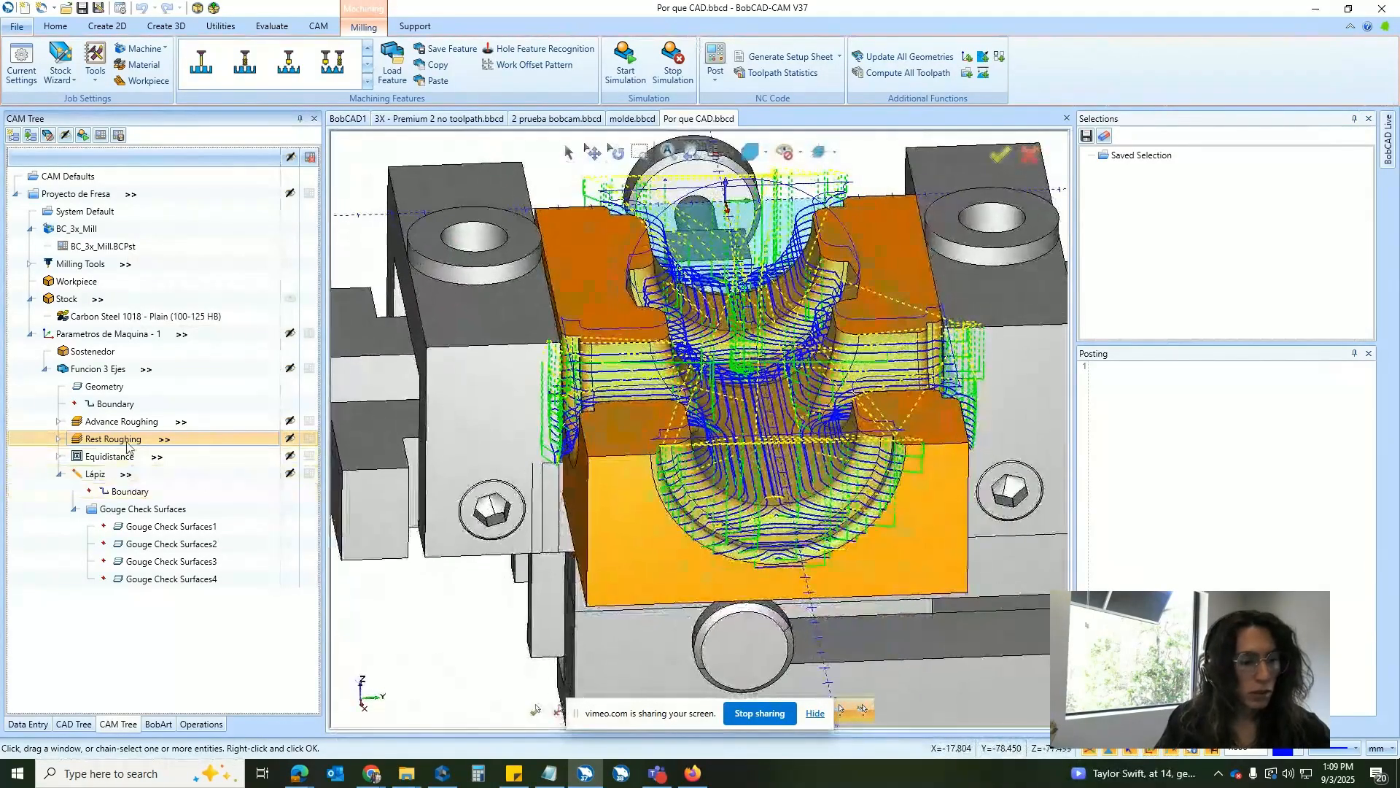
Change the Rest Roughing cut pattern to Adaptive Roughing, save it, recompute the toolpath and inspect the passes.
double_click(126, 440)
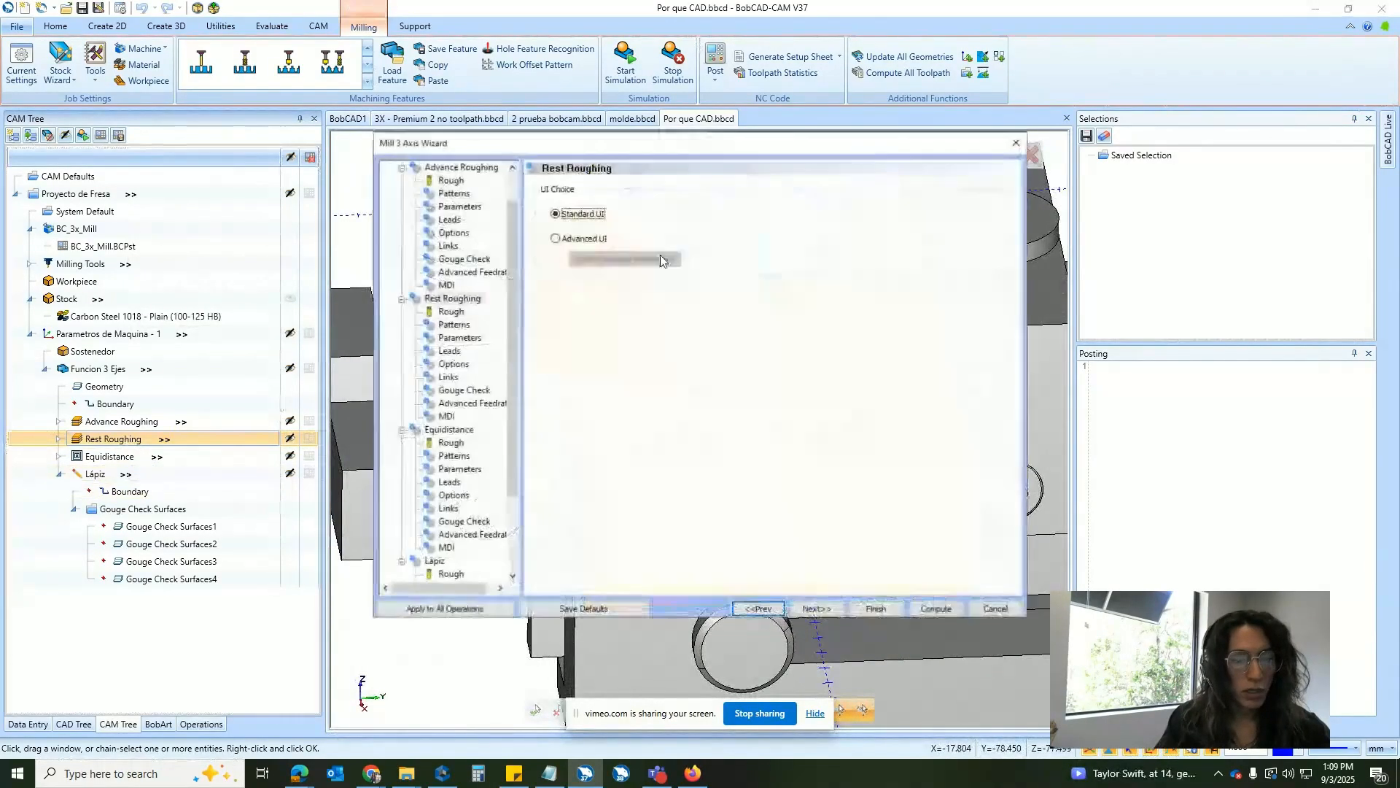
click(452, 325)
click(600, 278)
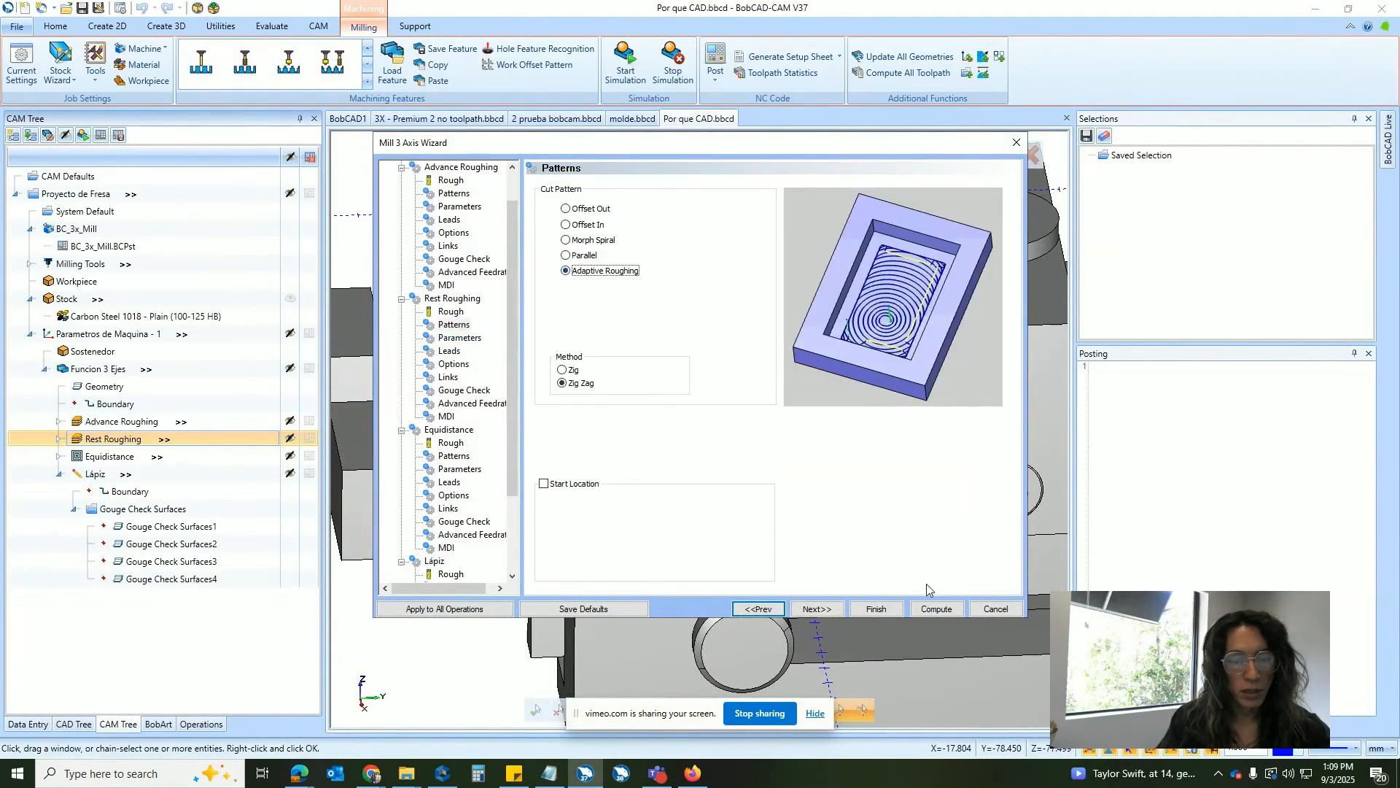
click(876, 608)
right_click(119, 443)
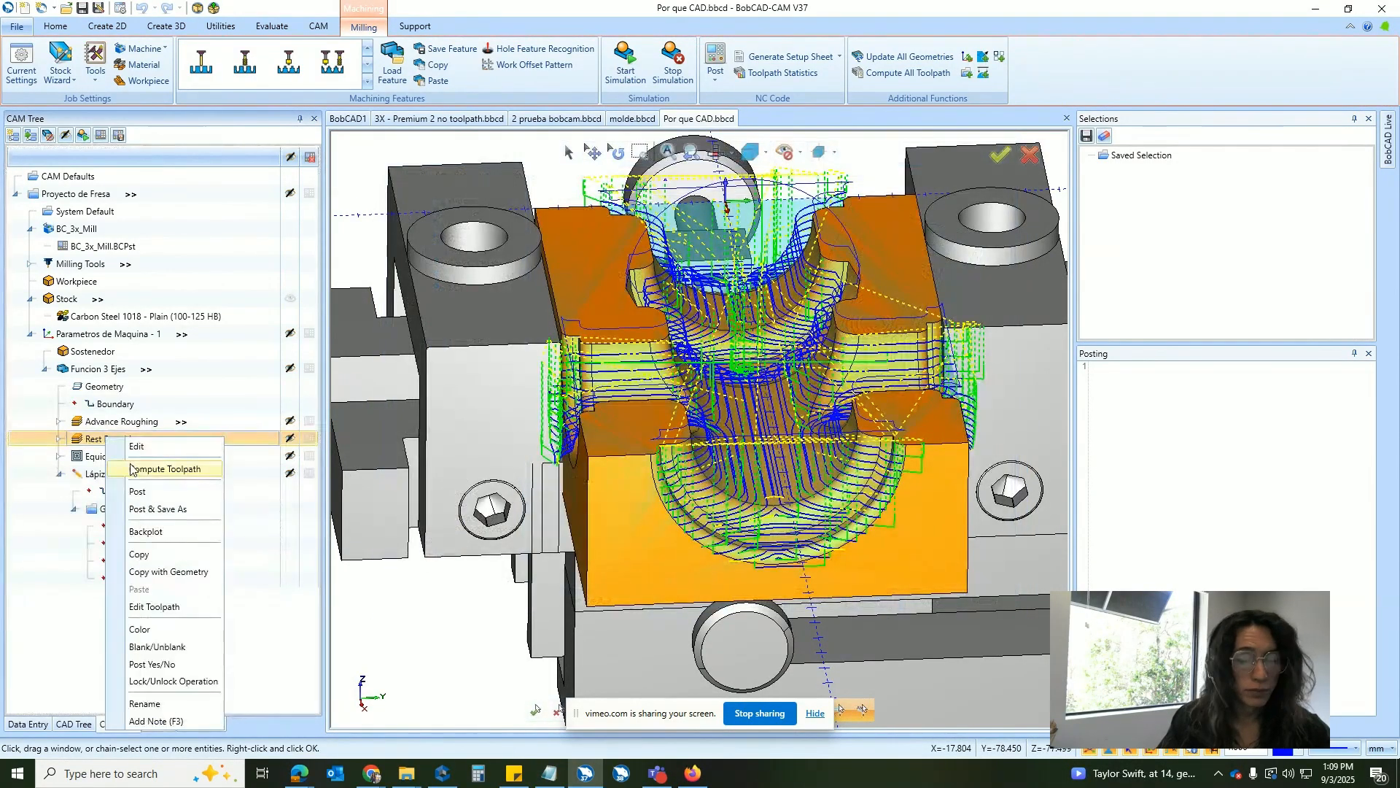
click(131, 469)
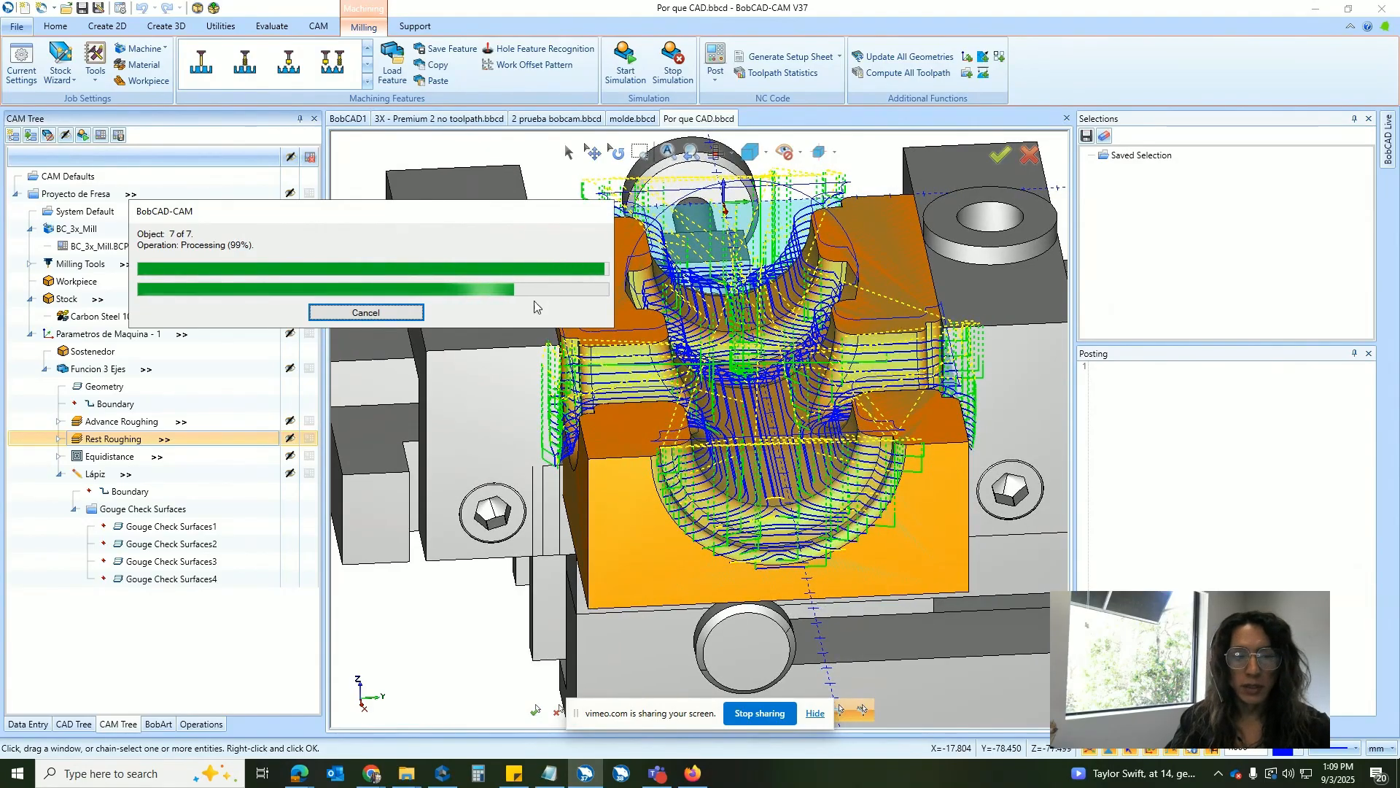
middle_drag(762, 277, 343, 284)
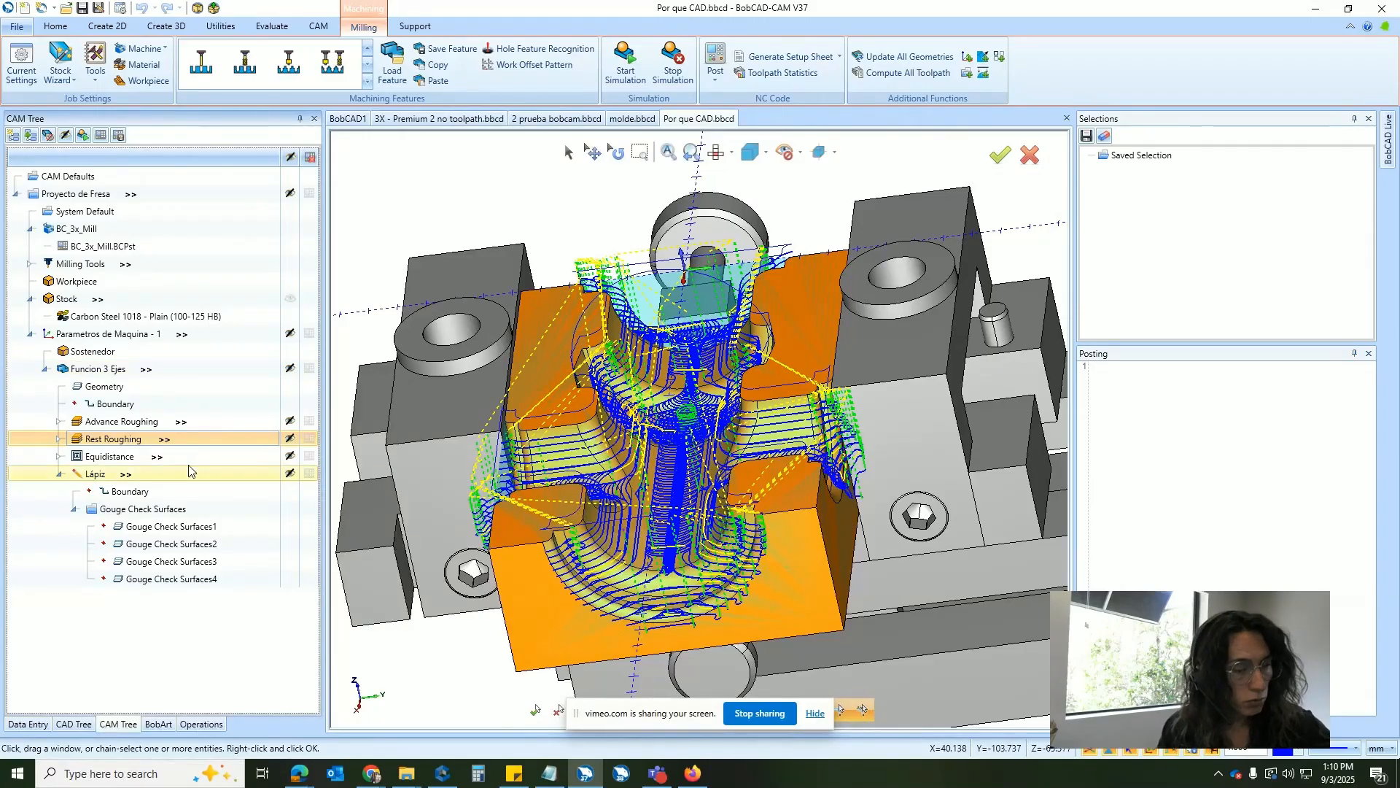
Apply Corner Slowdown with a 10% minimum feedrate in the Equidistance advanced feedrates, save, and compute the toolpath.
click(95, 460)
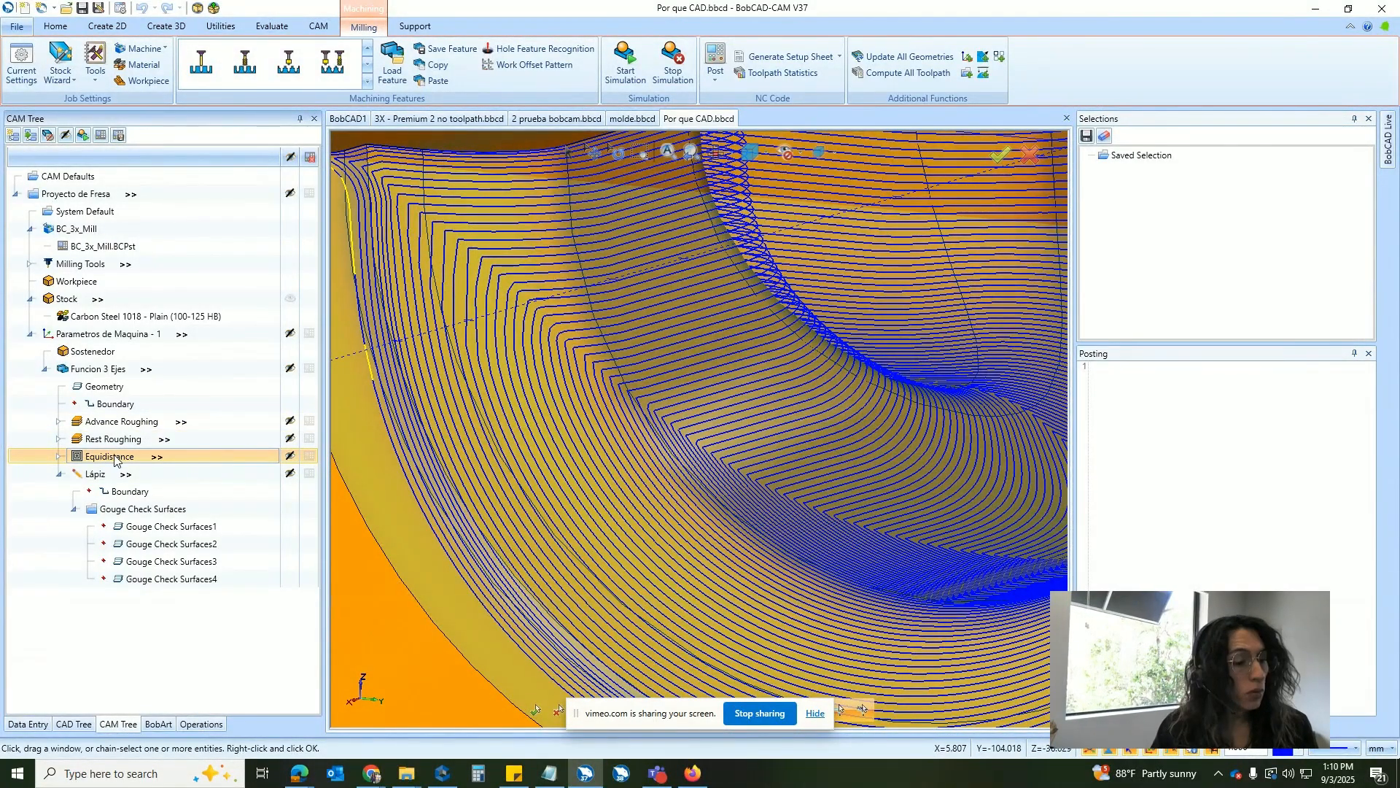
double_click(115, 458)
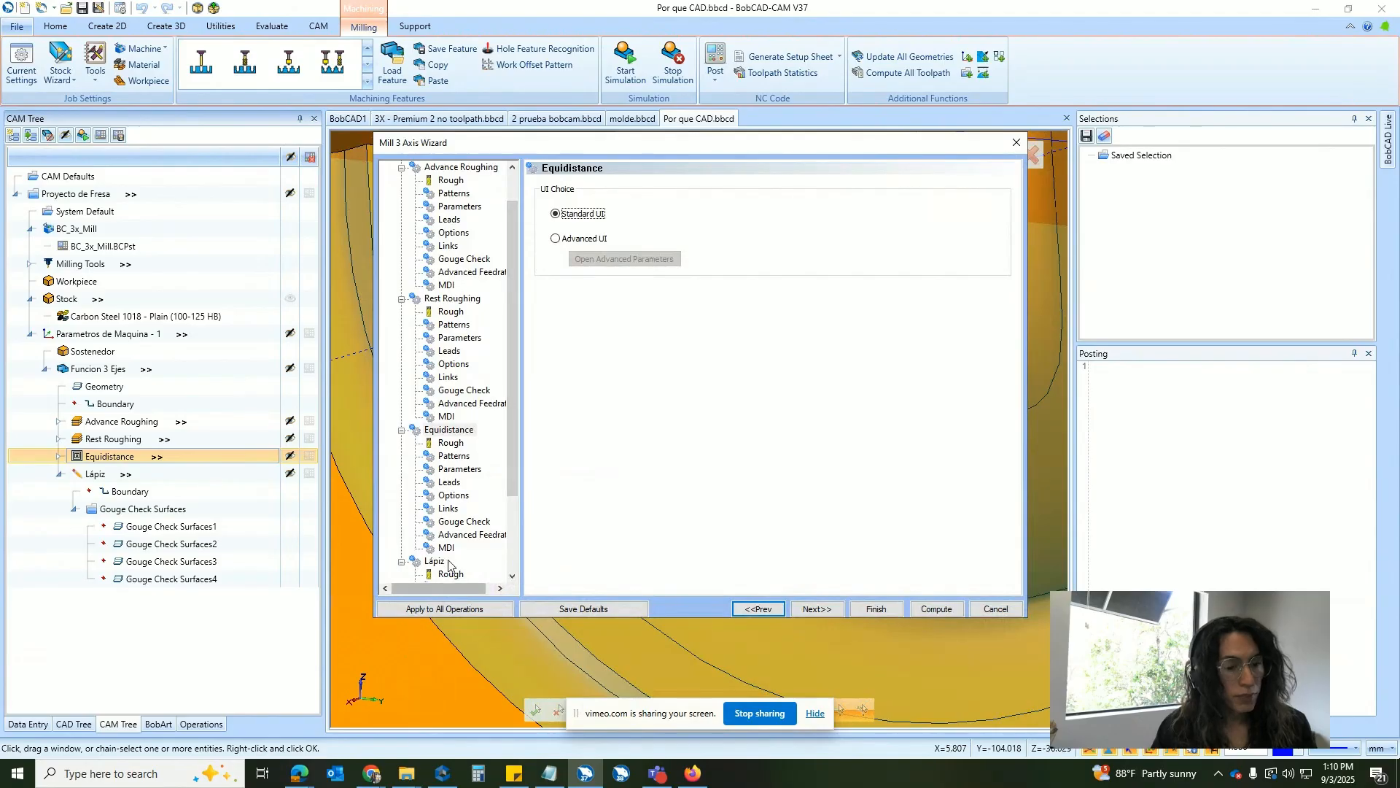
click(464, 536)
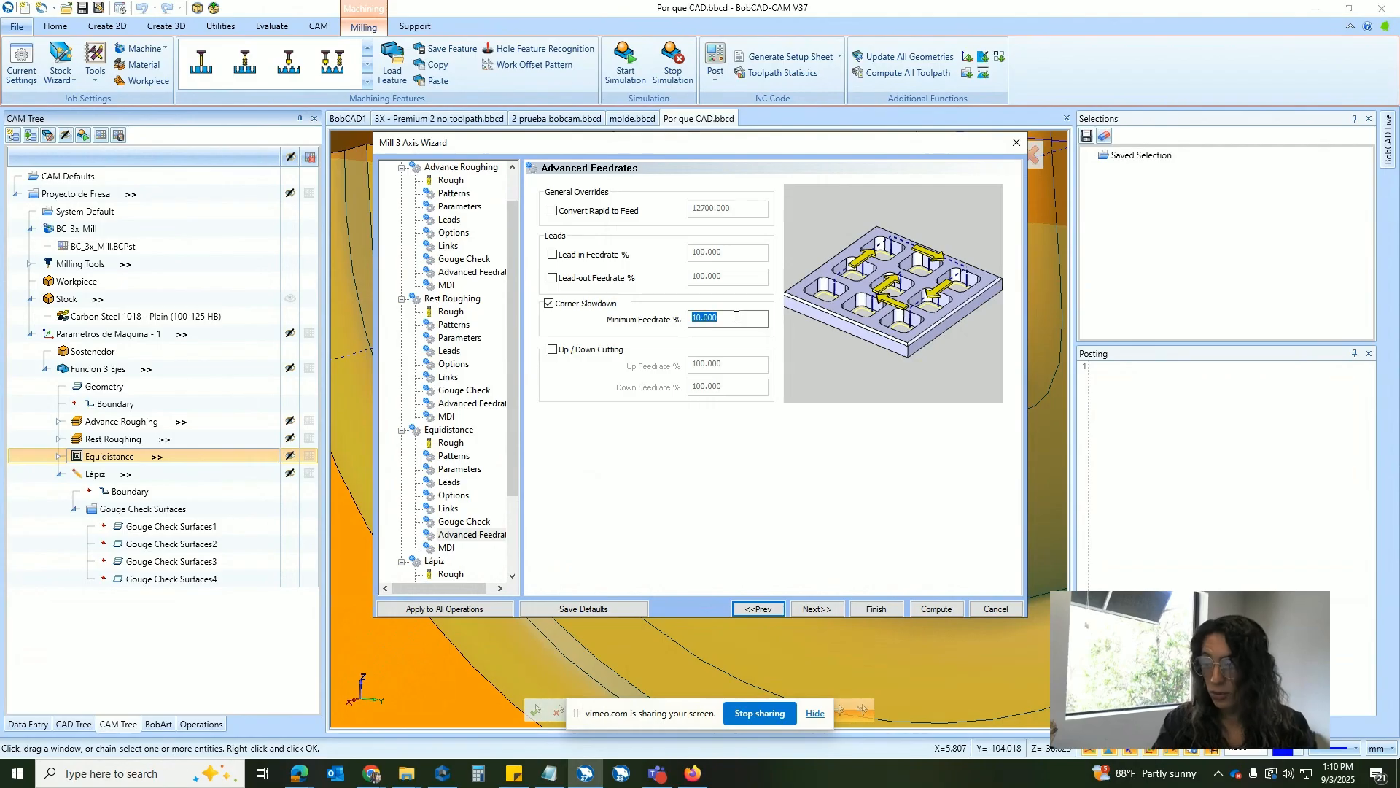
click(865, 609)
right_click(97, 456)
click(161, 492)
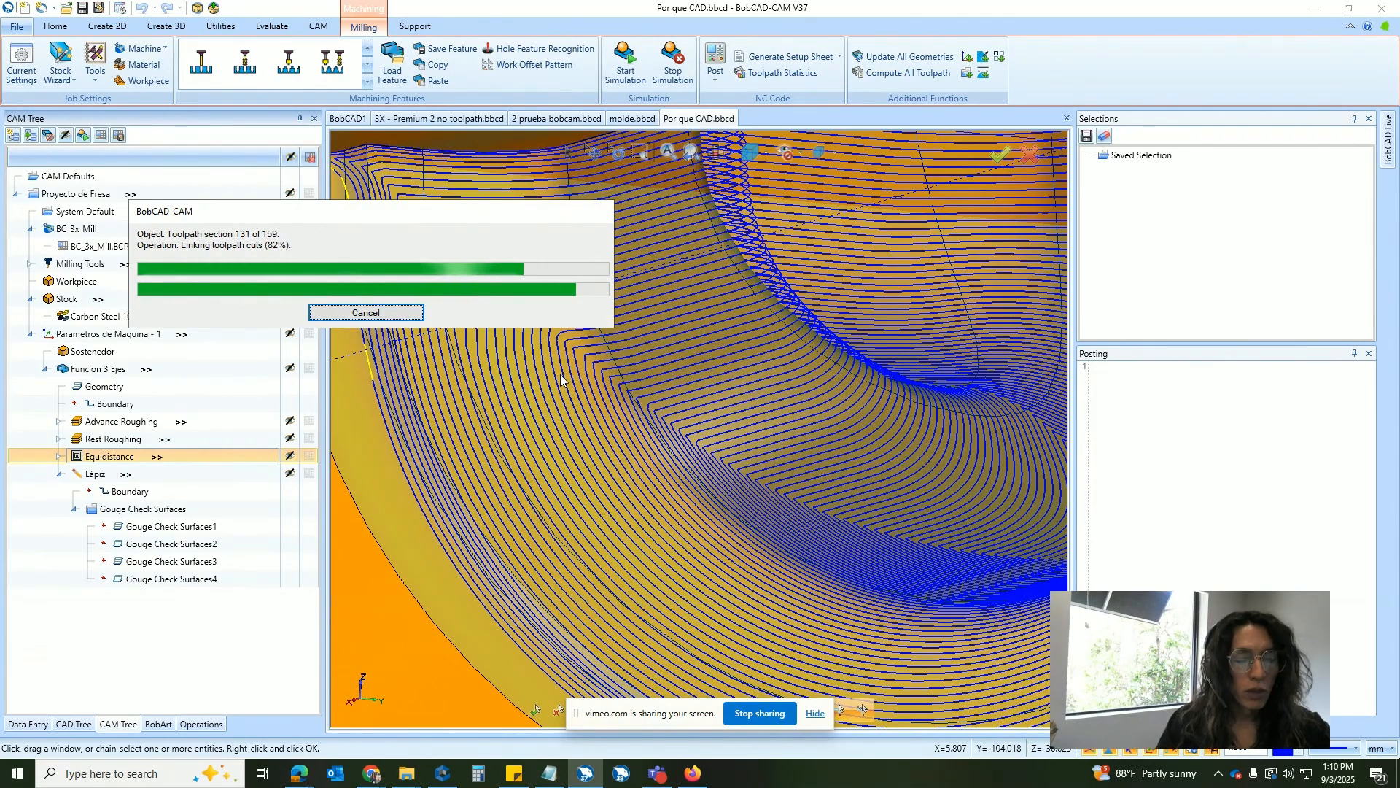
Open the backplot of the Equidistance operation, advance the tool along the toolpath and examine the feedrate information.
middle_drag(560, 380, 514, 386)
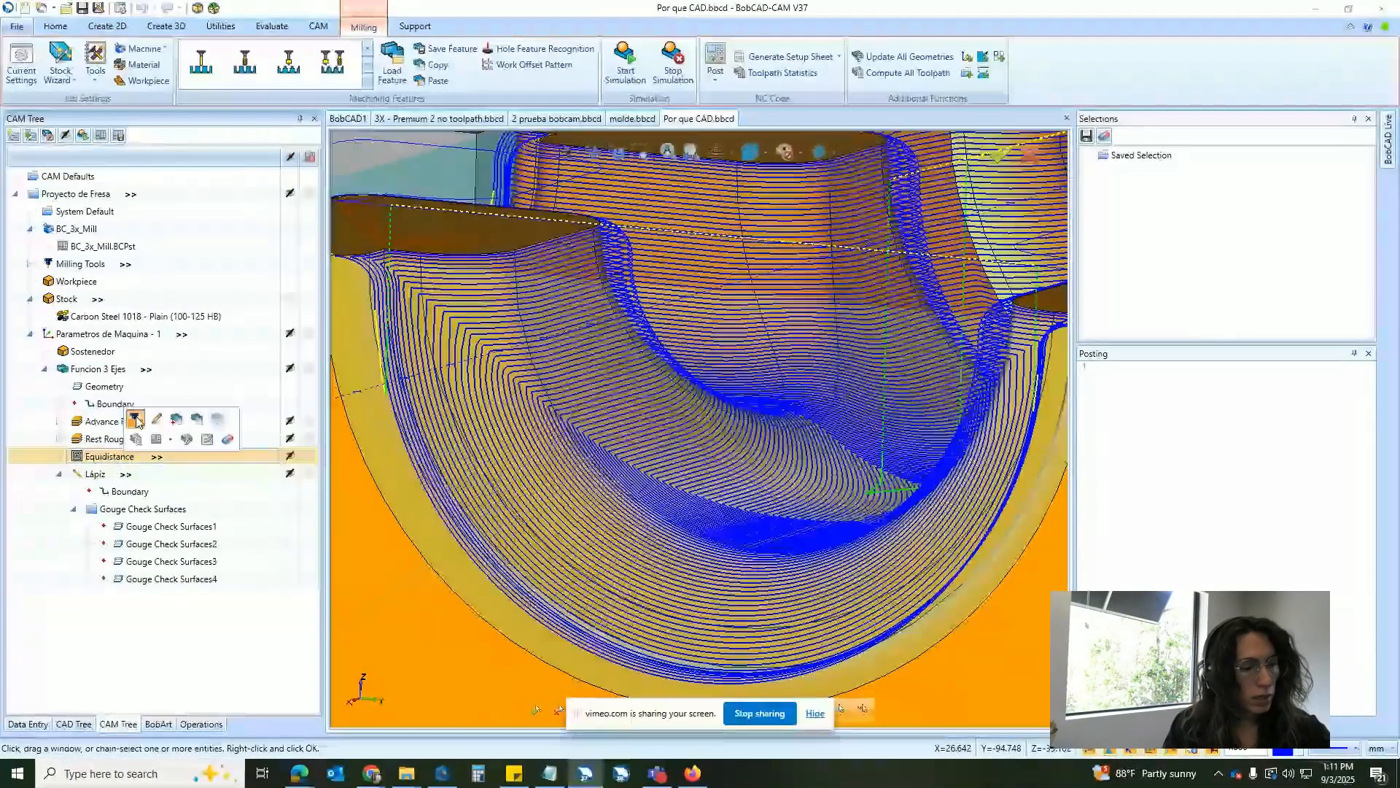
click(137, 421)
drag(20, 271, 85, 273)
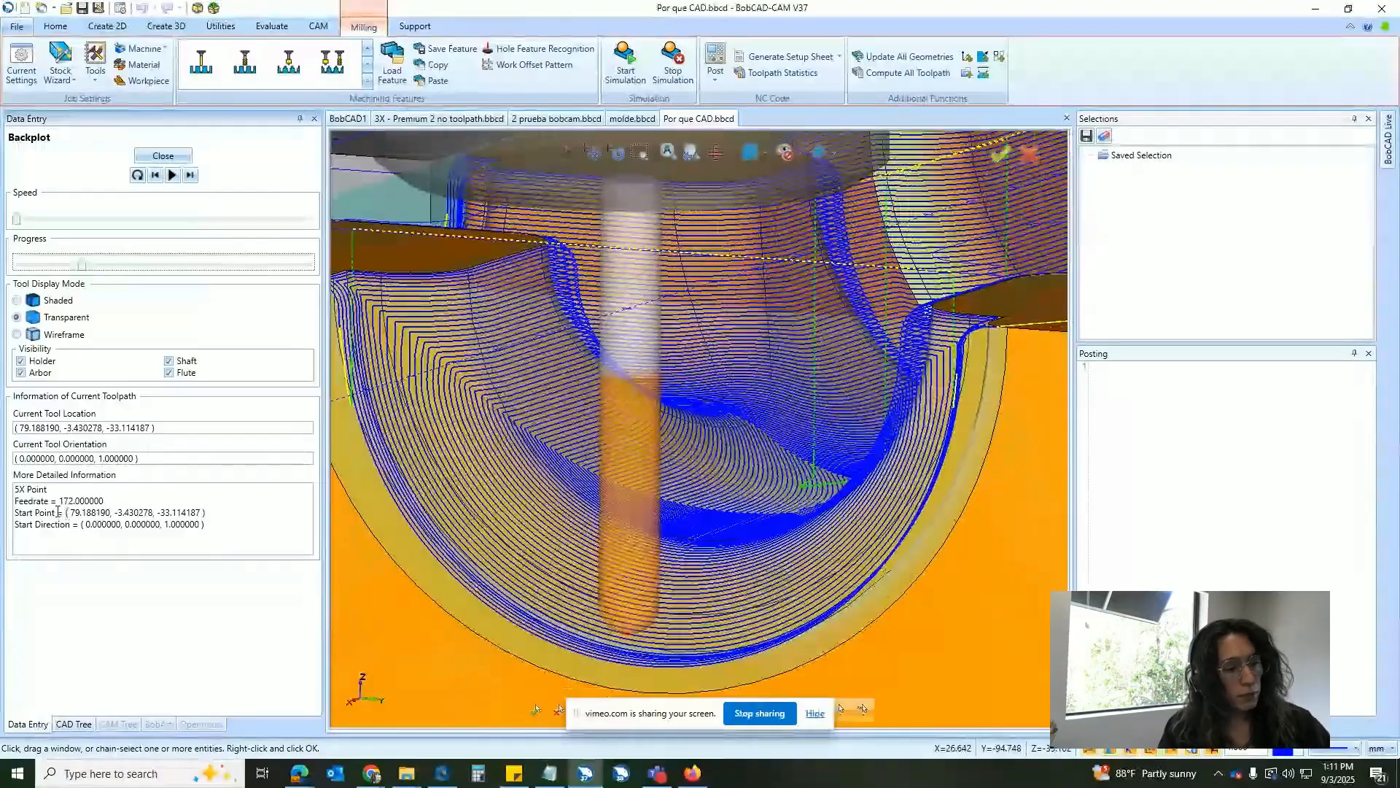
drag(62, 503, 89, 503)
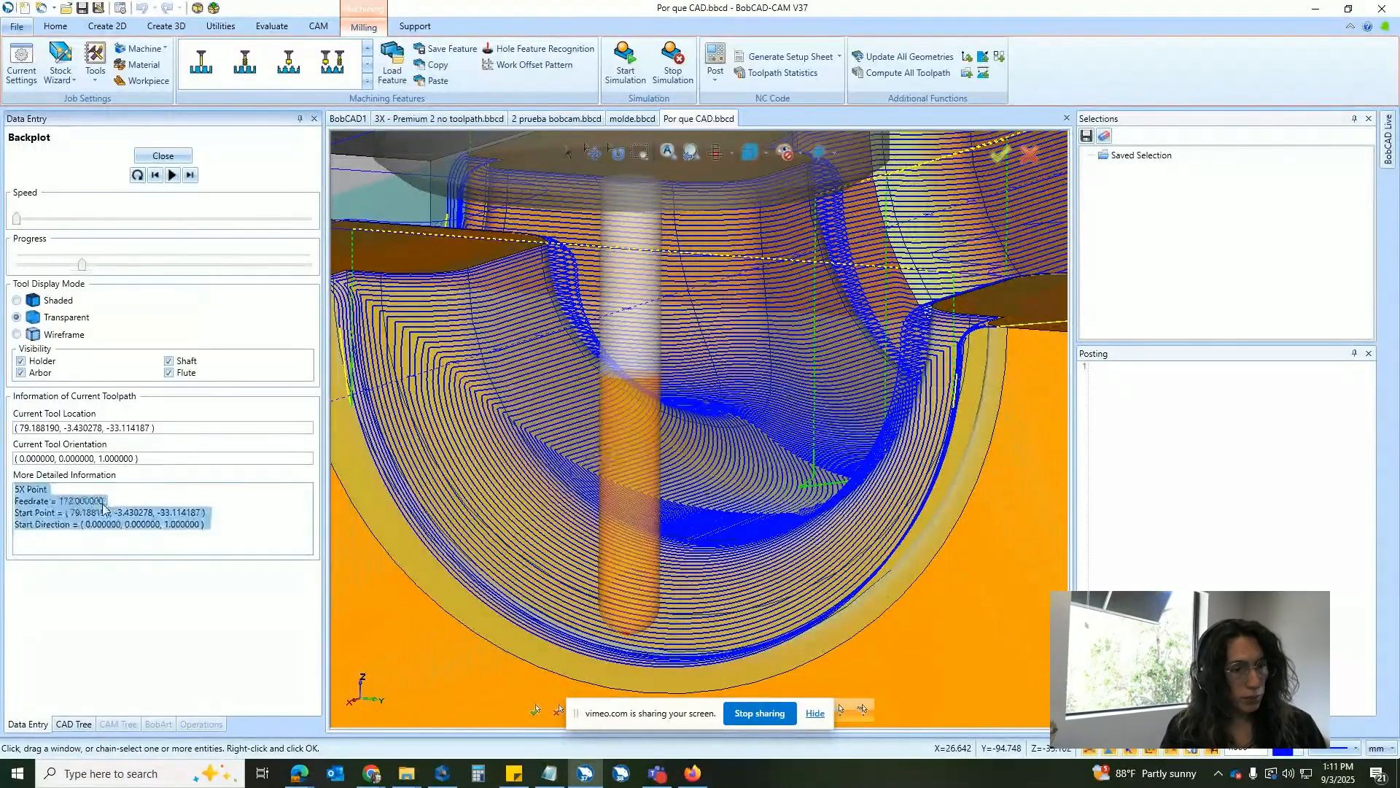
Play the Equidistance backplot at a higher and then at the lowest speed to watch the feedrate vary, and close it.
click(46, 218)
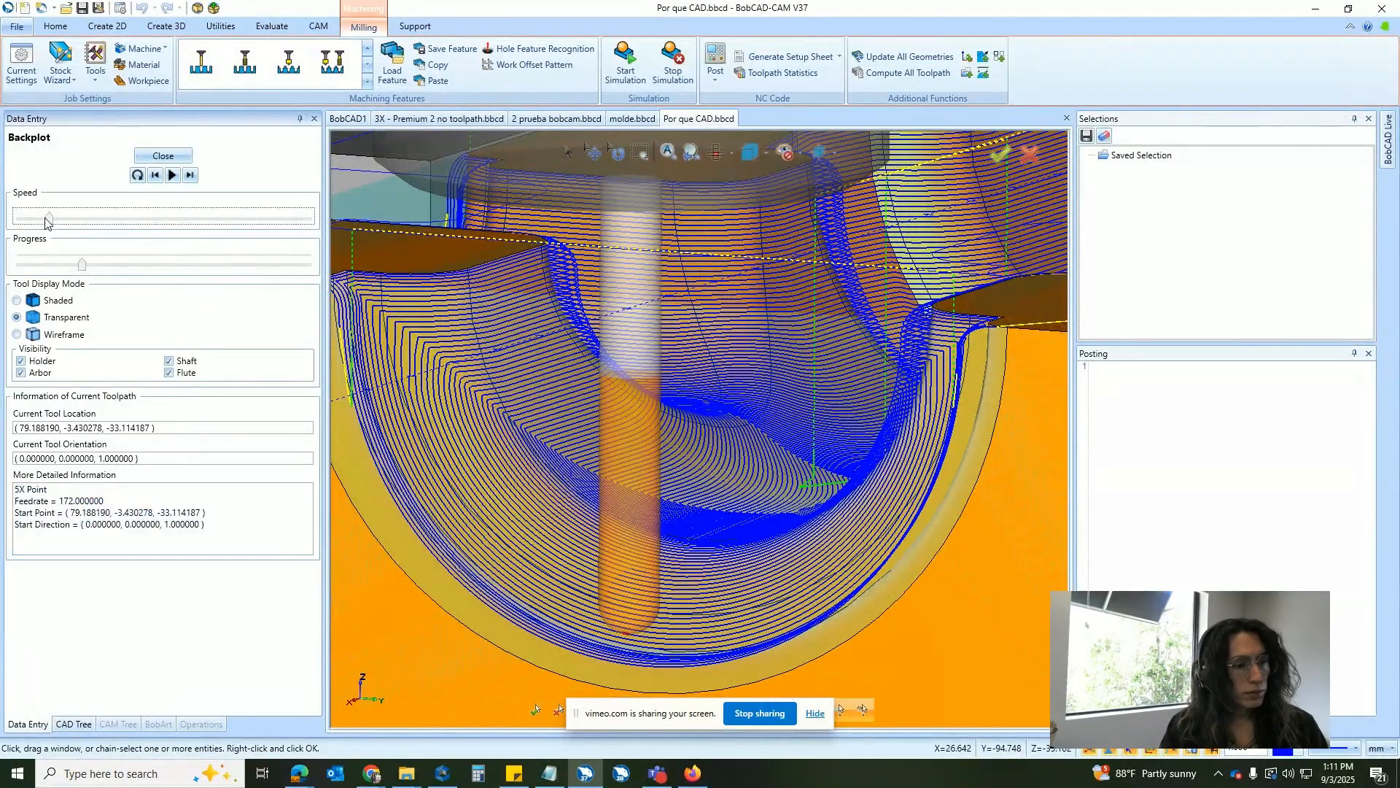
click(173, 176)
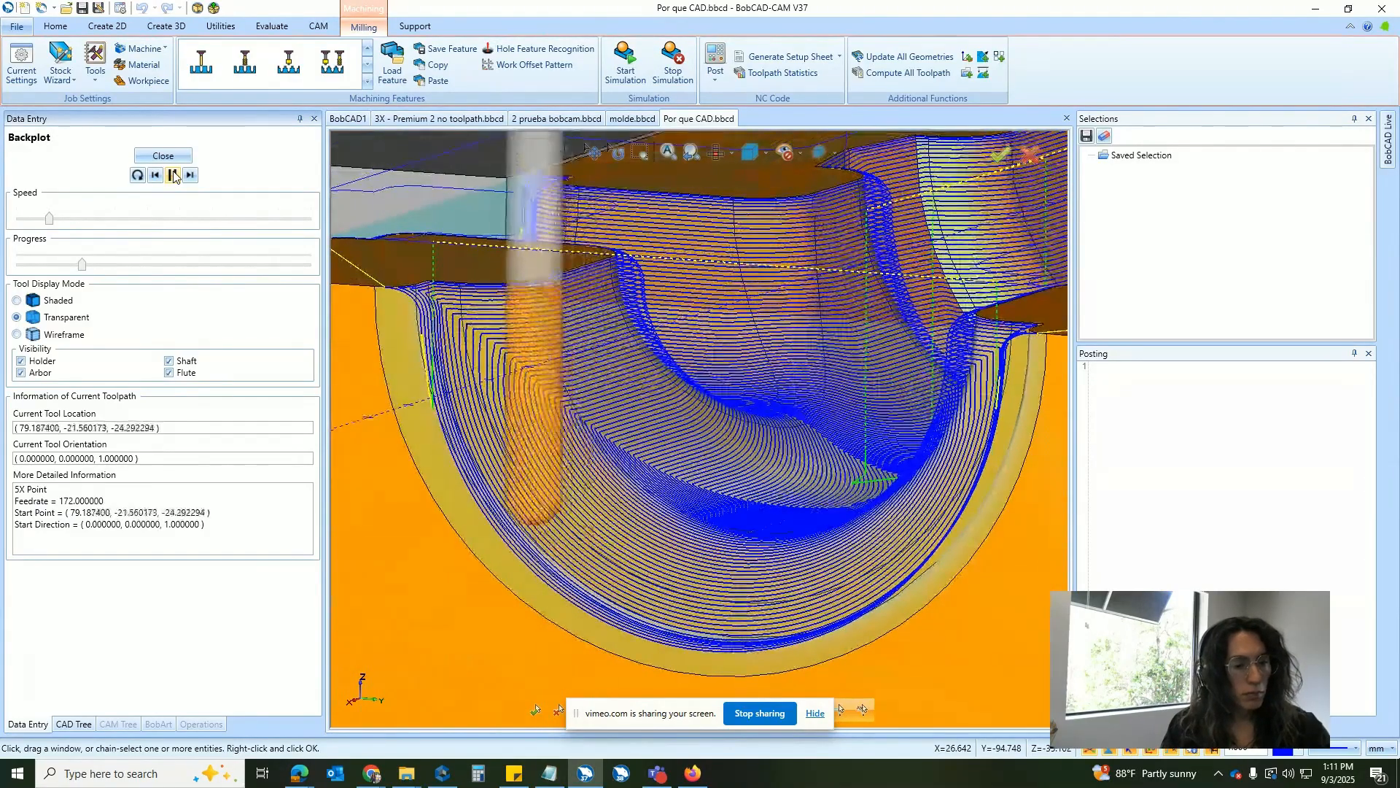
click(173, 176)
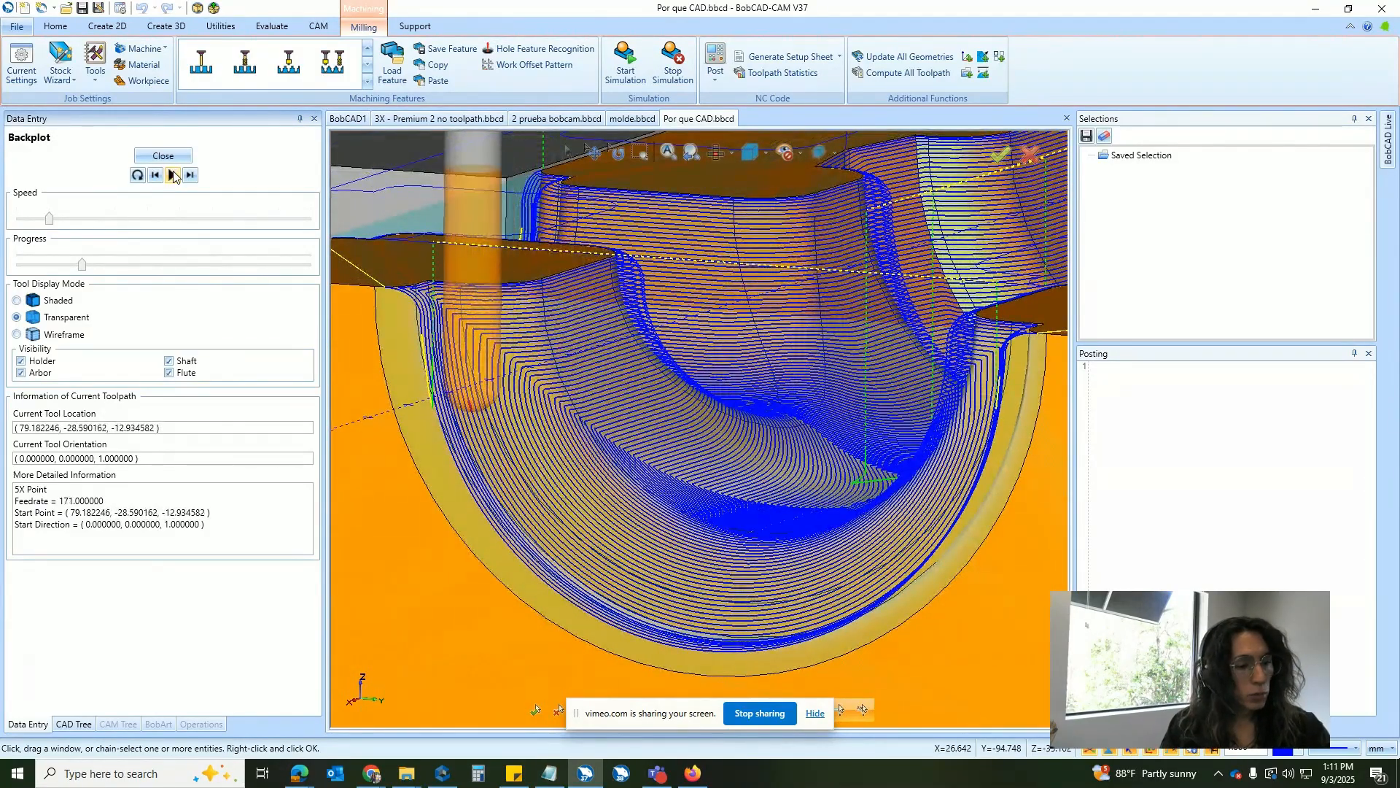
drag(49, 220, 15, 223)
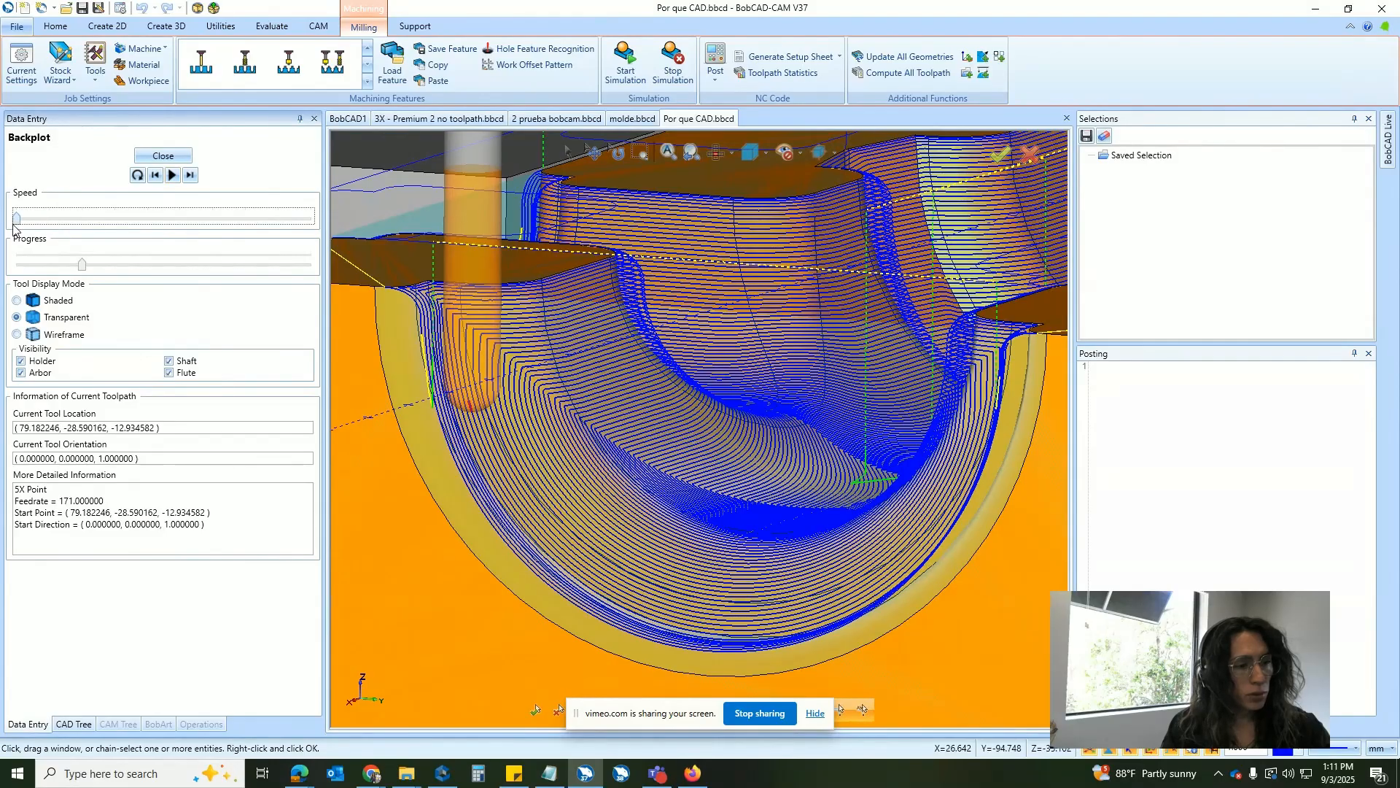
click(175, 177)
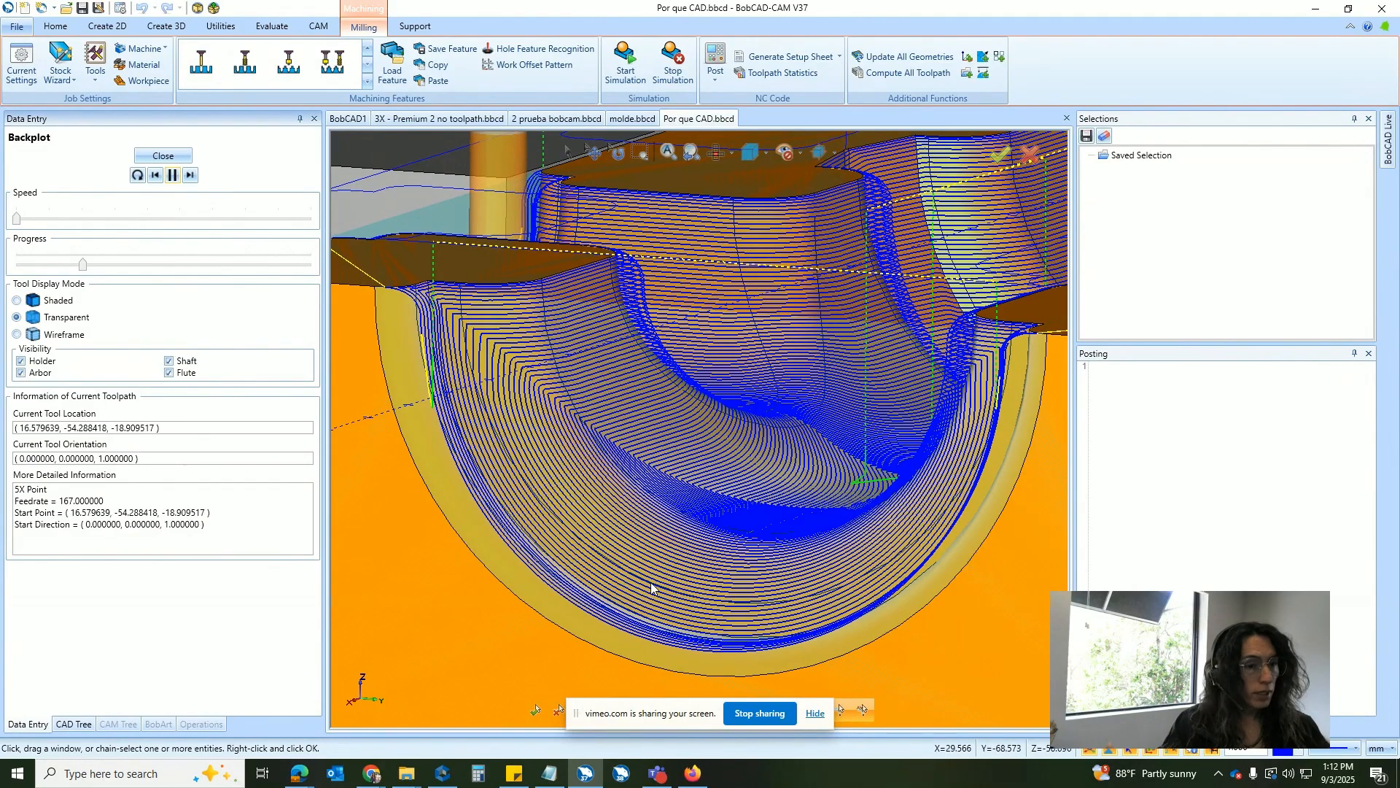
click(161, 154)
middle_drag(428, 274, 638, 340)
scroll(637, 341, down, 4)
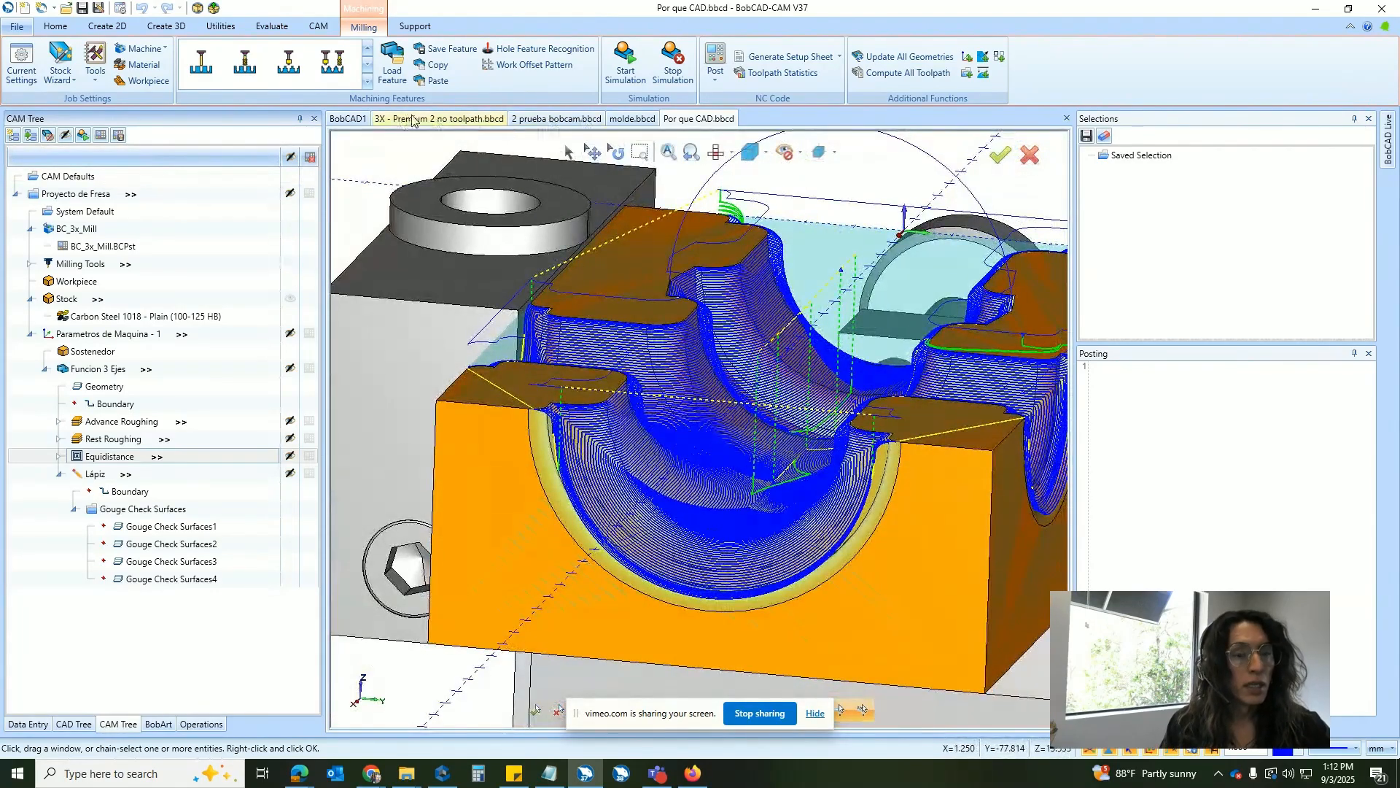
Switch to the "3X - Premium 2 no toolpath" file, select the Milling Job and examine the curved channels of the part.
click(478, 121)
scroll(221, 200, up, 3)
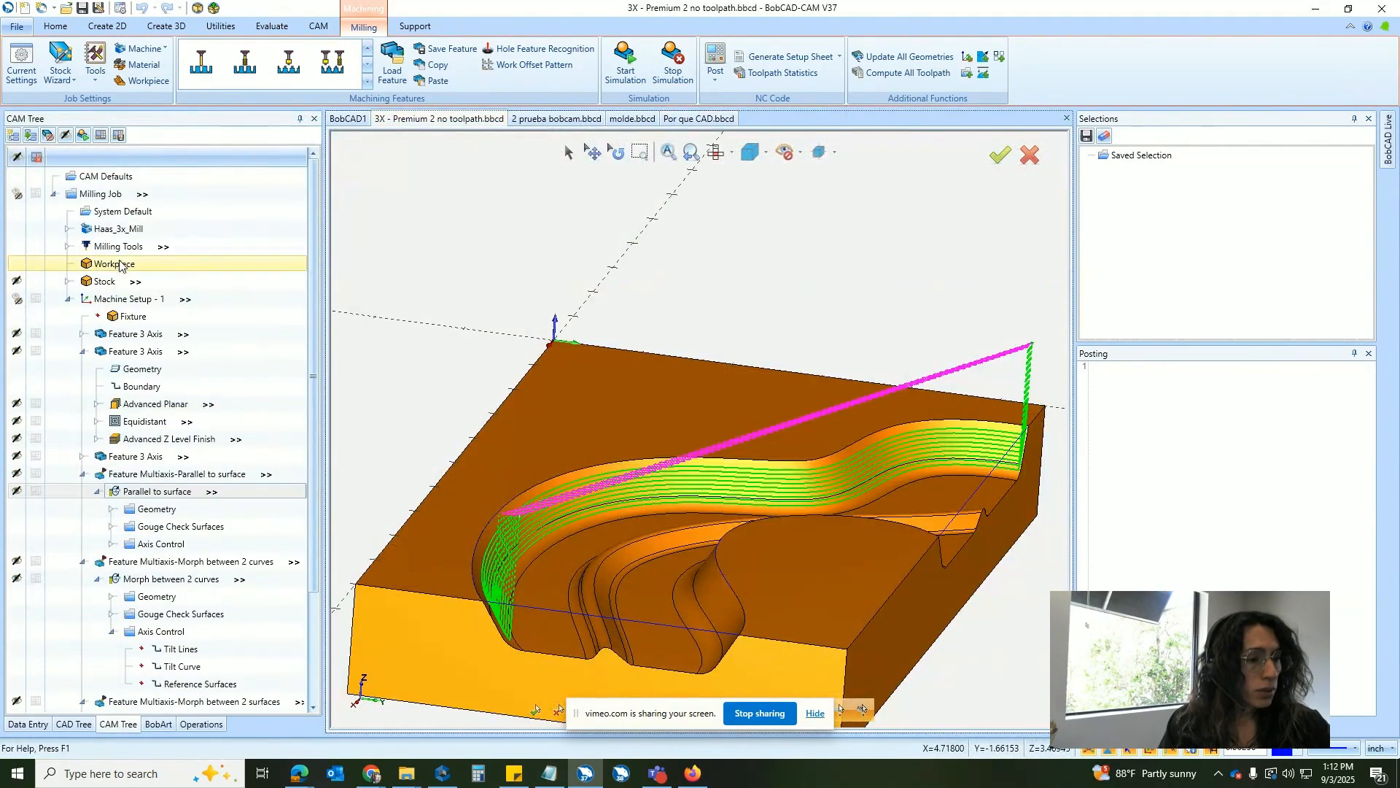
click(17, 195)
middle_drag(780, 536, 570, 202)
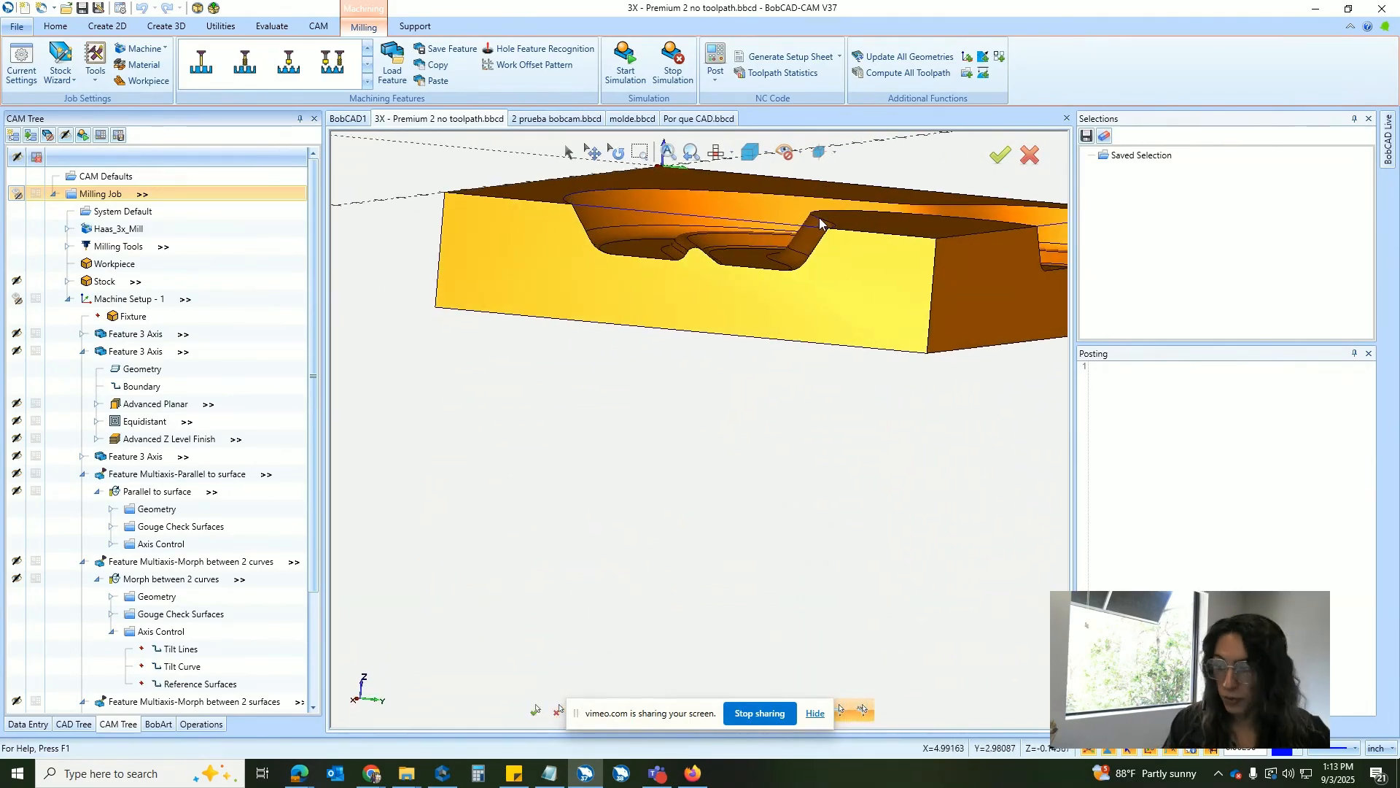
scroll(655, 297, up, 5)
middle_drag(601, 231, 600, 272)
scroll(601, 273, down, 6)
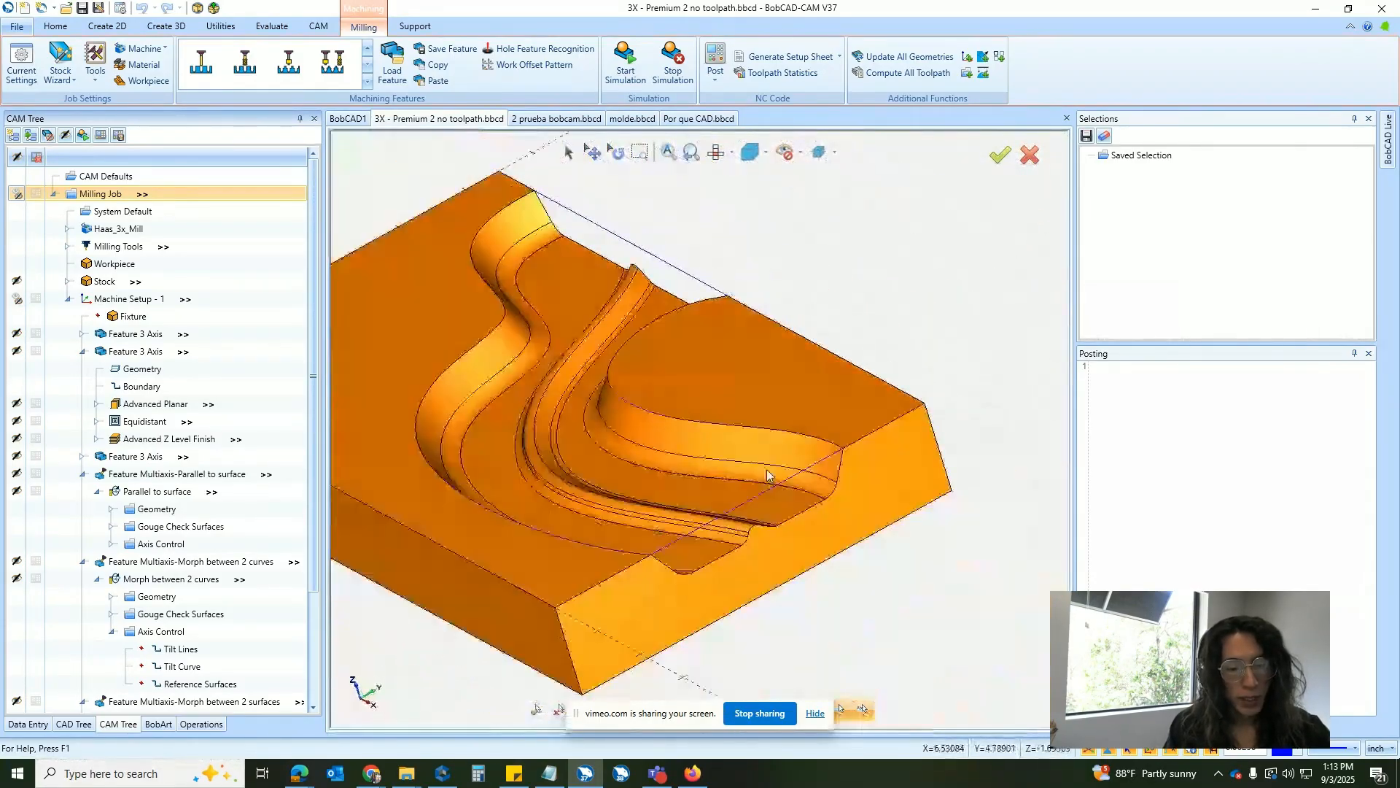
middle_drag(767, 476, 591, 387)
scroll(606, 347, up, 3)
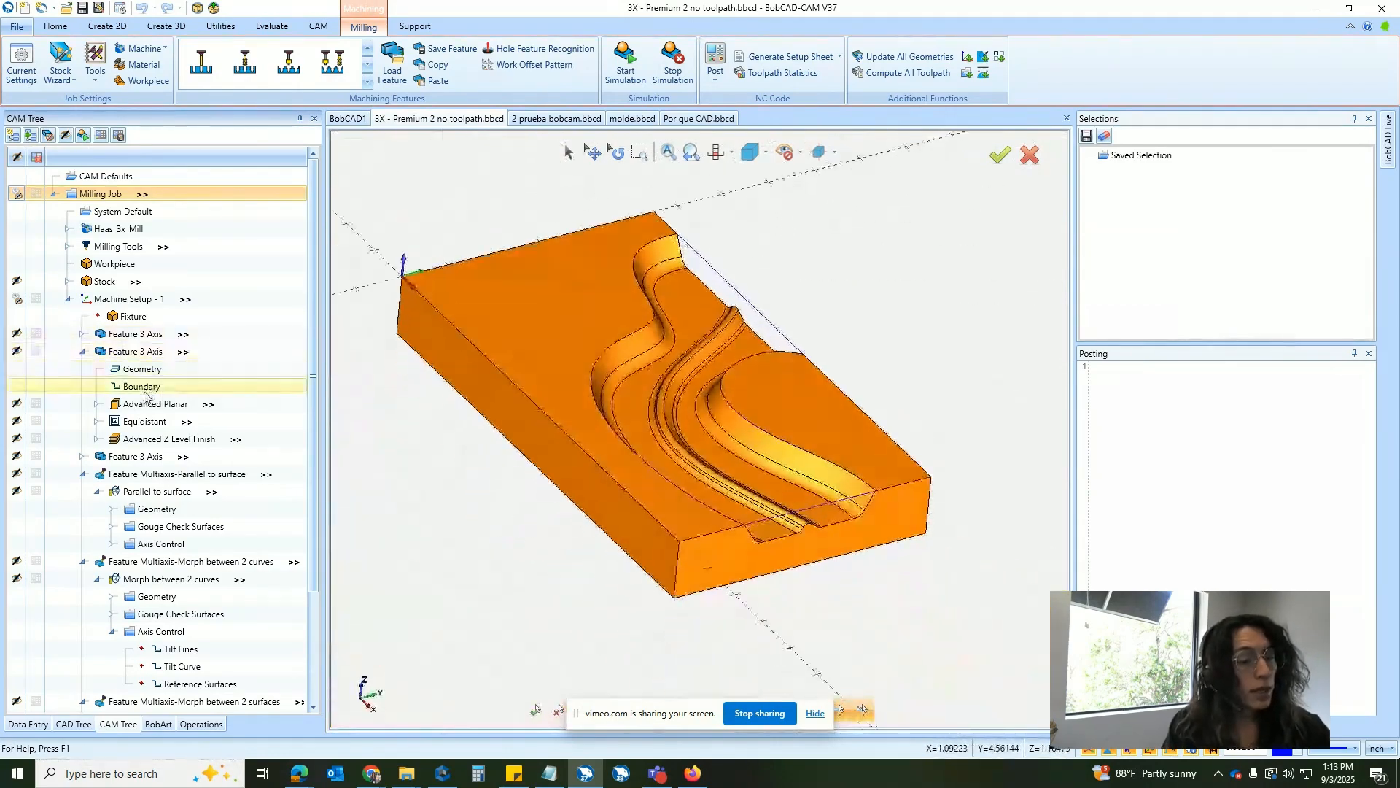
Display the Advanced Planar toolpath and inspect its passes over the channel walls and floor.
click(144, 405)
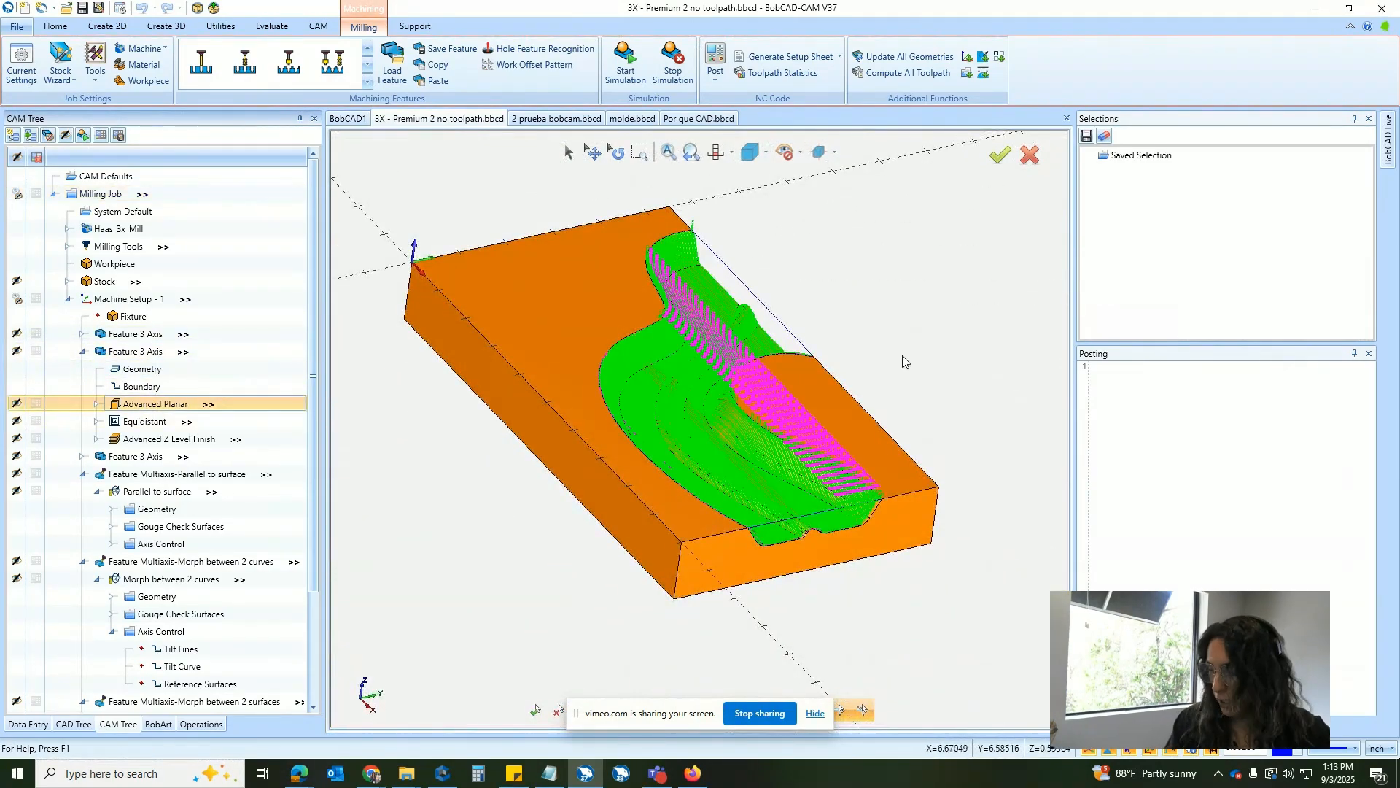
middle_drag(656, 511, 593, 328)
scroll(641, 370, up, 3)
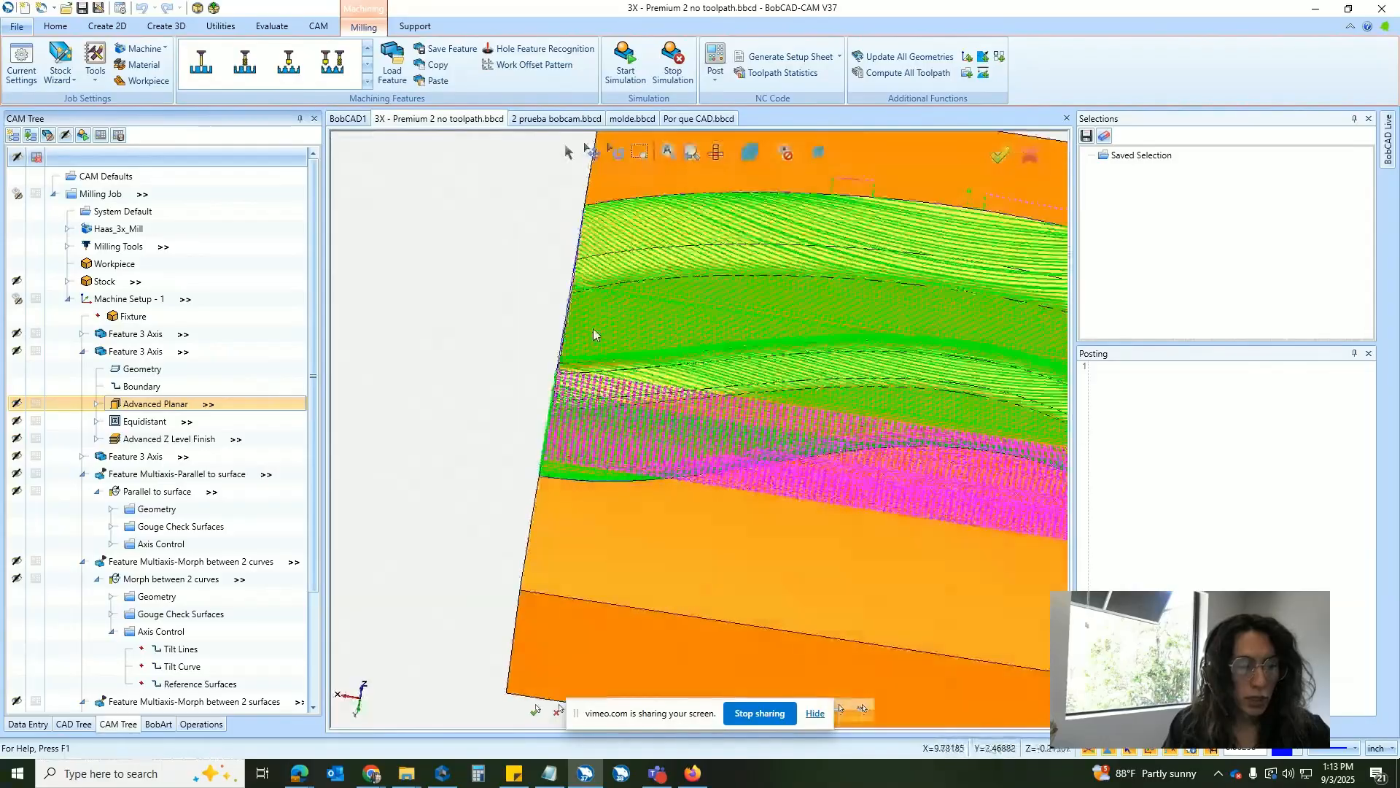
scroll(592, 329, up, 5)
scroll(340, 189, down, 8)
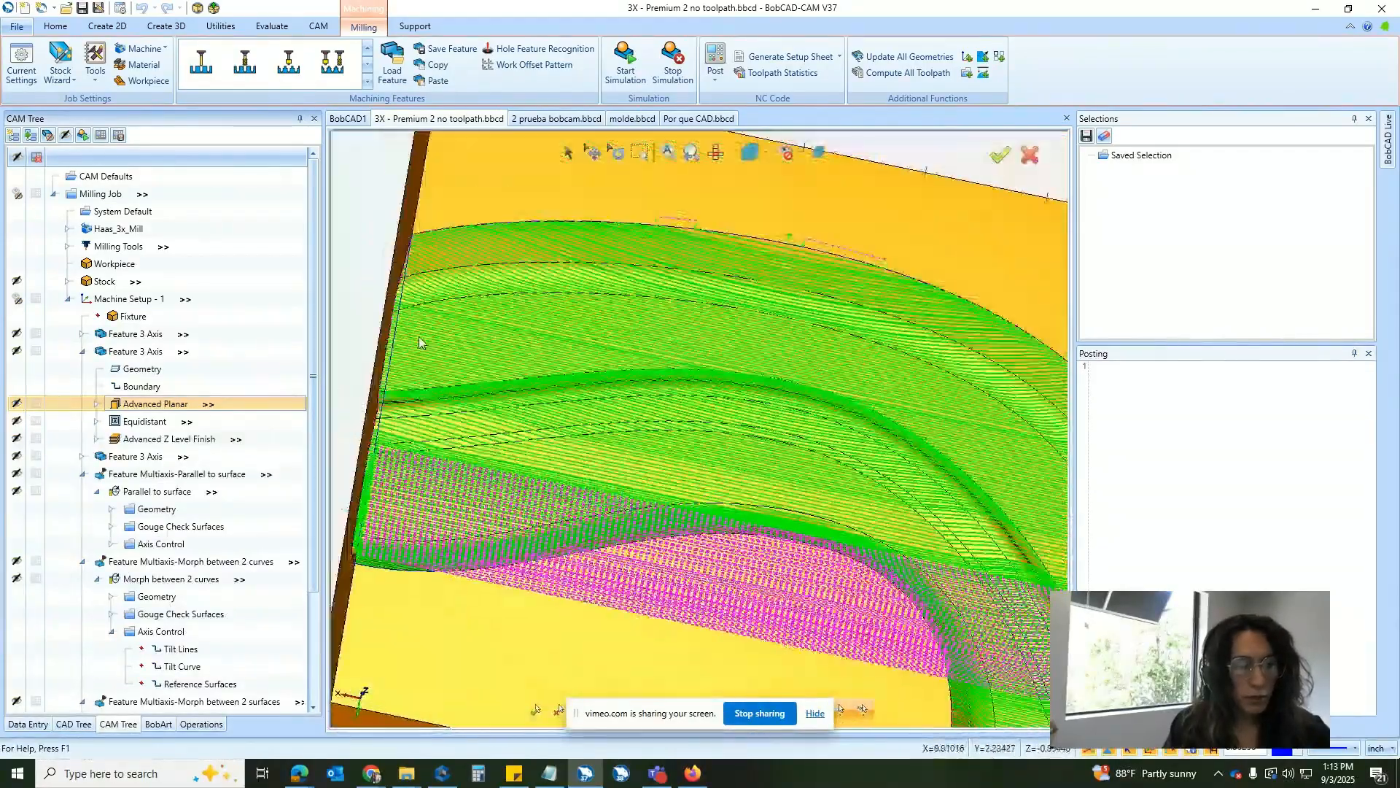
Use Optimal Machining Angle with the Zig Zag pattern for Advanced Planar, save the operation and recompute its toolpath.
double_click(142, 404)
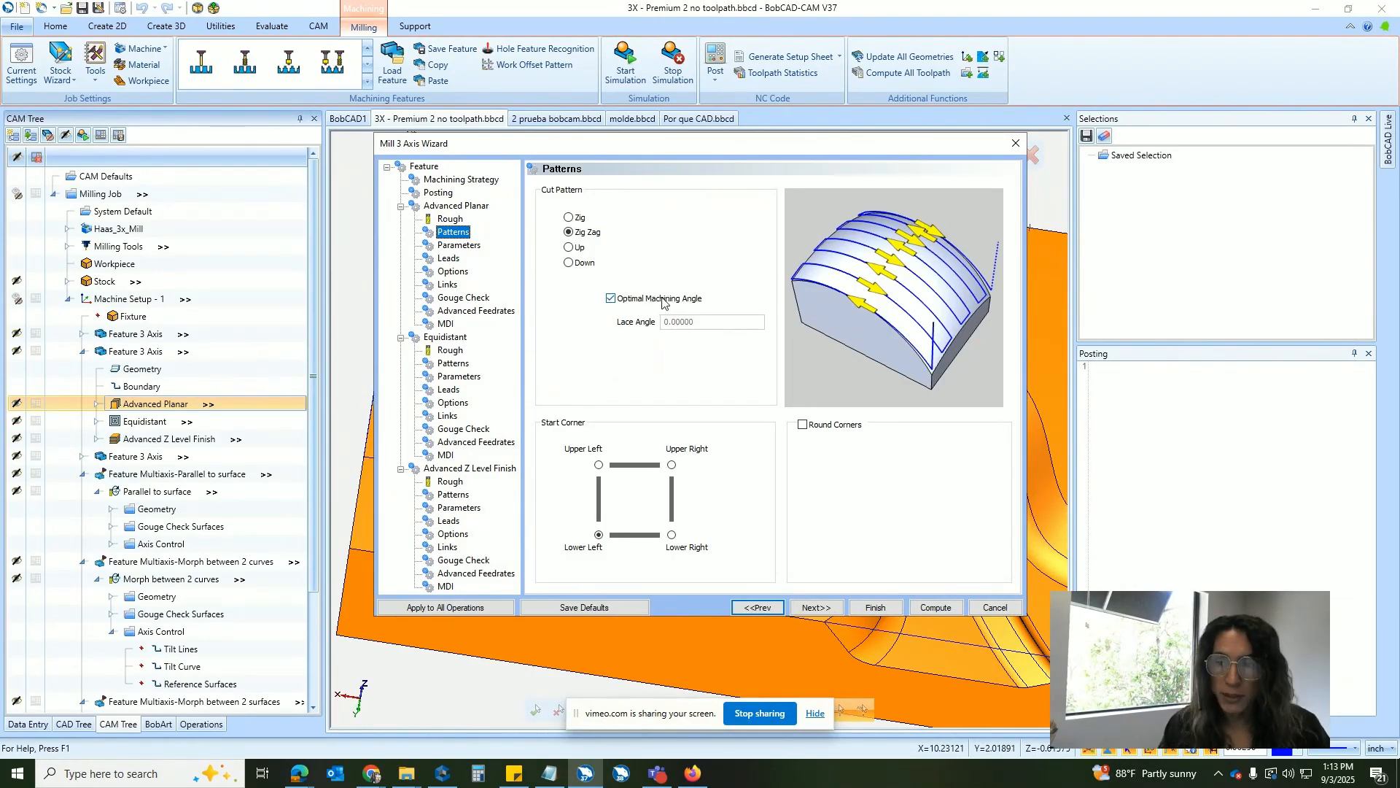
click(651, 299)
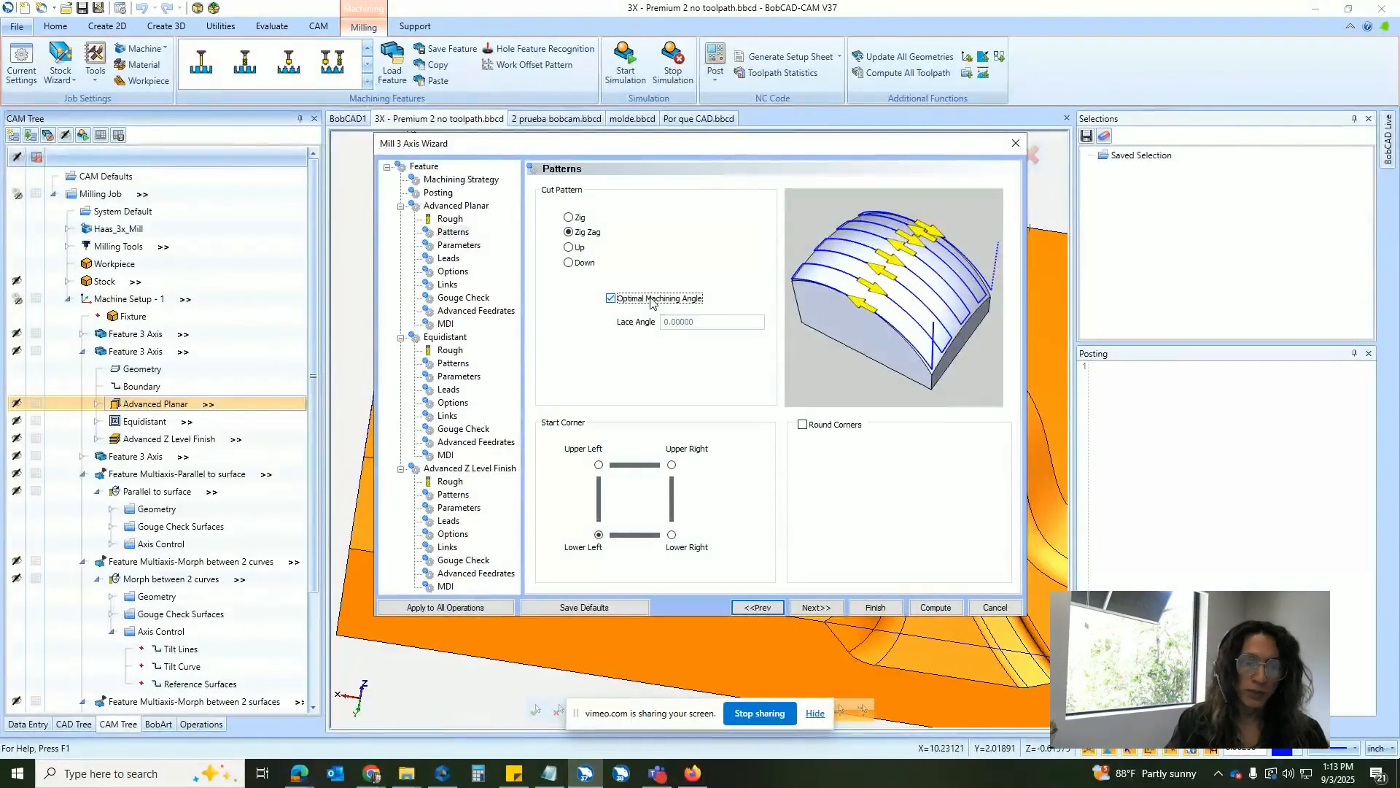
click(877, 608)
right_click(153, 404)
click(209, 435)
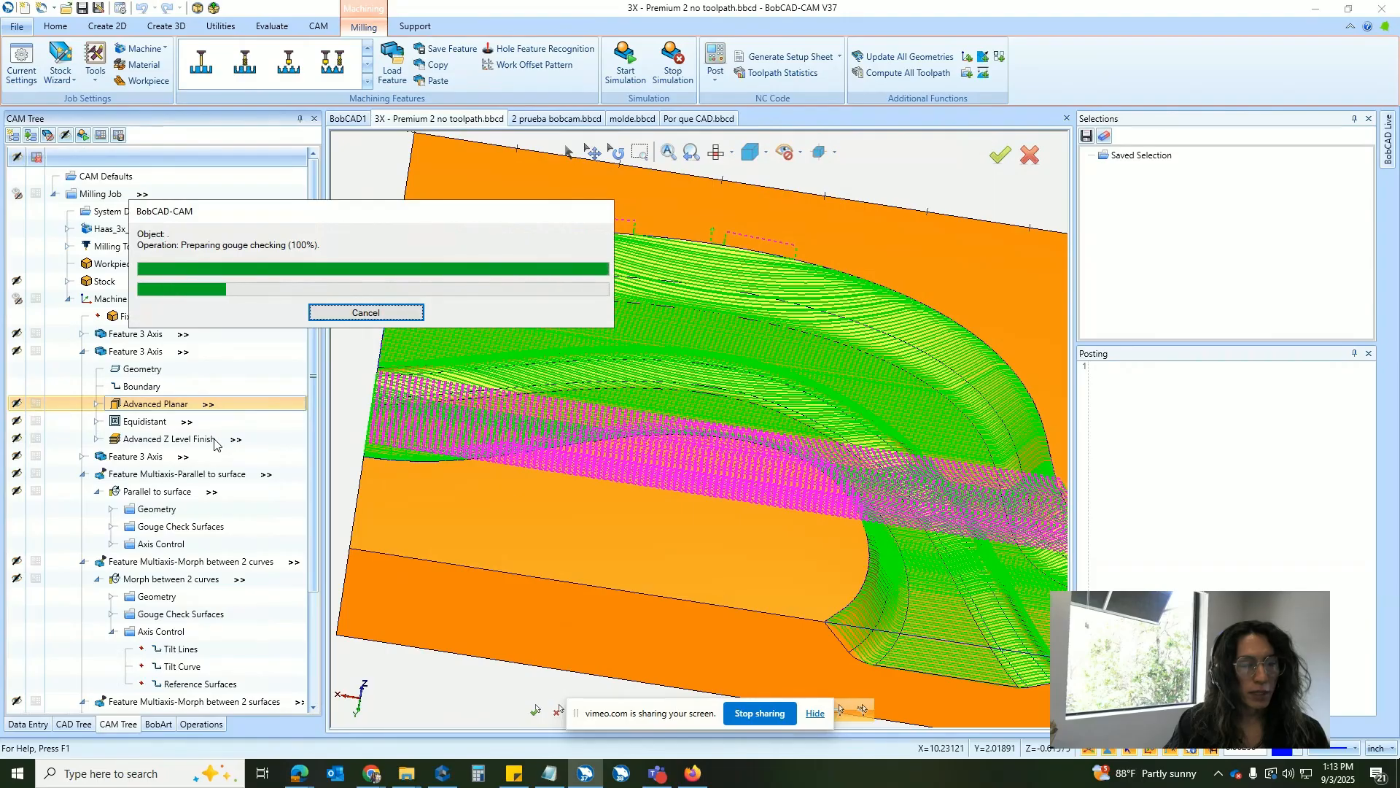
middle_drag(393, 307, 170, 434)
Display the Equidistant toolpath and inspect the spacing of its passes along the channel walls and floor.
click(146, 423)
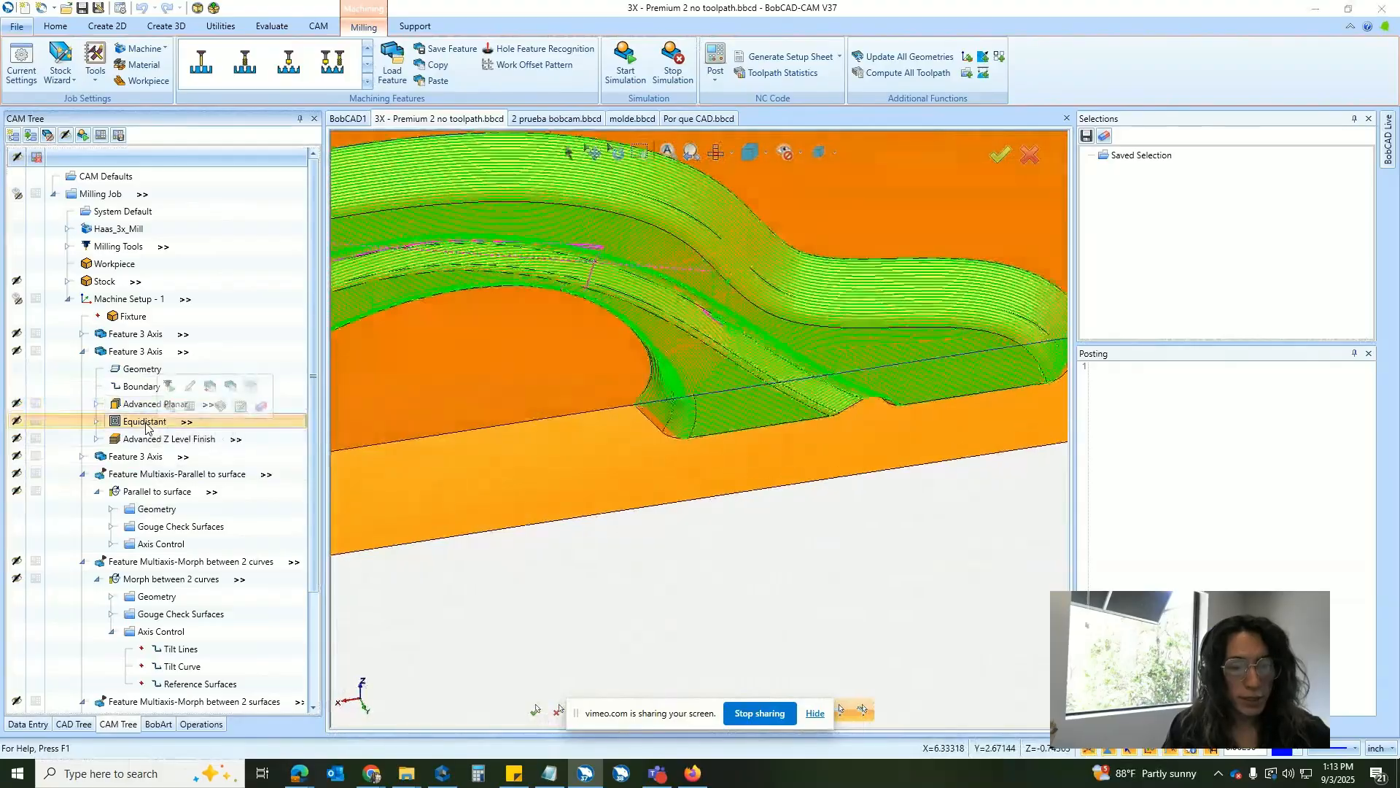
middle_drag(376, 375, 764, 284)
scroll(977, 321, down, 5)
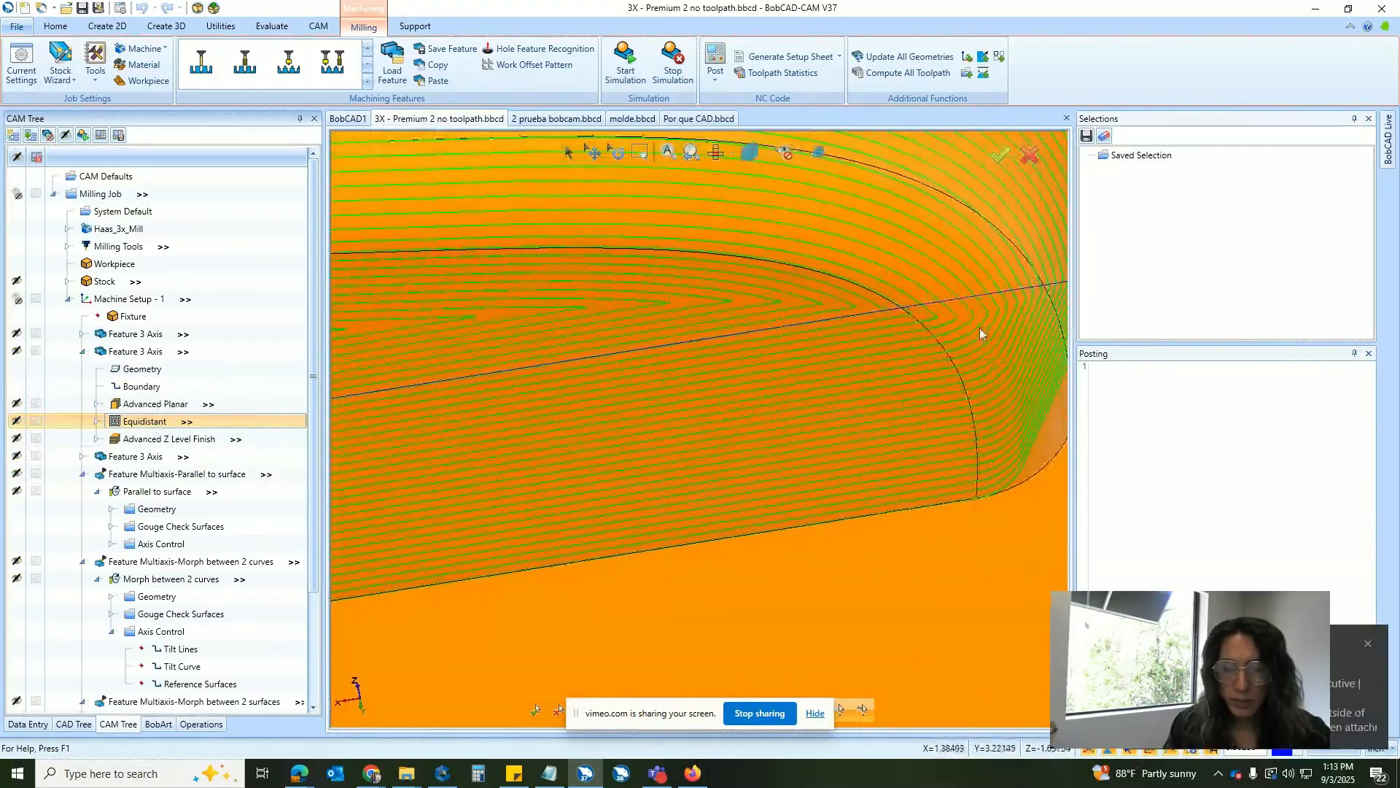
scroll(619, 366, up, 3)
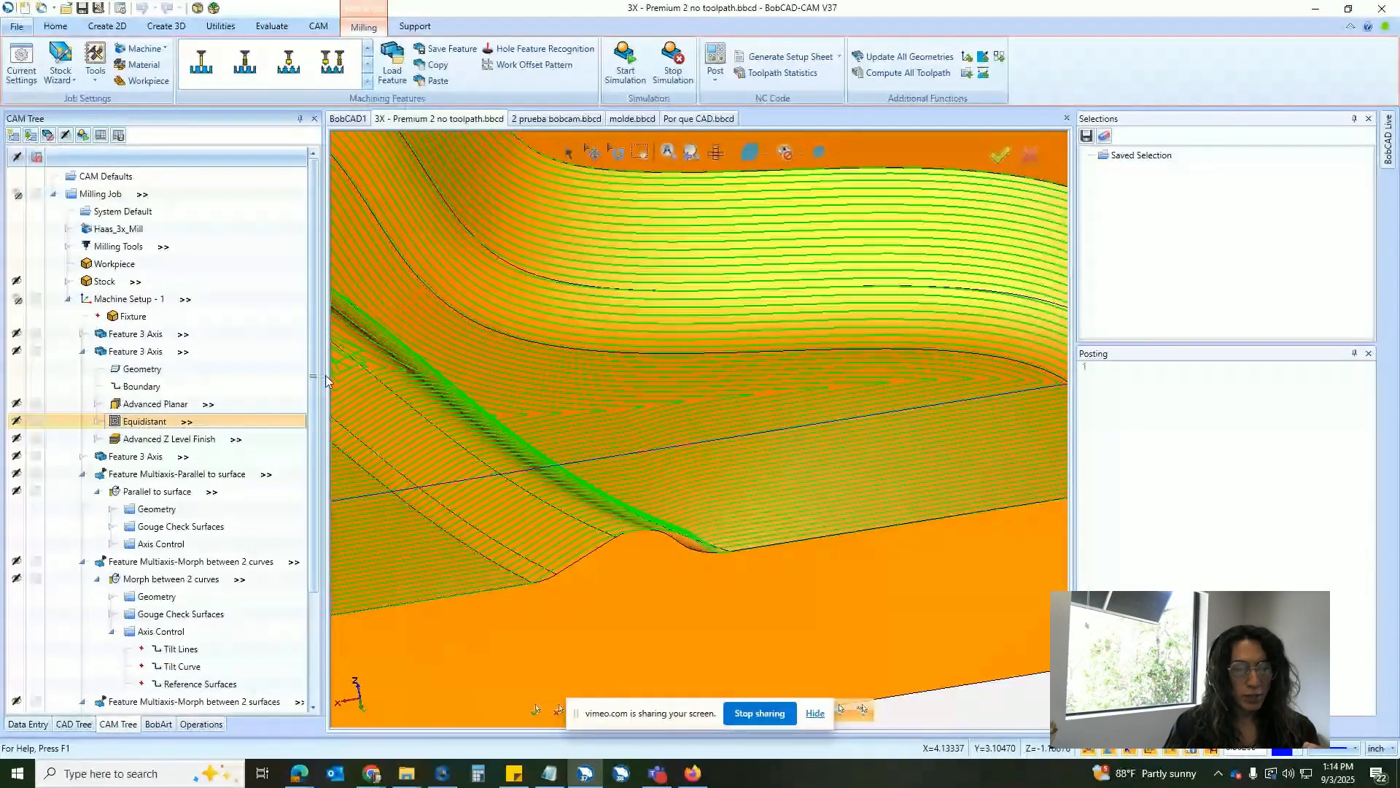
scroll(350, 218, down, 10)
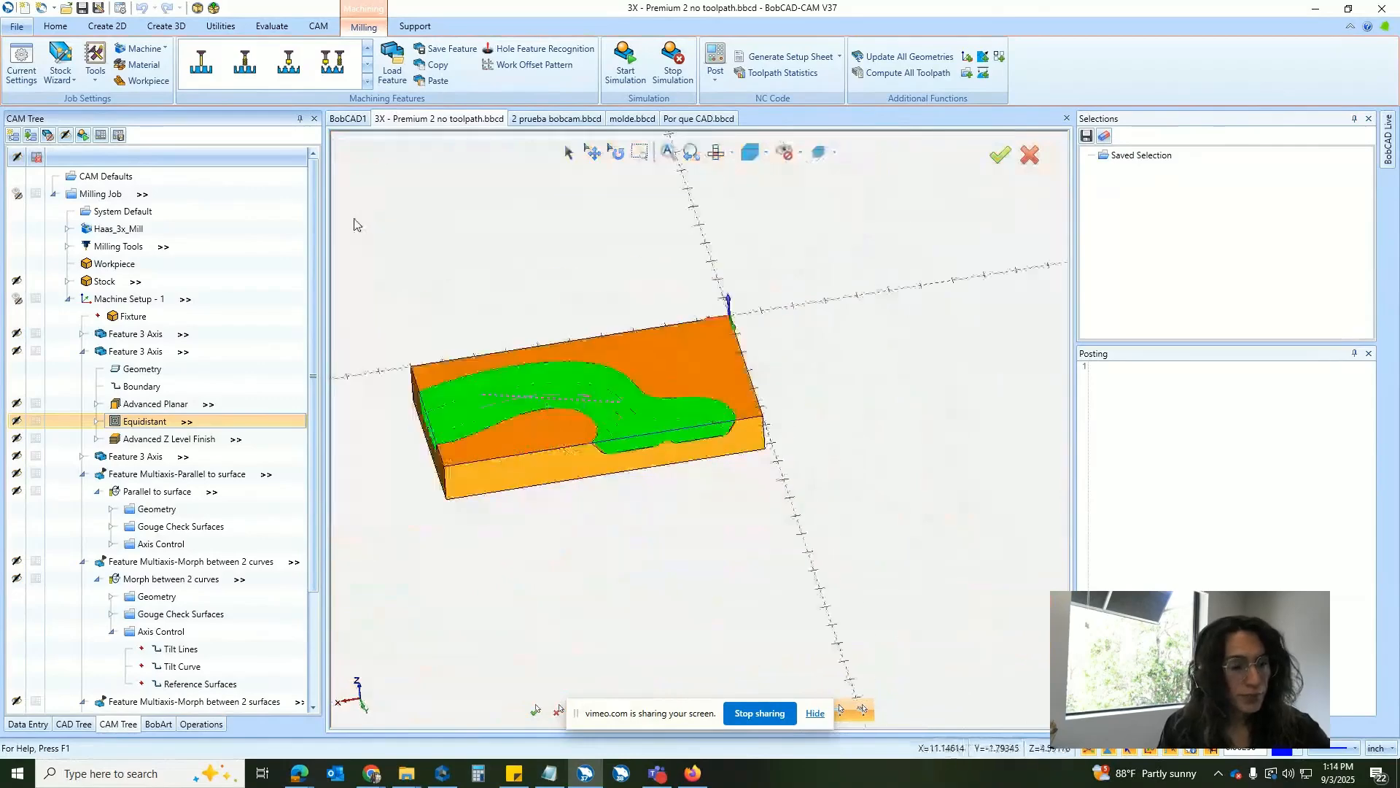
scroll(356, 225, up, 2)
Add a Mill Multiaxis feature to Machine Setup - 1 and choose Surface as its toolpath type.
click(136, 300)
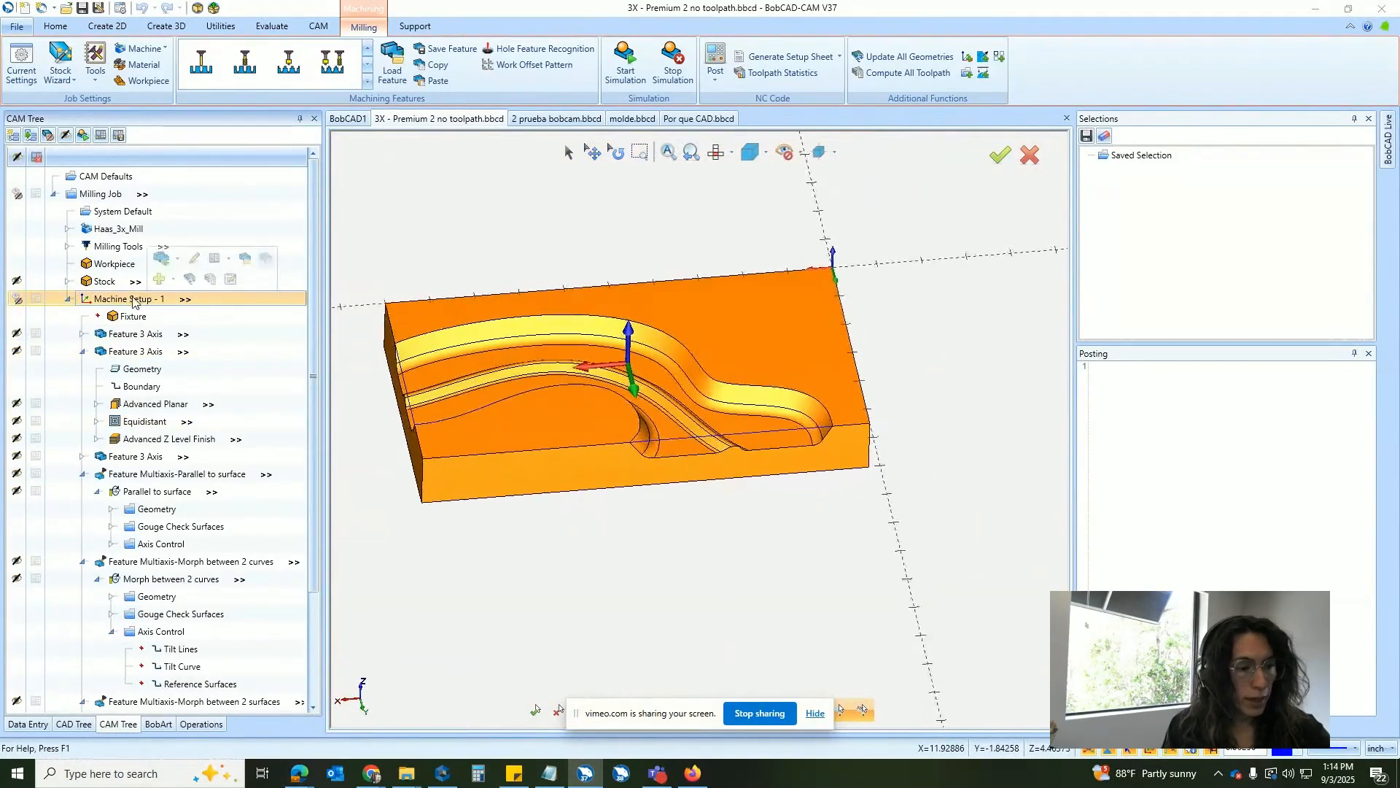
right_click(134, 307)
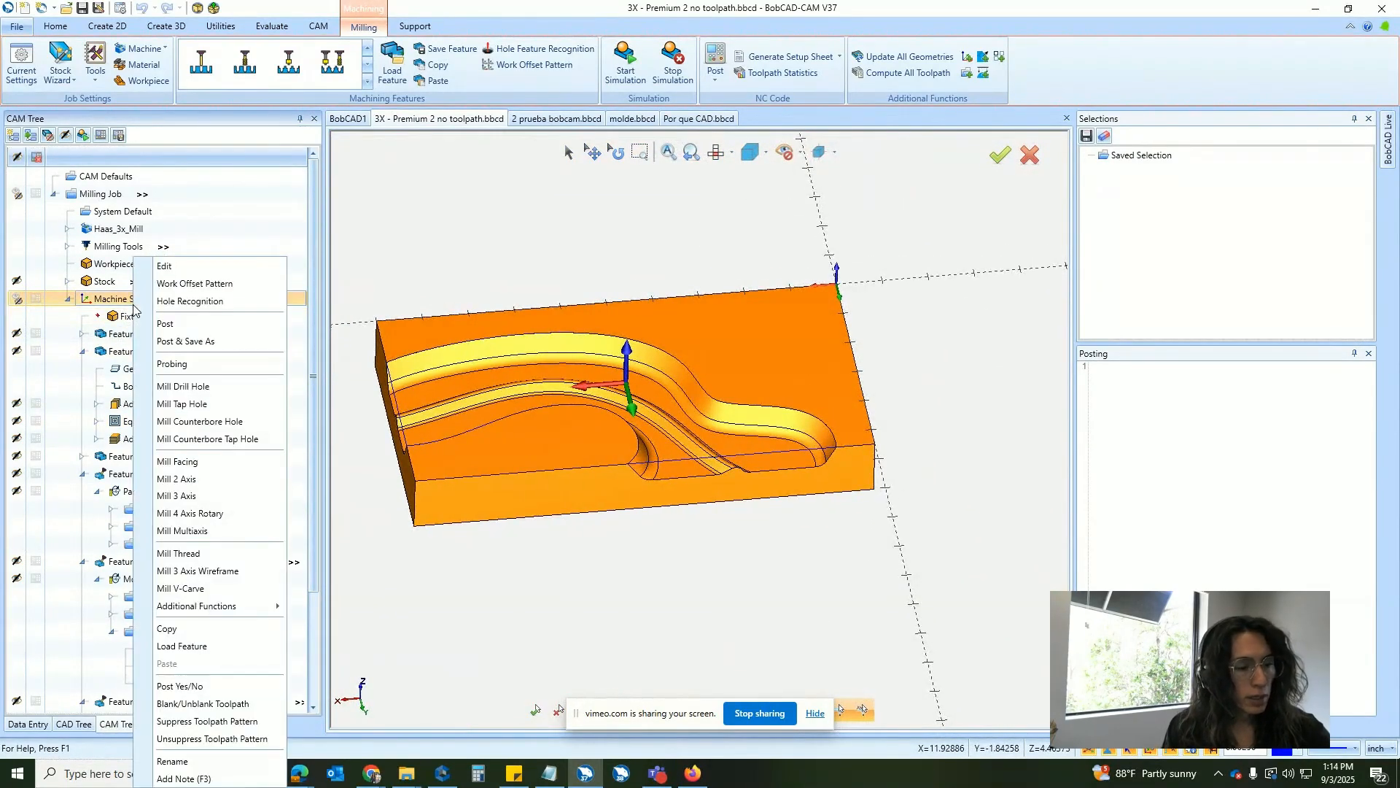
click(202, 533)
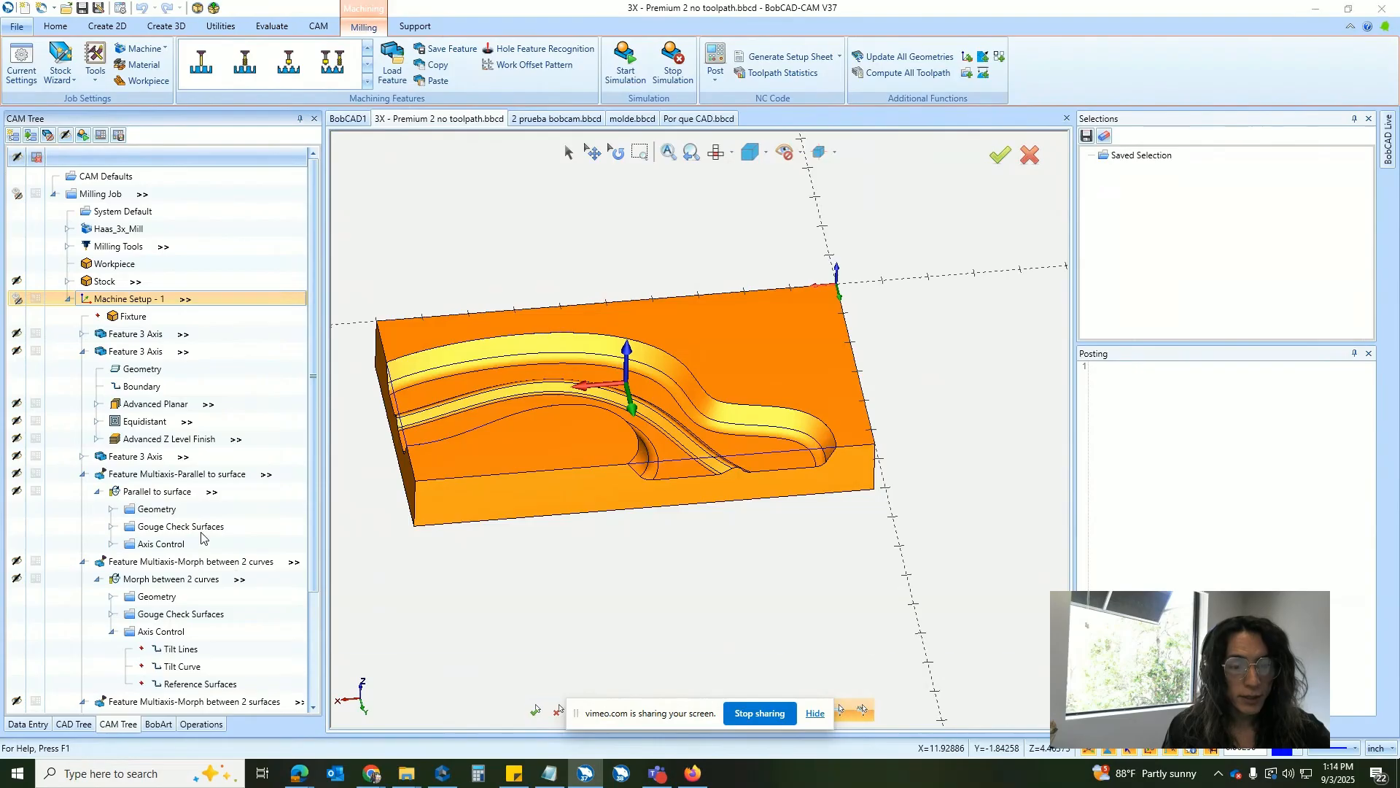
click(534, 278)
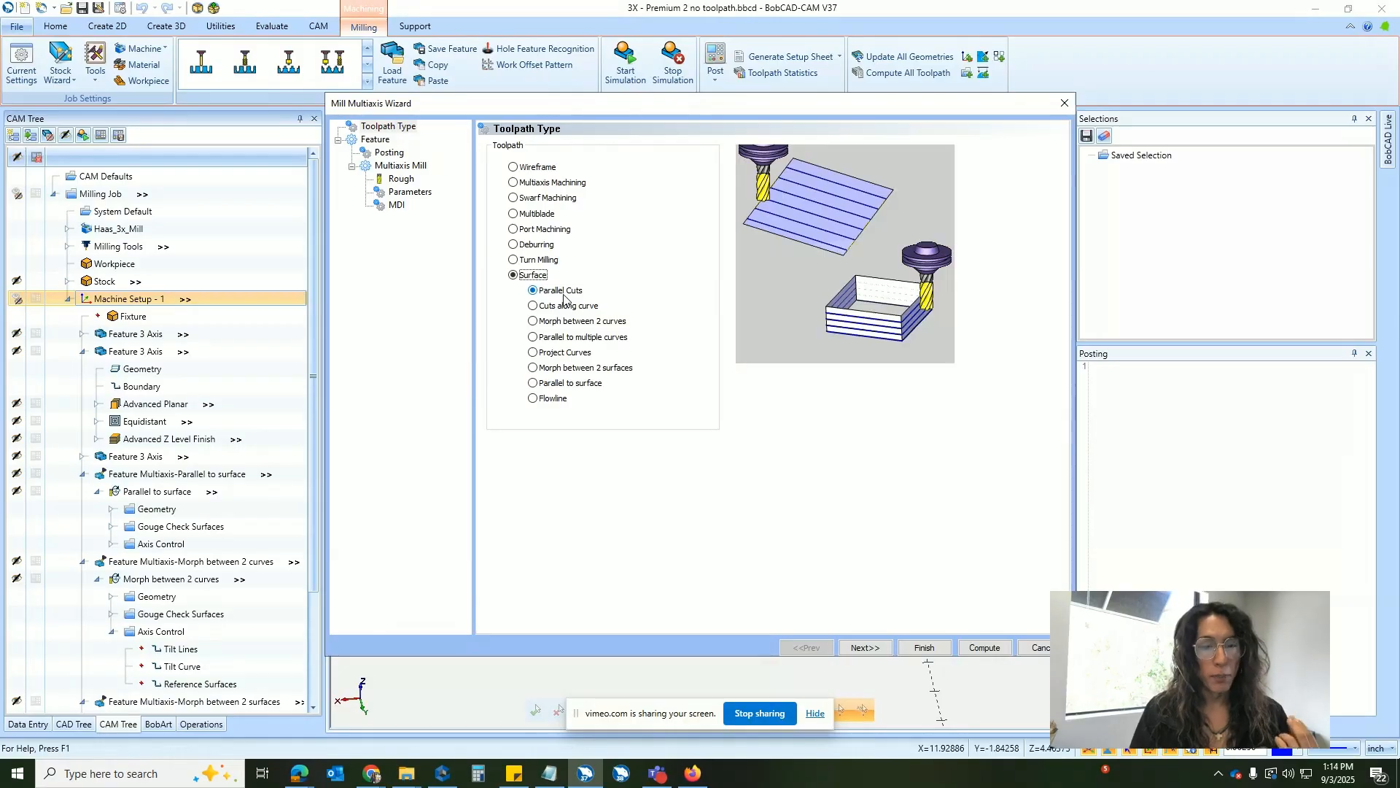
Preview the surface toolpath types from Cuts along curve to Parallel to surface, choose Flowline, and proceed to the Rough tool settings.
click(590, 313)
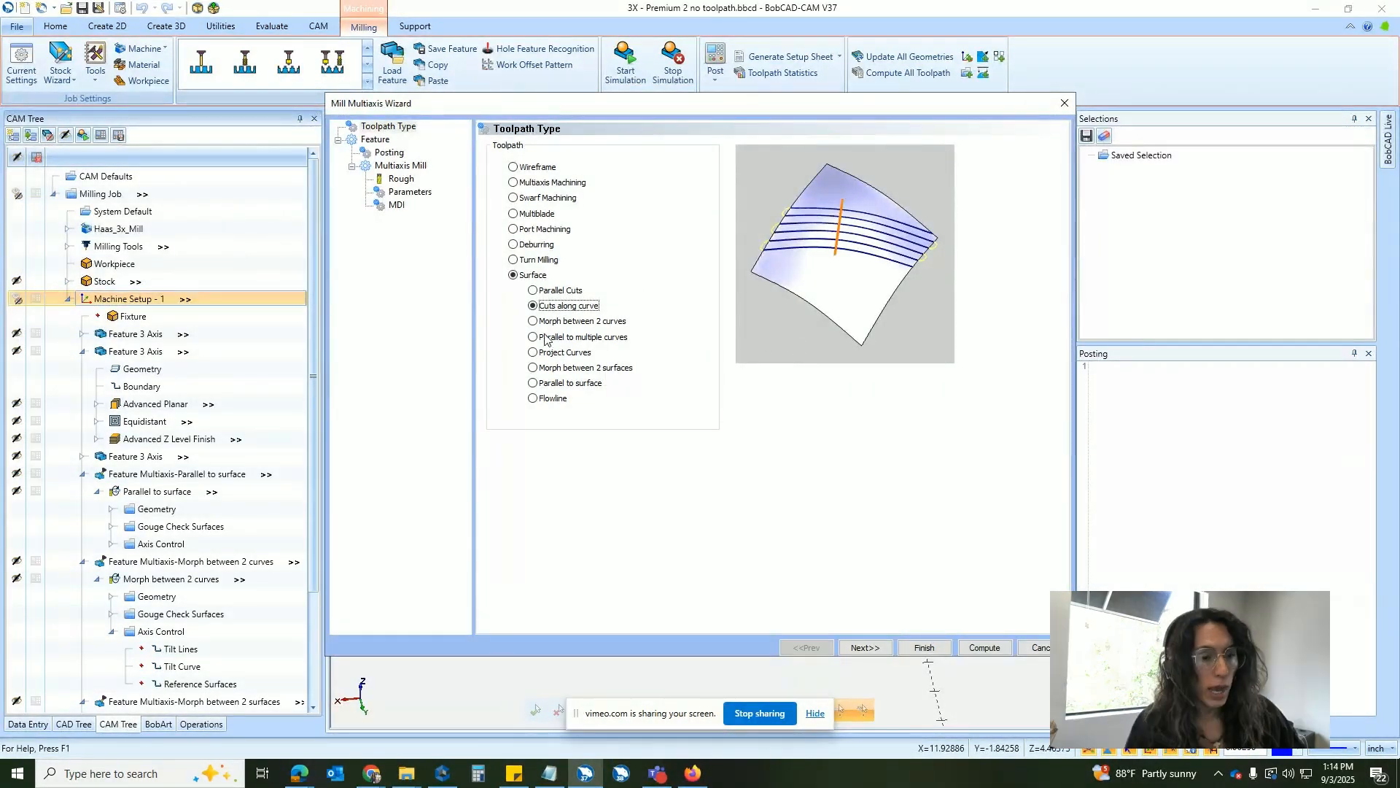
click(582, 321)
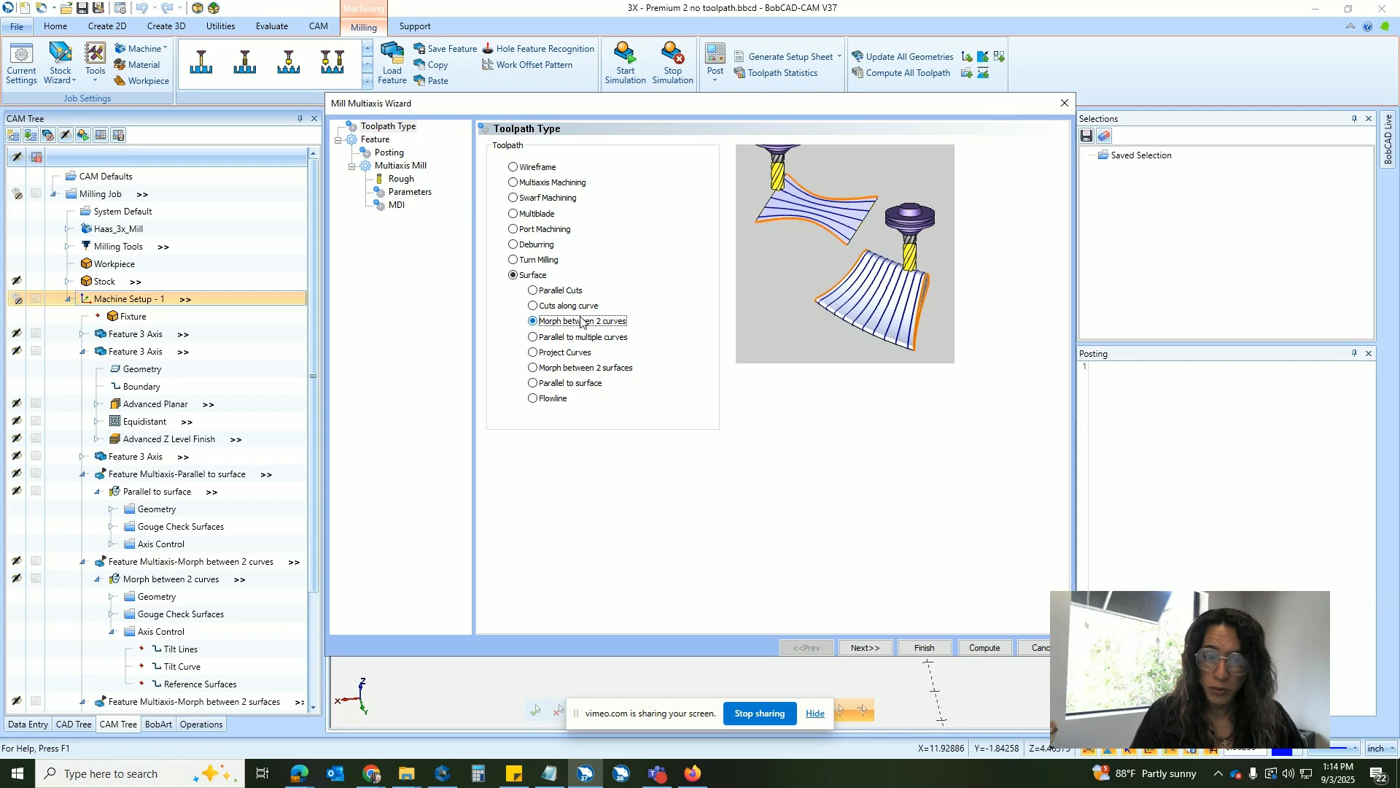
click(584, 338)
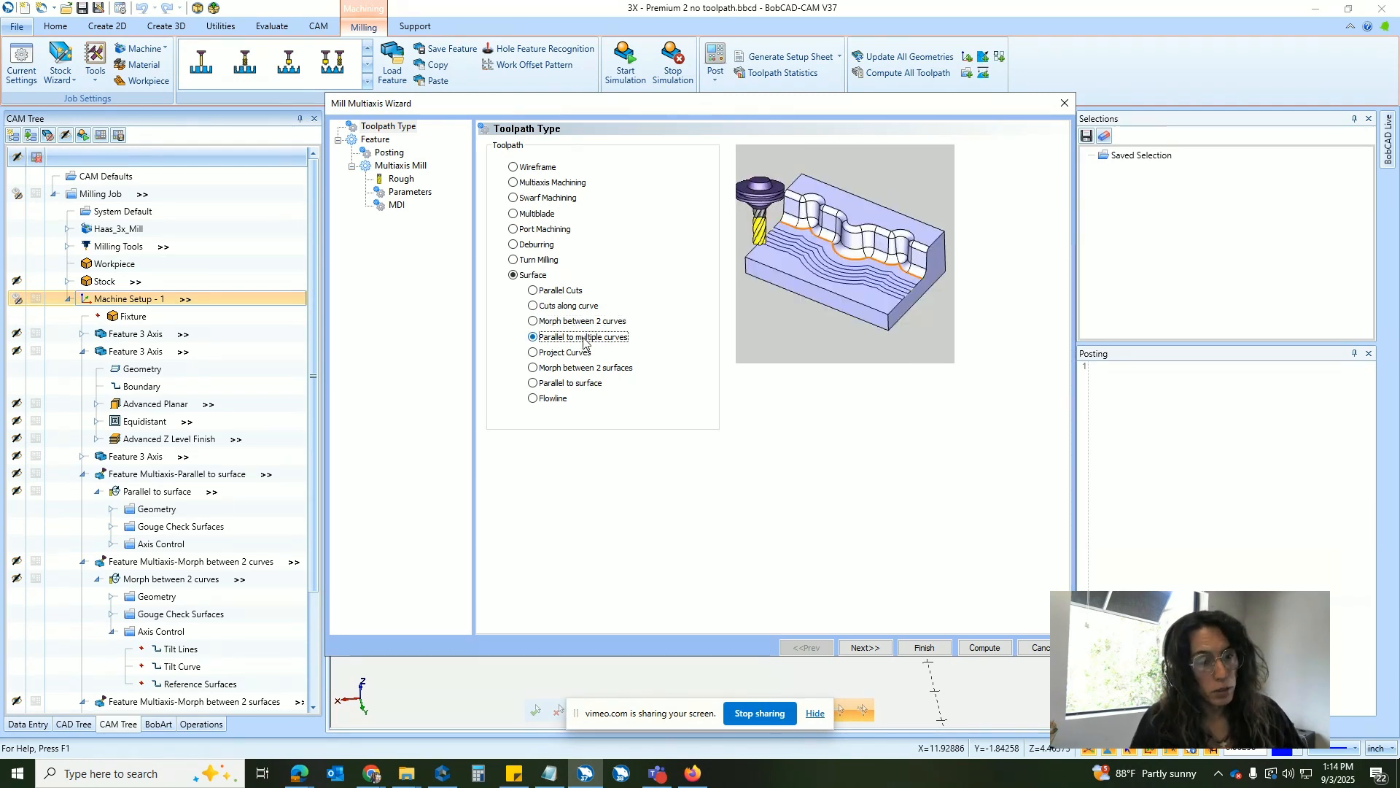
click(576, 353)
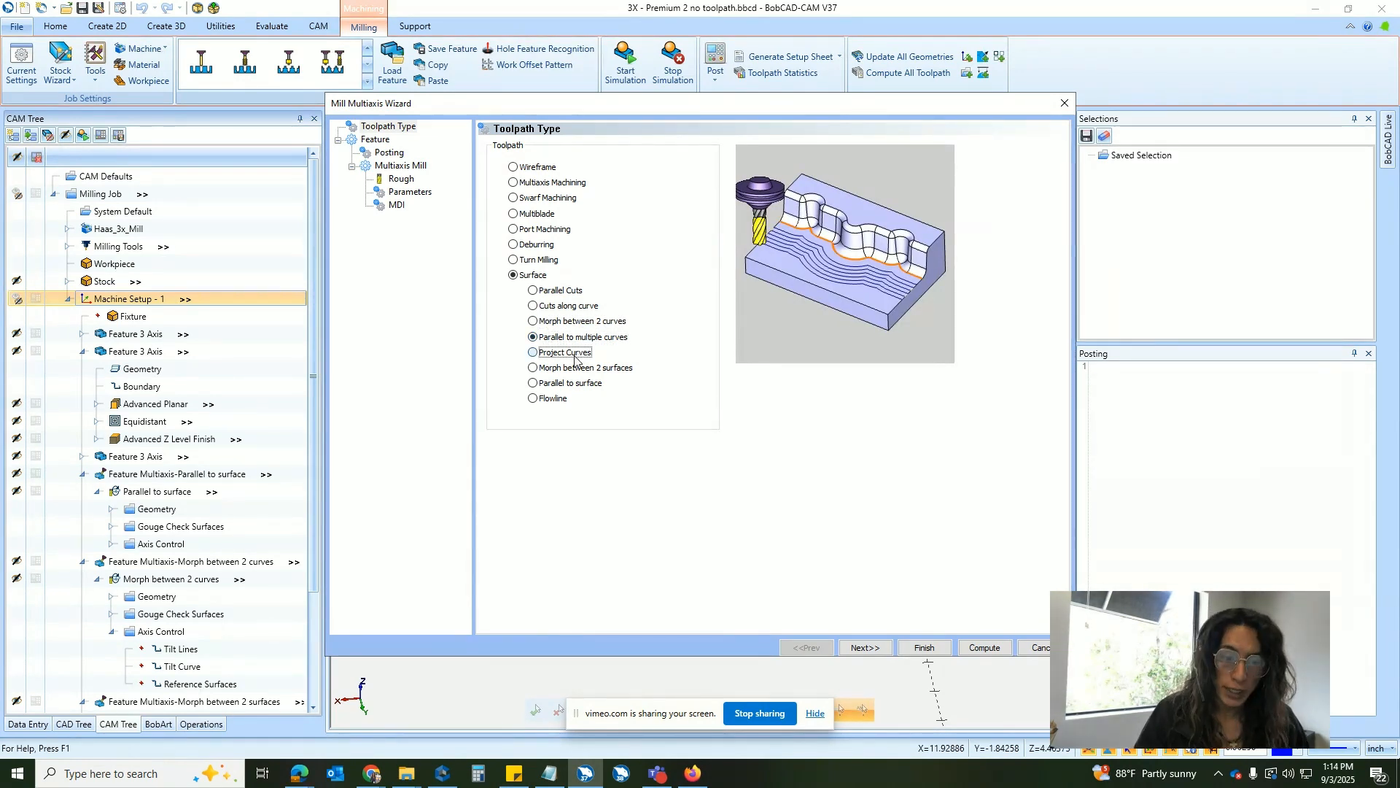
click(583, 370)
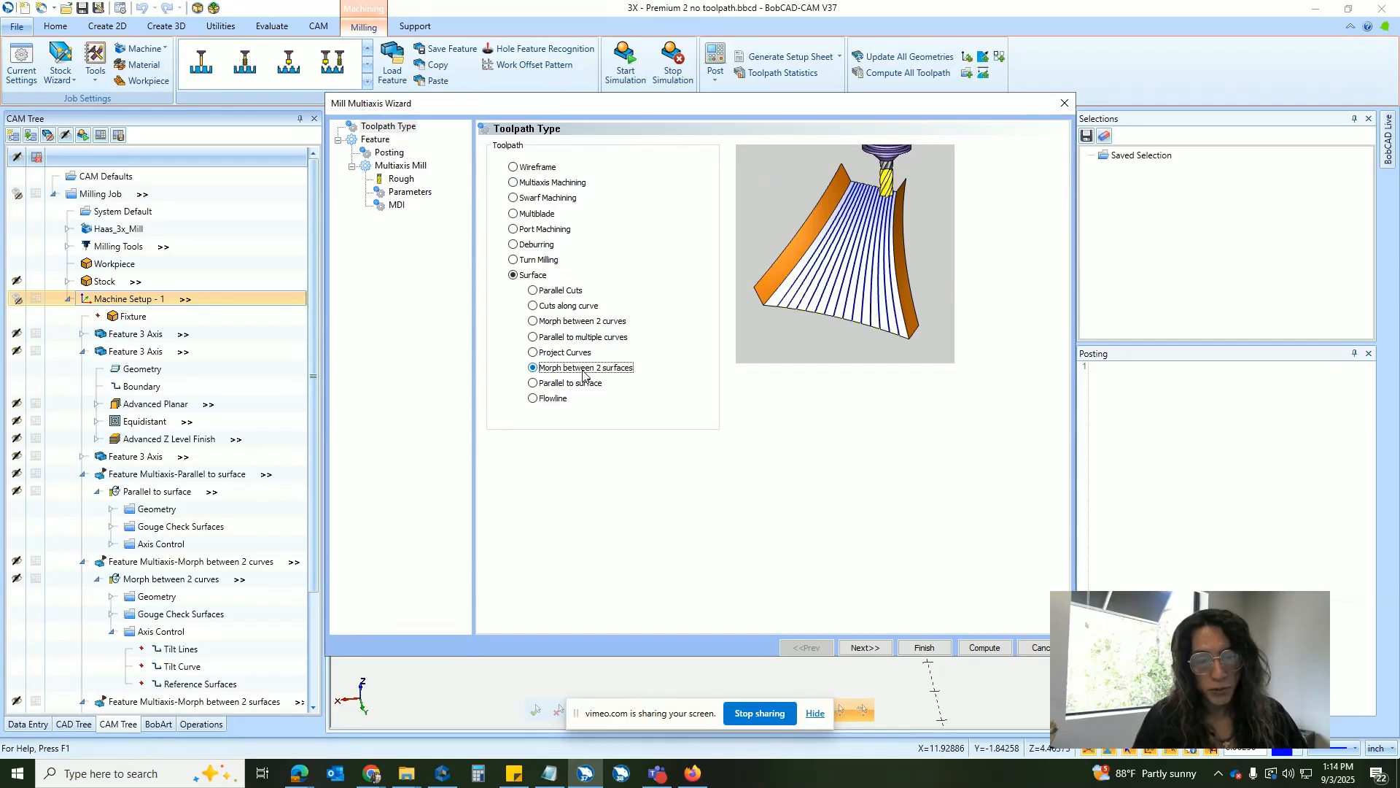
click(585, 387)
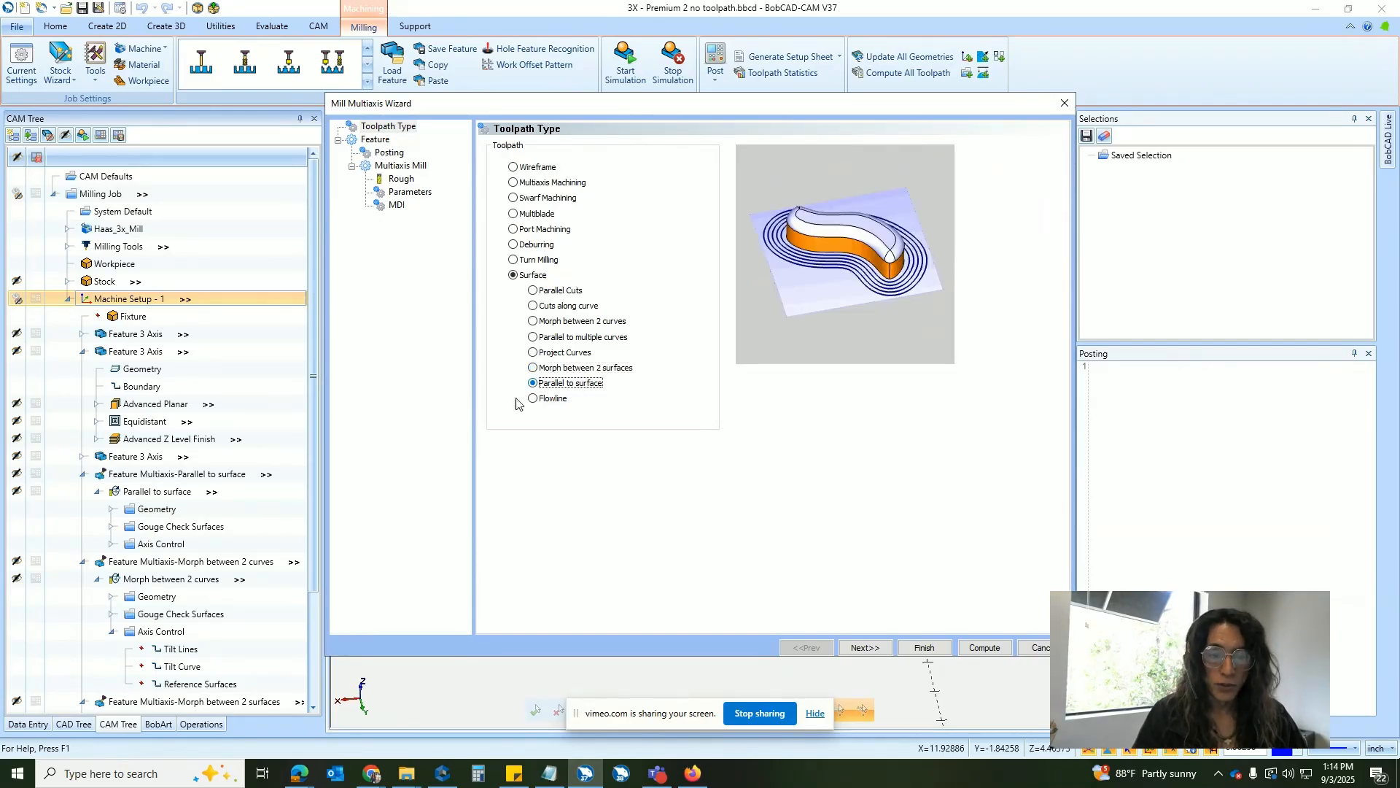
click(563, 402)
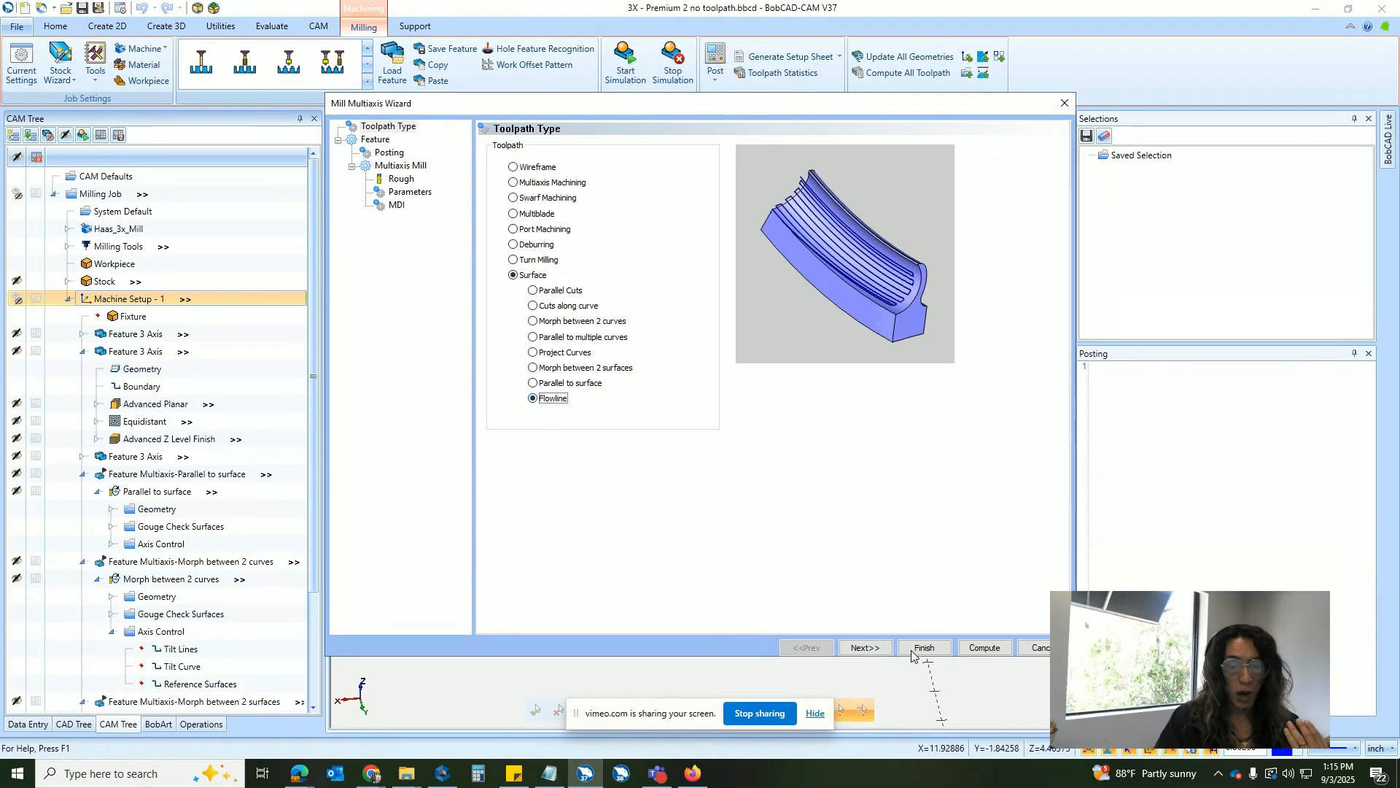
click(873, 649)
click(874, 649)
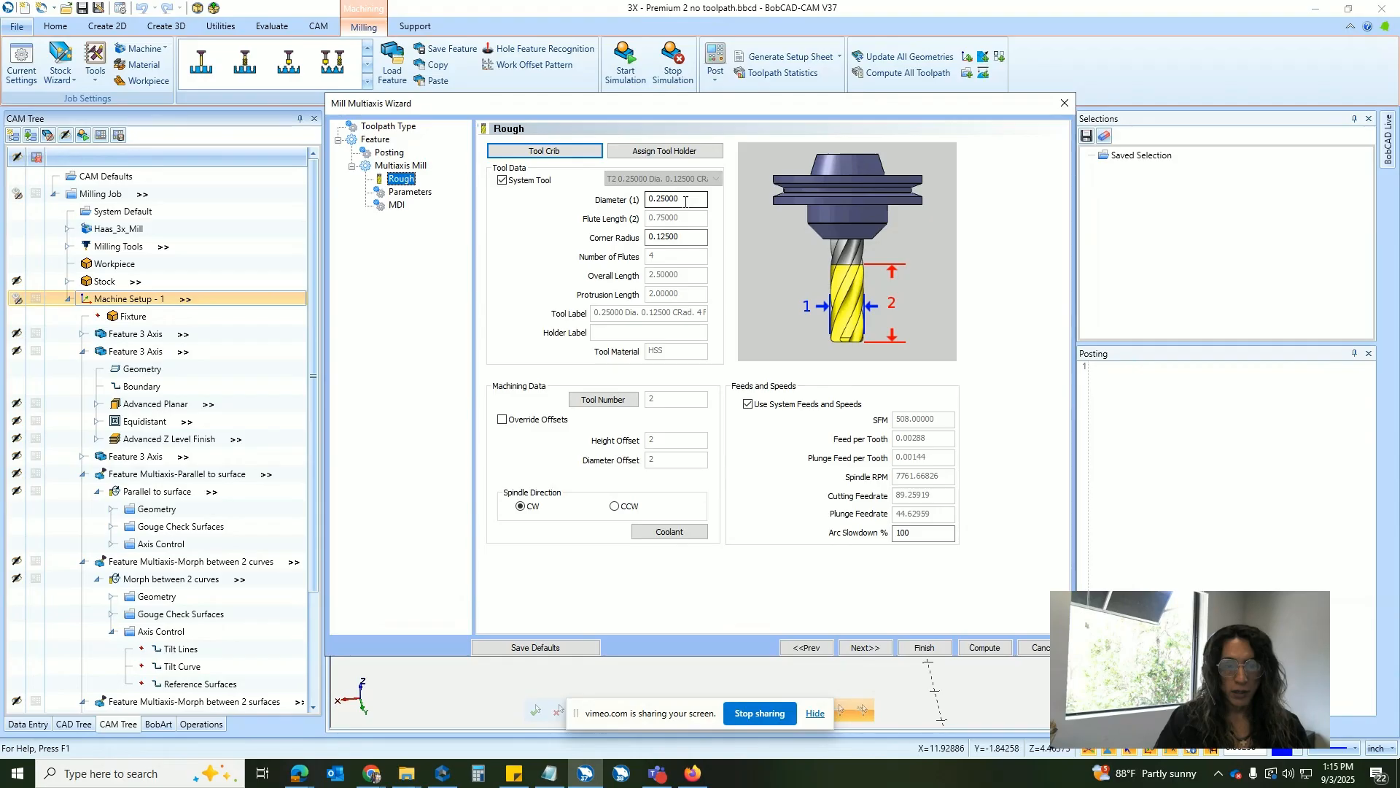
Proceed to the Flowline parameters and pick the channel floor as the drive surface.
click(862, 647)
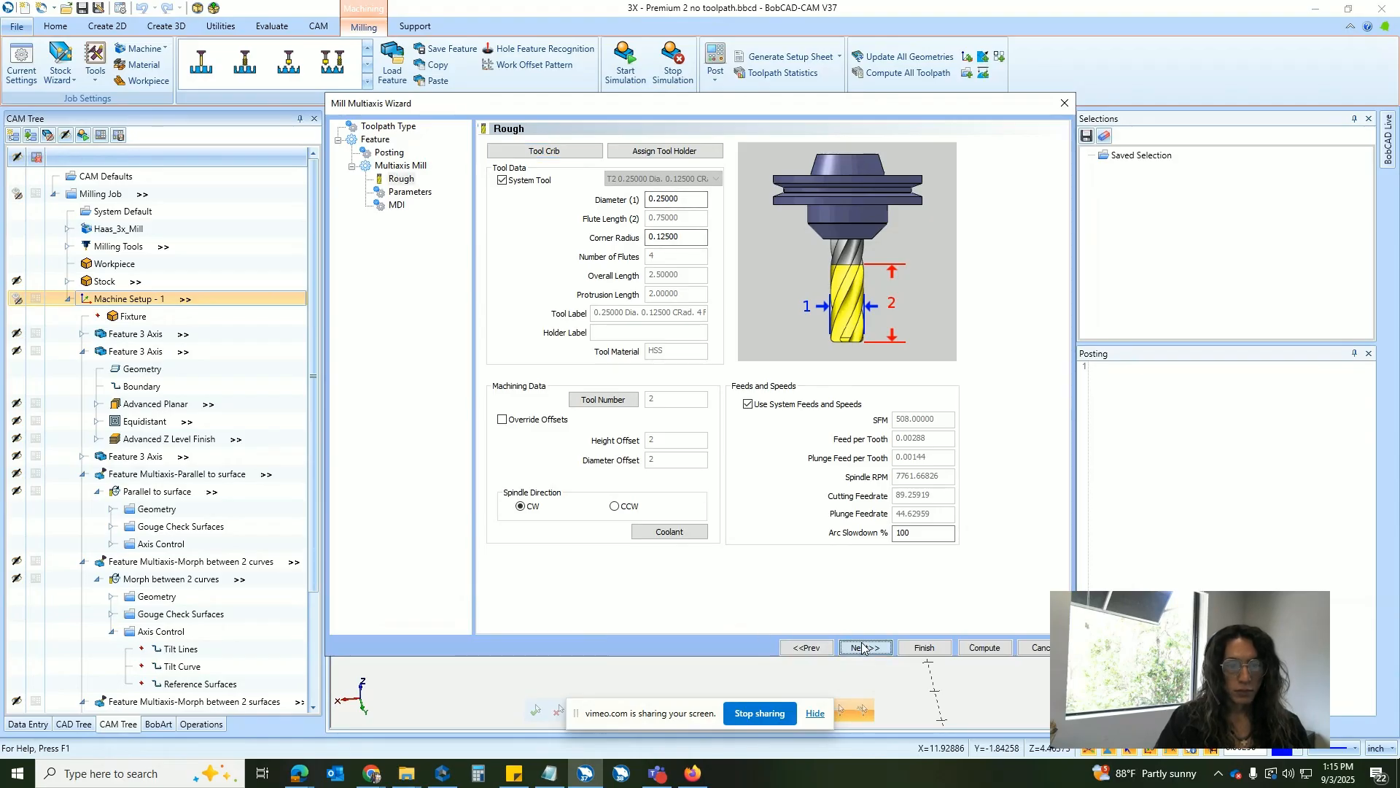
click(809, 439)
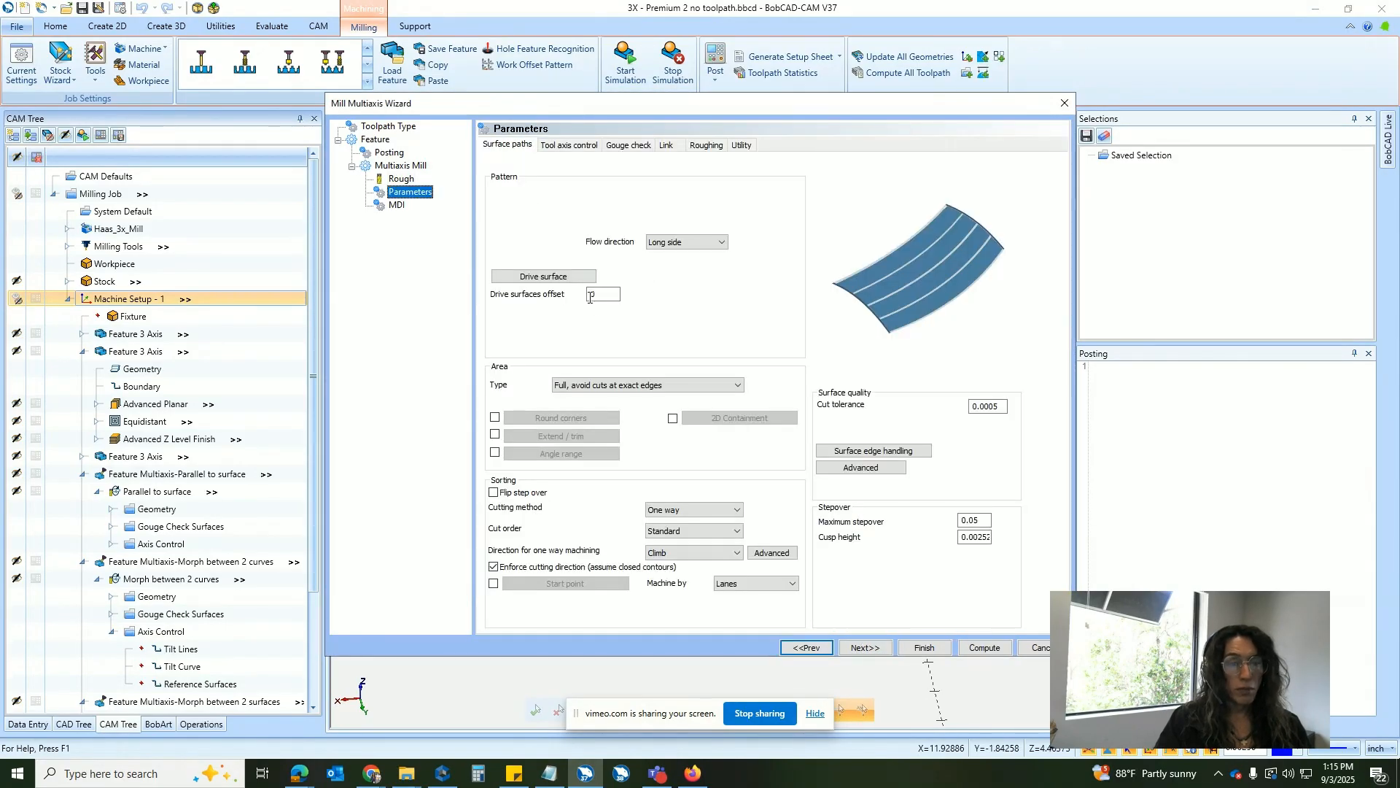
click(543, 275)
middle_drag(446, 386, 611, 332)
click(608, 337)
click(146, 272)
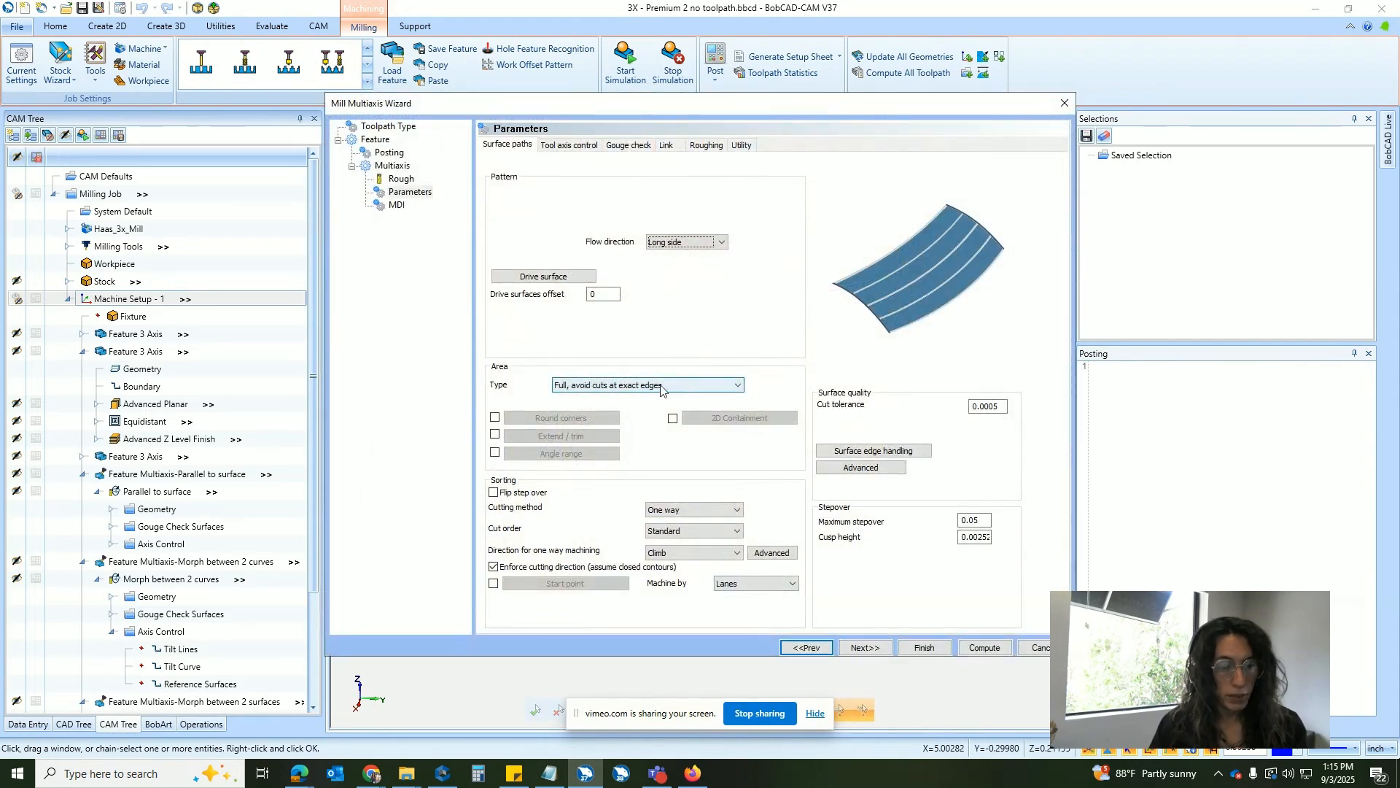
Enable Extend / trim and set the tangential start and end extensions to 50% of the tool diameter.
click(494, 434)
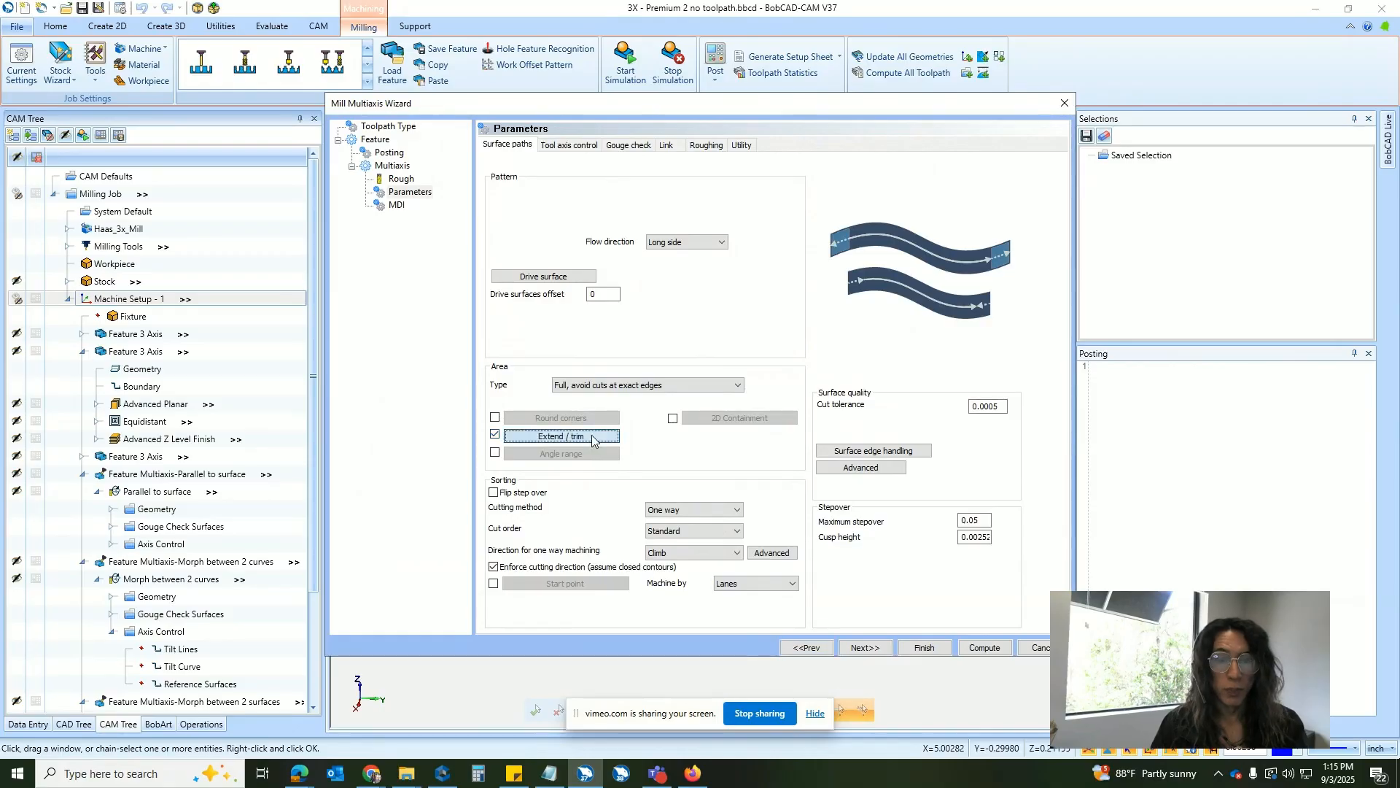
click(592, 437)
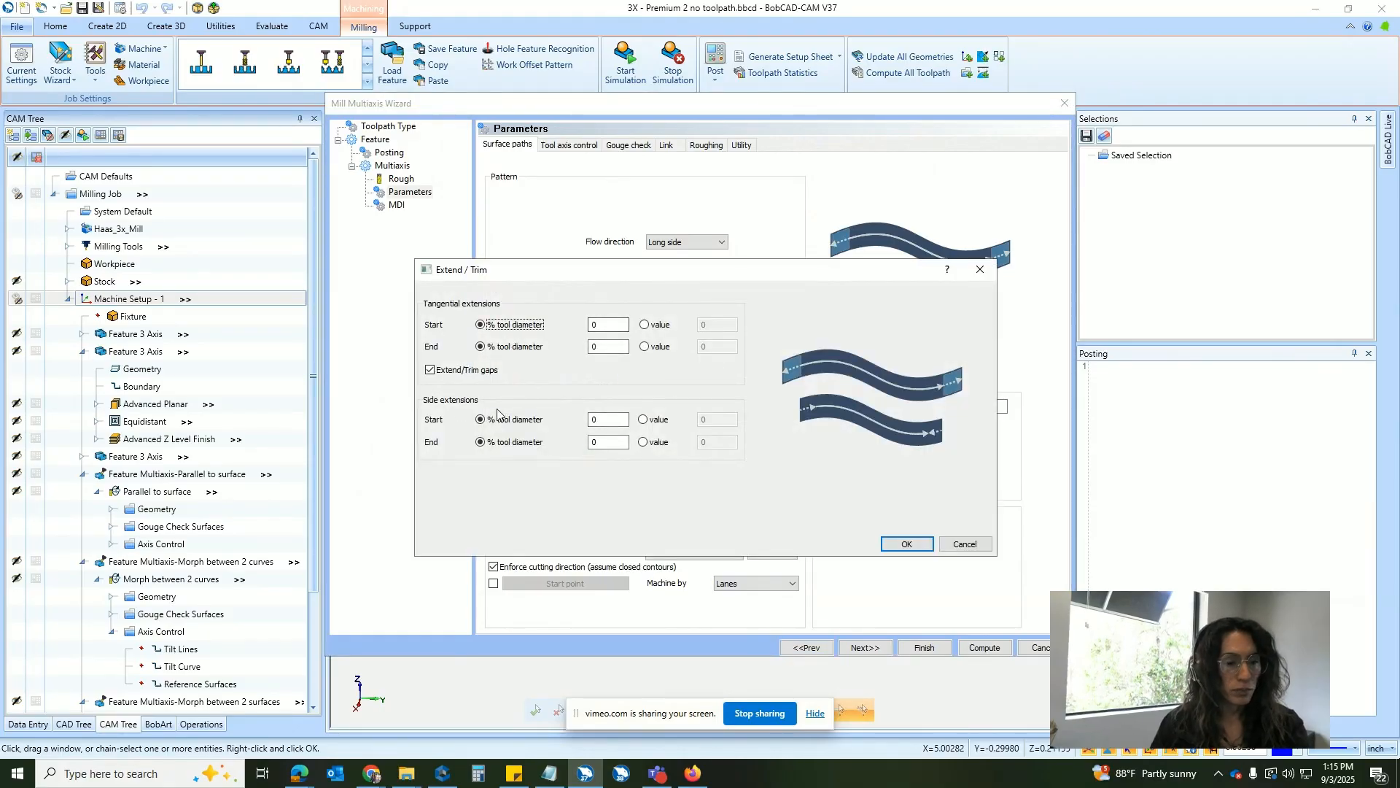
click(621, 326)
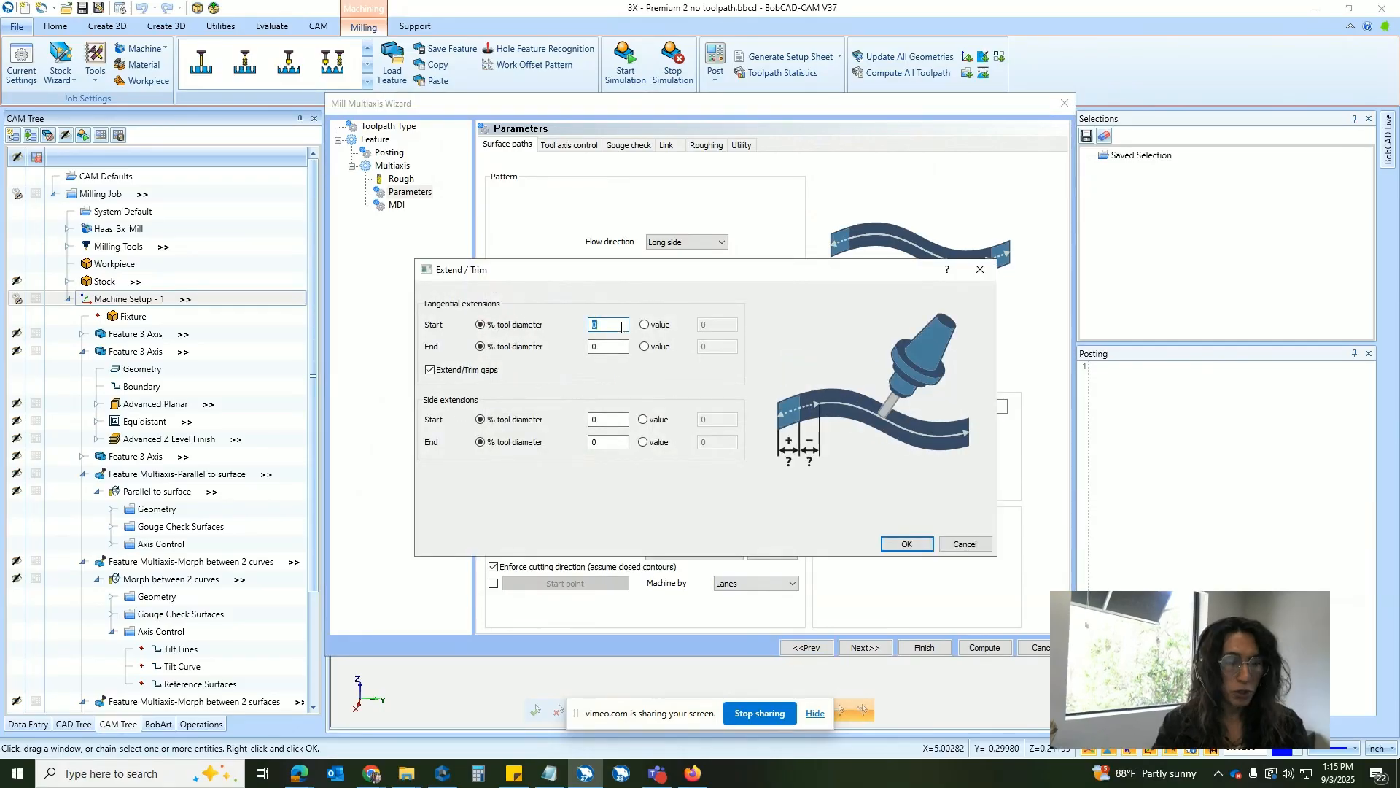
key(Tab)
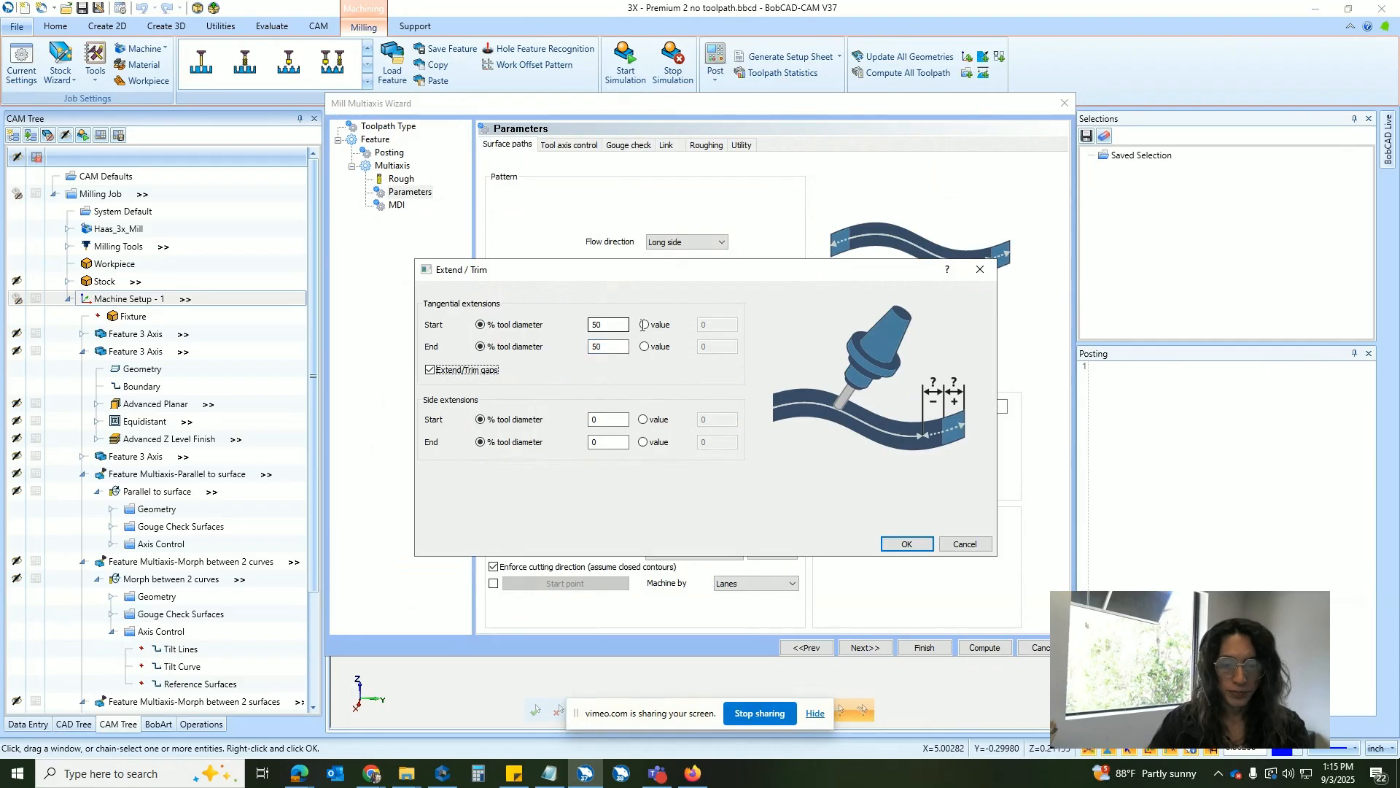
click(907, 543)
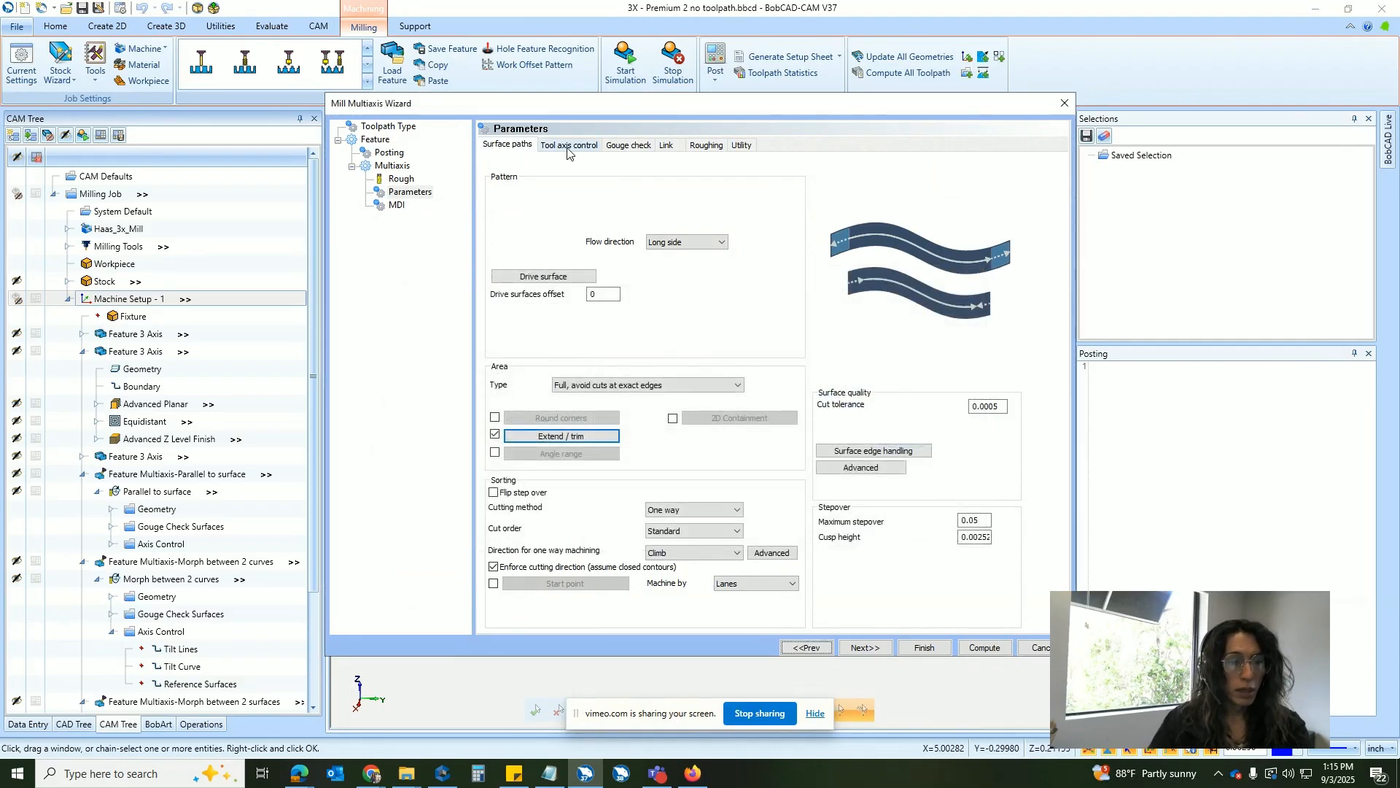
Set the tool axis output format to 3 Axis and compute the Flowline toolpath, then inspect its passes.
click(568, 145)
click(612, 168)
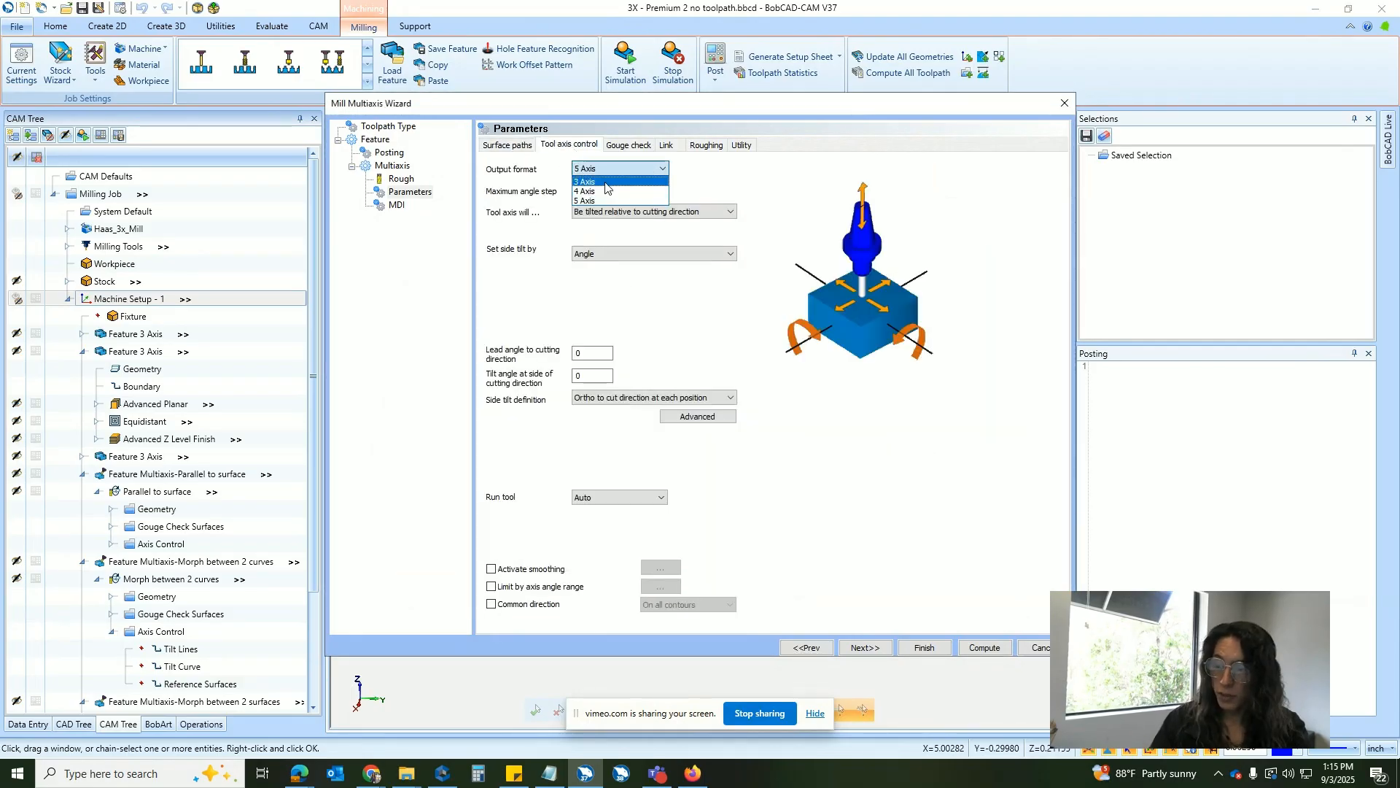
click(606, 182)
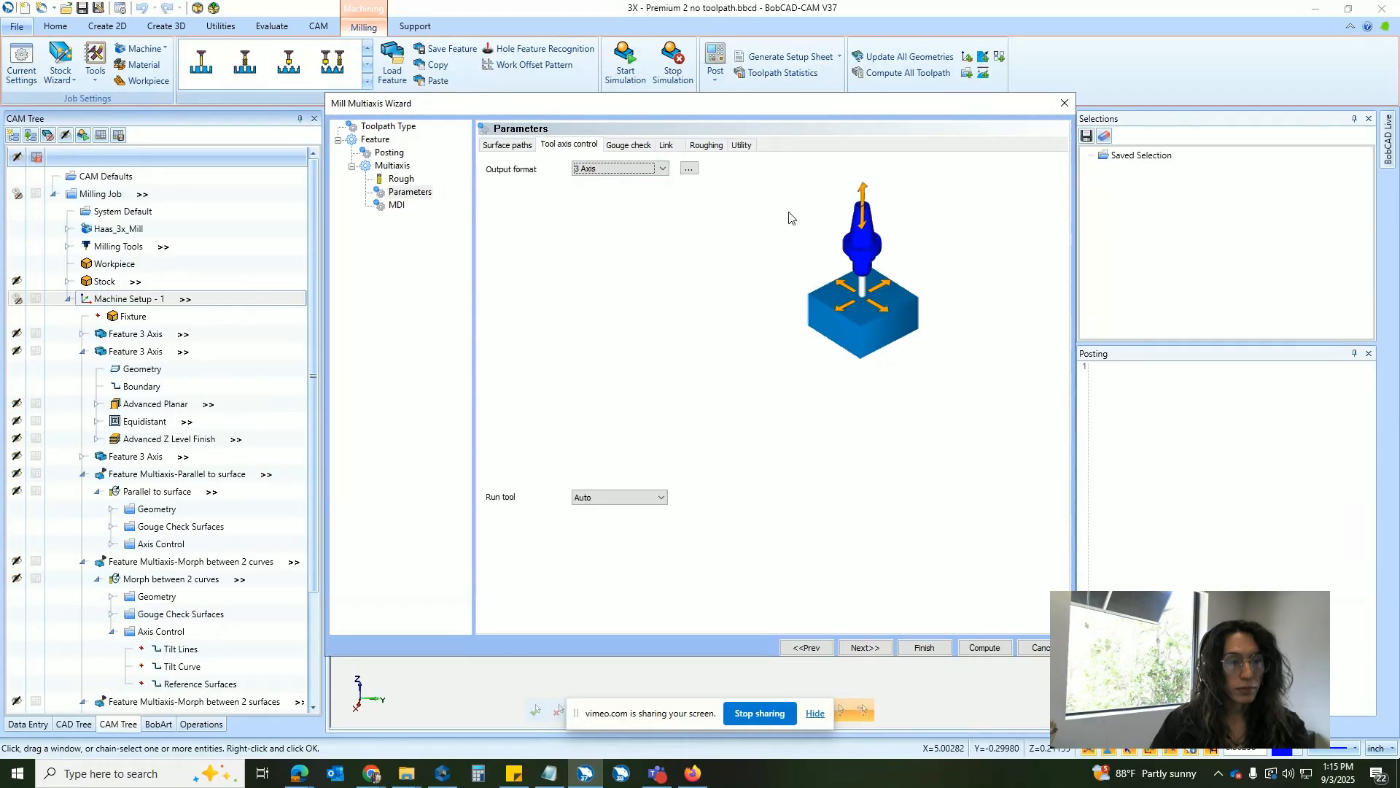
click(865, 647)
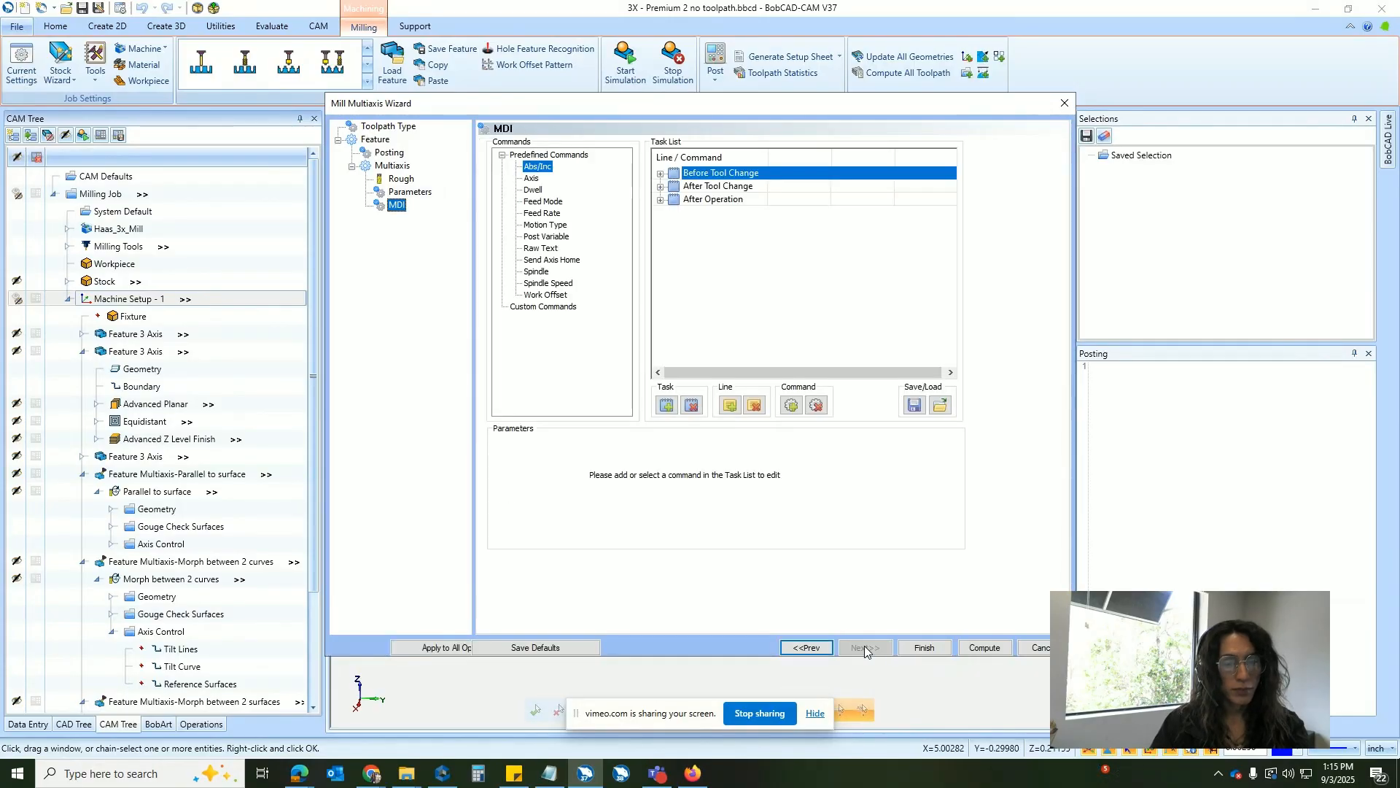
click(971, 649)
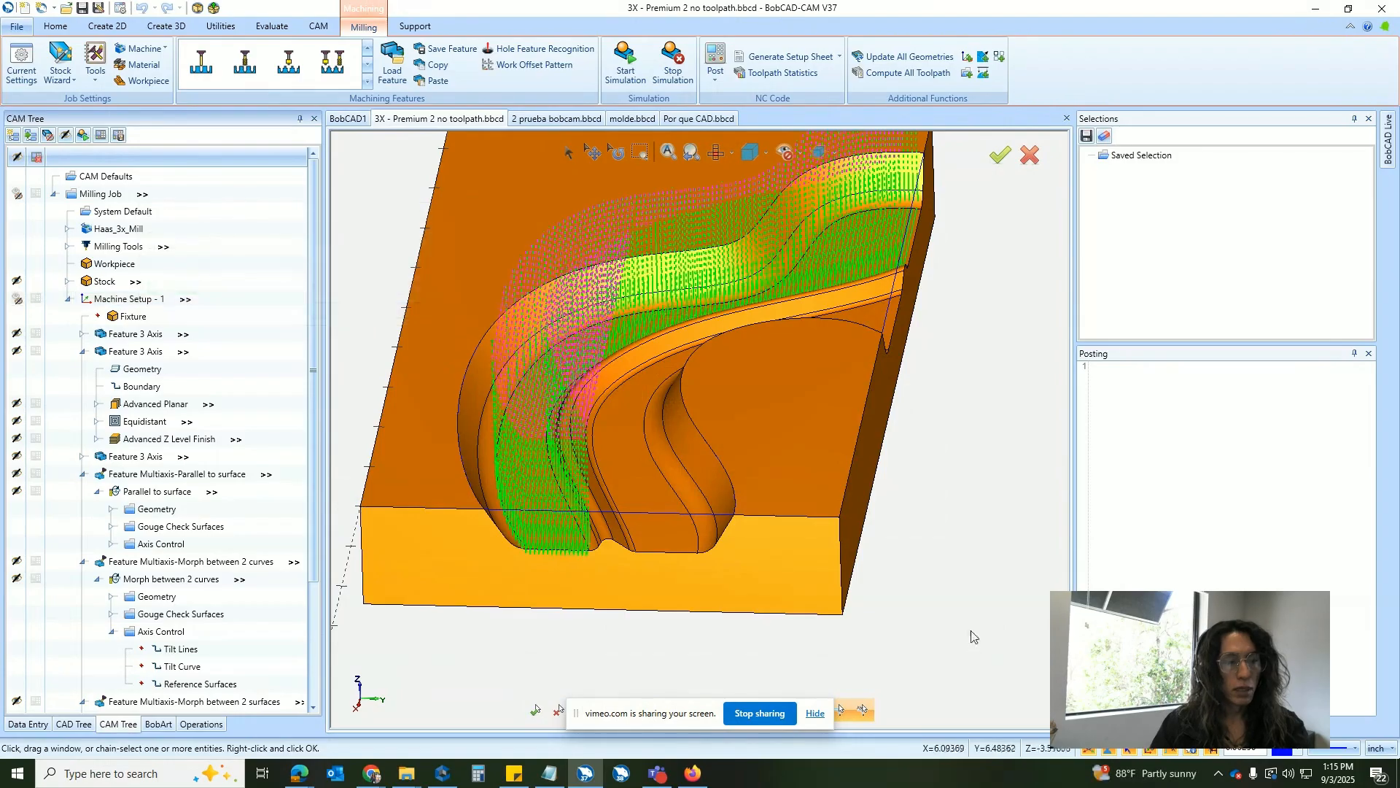
scroll(782, 466, up, 5)
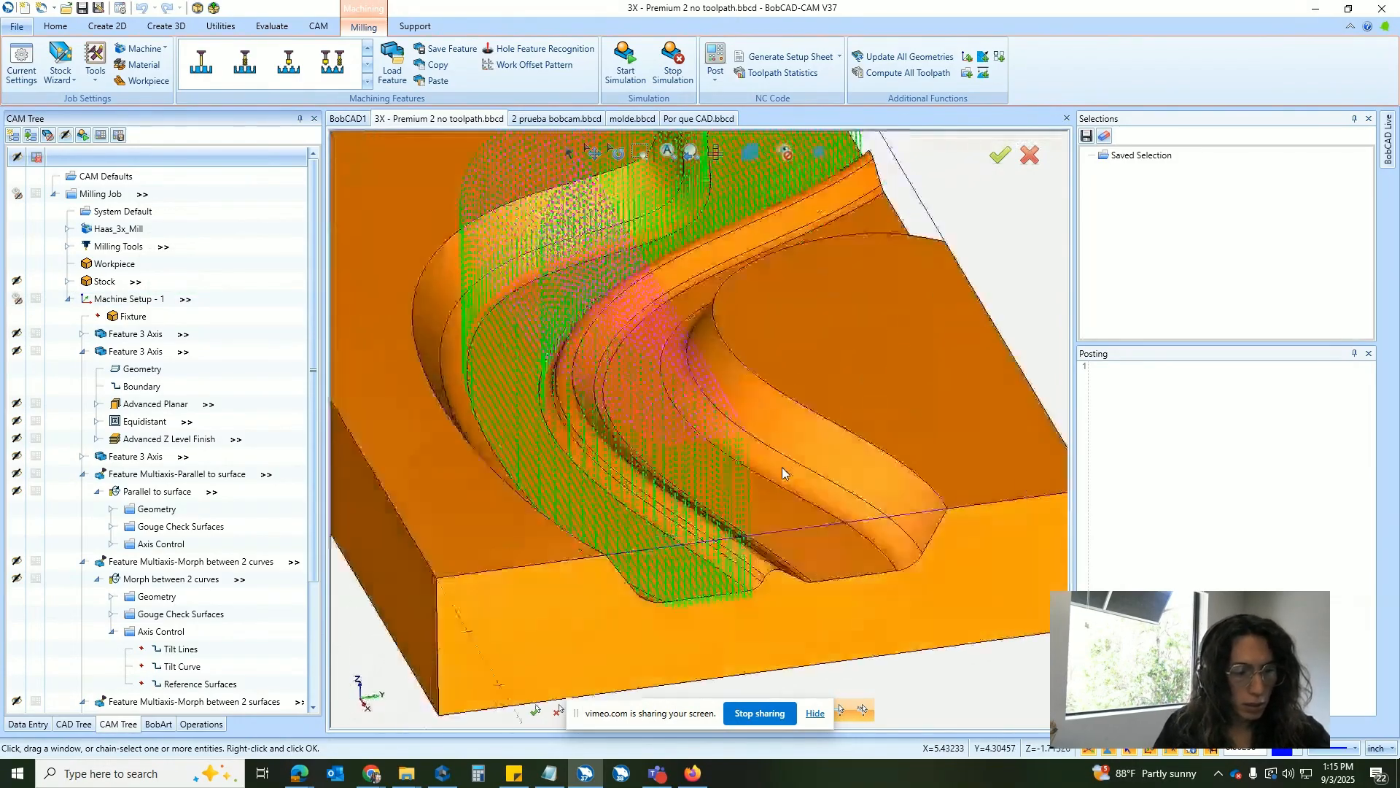
scroll(447, 409, up, 5)
middle_drag(446, 410, 417, 408)
Reopen the last Flowline operation, try the Short side and U - direction options, set flow direction to V - direction and recompute.
scroll(186, 512, down, 2)
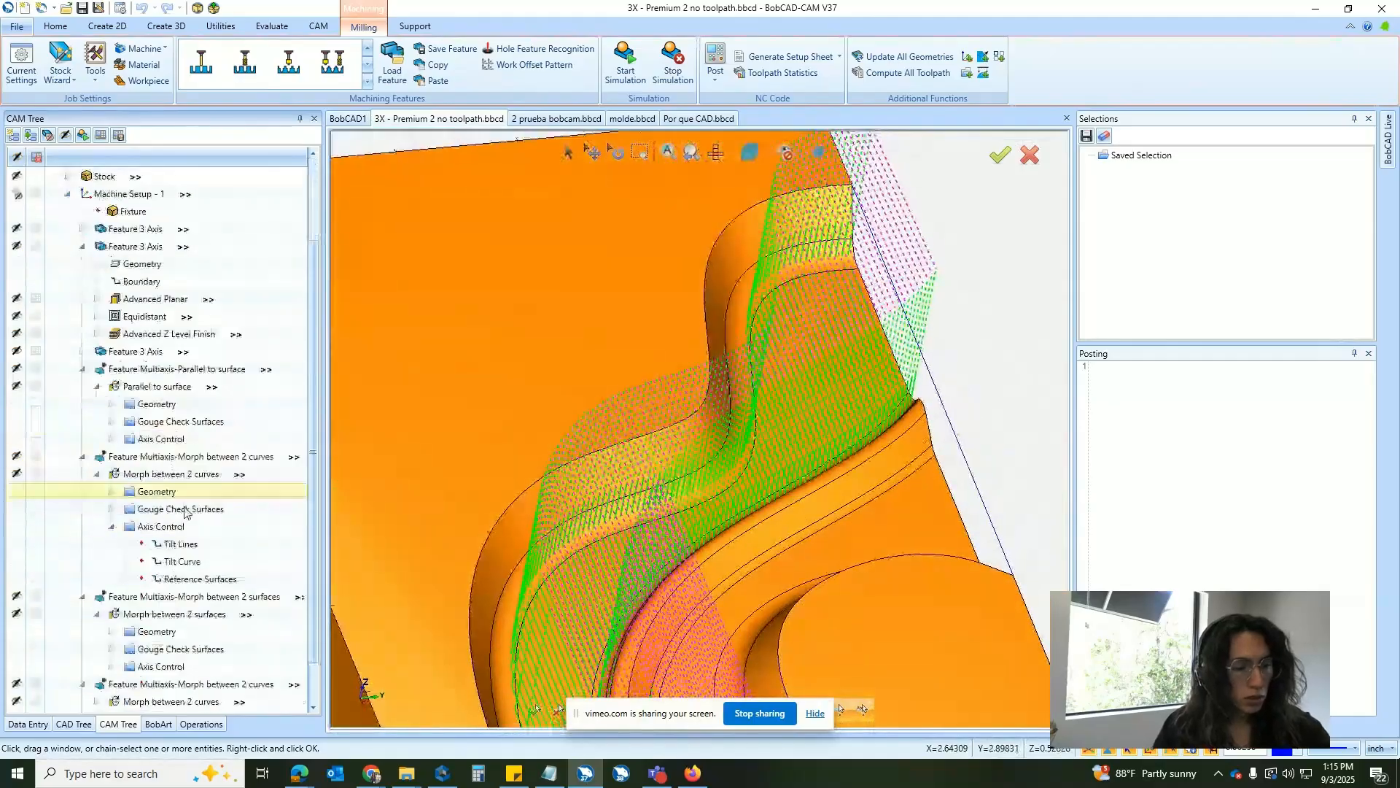
scroll(175, 555, down, 2)
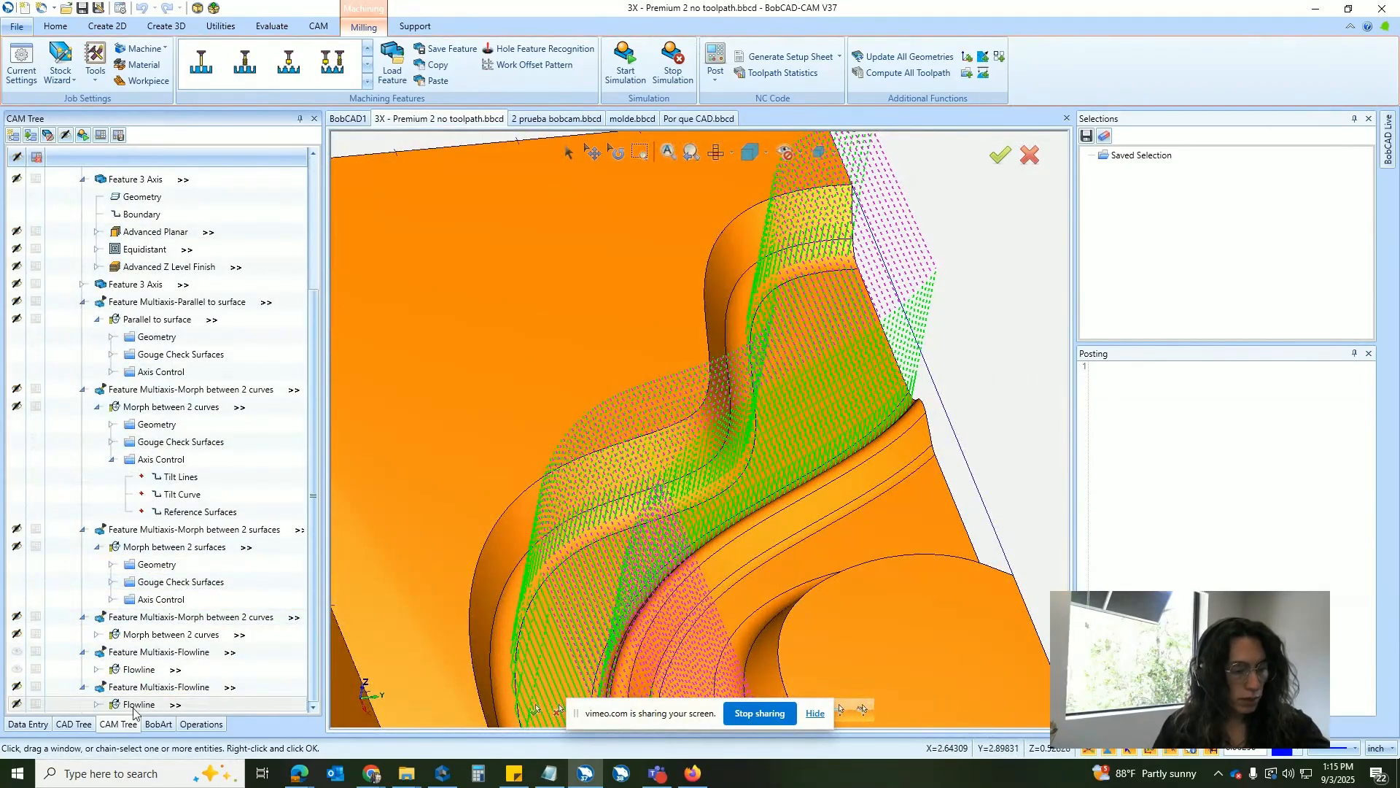
double_click(133, 706)
click(406, 193)
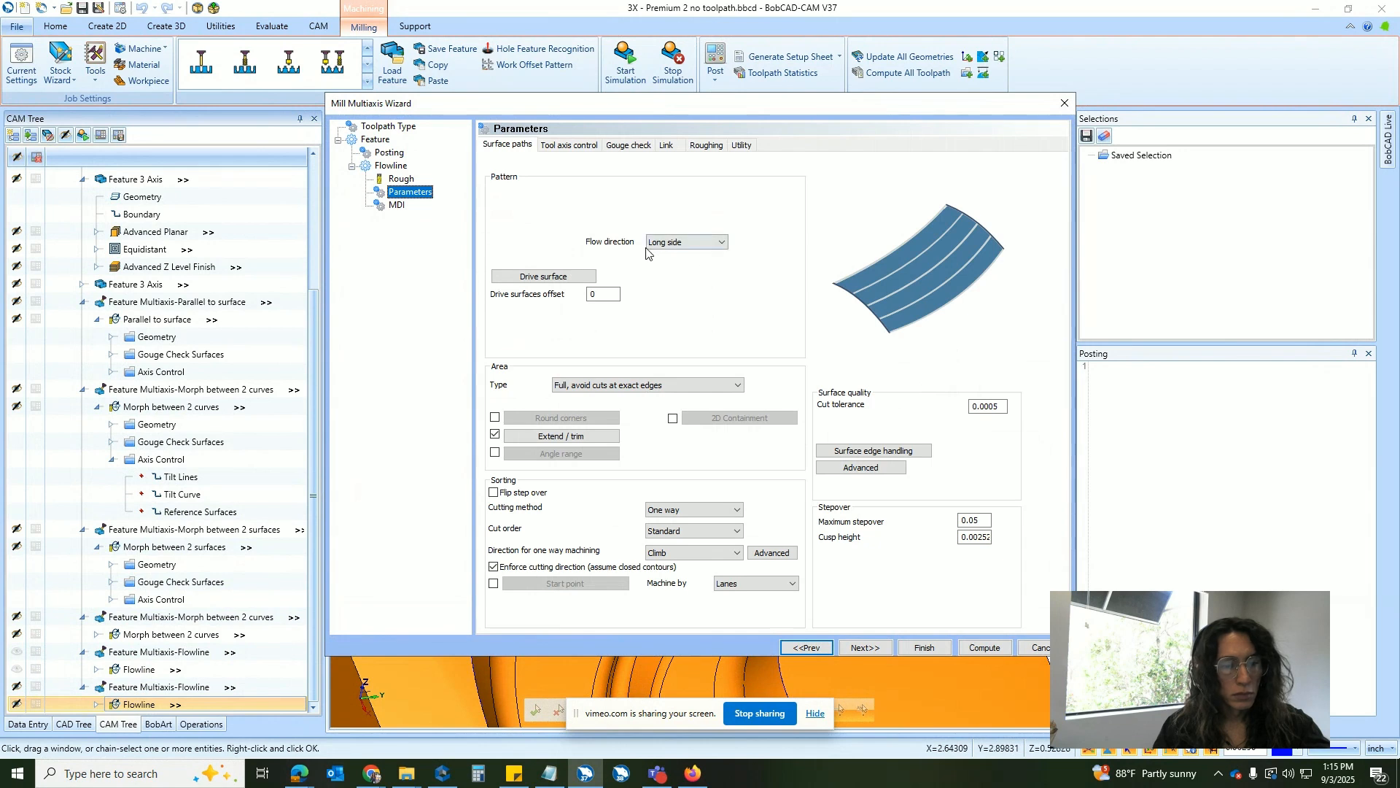
click(696, 242)
click(701, 266)
click(688, 244)
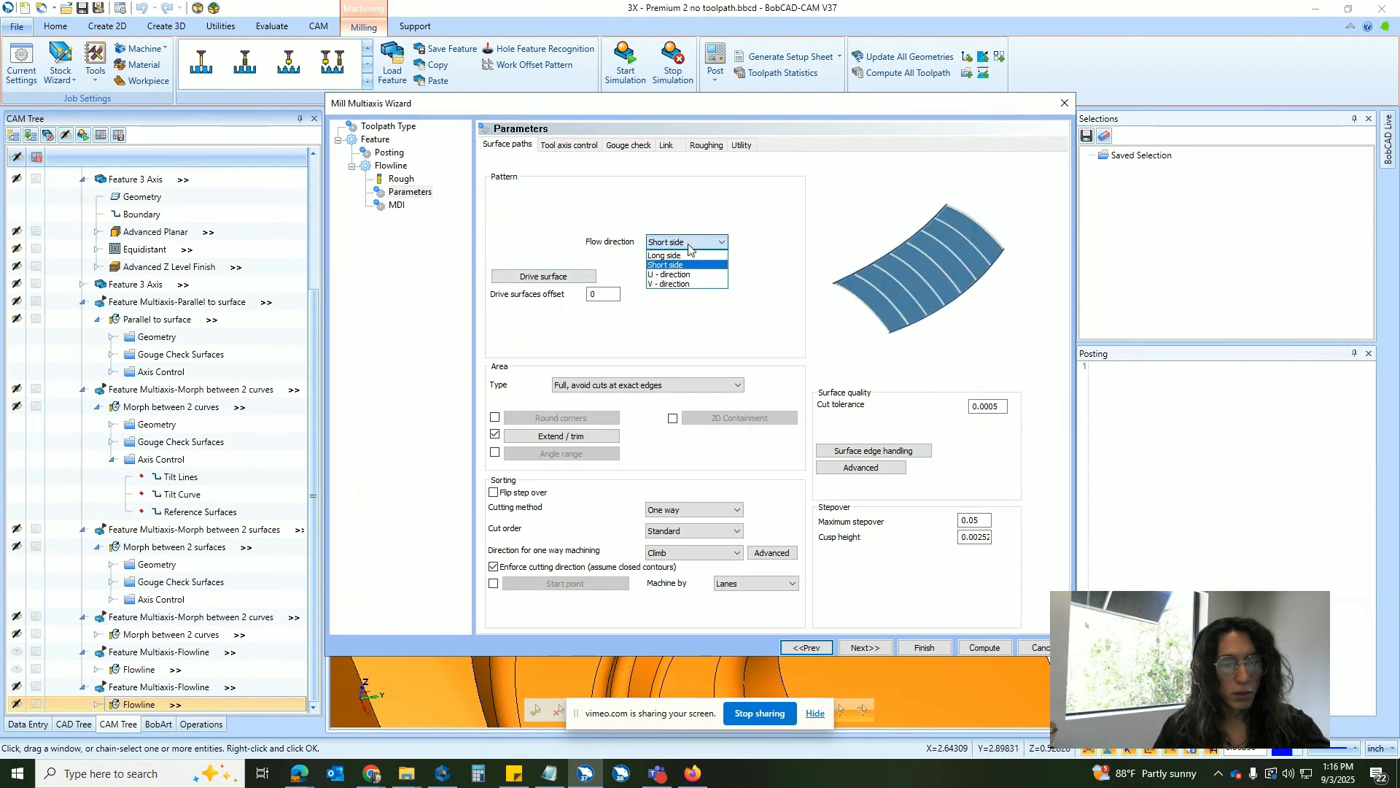
click(683, 274)
click(686, 242)
click(678, 284)
click(982, 646)
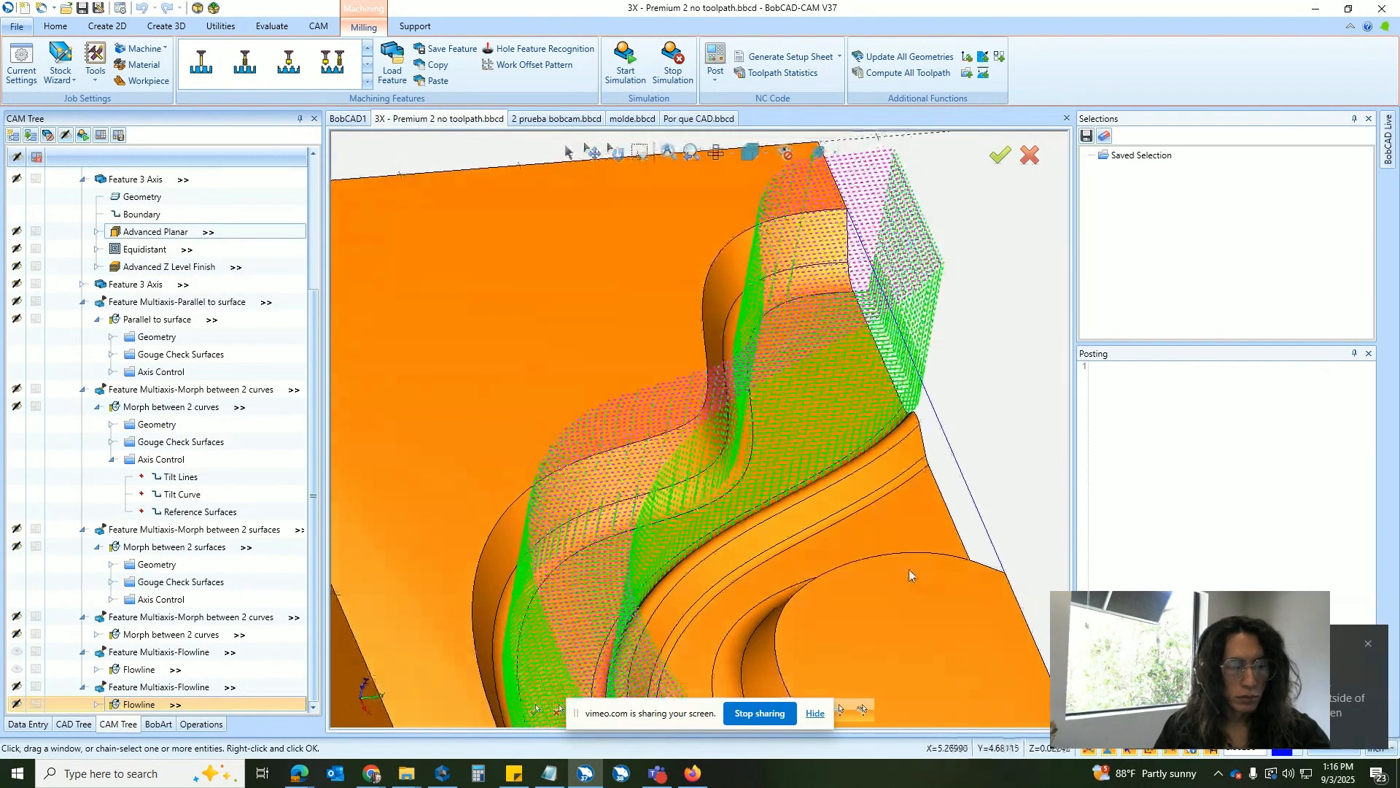
Inspect the recomputed Flowline toolpath along the channel, comparing the view with the other Flowline operation selected.
click(172, 668)
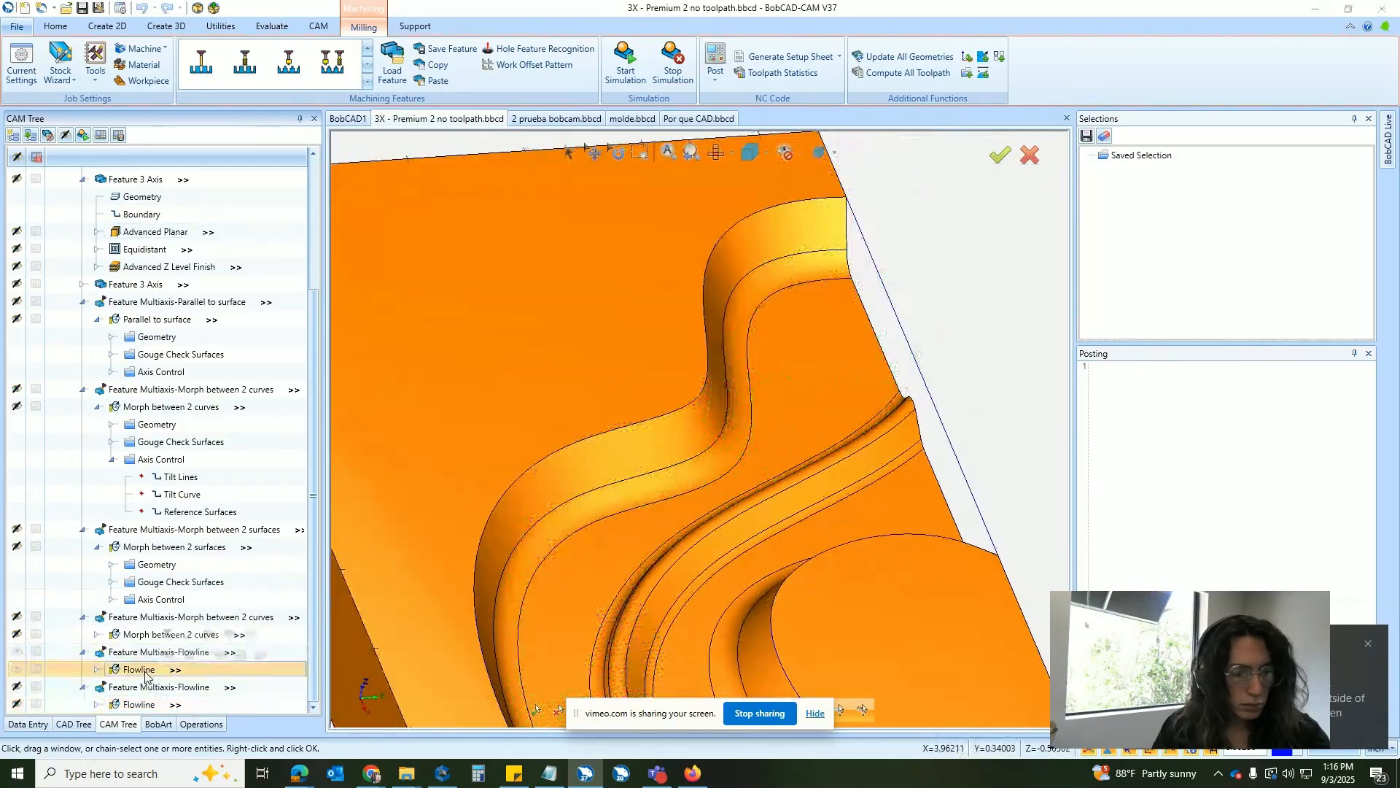
drag(145, 635, 155, 413)
middle_drag(627, 398, 350, 466)
click(136, 704)
middle_drag(335, 627, 530, 416)
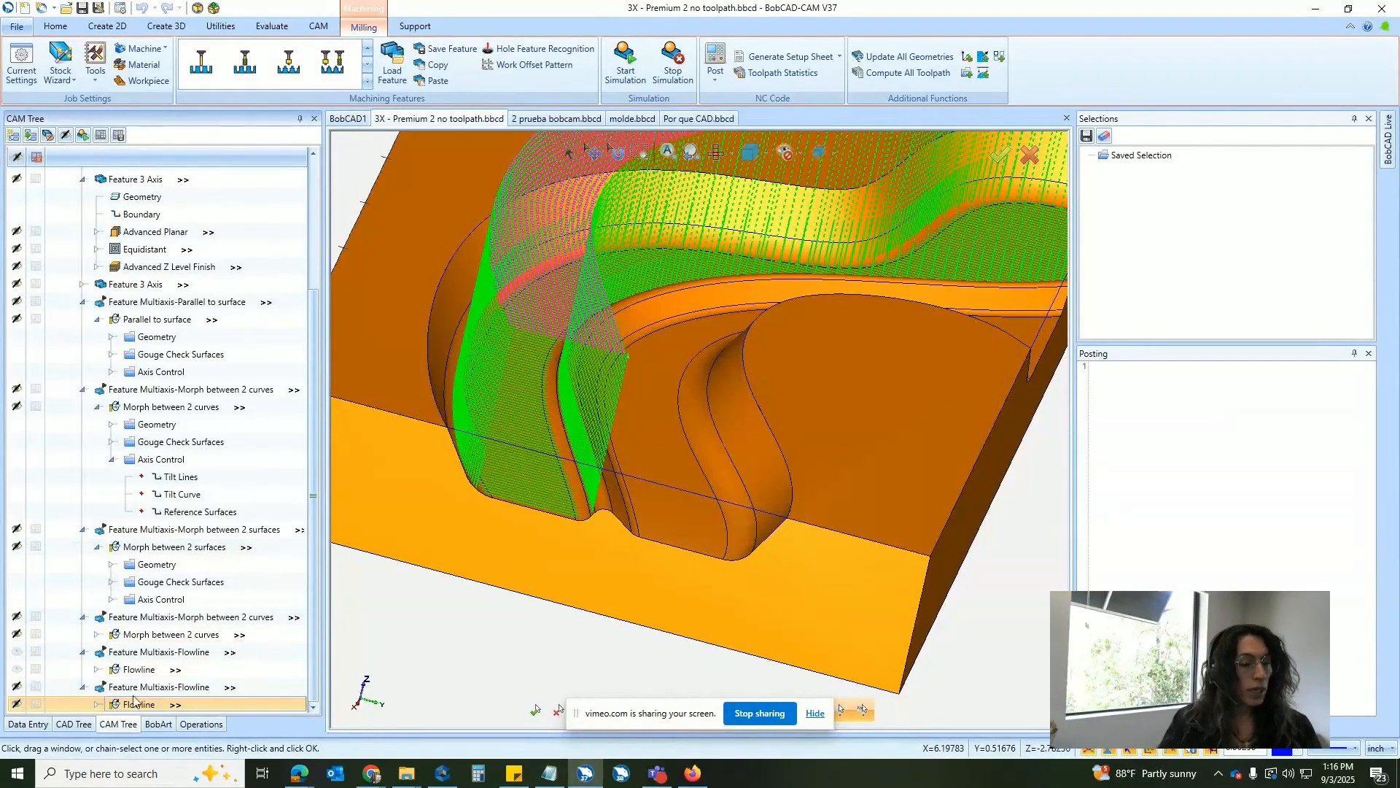
Delete the last Feature Multiaxis-Flowline from the machine setup.
click(134, 670)
right_click(135, 670)
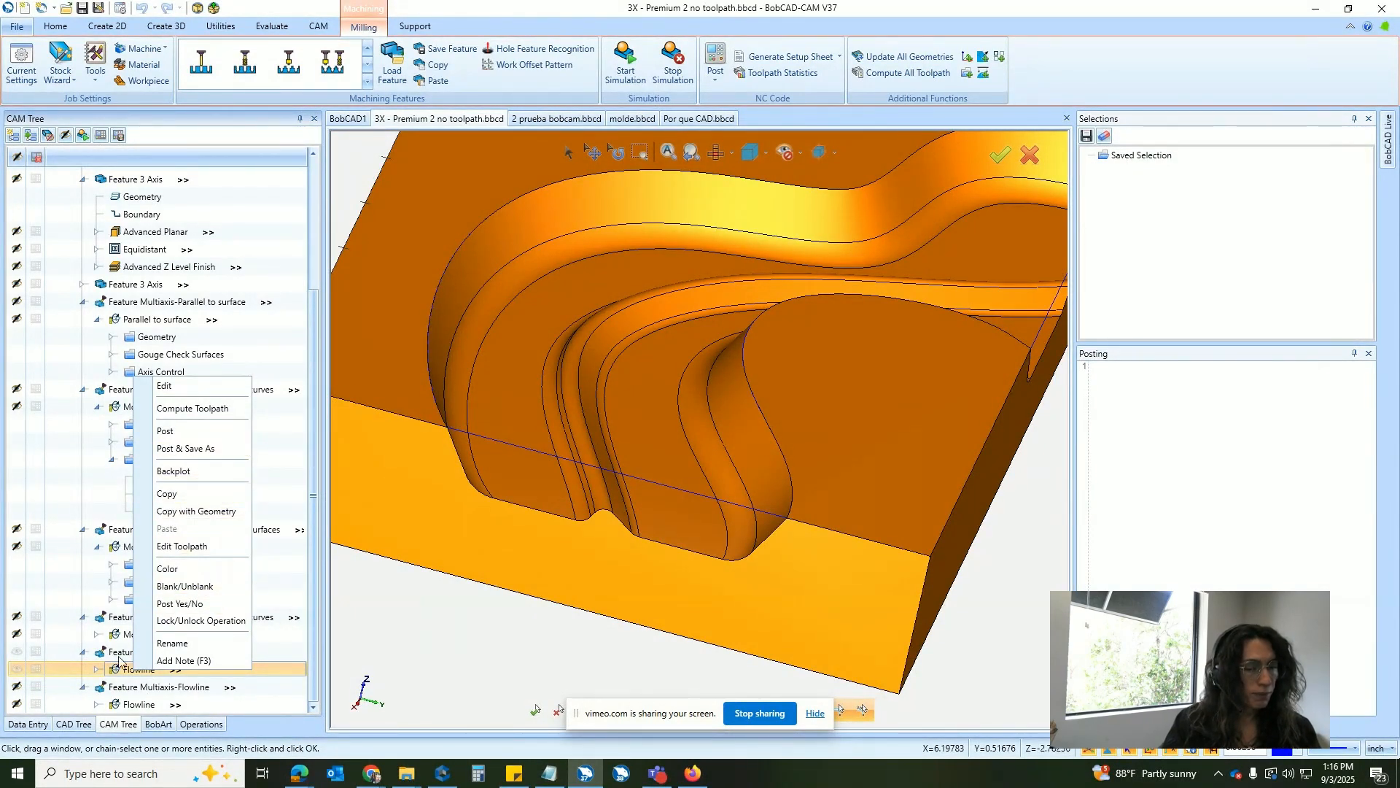
click(117, 688)
right_click(118, 686)
click(171, 635)
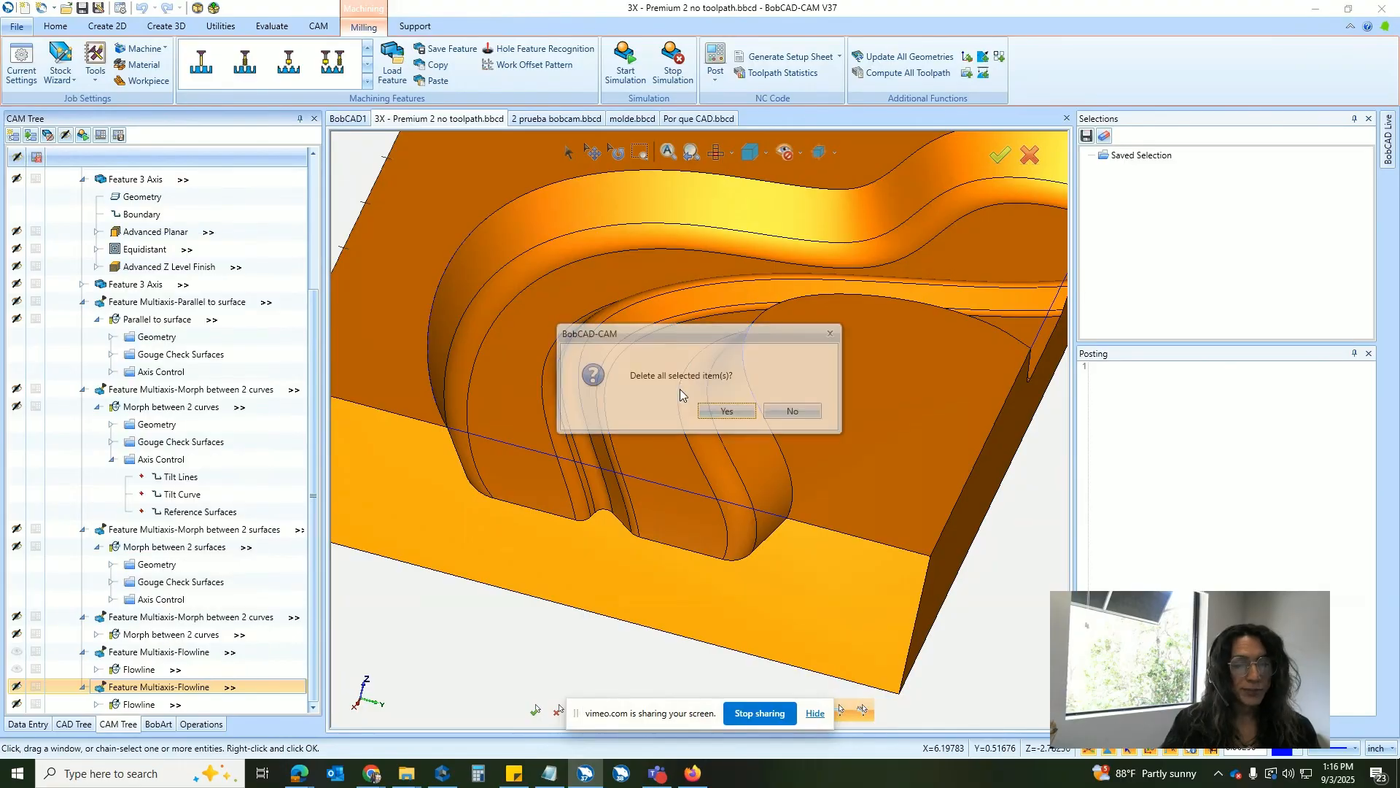
click(702, 412)
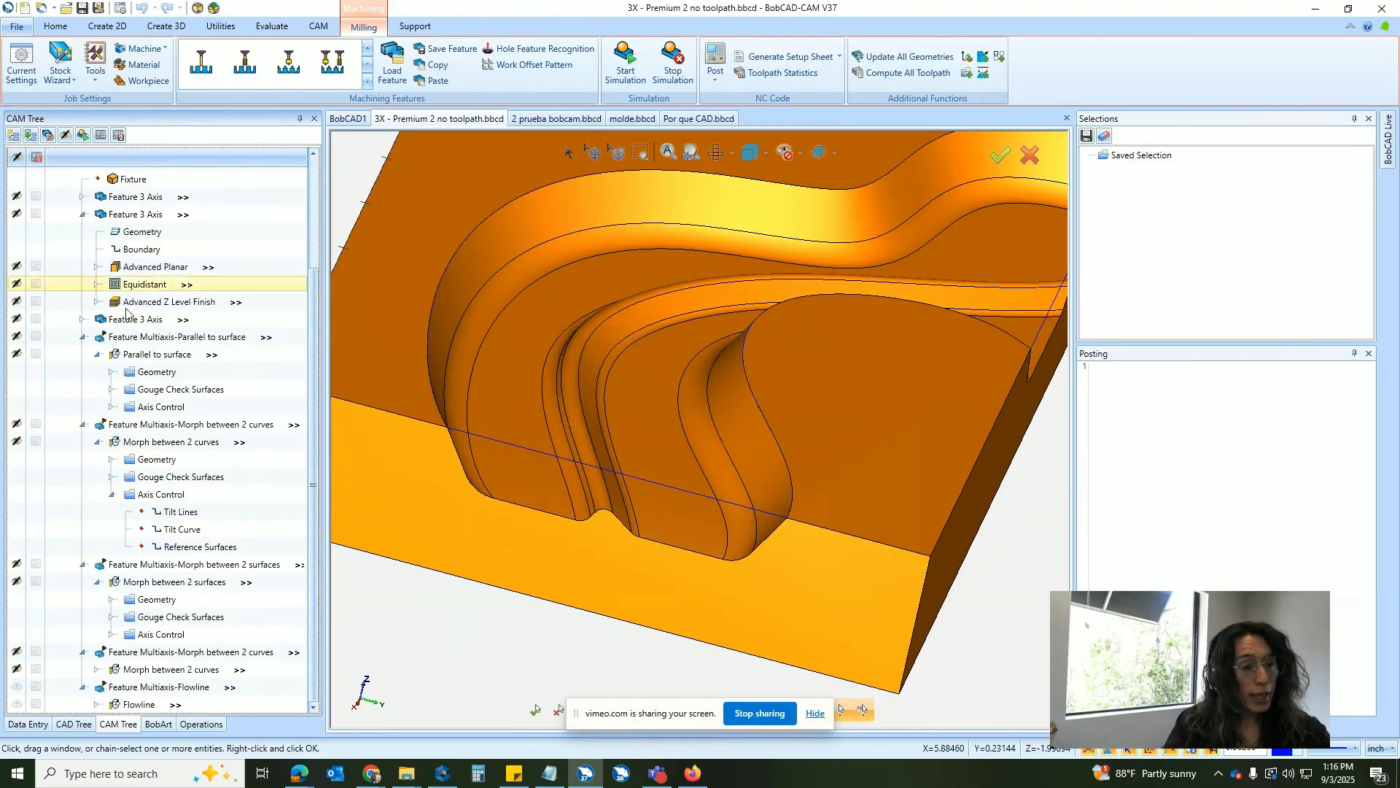
Add a Mill Multiaxis feature to Machine Setup - 1 with the Surface type Morph between 2 curves and proceed to its parameters.
scroll(108, 292, up, 3)
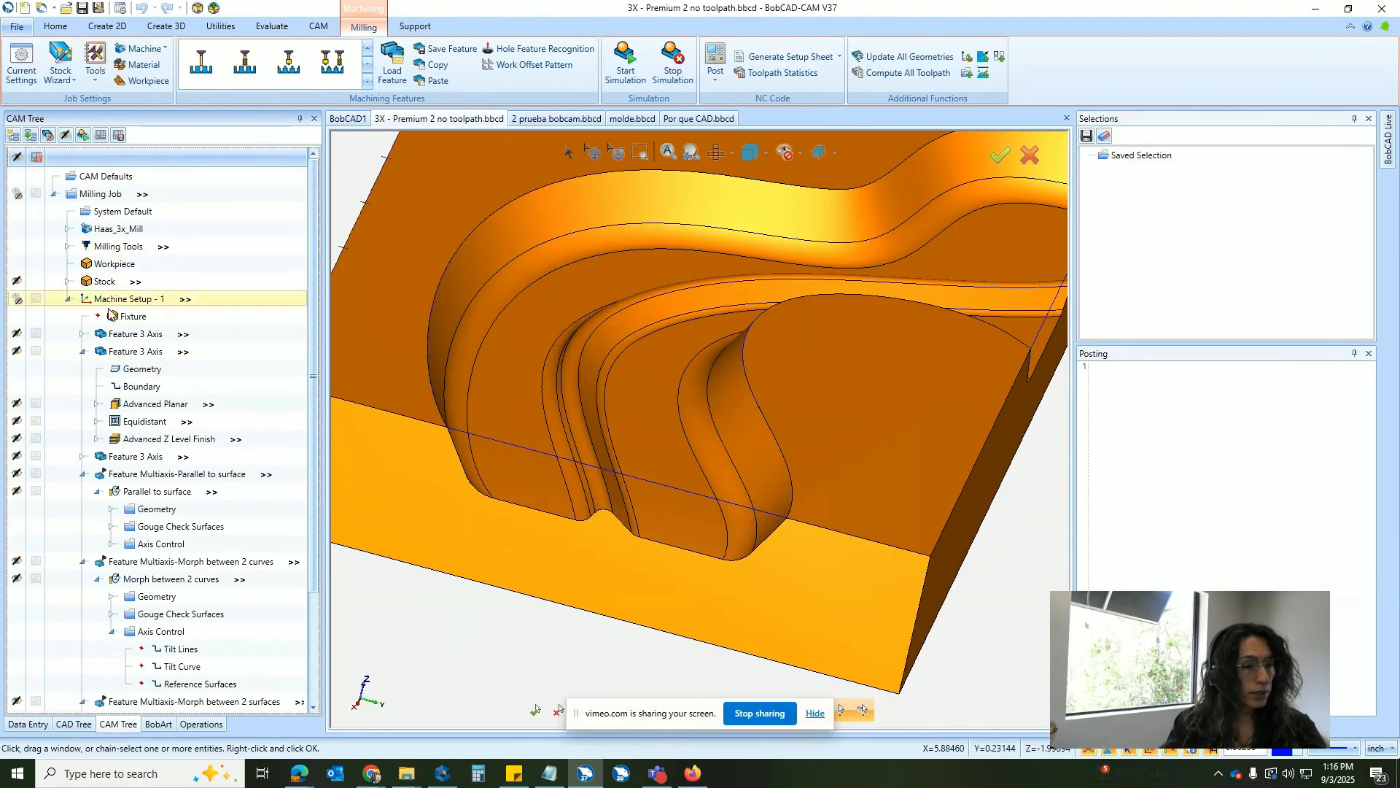
click(109, 298)
right_click(124, 300)
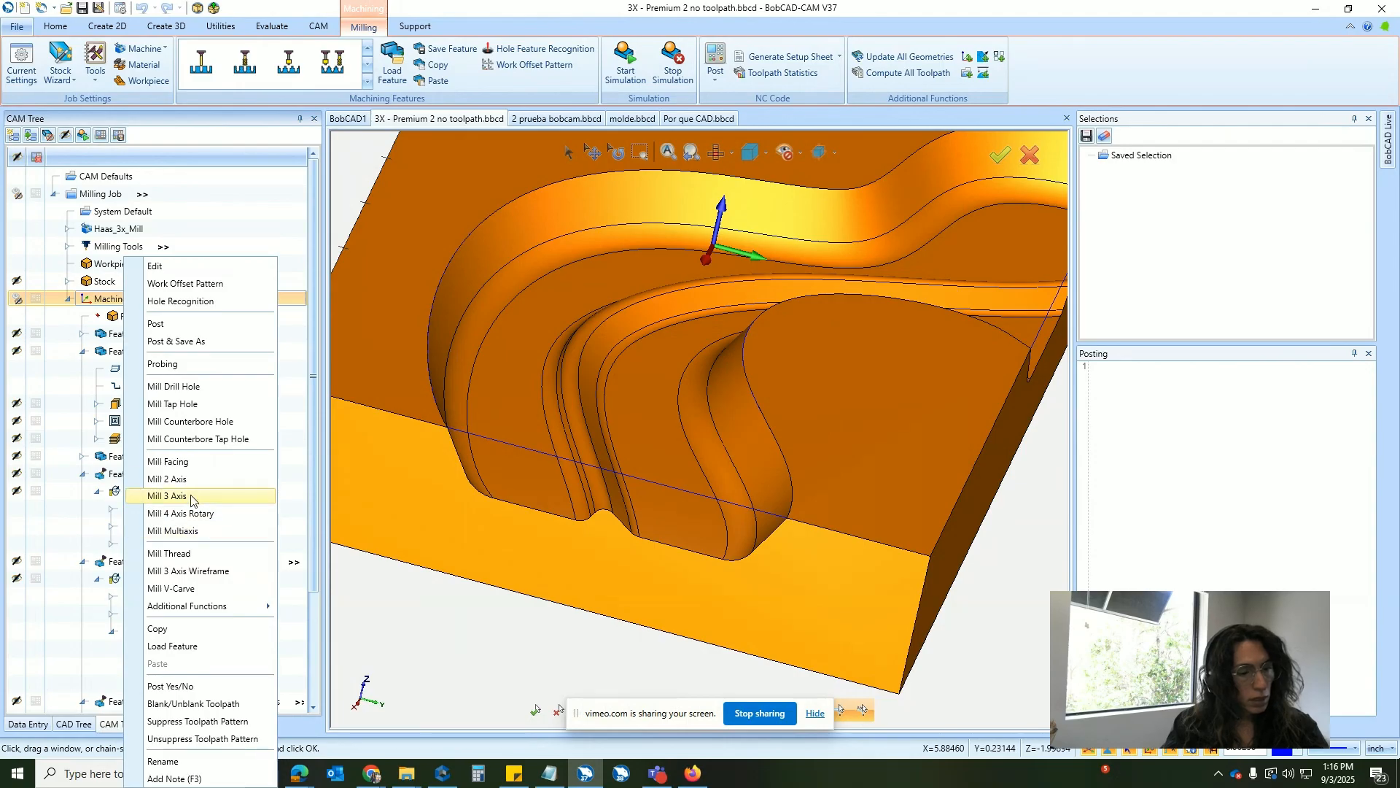
click(183, 531)
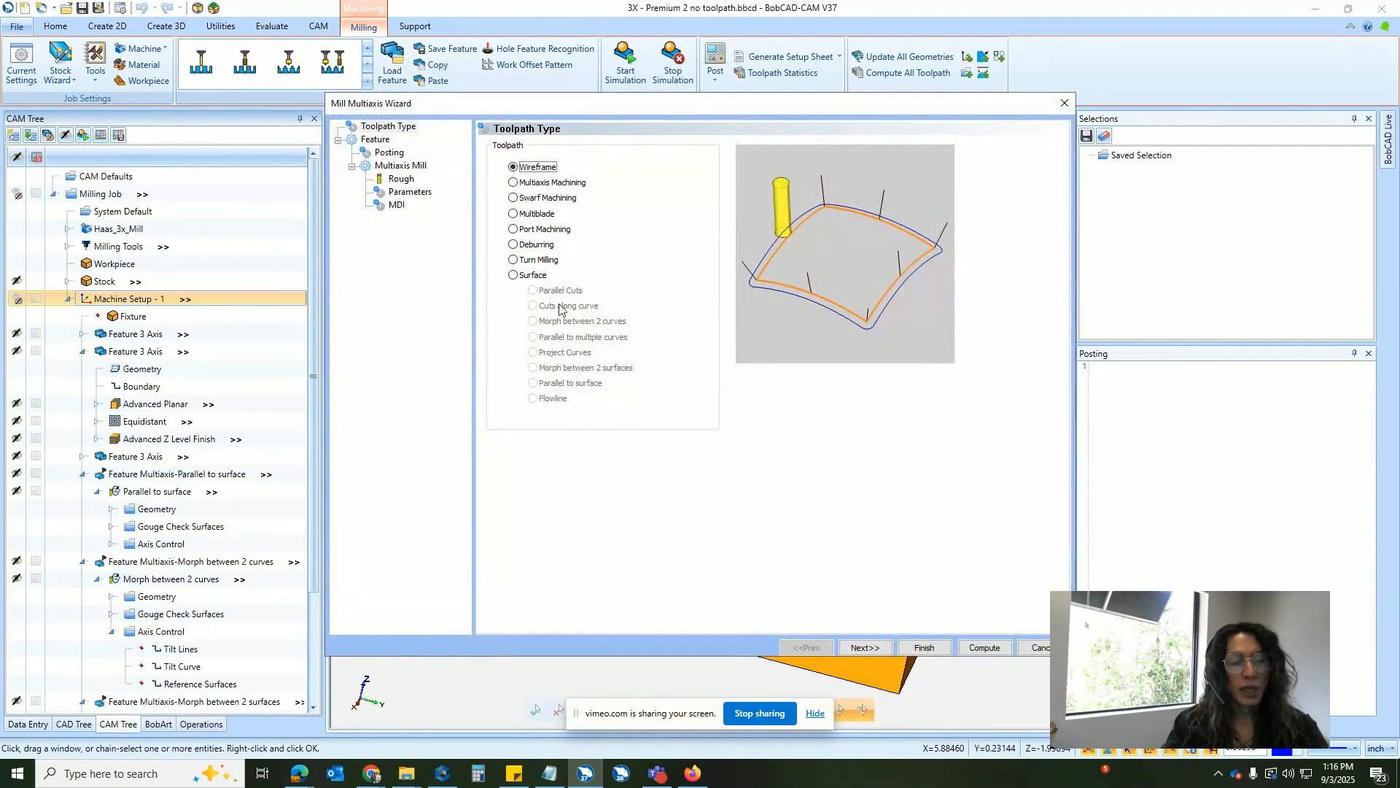
click(538, 277)
click(582, 321)
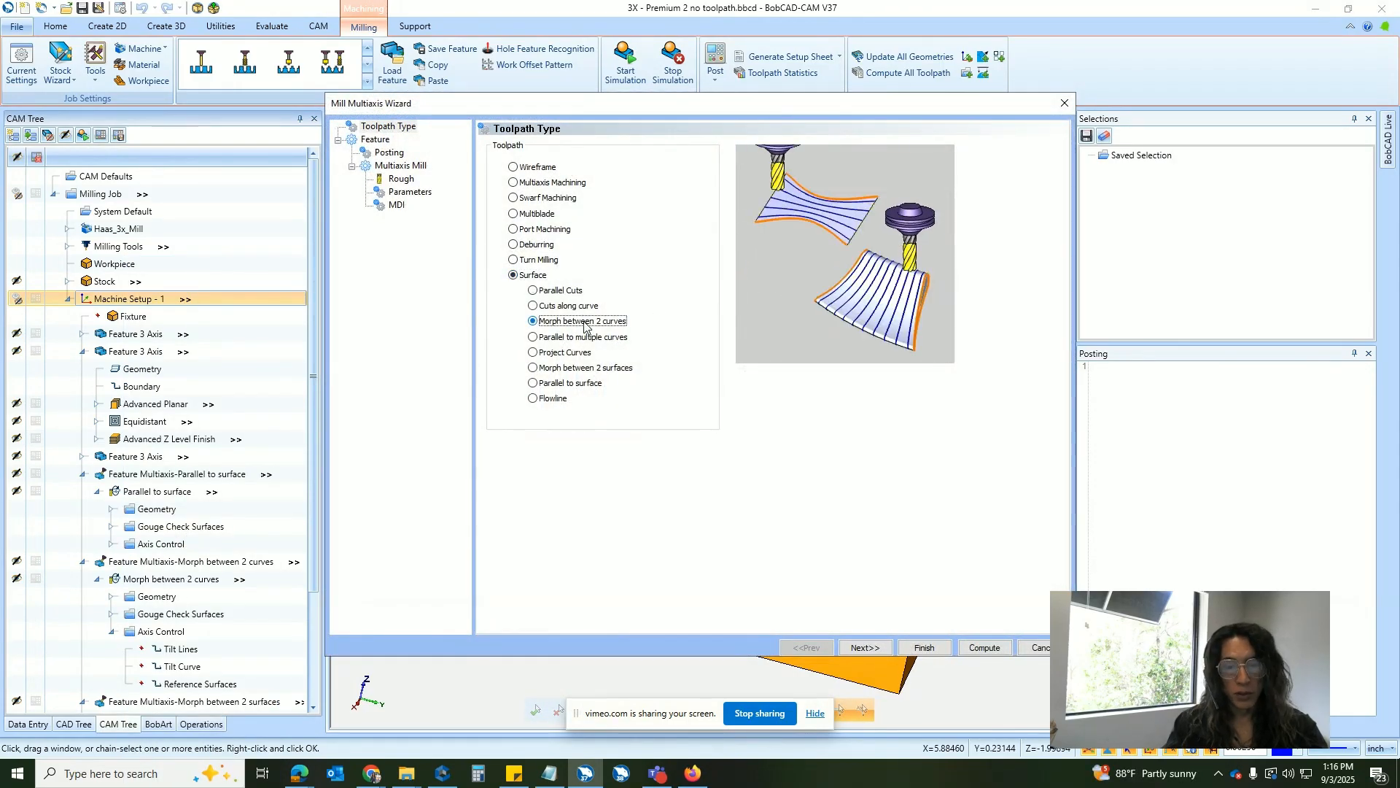
click(854, 647)
click(859, 649)
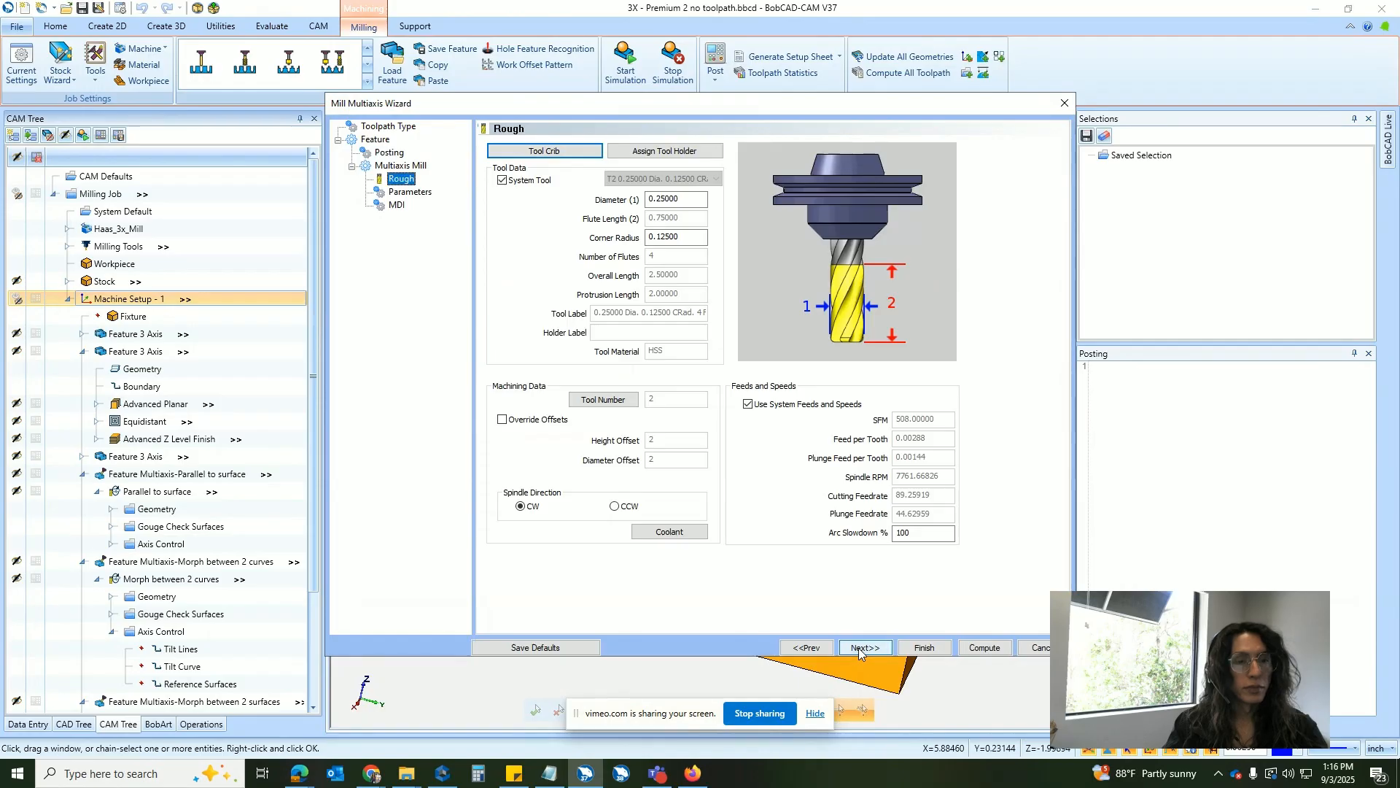
click(854, 647)
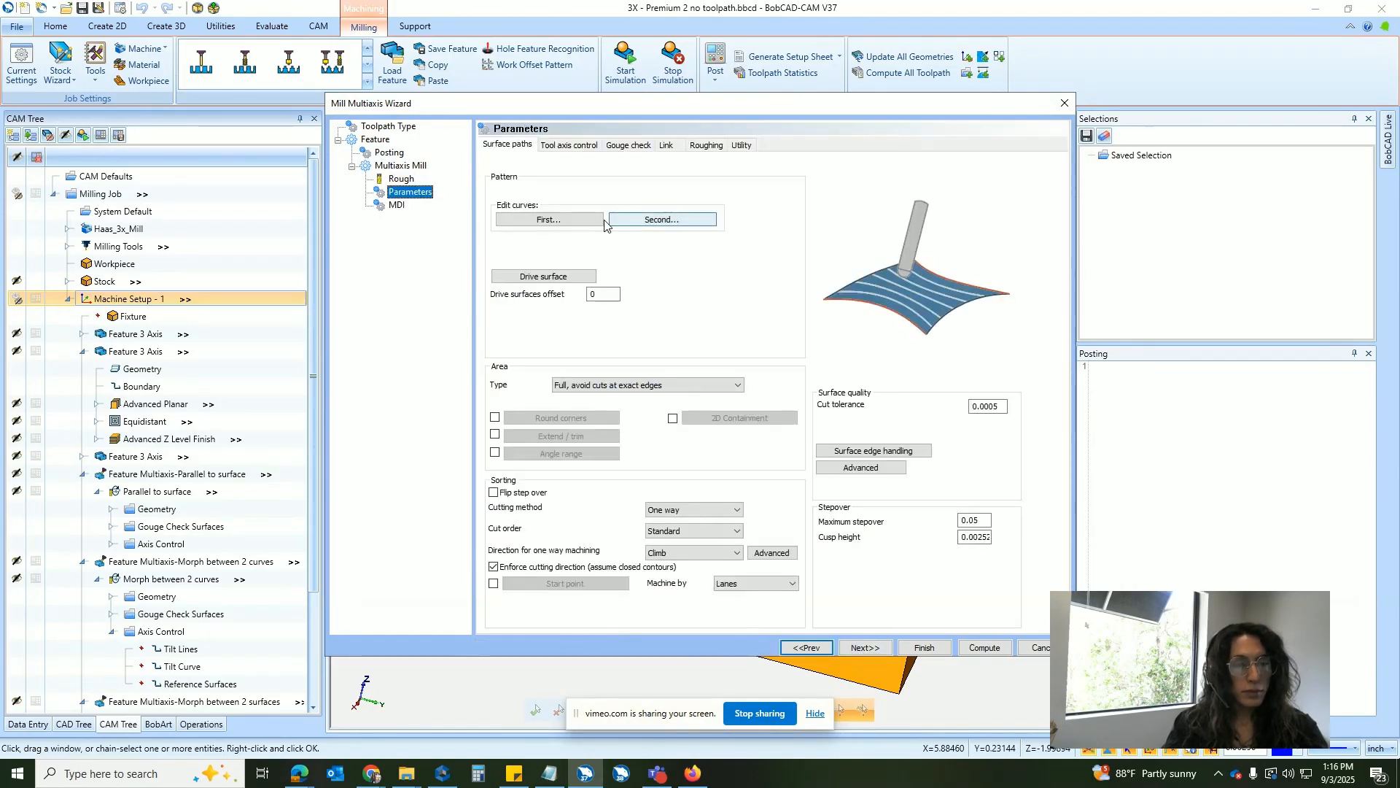
Start picking the first curve, clear the automatically chained geometry and turn off Auto-Connection.
click(562, 222)
click(515, 199)
click(79, 278)
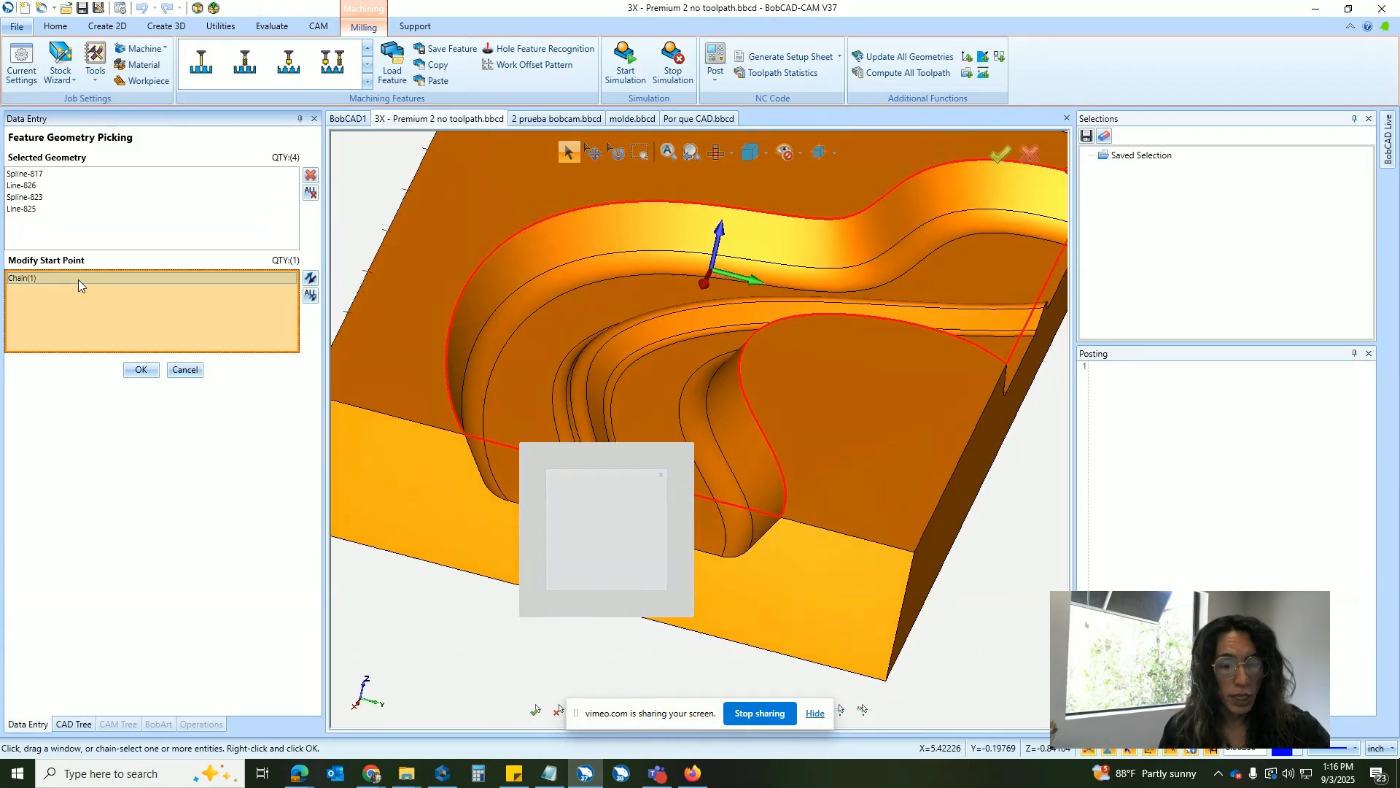
click(99, 187)
click(312, 192)
click(558, 508)
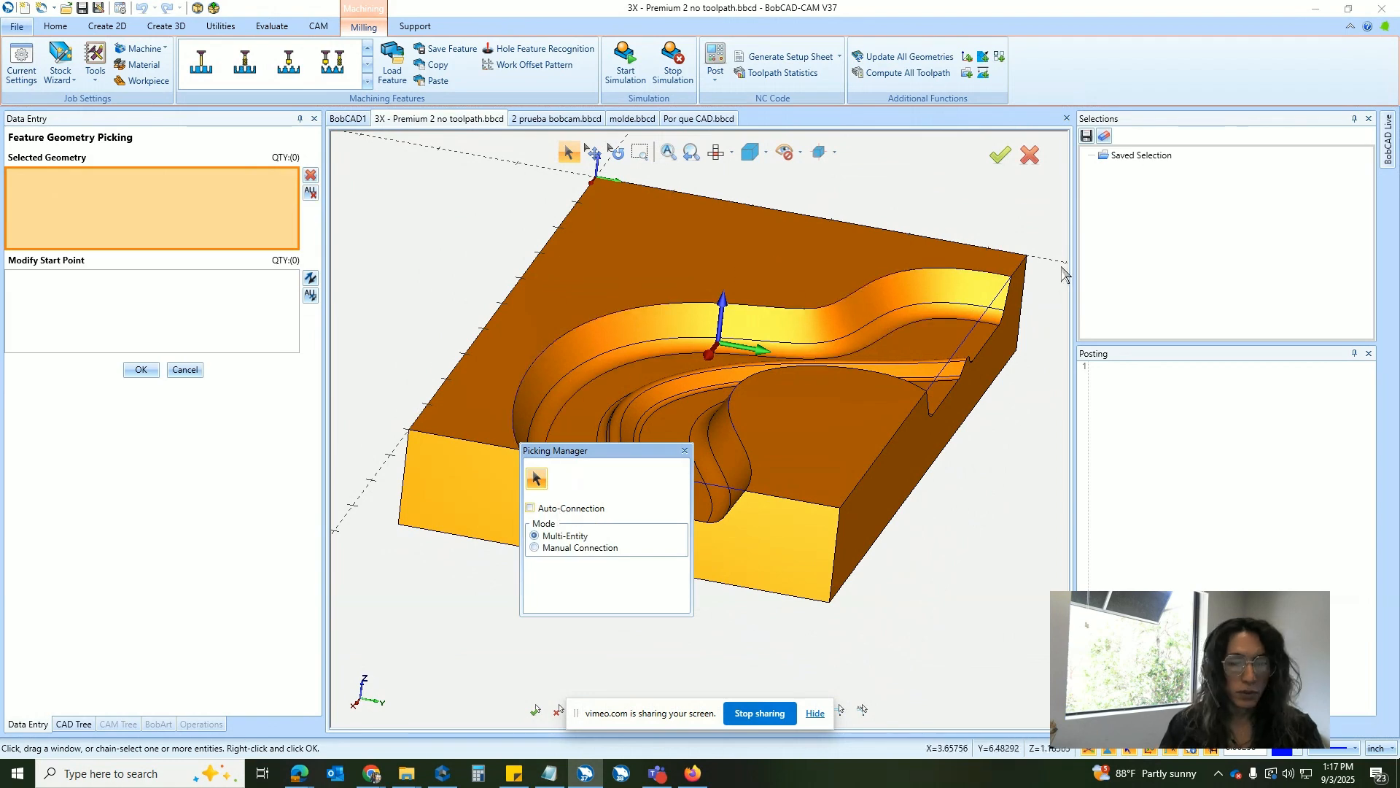
Pick the upper edge spline of the channel's outer wall as the first curve and check its start point.
click(1002, 285)
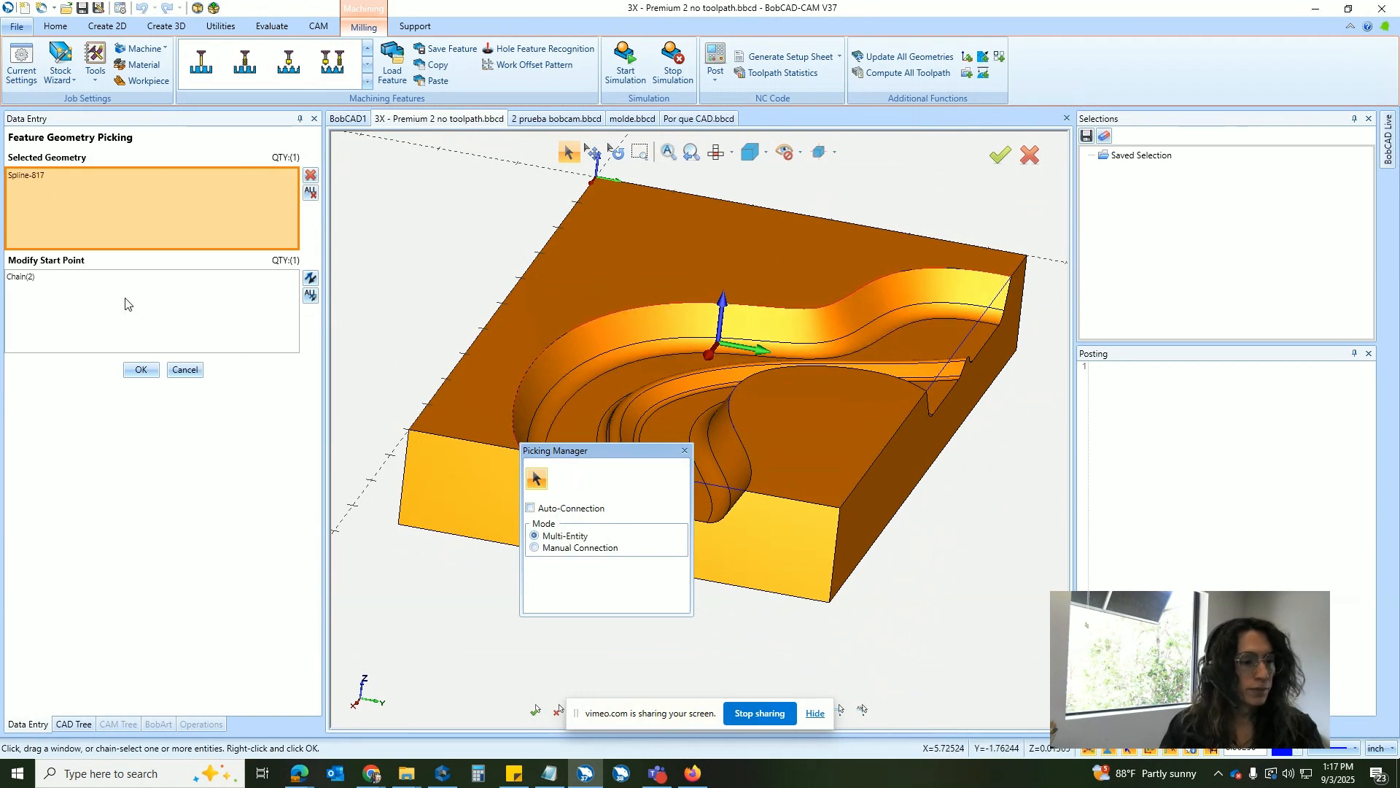
click(126, 276)
scroll(636, 404, up, 5)
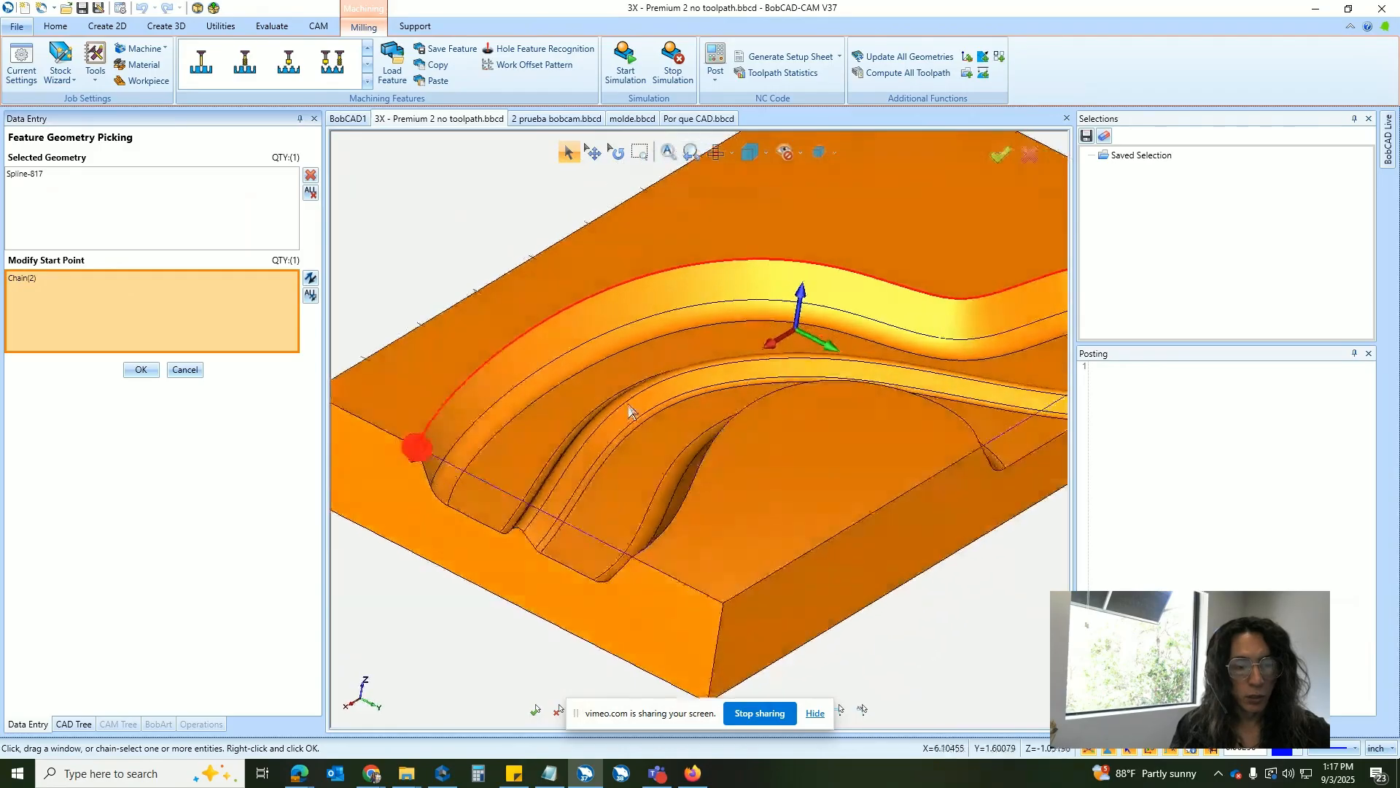
mouse_move(544, 369)
middle_down()
mouse_move(457, 425)
mouse_move(525, 419)
mouse_move(554, 438)
middle_up()
scroll(457, 424, down, 2)
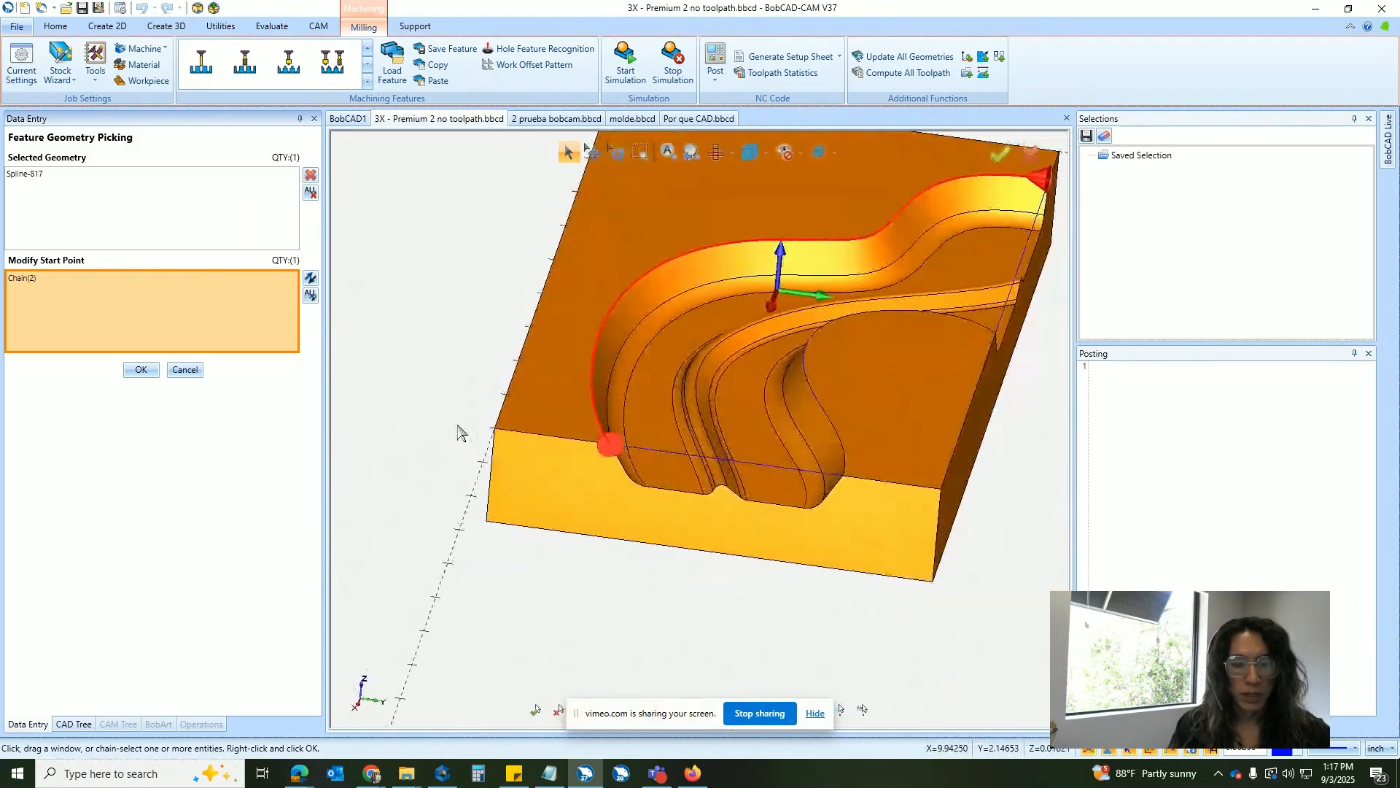
click(144, 371)
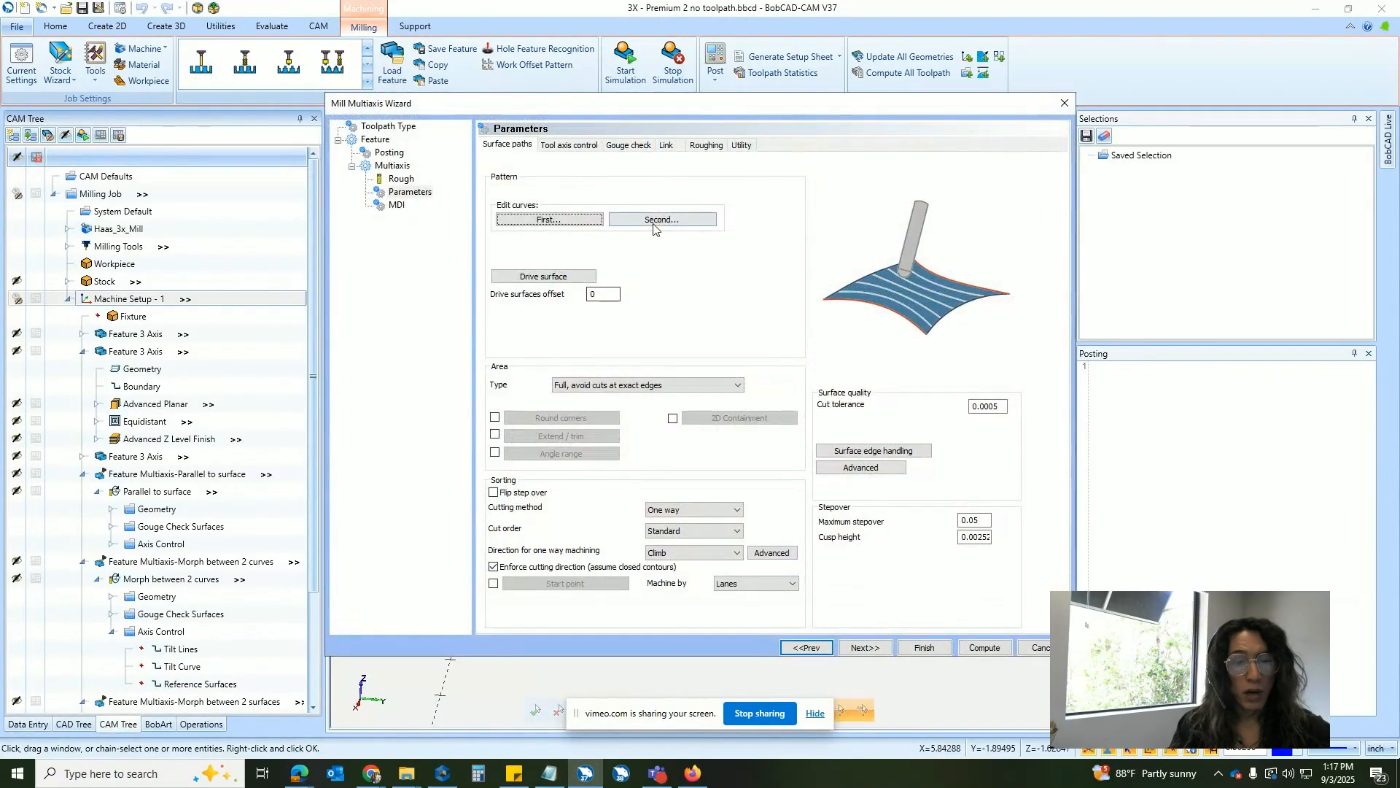
Pick the floor edge running alongside the channel's inner rib as the second curve and modify its chain start point.
click(660, 223)
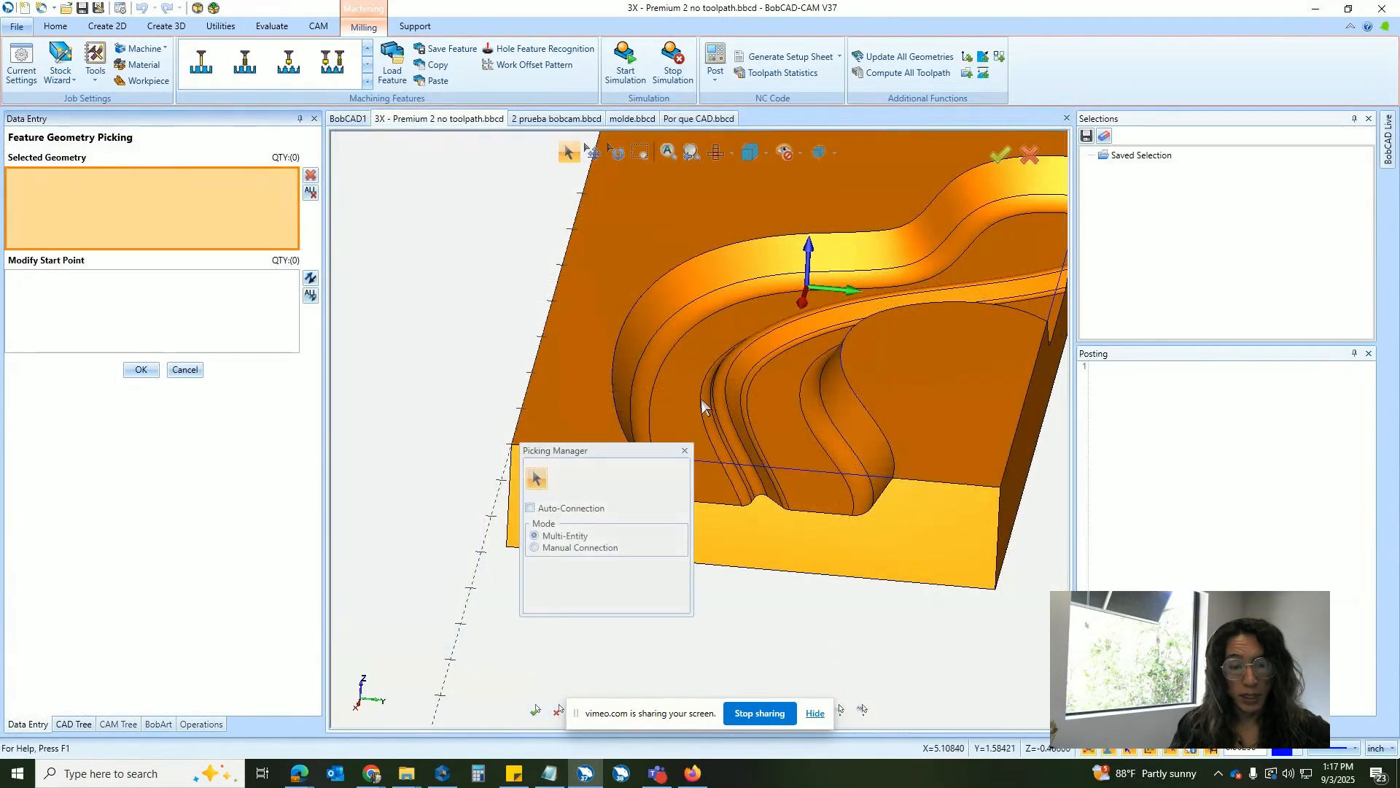
click(739, 505)
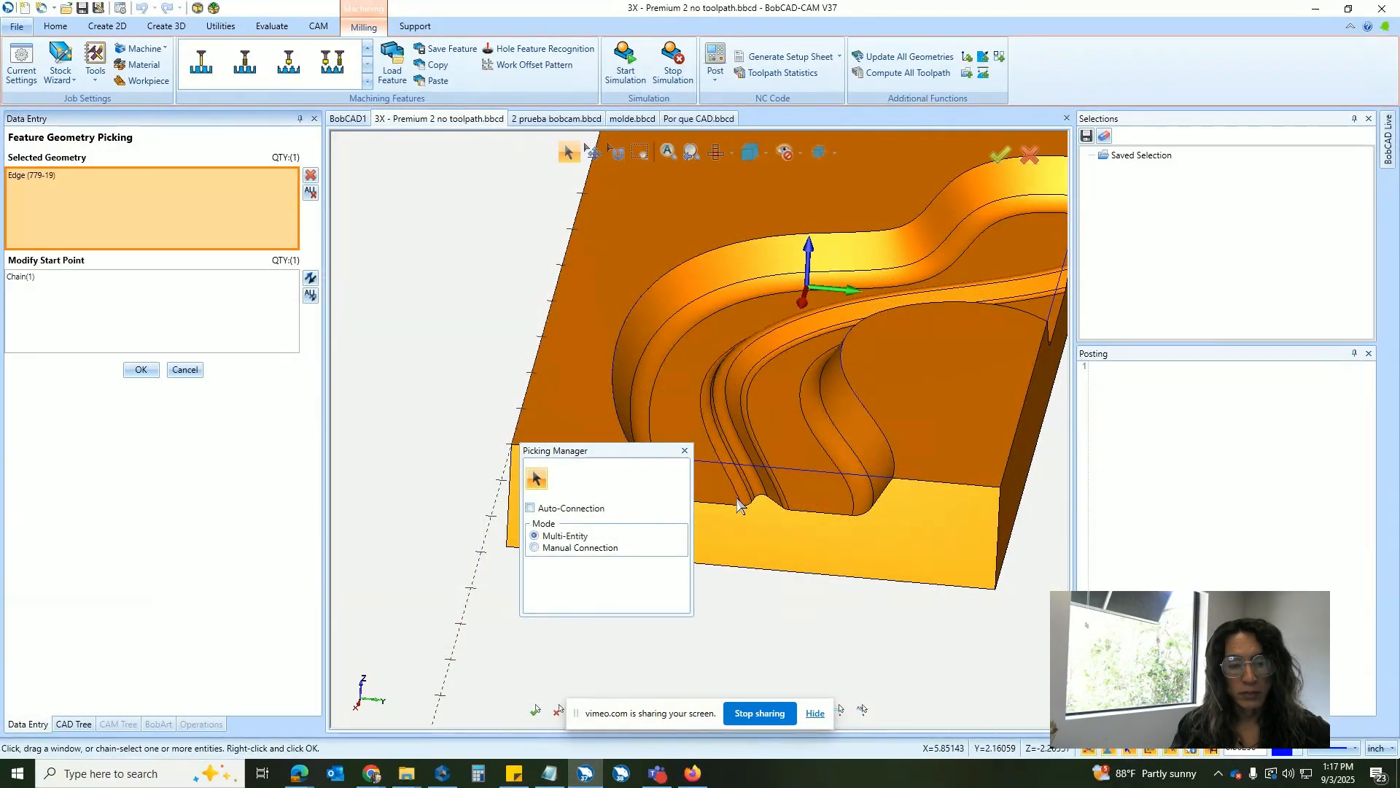
click(73, 283)
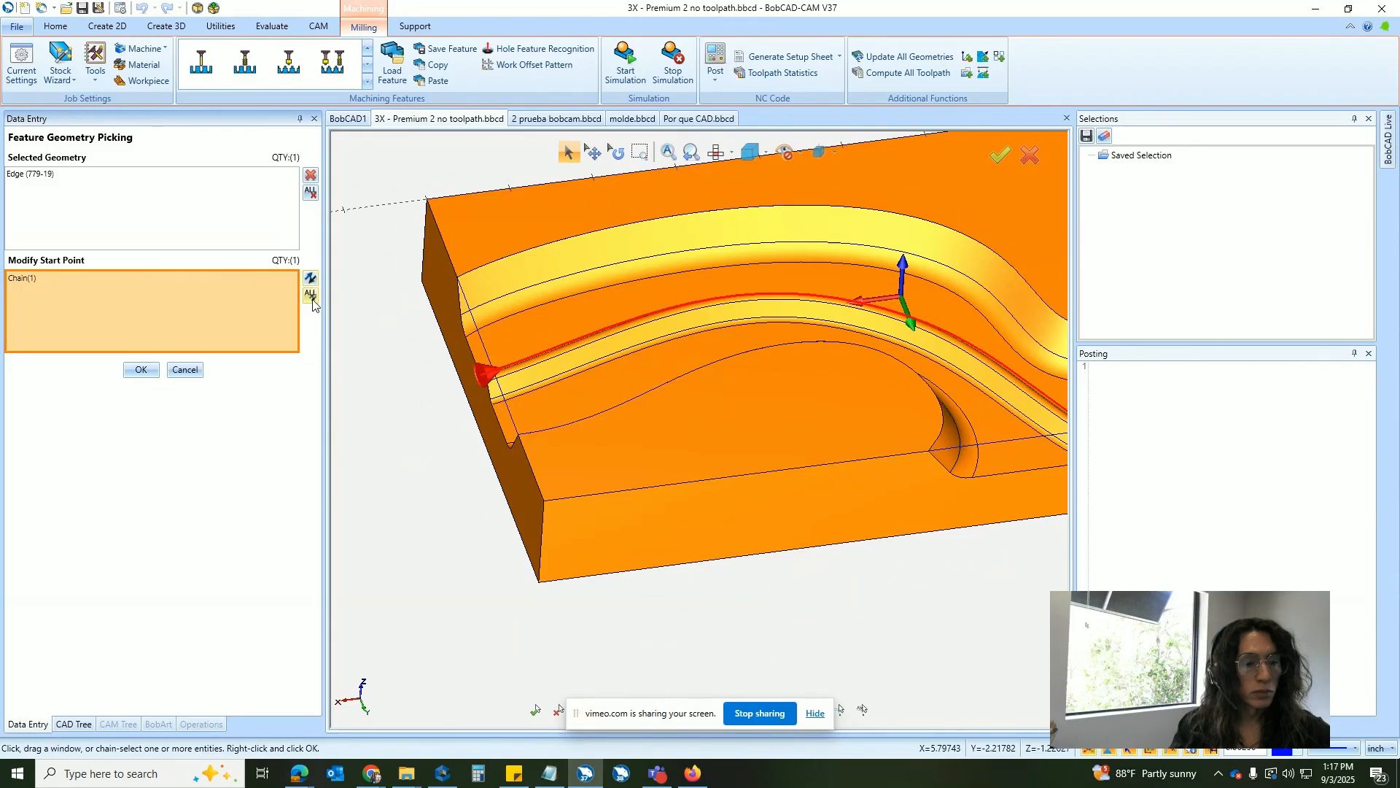
click(312, 296)
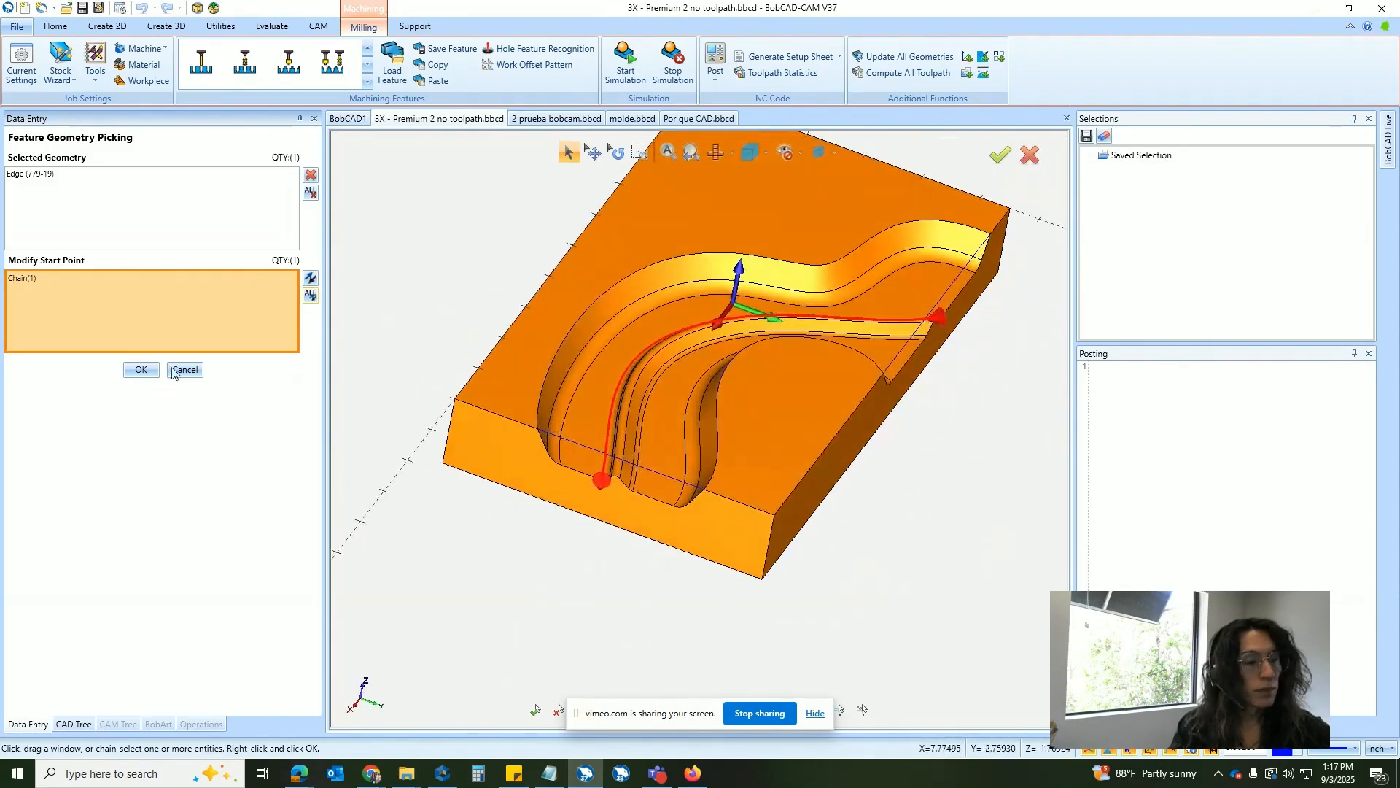
click(140, 369)
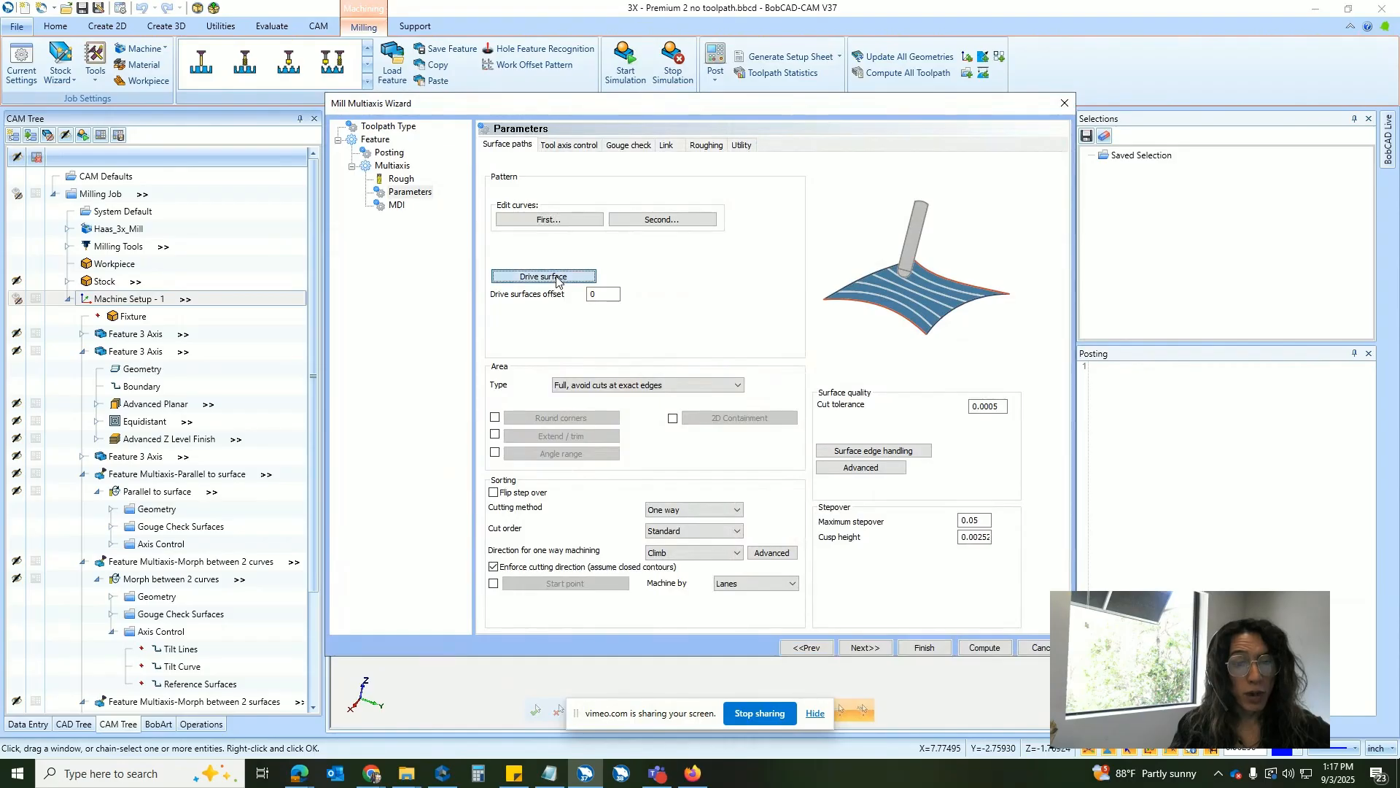
Set the outer channel's wall, fillet and floor faces as the drive surfaces.
click(556, 283)
click(643, 298)
click(637, 317)
click(634, 336)
middle_drag(467, 502, 536, 489)
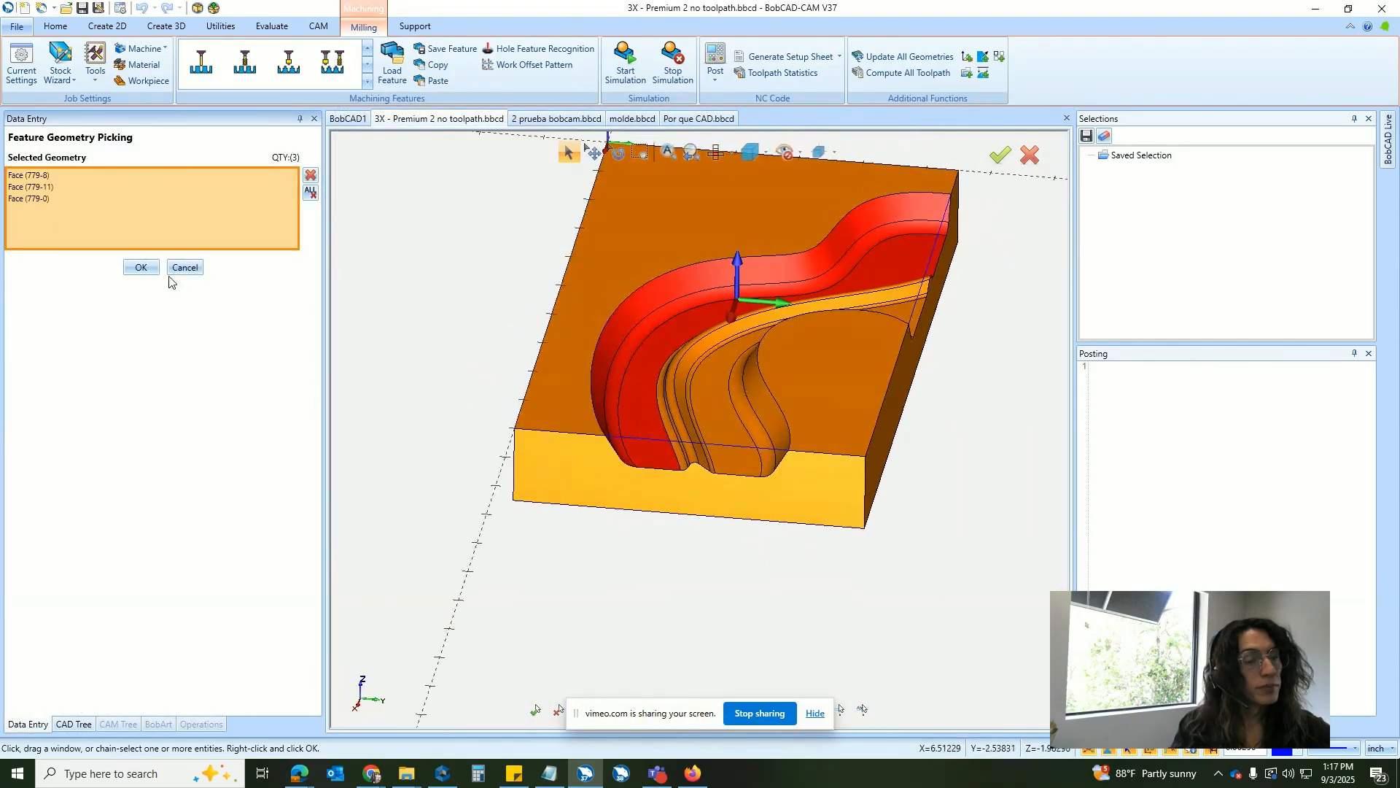
click(139, 267)
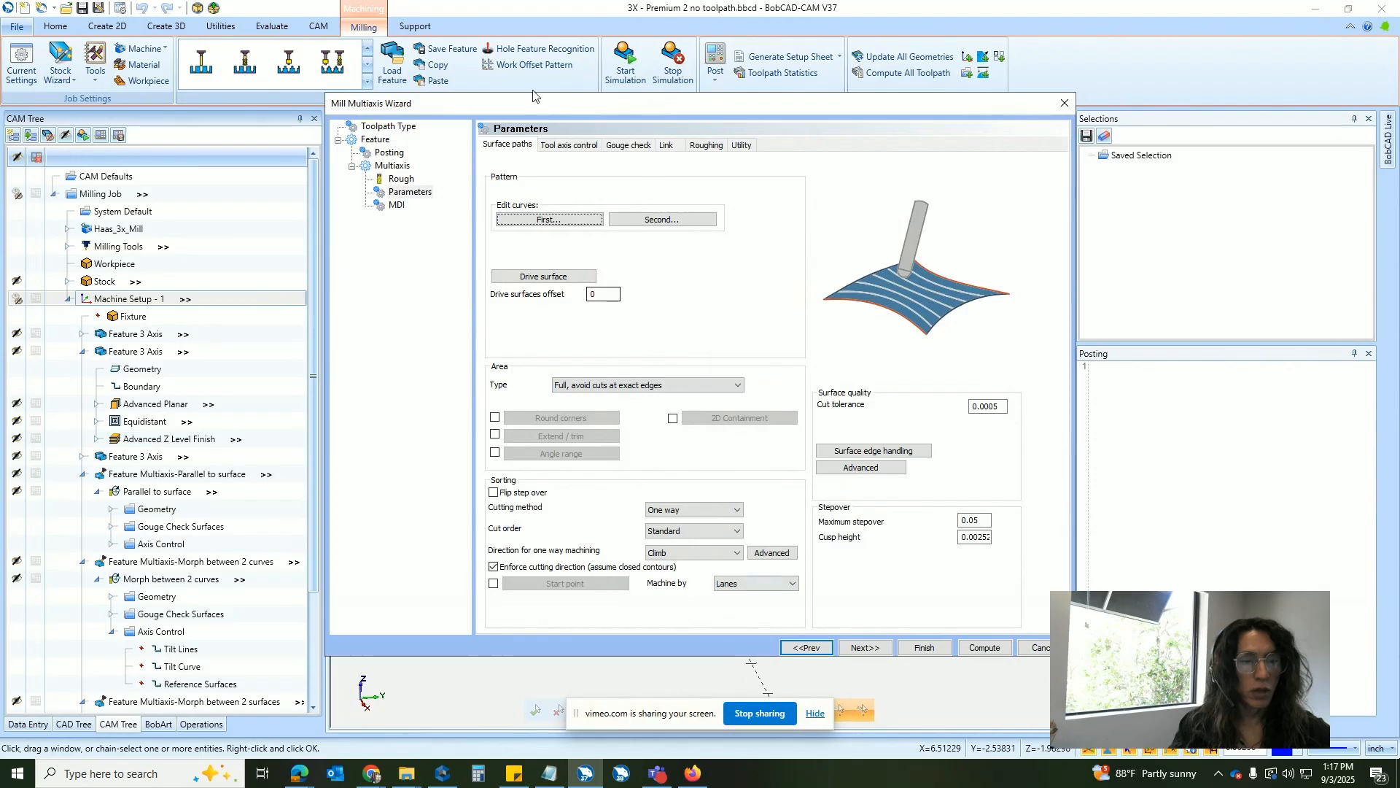
Set the tool axis output format to 3 Axis, compute the Morph between 2 curves toolpath and inspect it.
click(570, 145)
click(617, 168)
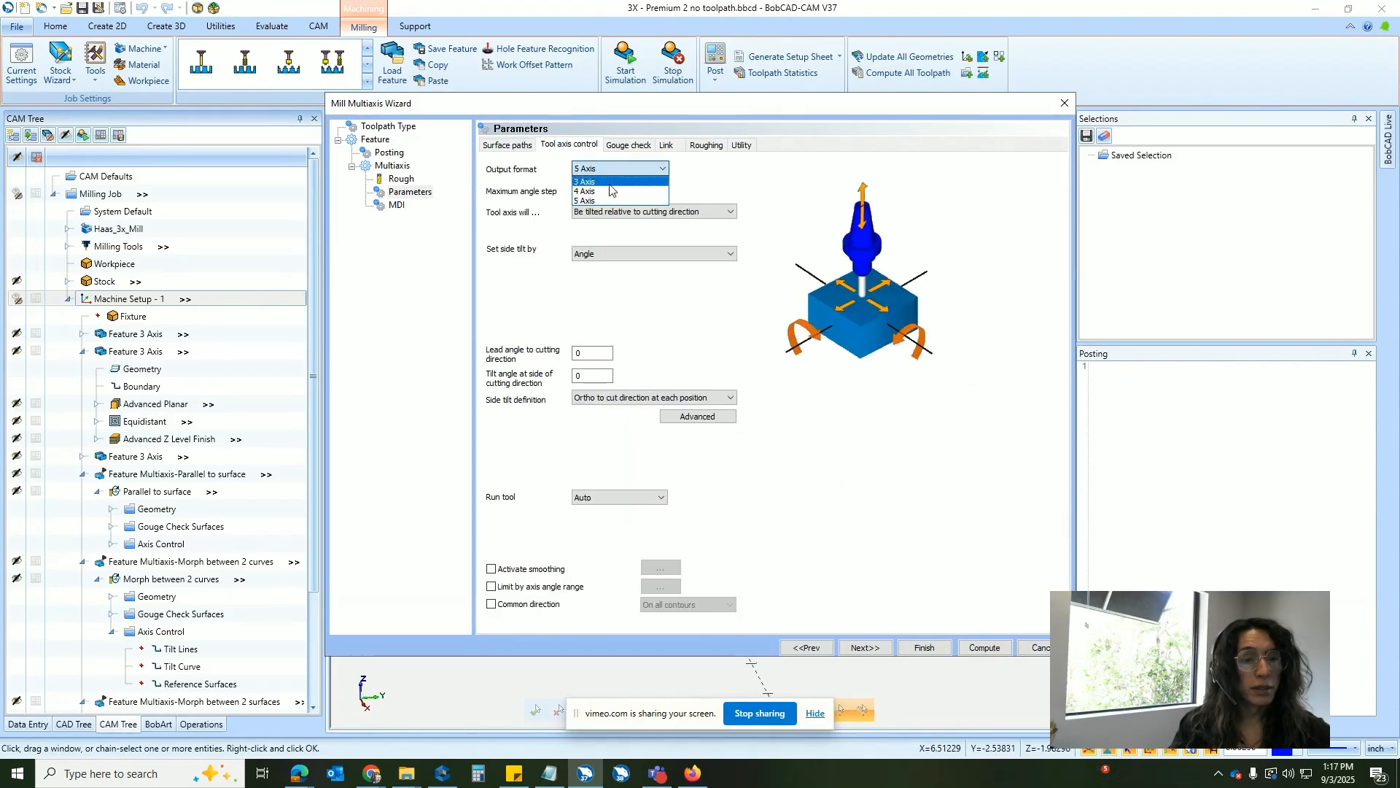
click(586, 182)
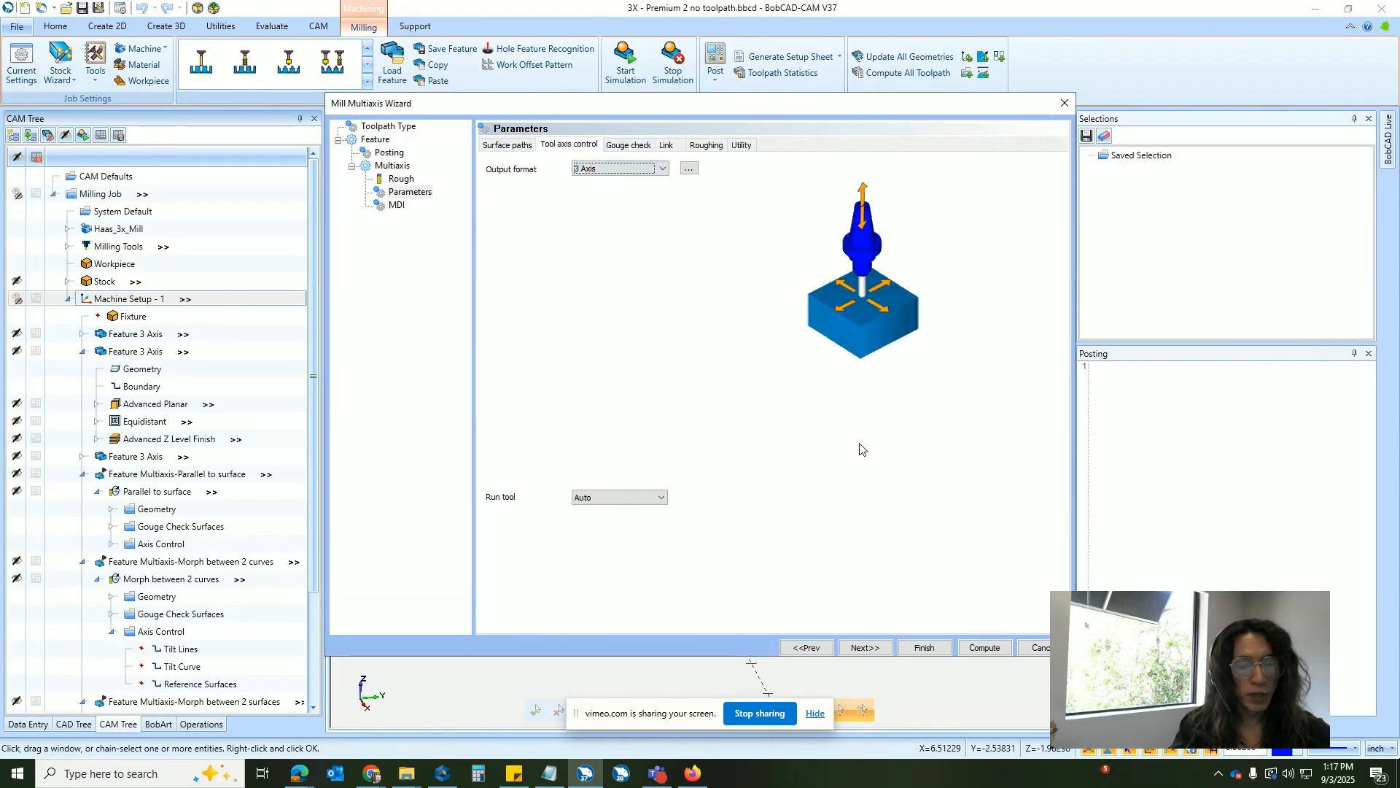
click(989, 650)
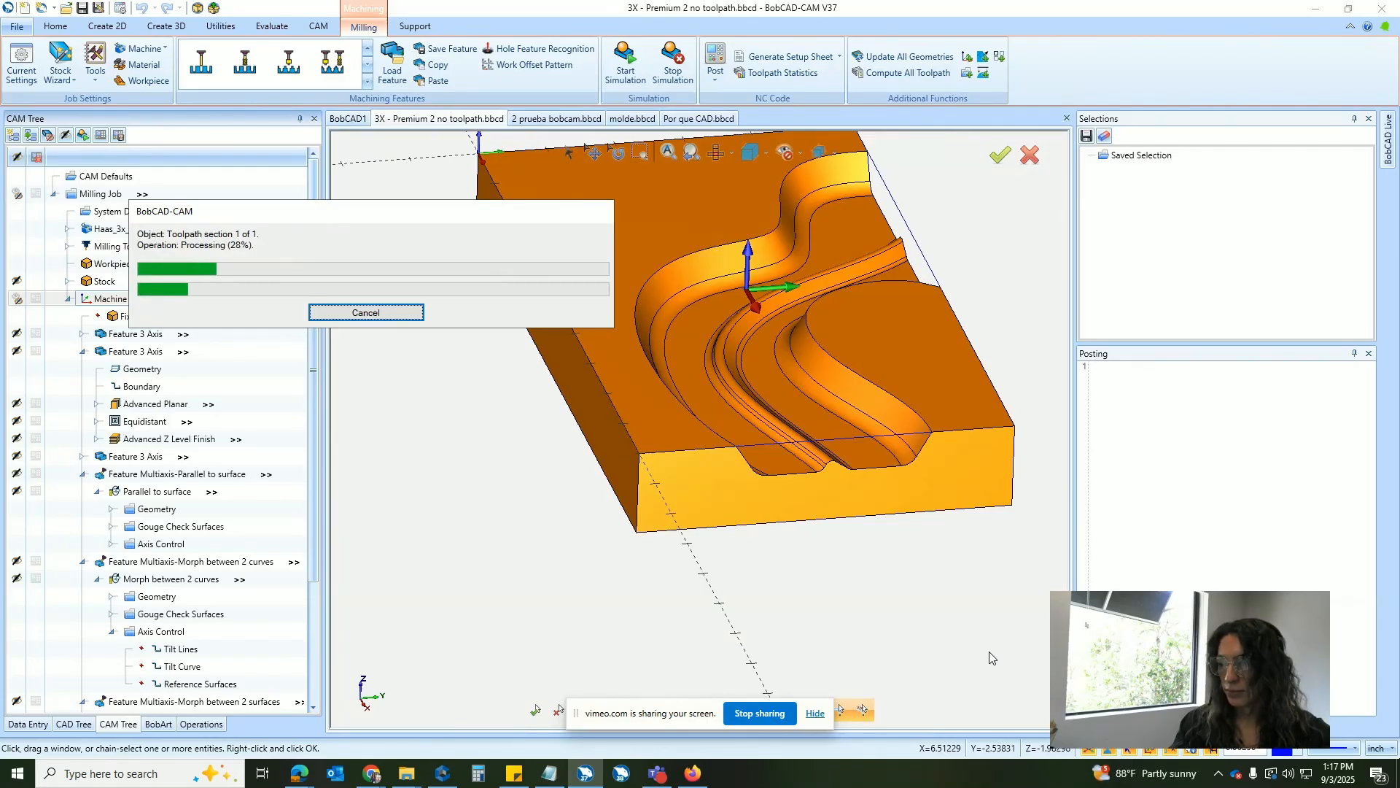
scroll(766, 384, up, 6)
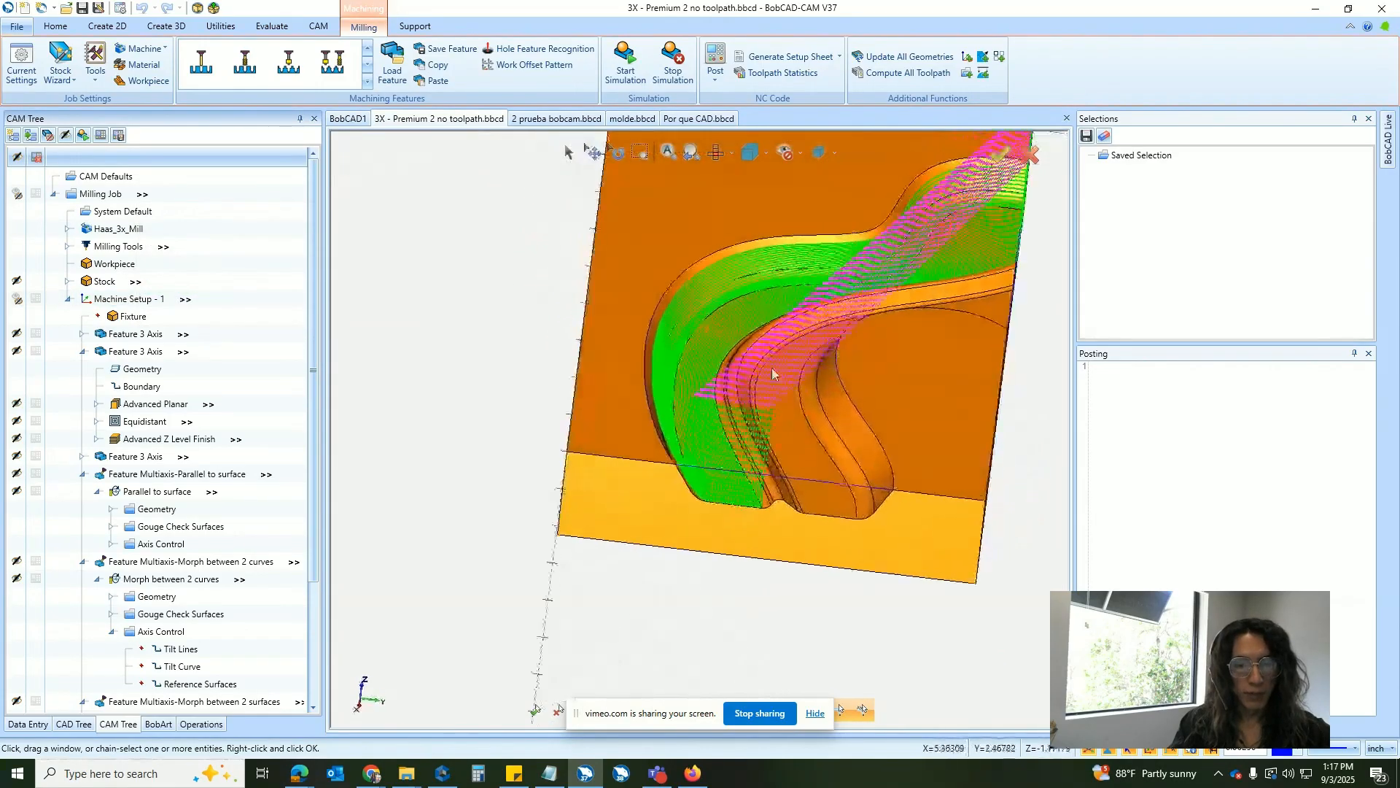
scroll(791, 334, down, 2)
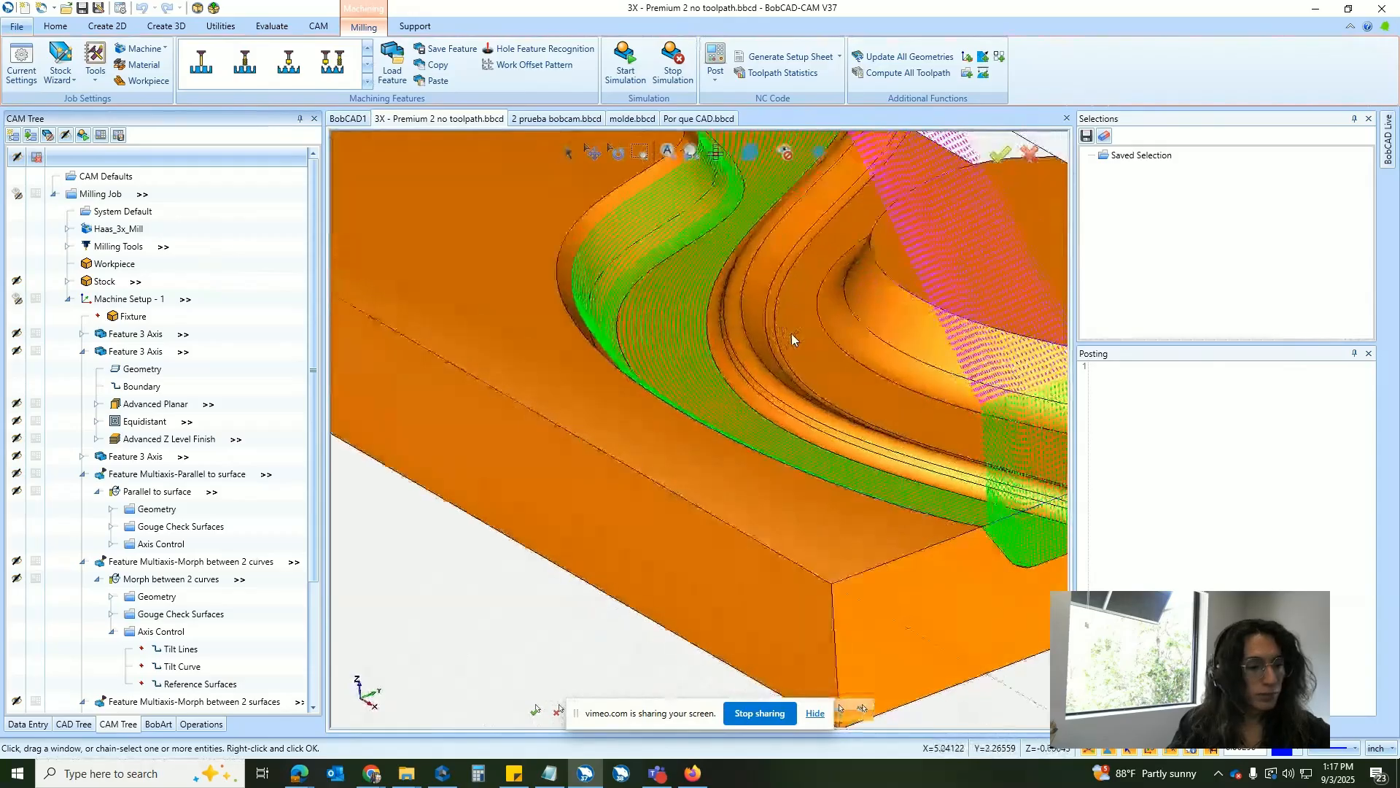
scroll(791, 333, up, 2)
scroll(183, 523, down, 3)
Enable Extend / trim on the new Morph between 2 curves operation with 50% tool diameter start and end tangential extensions, recompute and inspect the toolpath.
scroll(182, 656, down, 1)
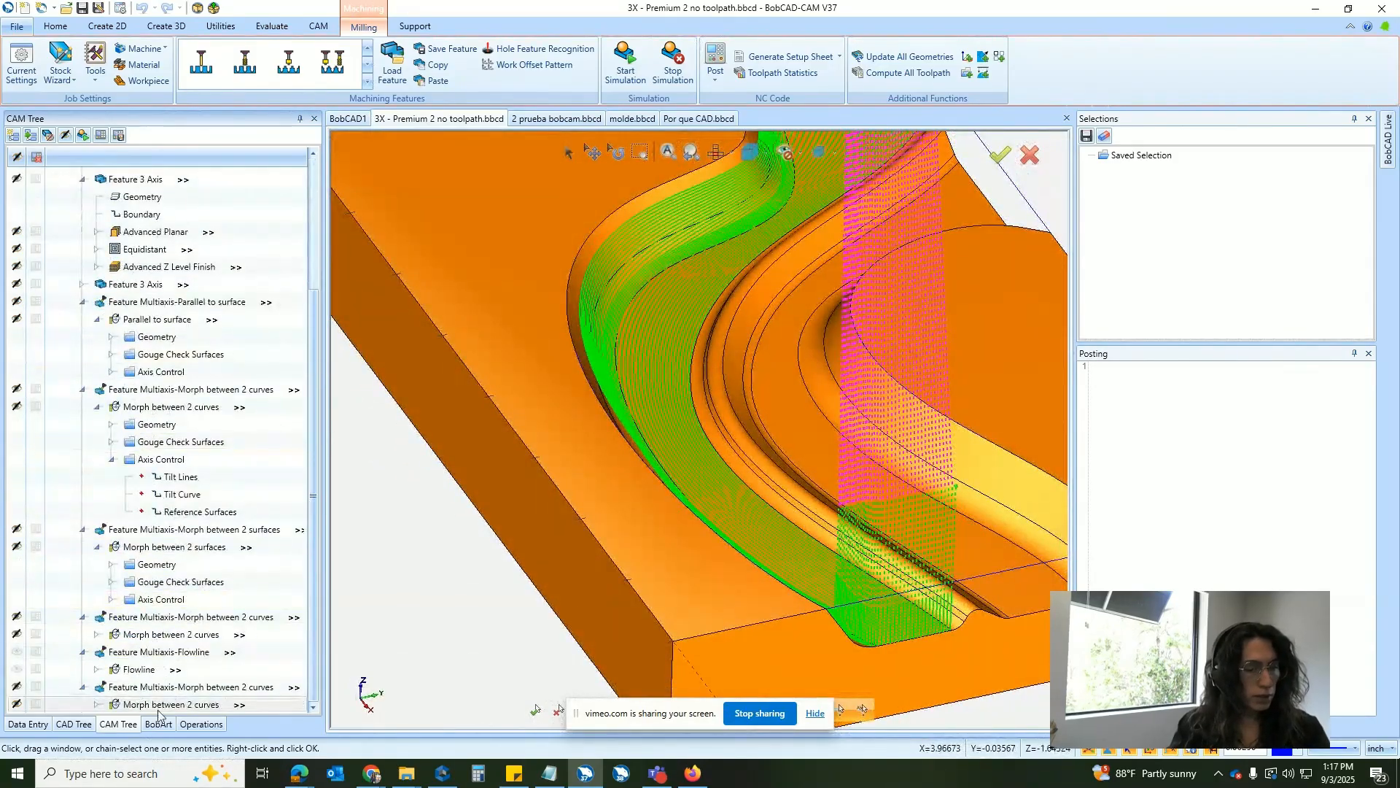
double_click(173, 688)
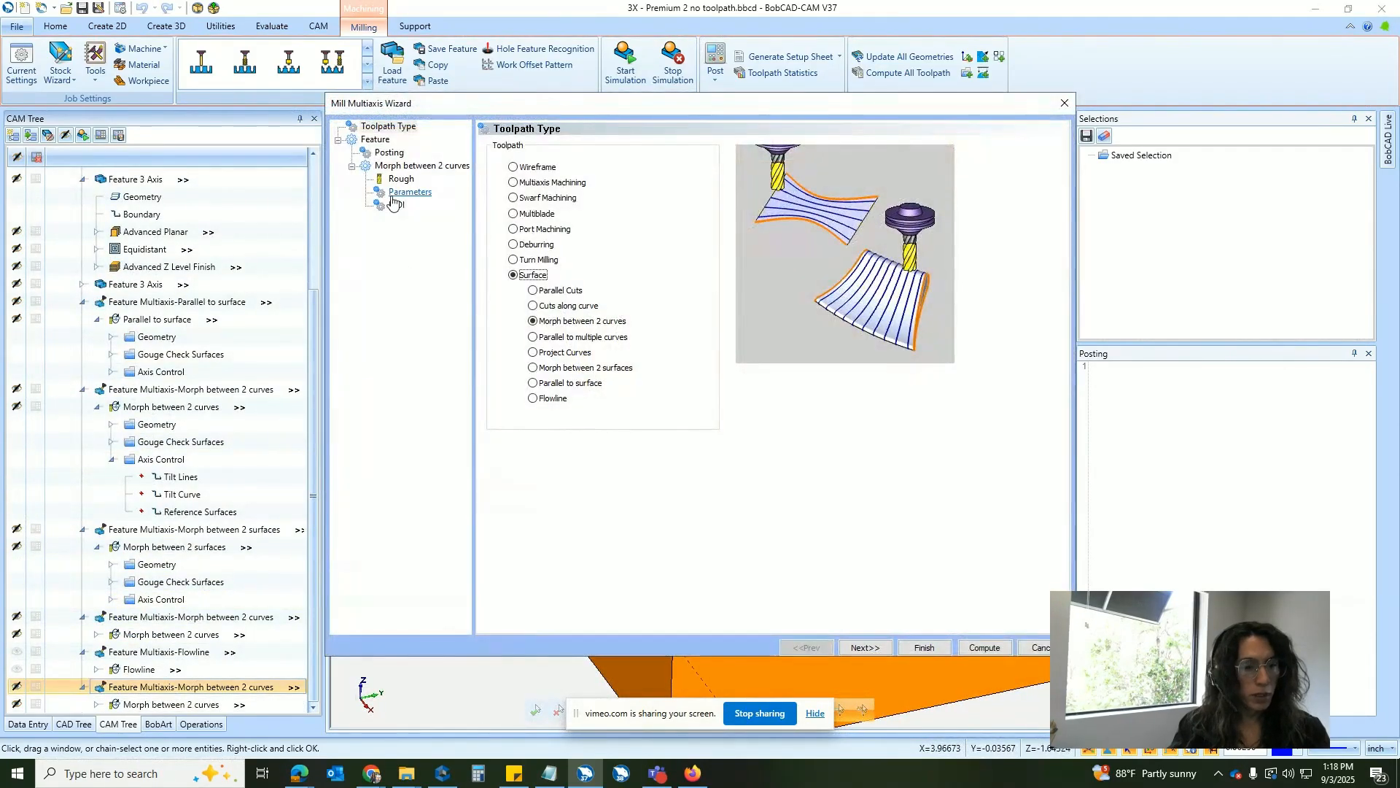
click(1039, 648)
double_click(197, 704)
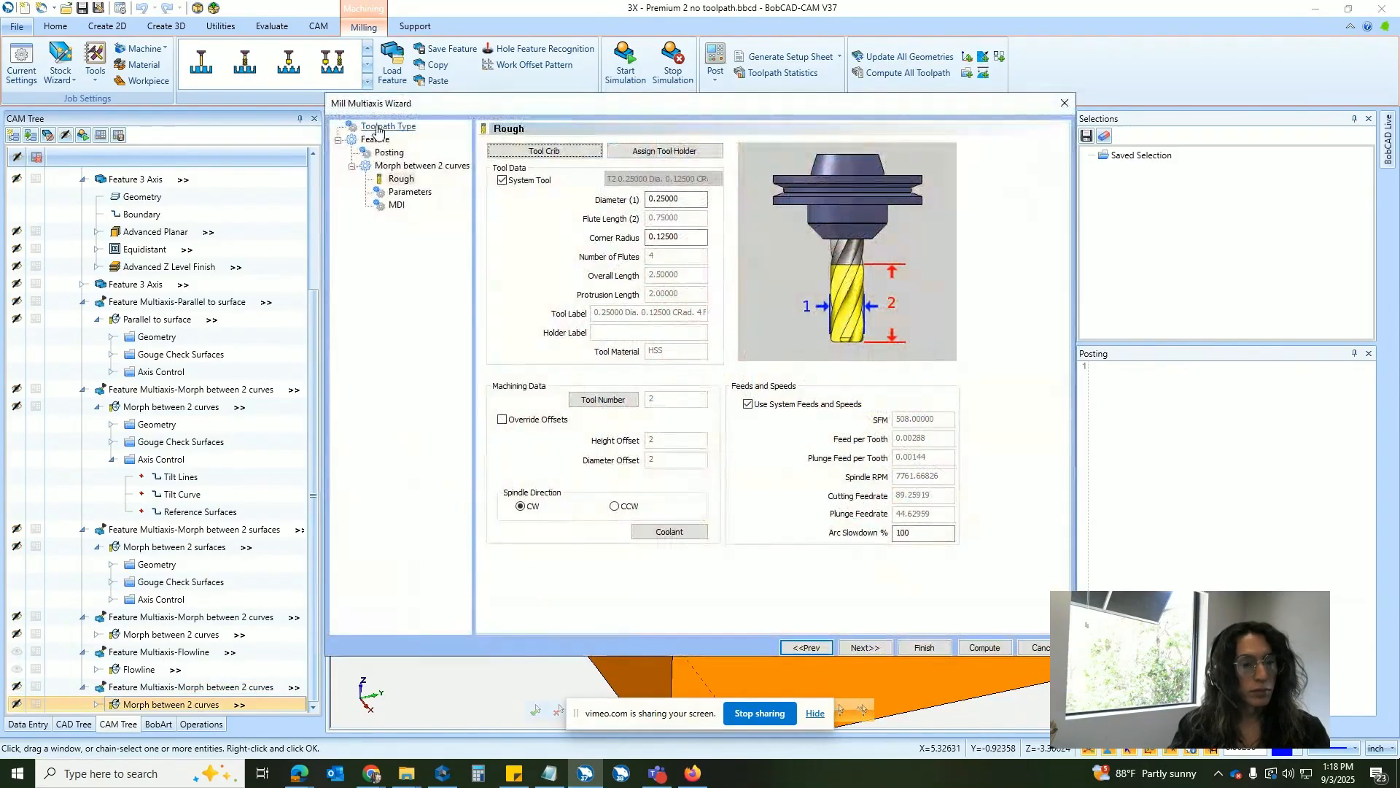
click(392, 194)
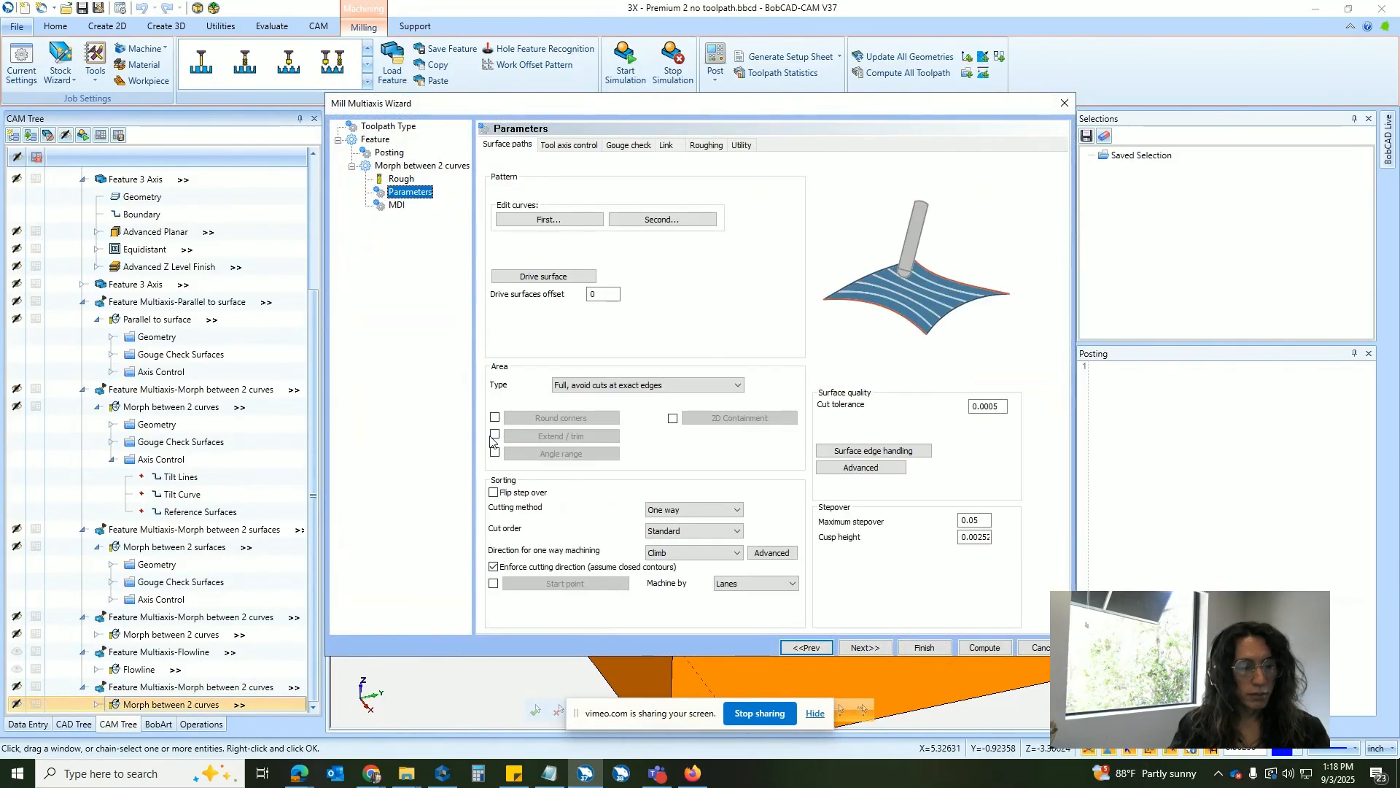
click(495, 435)
click(593, 436)
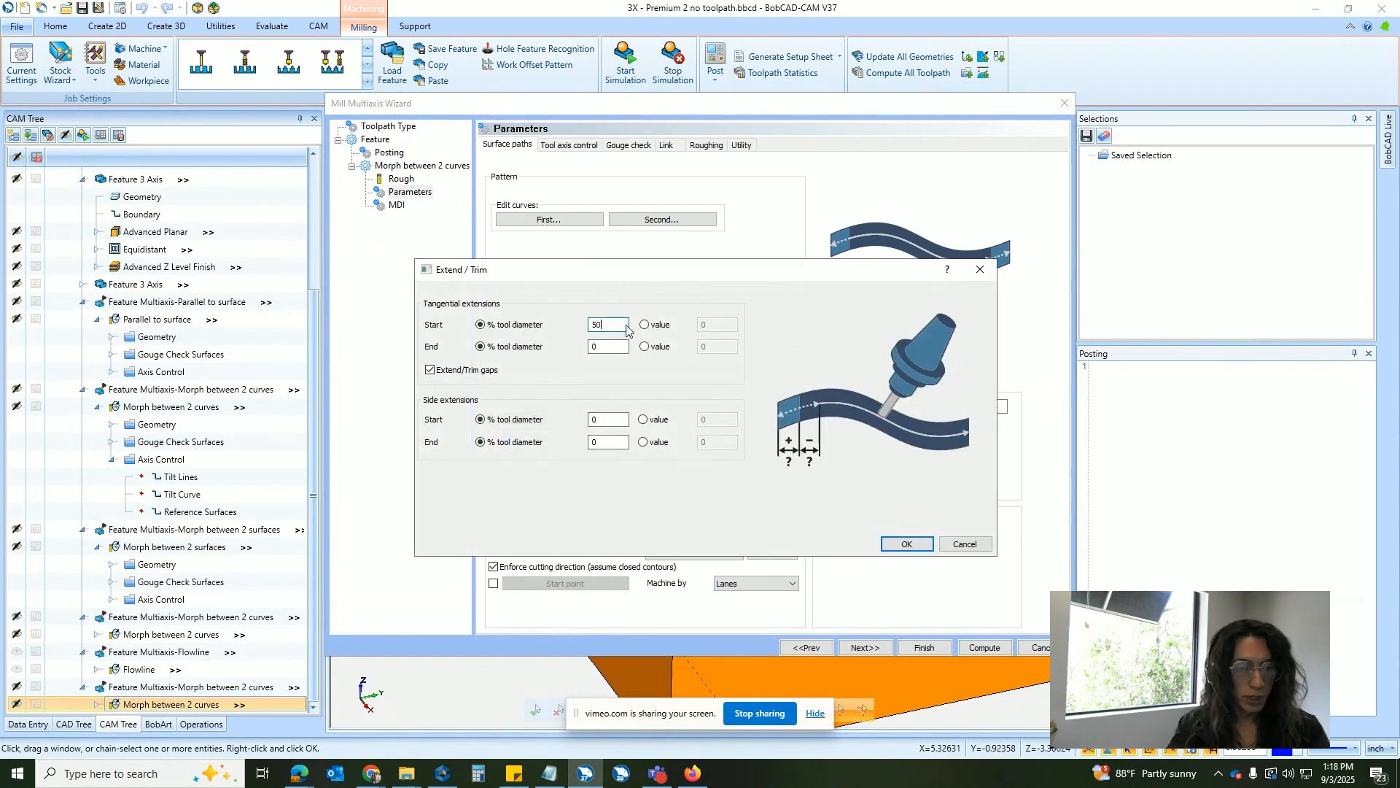
key(Tab)
text(5)
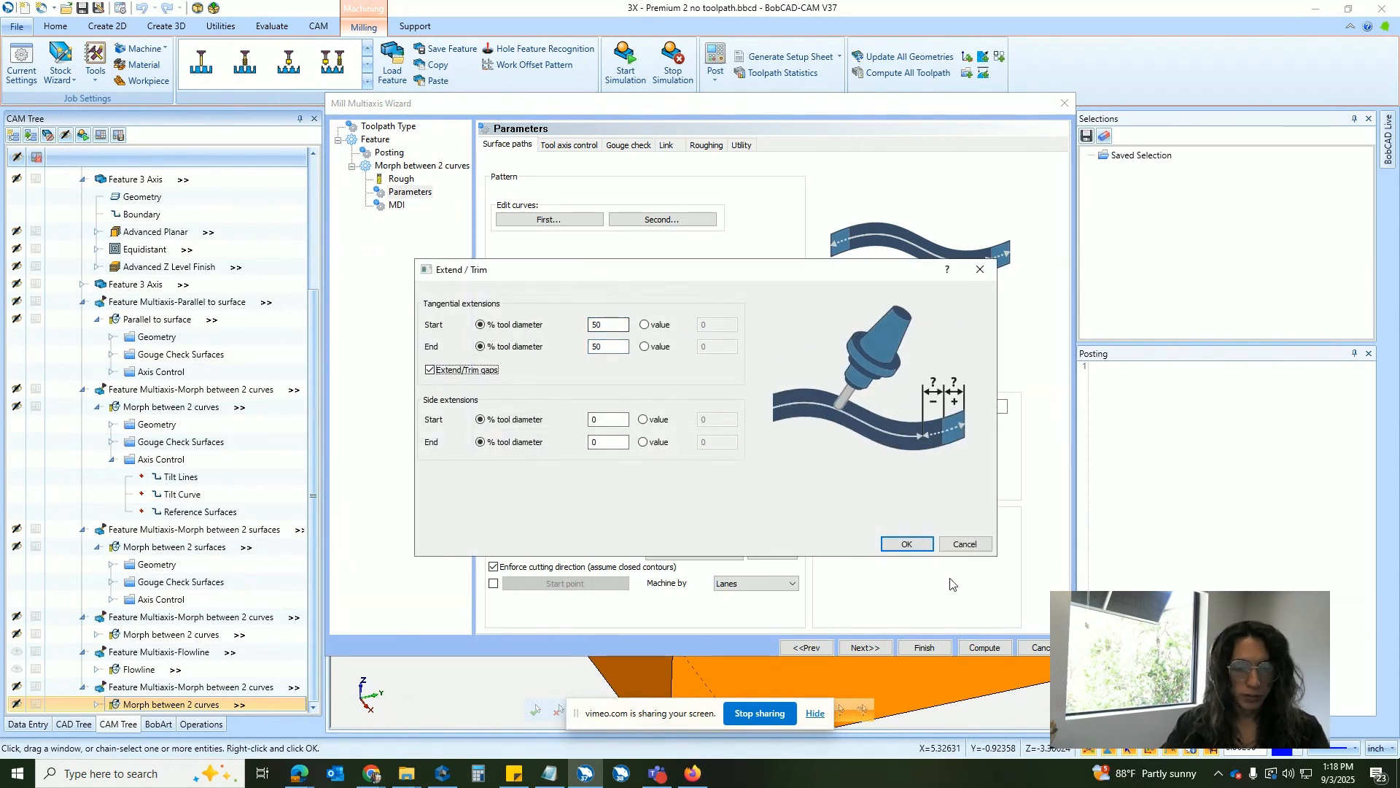
click(905, 544)
click(979, 648)
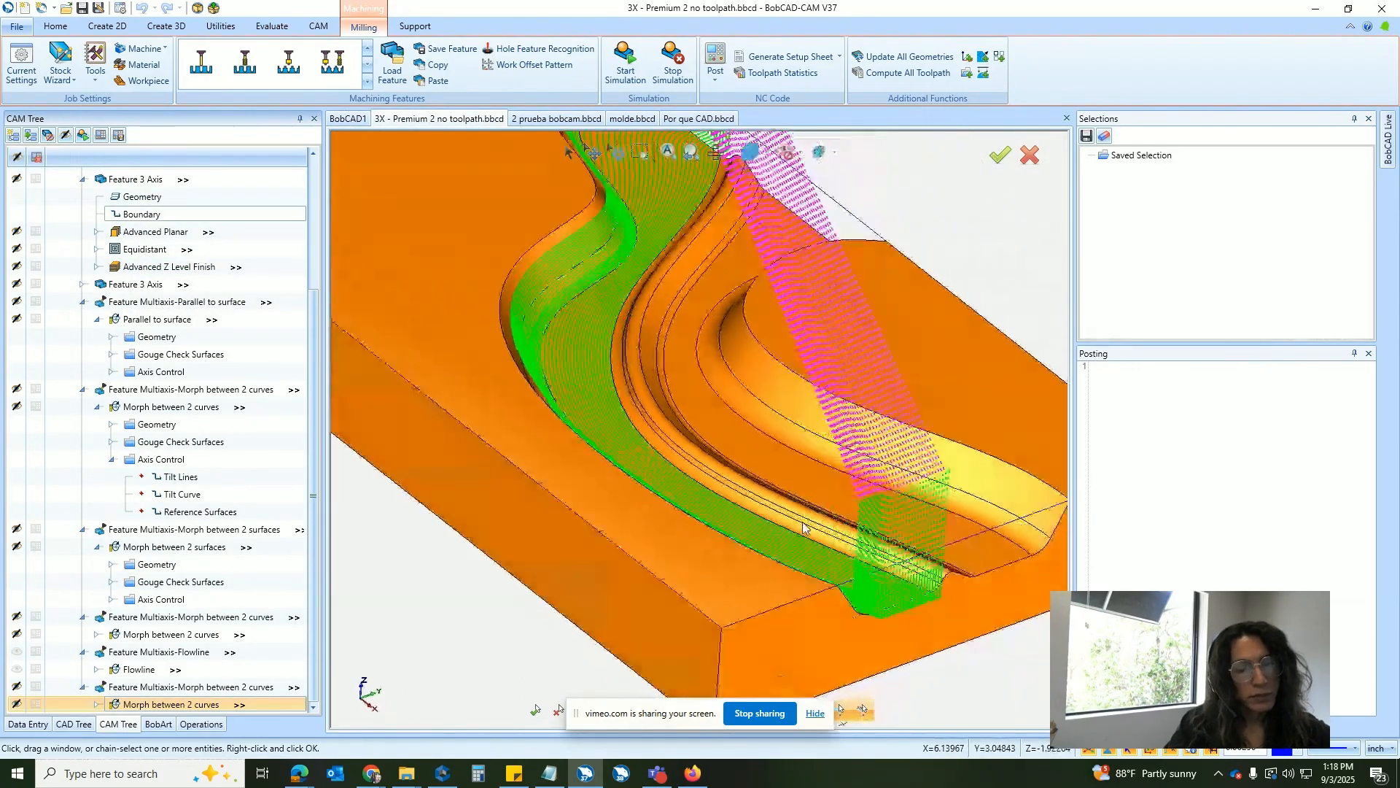
scroll(803, 527, up, 6)
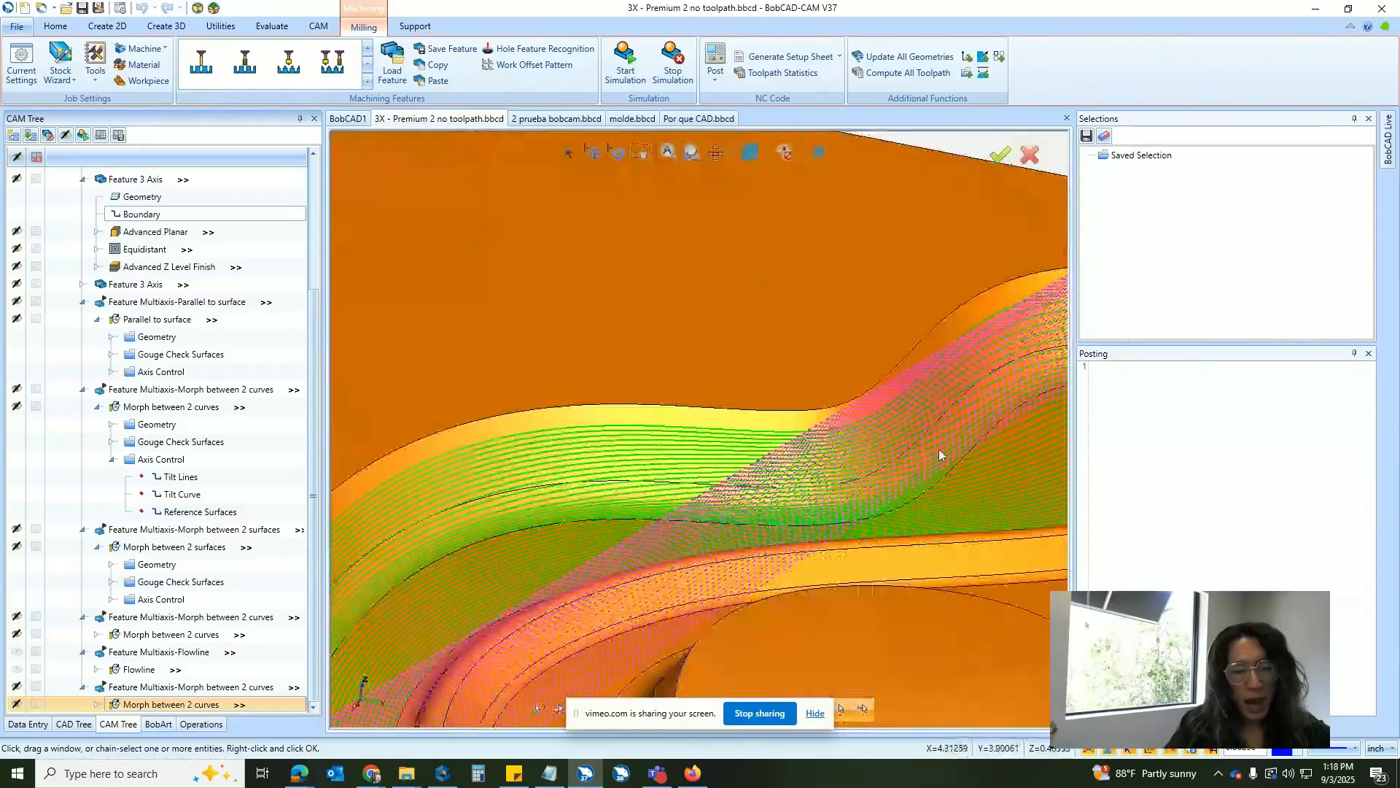
mouse_move(939, 455)
middle_down()
mouse_move(878, 417)
mouse_move(724, 461)
mouse_move(781, 343)
mouse_move(766, 318)
mouse_move(806, 340)
mouse_move(832, 272)
mouse_move(918, 365)
mouse_move(803, 414)
mouse_move(555, 434)
mouse_move(515, 415)
mouse_move(511, 403)
mouse_move(804, 421)
mouse_move(720, 467)
mouse_move(984, 466)
mouse_move(837, 426)
mouse_move(773, 321)
mouse_move(811, 281)
mouse_move(780, 283)
mouse_move(842, 394)
mouse_move(785, 314)
mouse_move(625, 225)
mouse_move(675, 249)
mouse_move(768, 205)
middle_up()
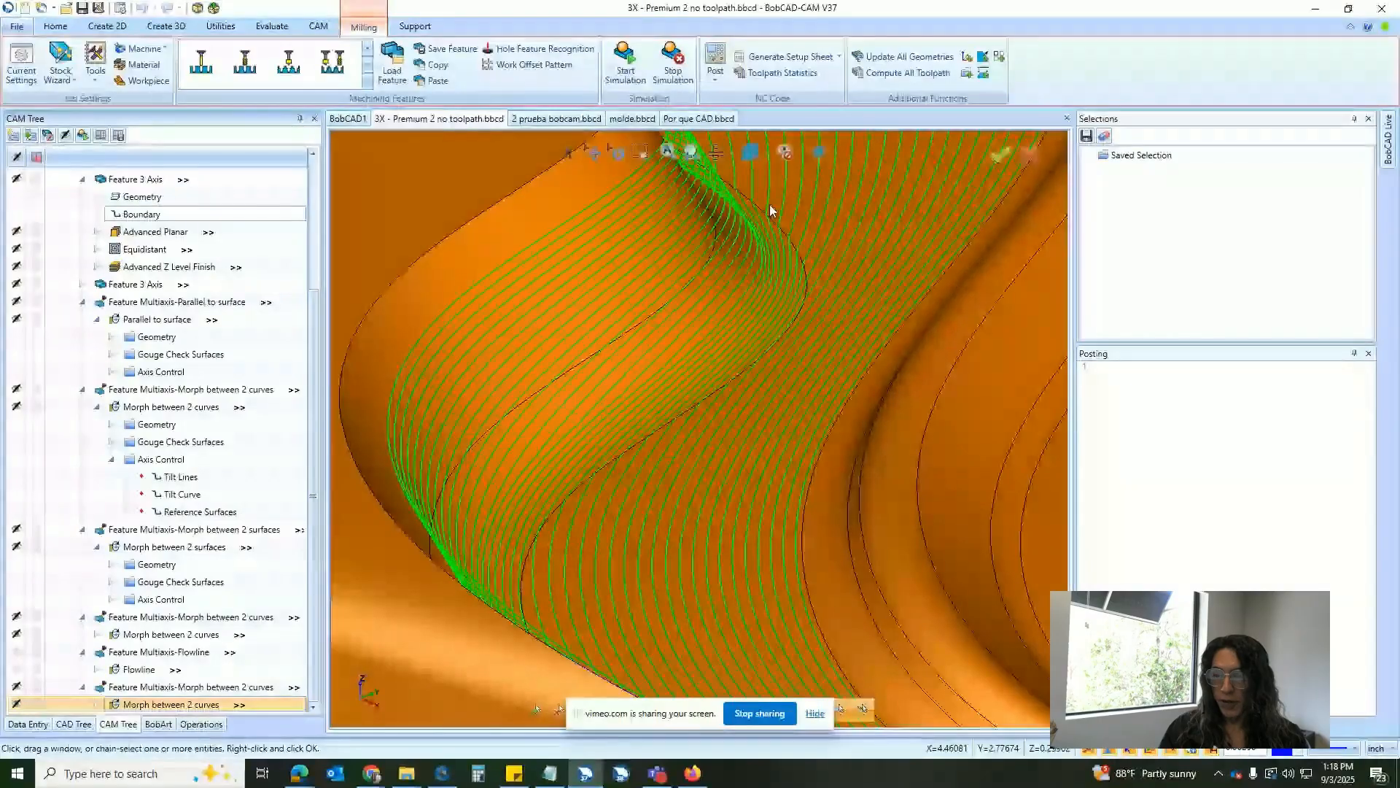
middle_drag(770, 211, 770, 210)
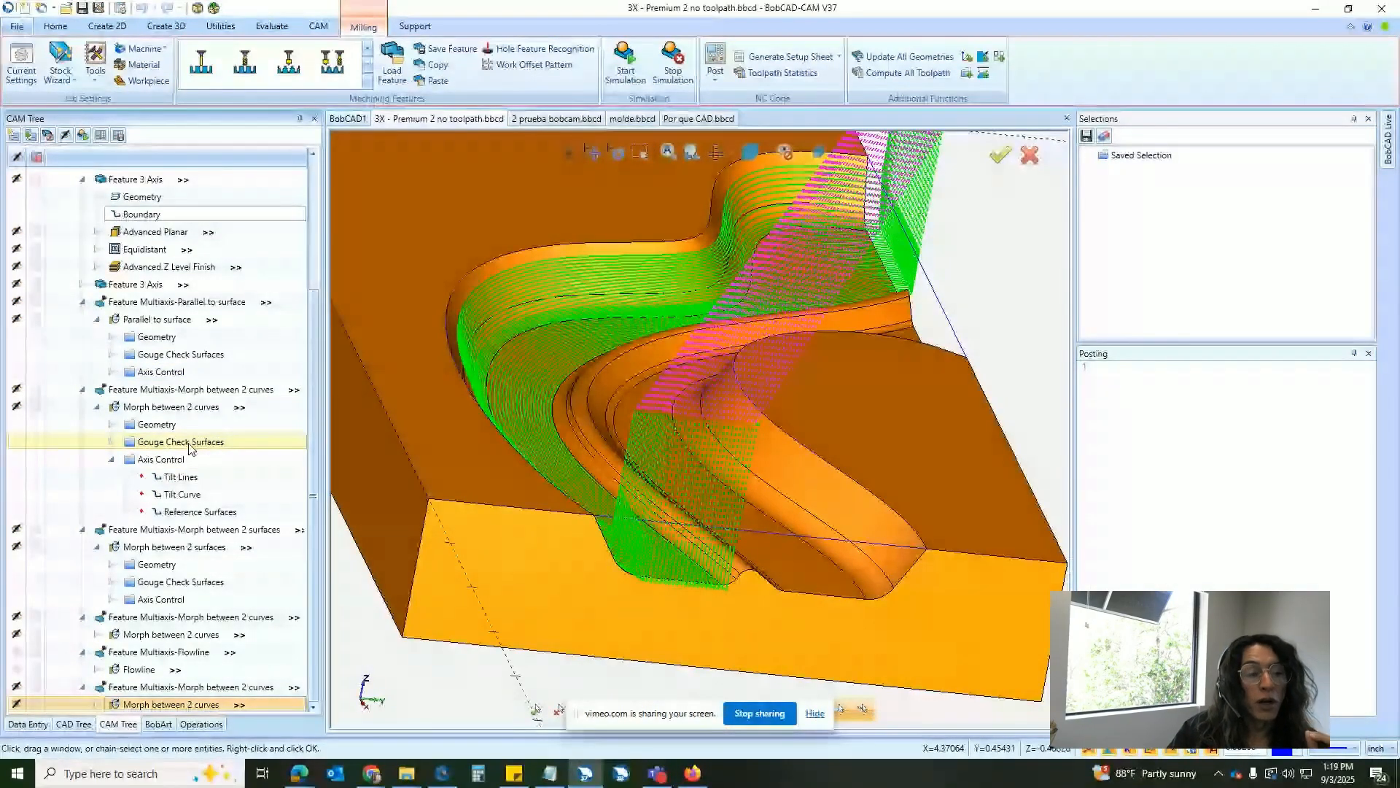
Hide all Milling Job toolpaths, display only the Advanced Z Level Finish toolpath and examine its passes on the walls.
scroll(188, 447, up, 4)
click(16, 193)
click(149, 438)
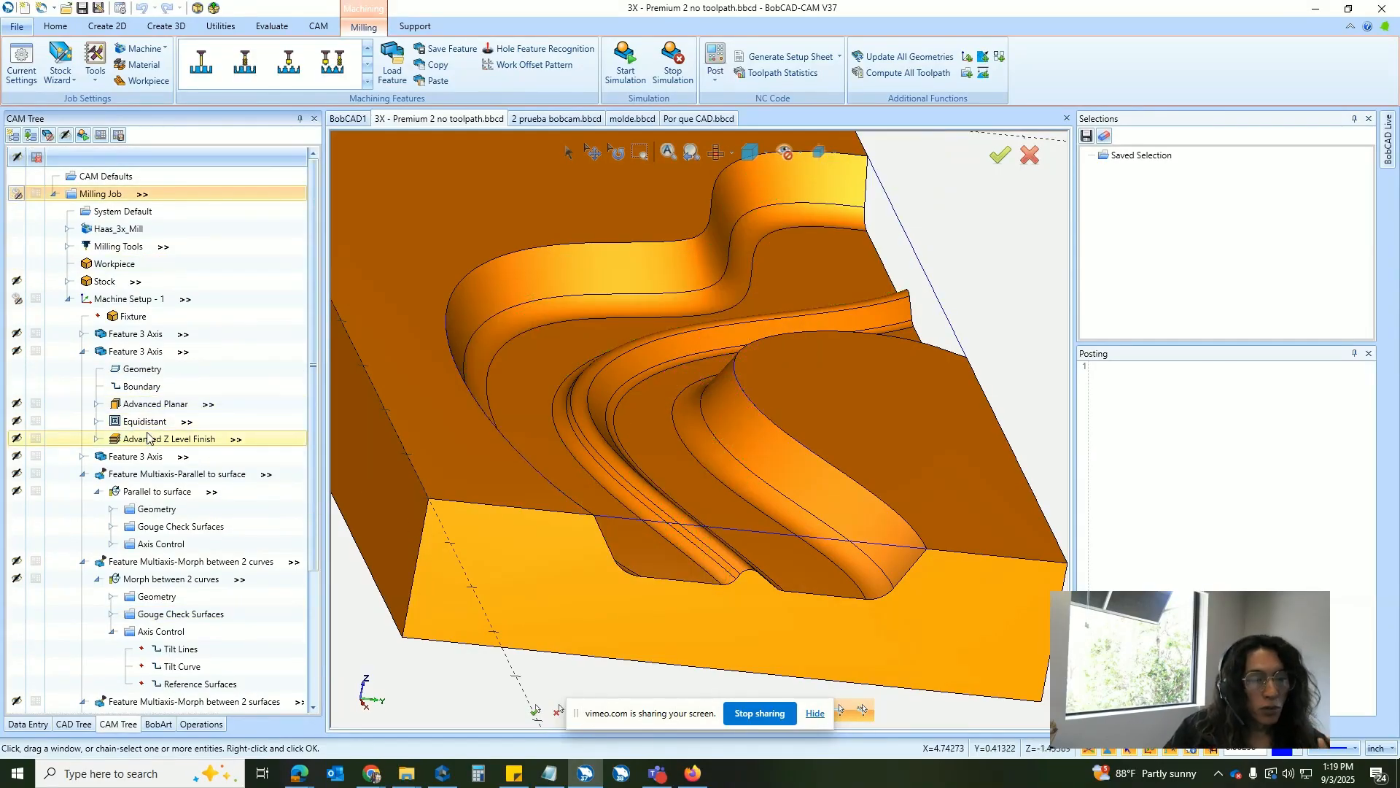
scroll(561, 352, up, 5)
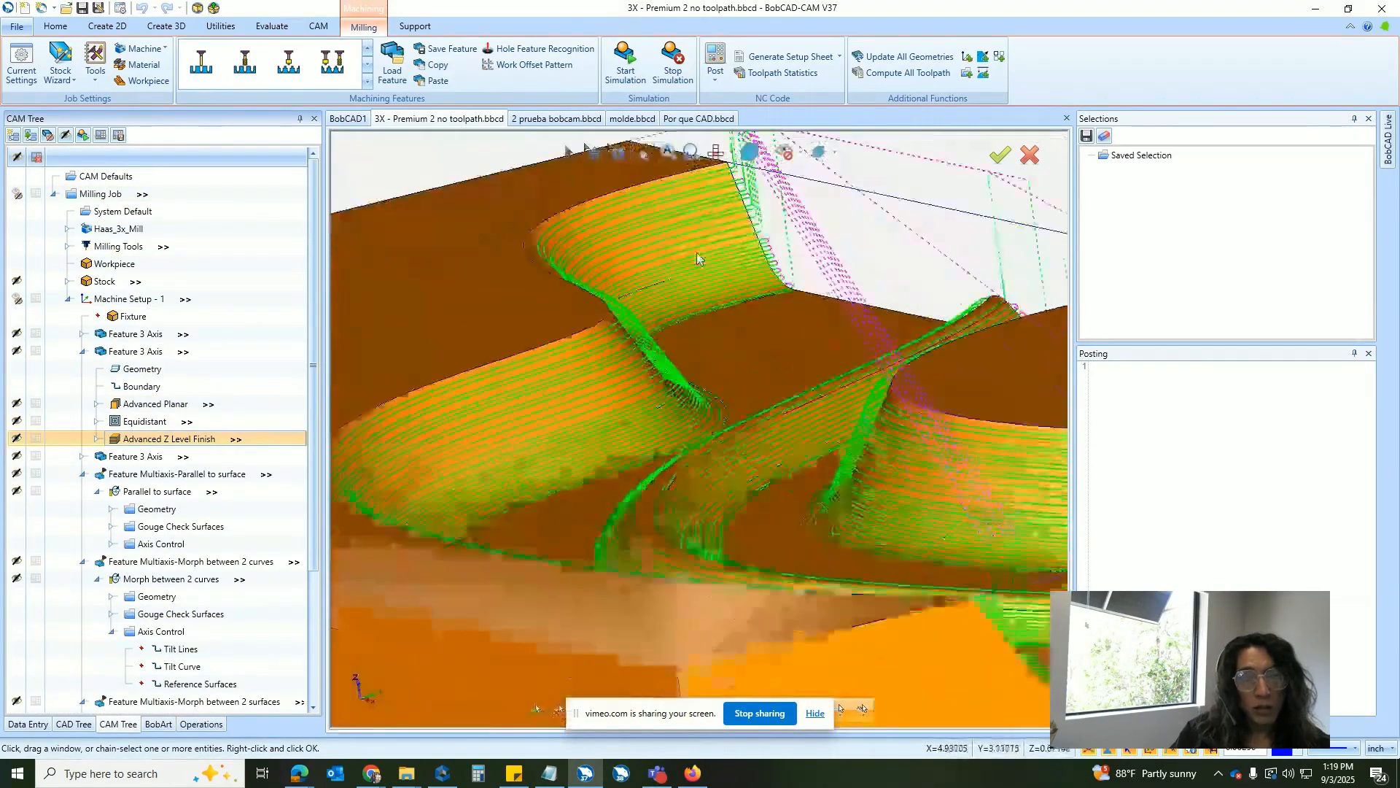
scroll(729, 277, down, 5)
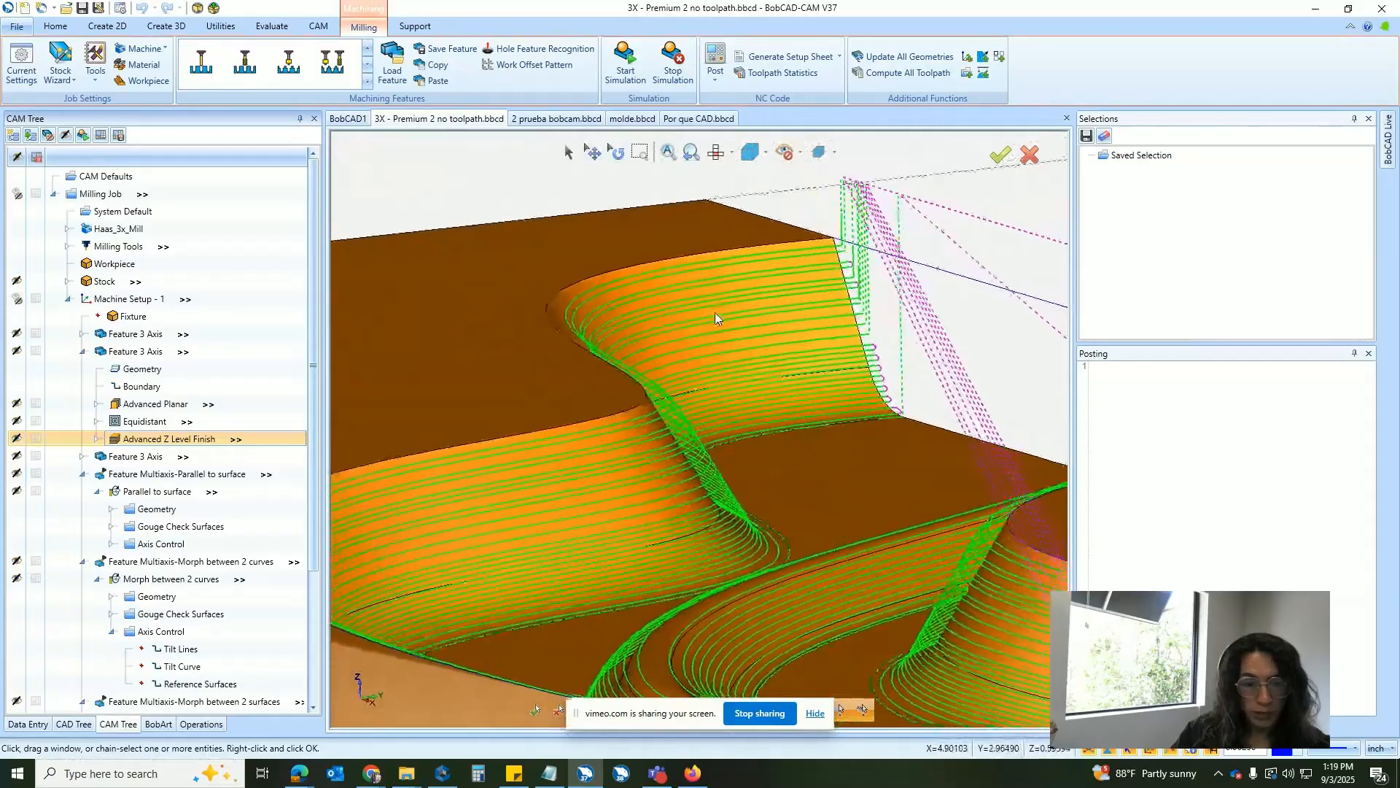
double_click(198, 440)
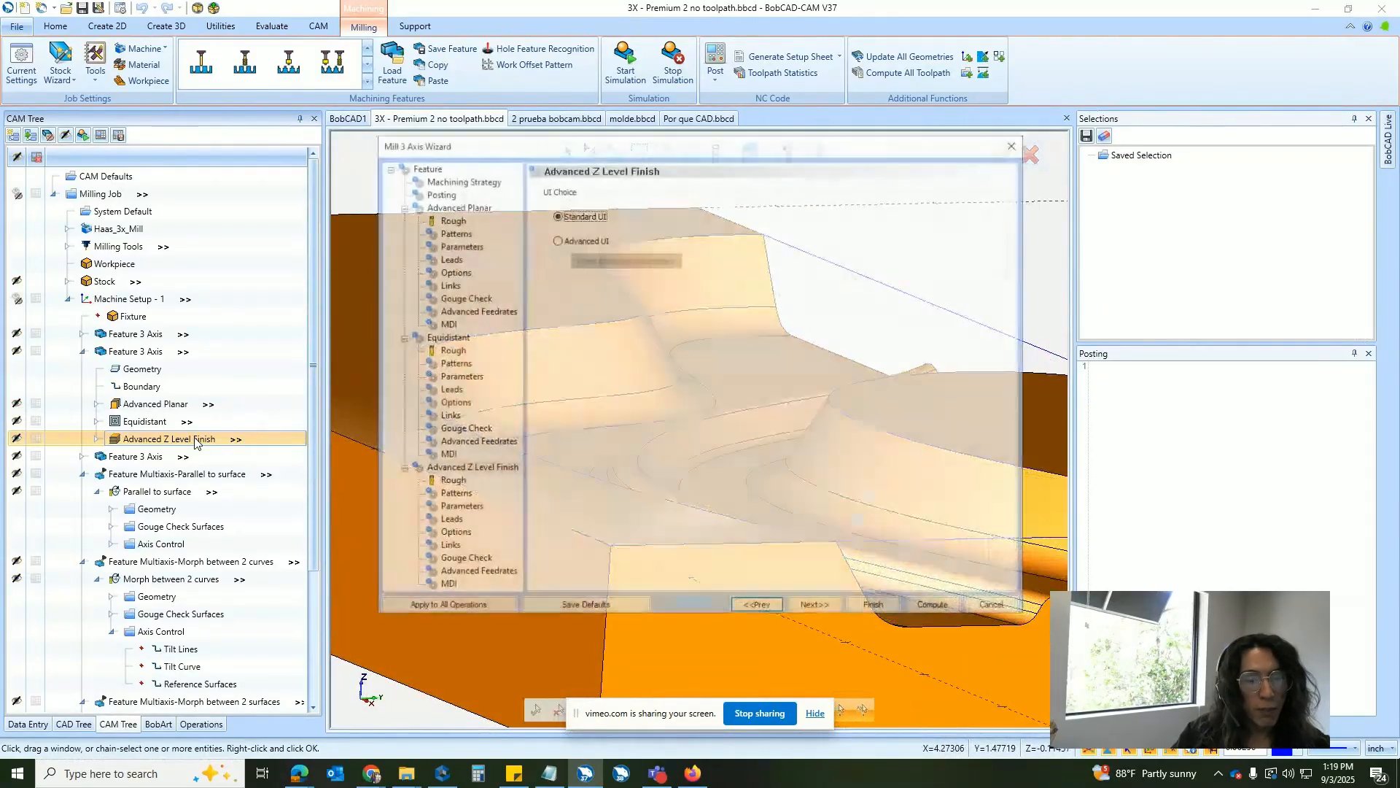
click(1015, 144)
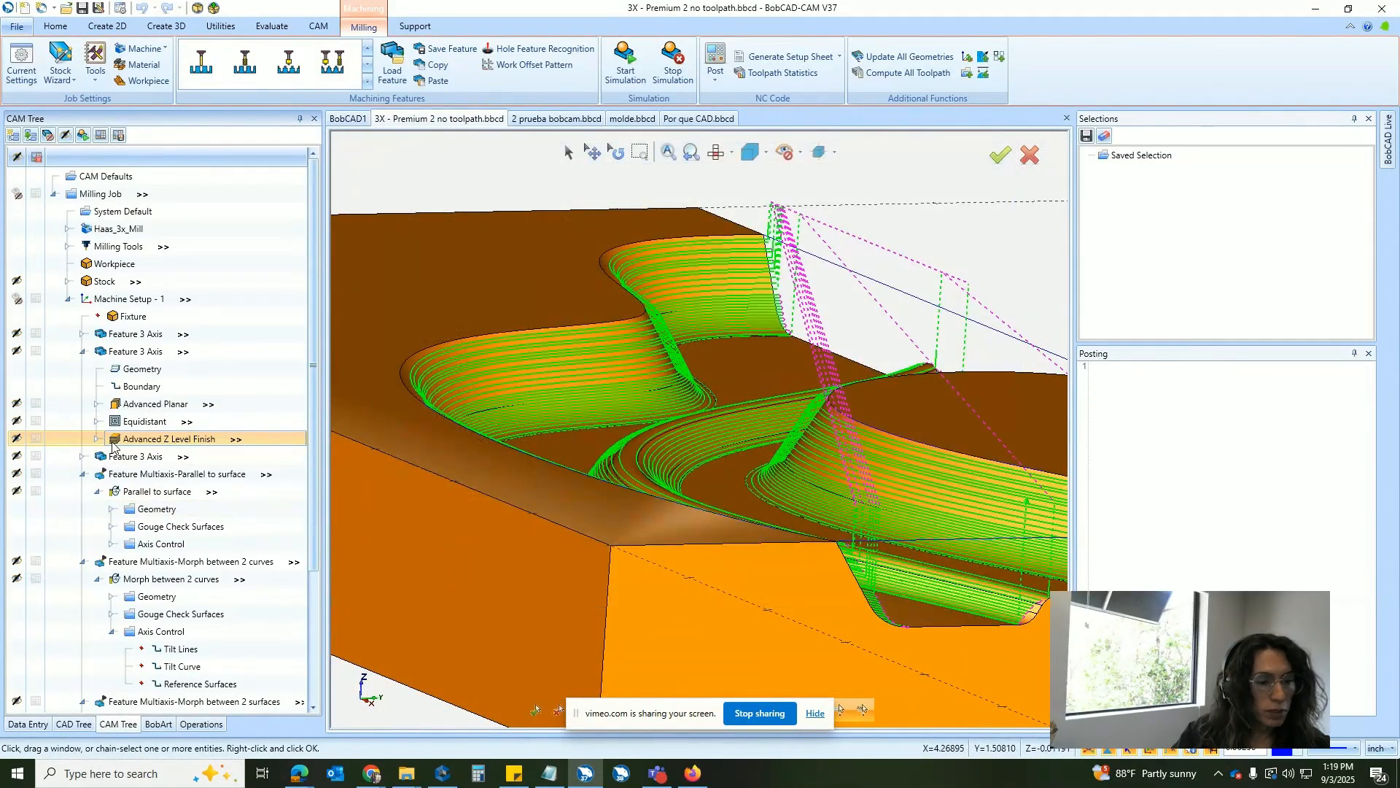
Backplot the Advanced Z Level Finish operation to examine the ball tool's contact with the curved wall, and close the backplot.
mouse_move(115, 445)
click(140, 405)
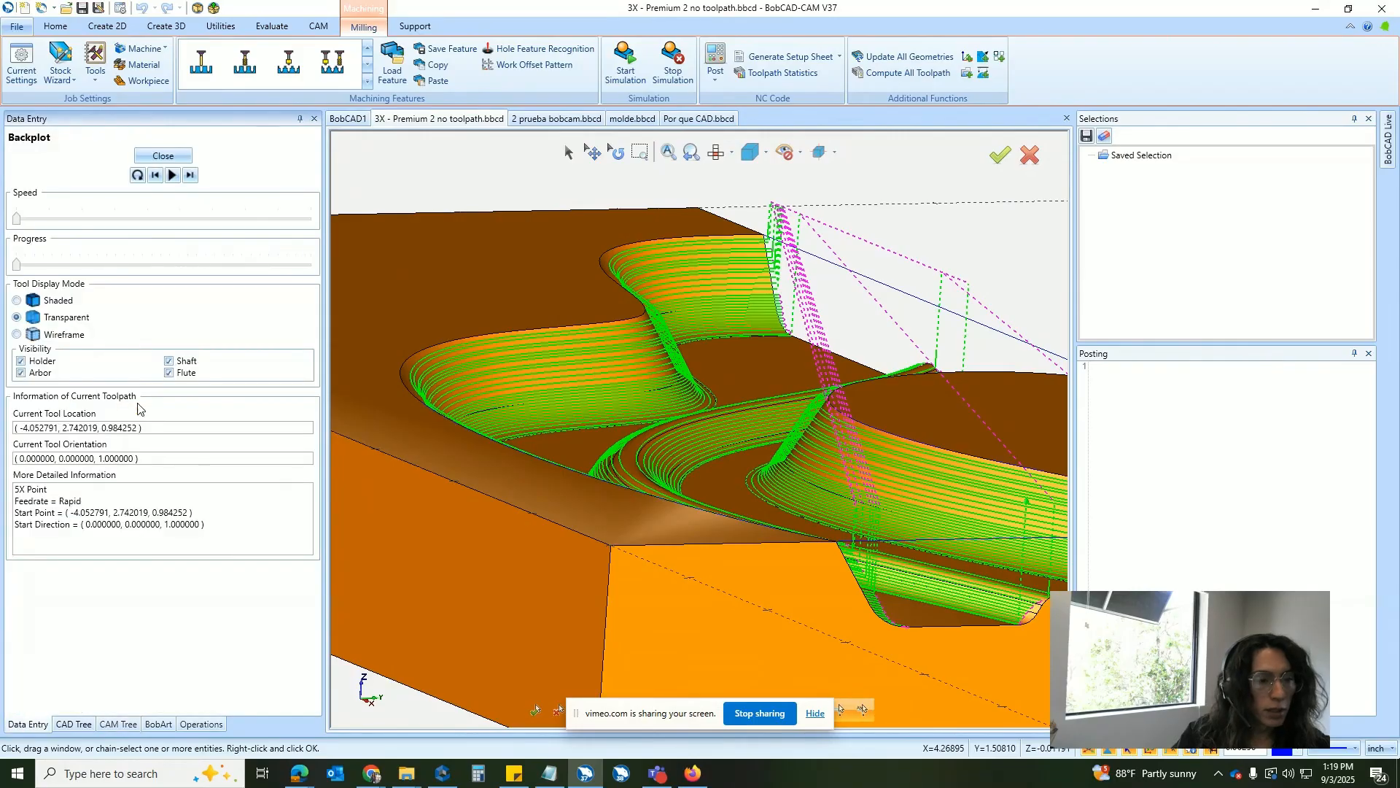
drag(16, 265, 226, 264)
scroll(423, 419, up, 6)
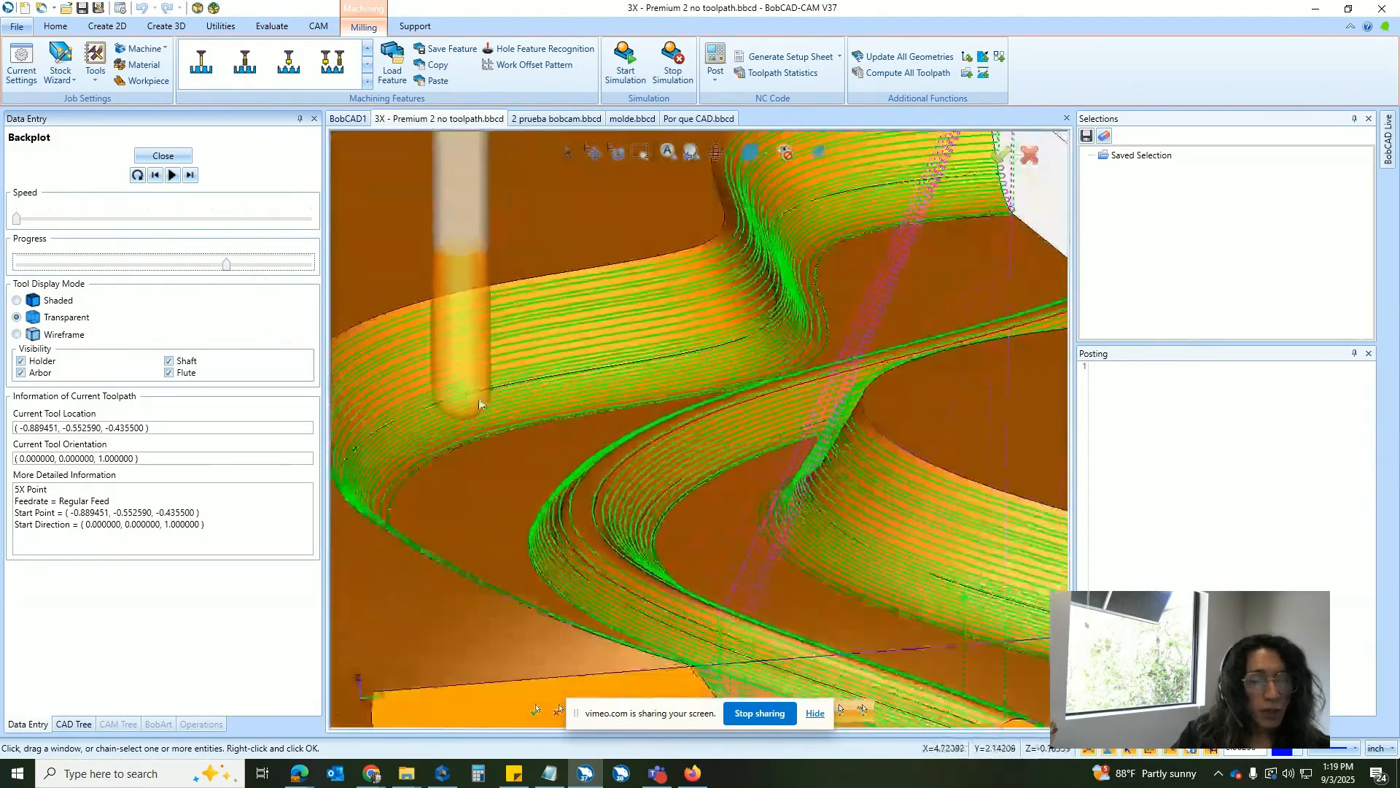
scroll(421, 452, up, 4)
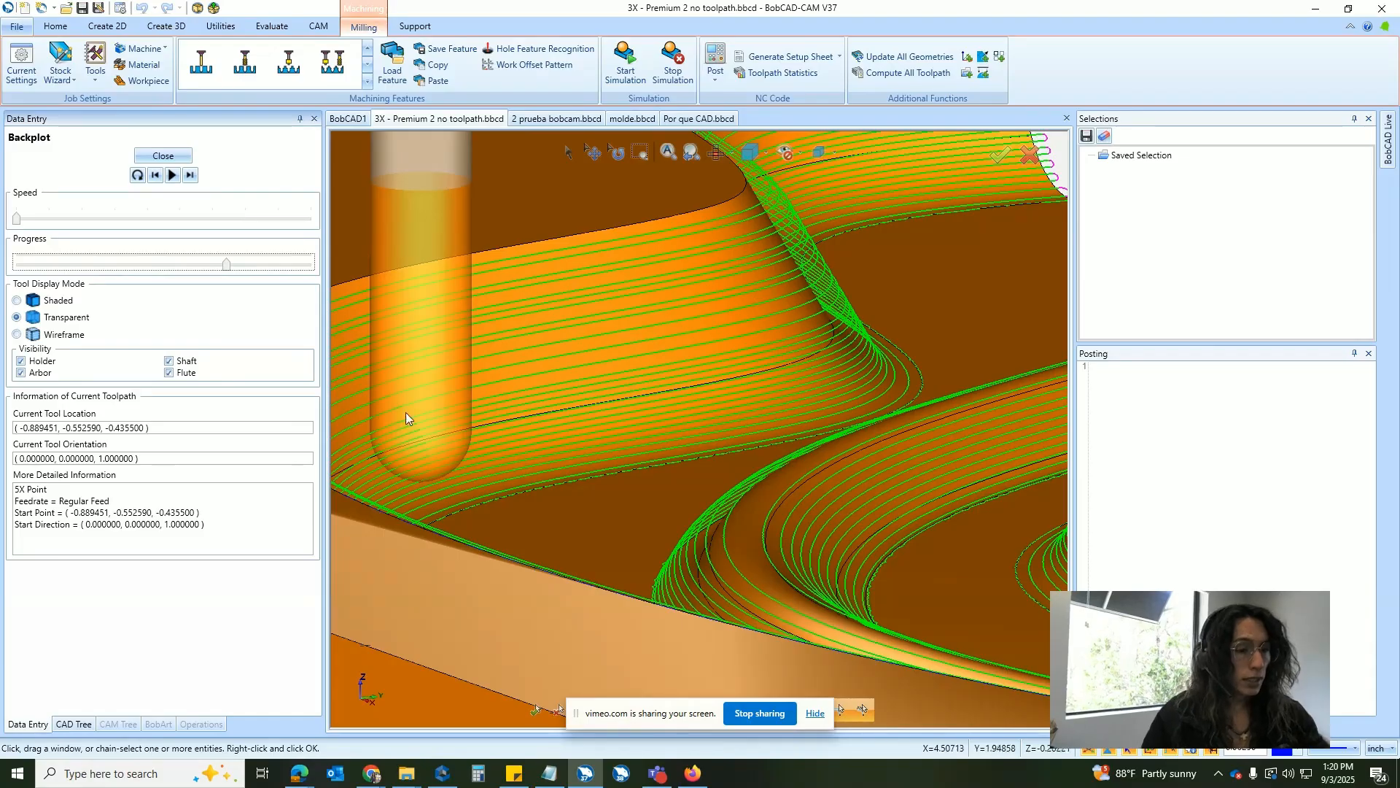
click(175, 152)
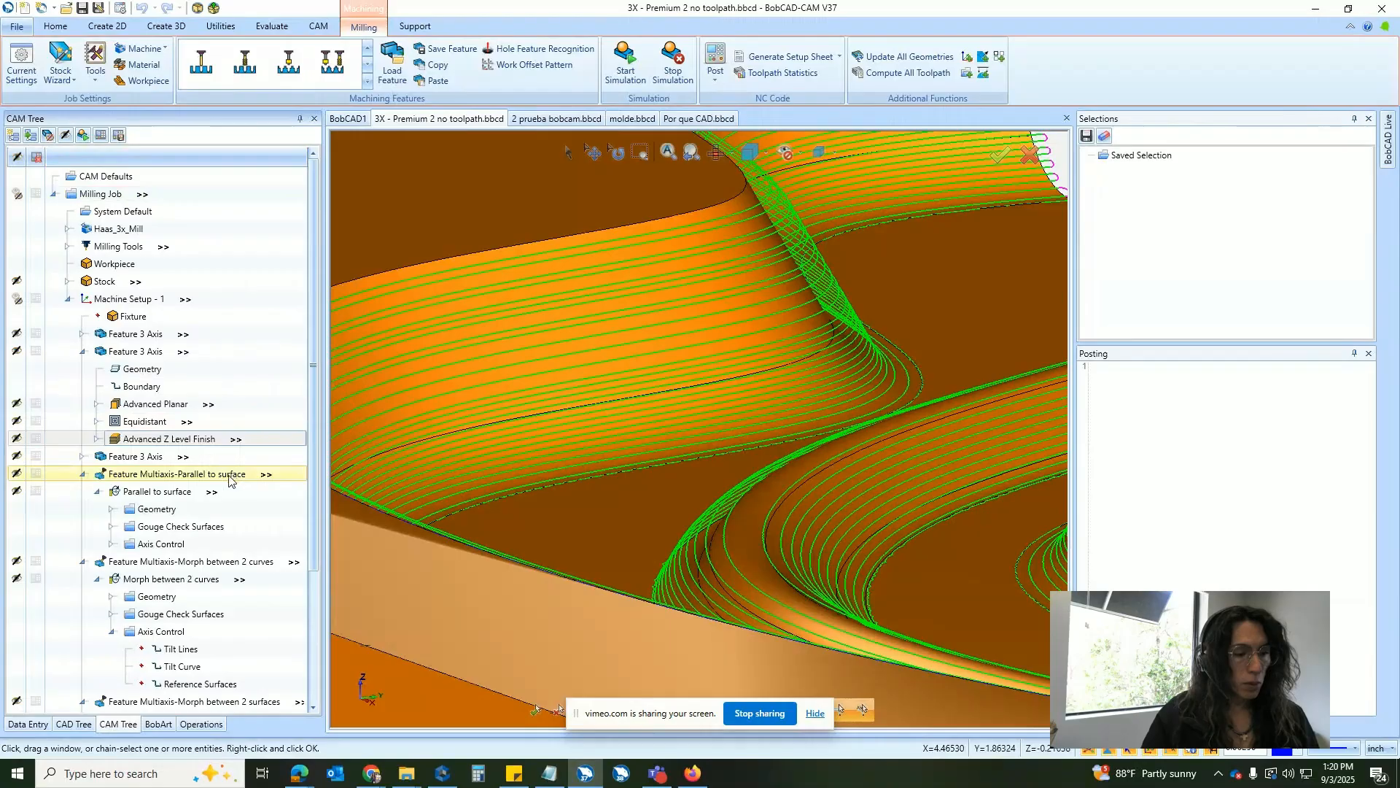
Review the Parallel to surface operation's toolpath, its toolpath type and its BARREL-TANGENT tool without changing them.
click(156, 491)
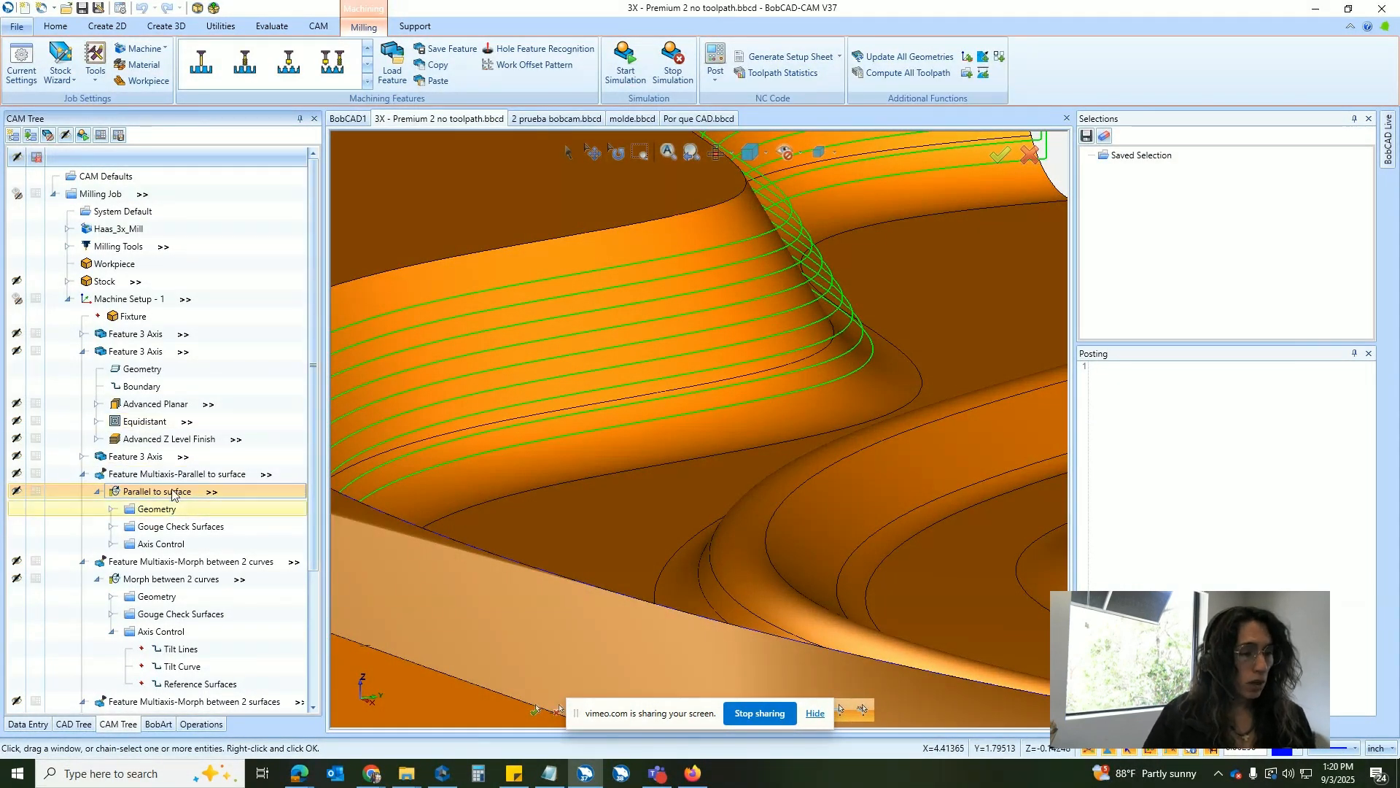
double_click(175, 475)
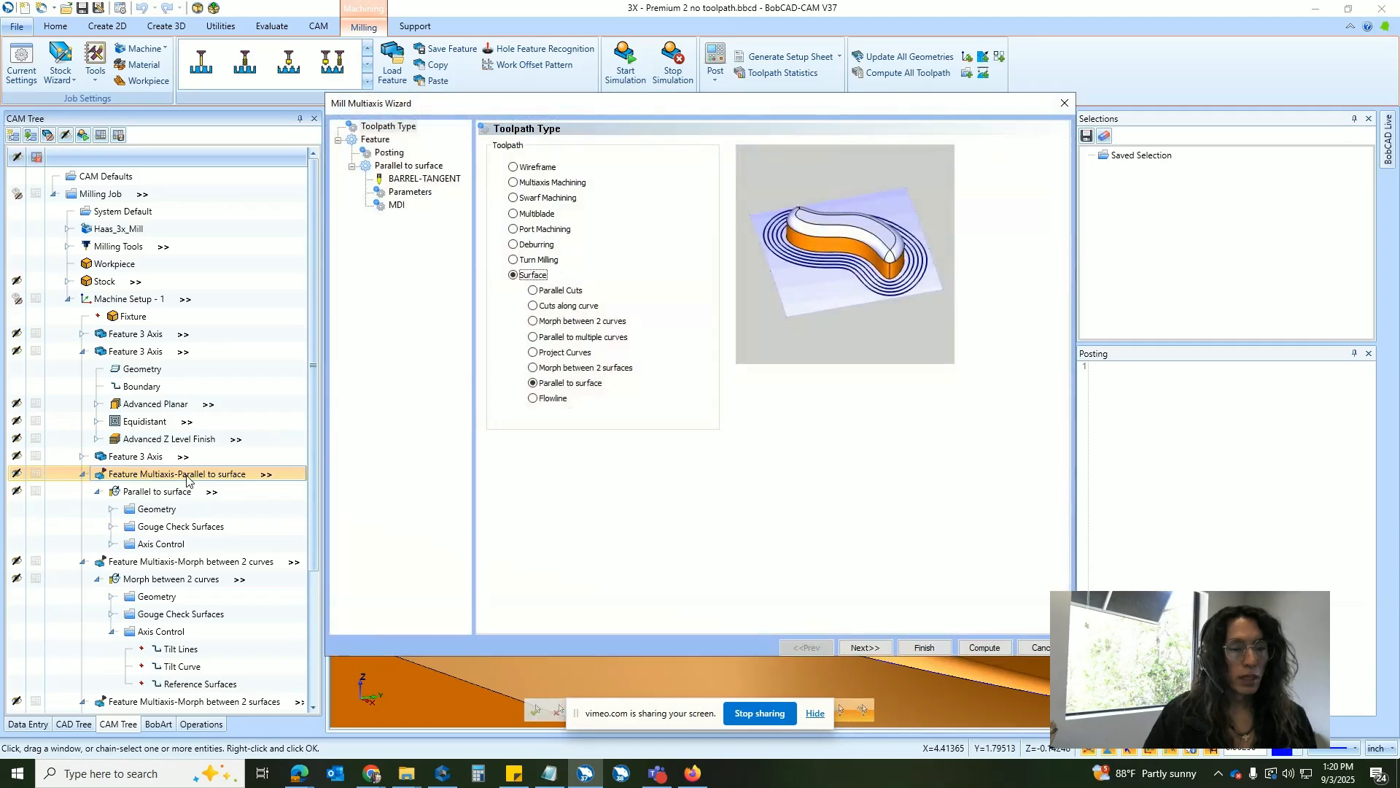
click(1041, 649)
double_click(157, 491)
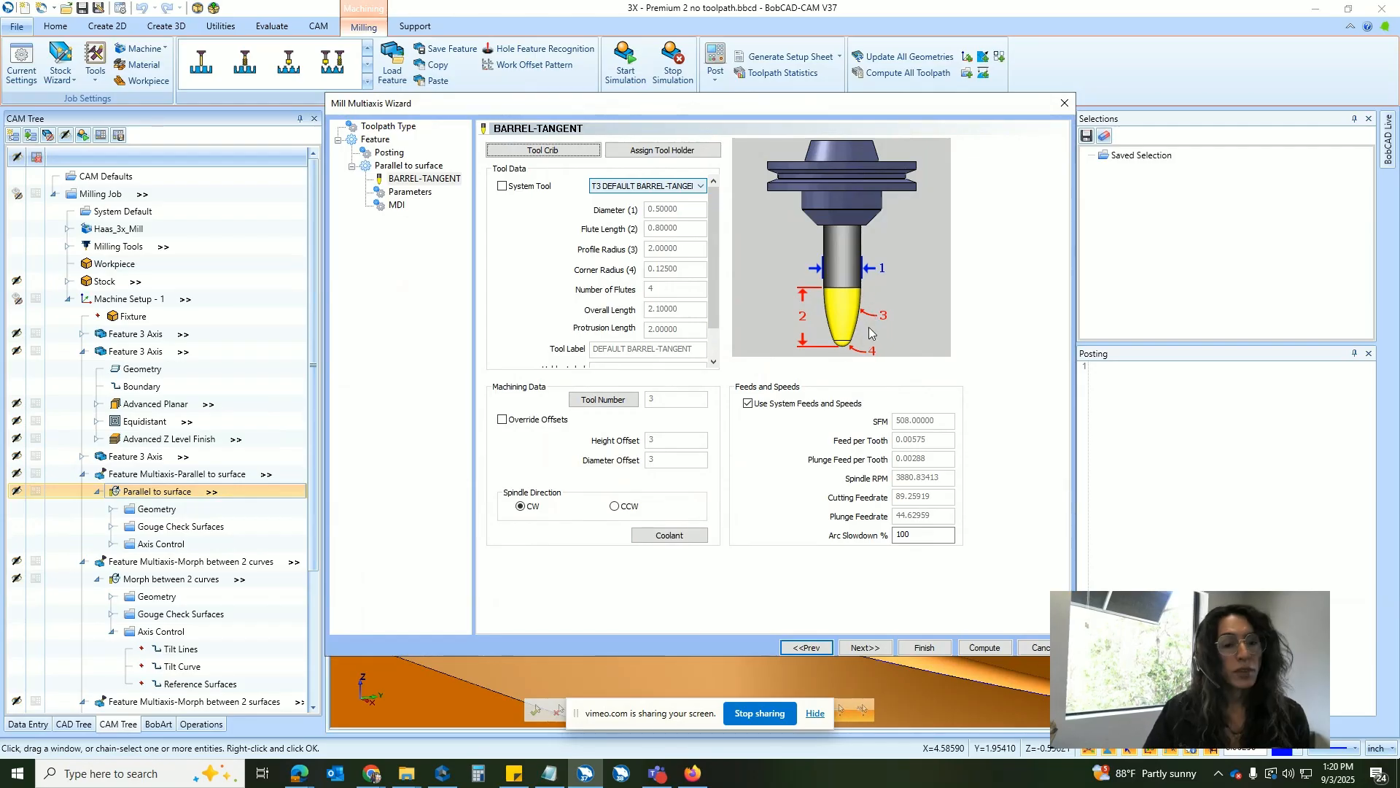
click(1063, 110)
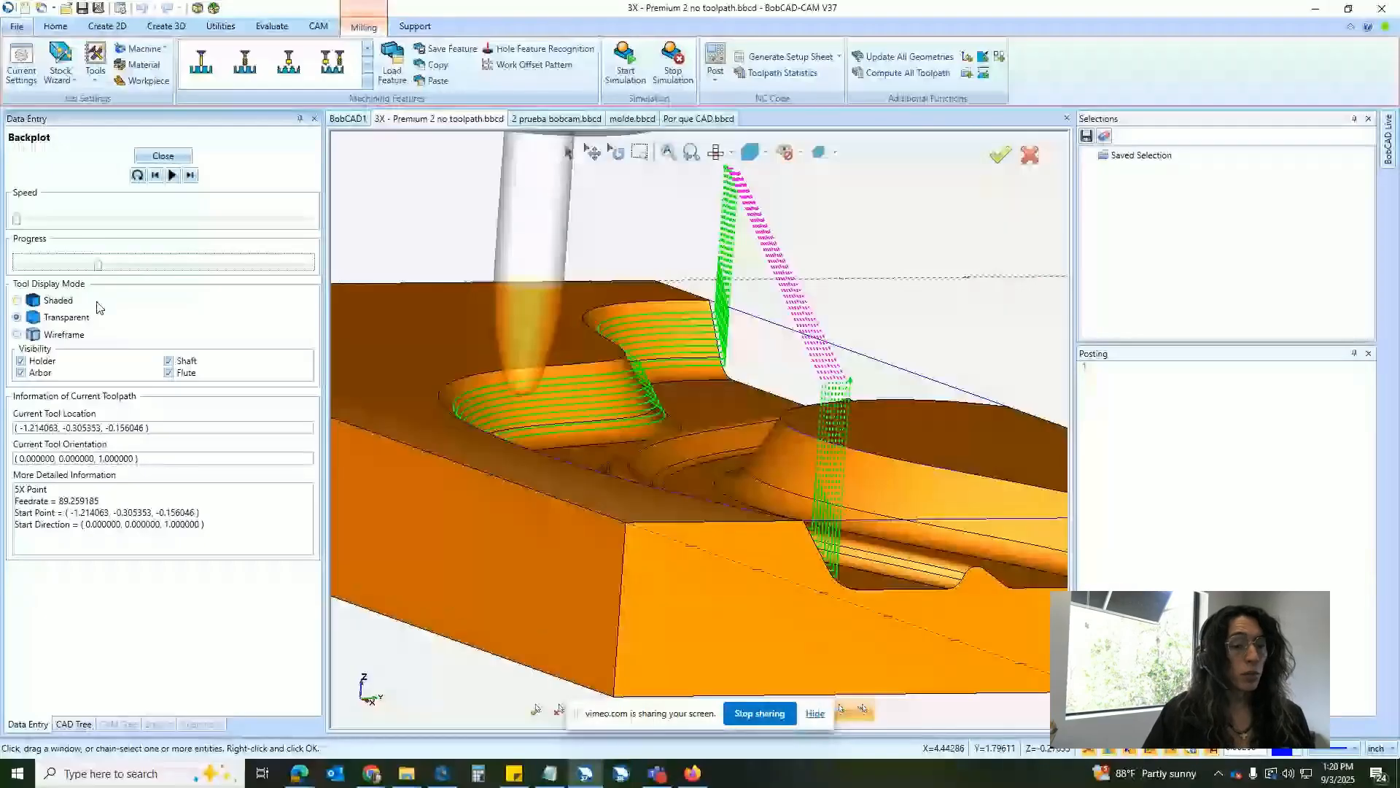
Scrub further through the Parallel to surface backplot, close it, and display the Equidistant toolpath for comparison.
drag(98, 267, 200, 285)
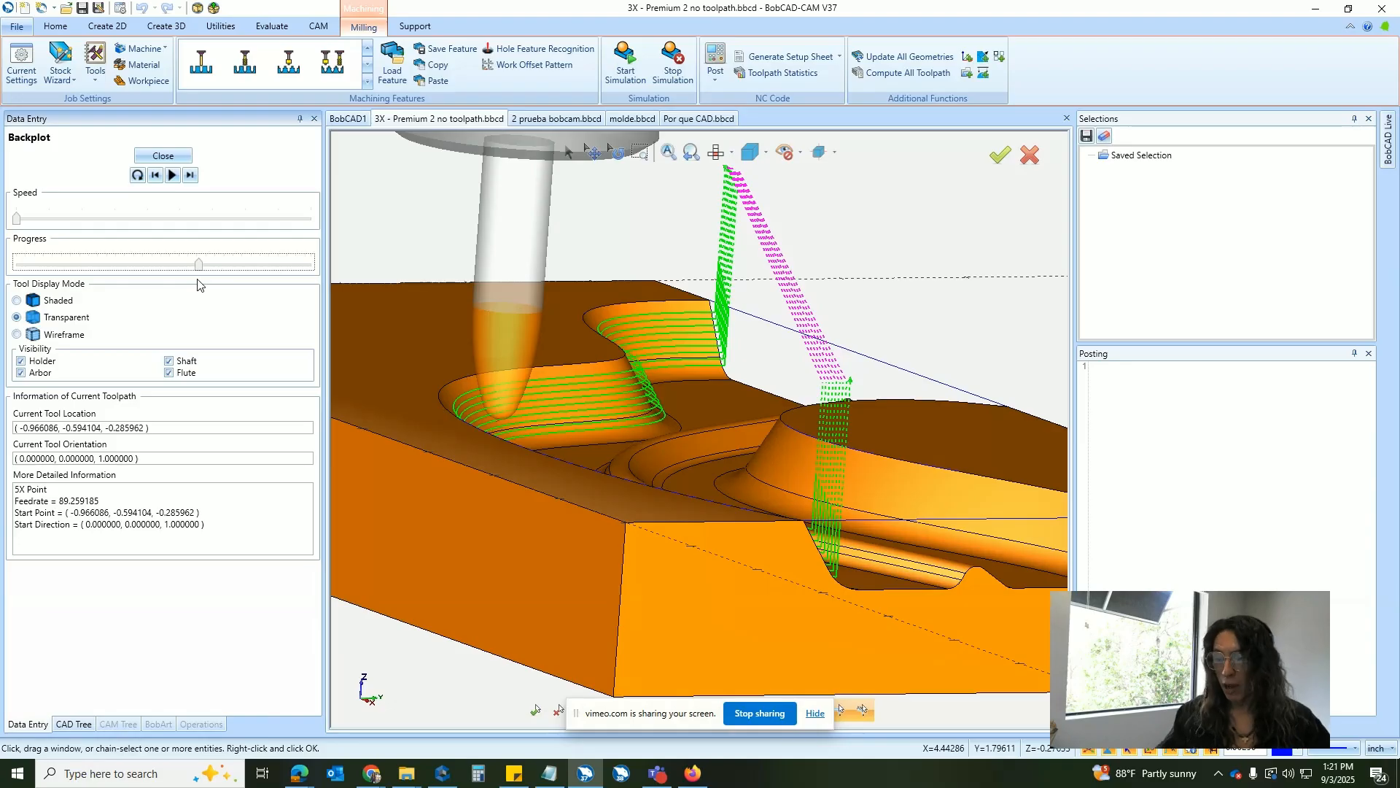
click(172, 159)
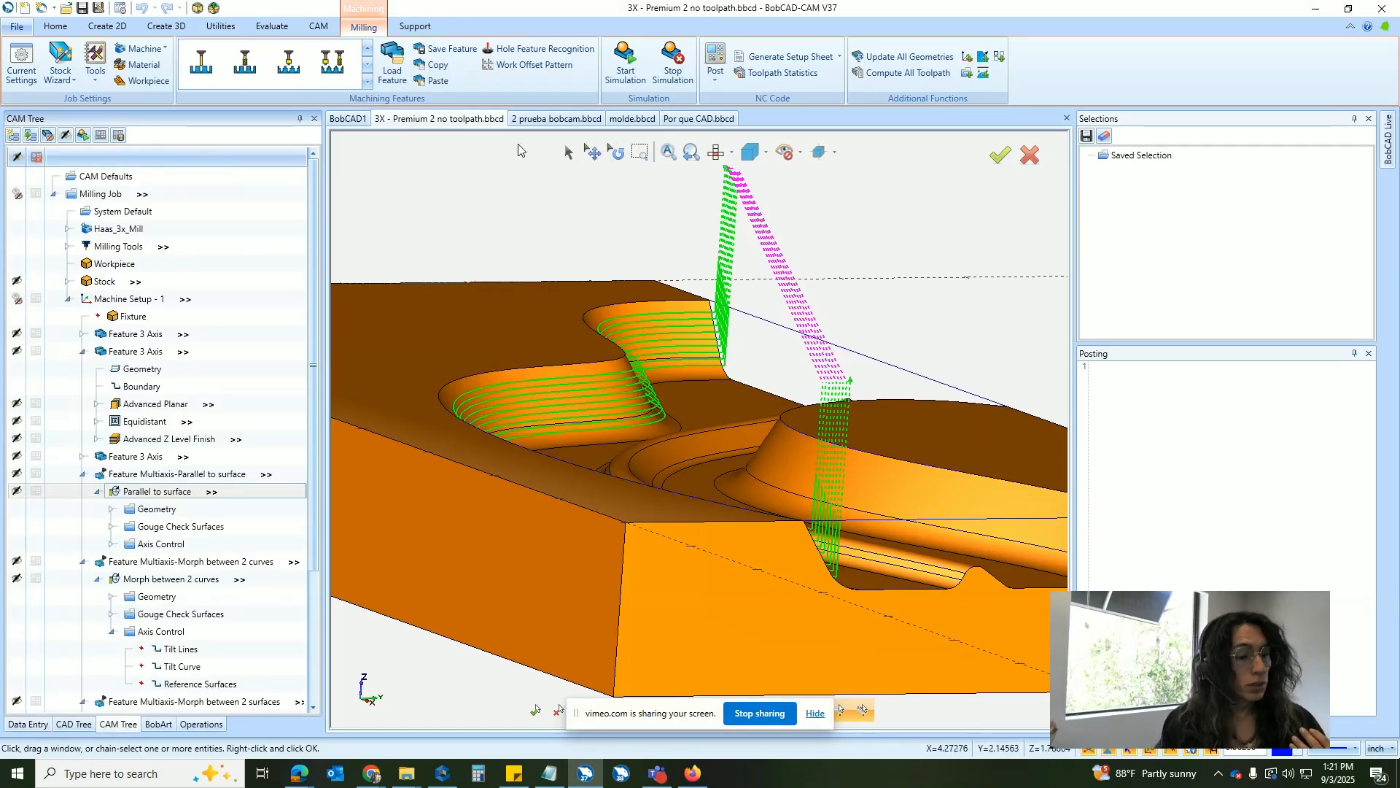
click(134, 421)
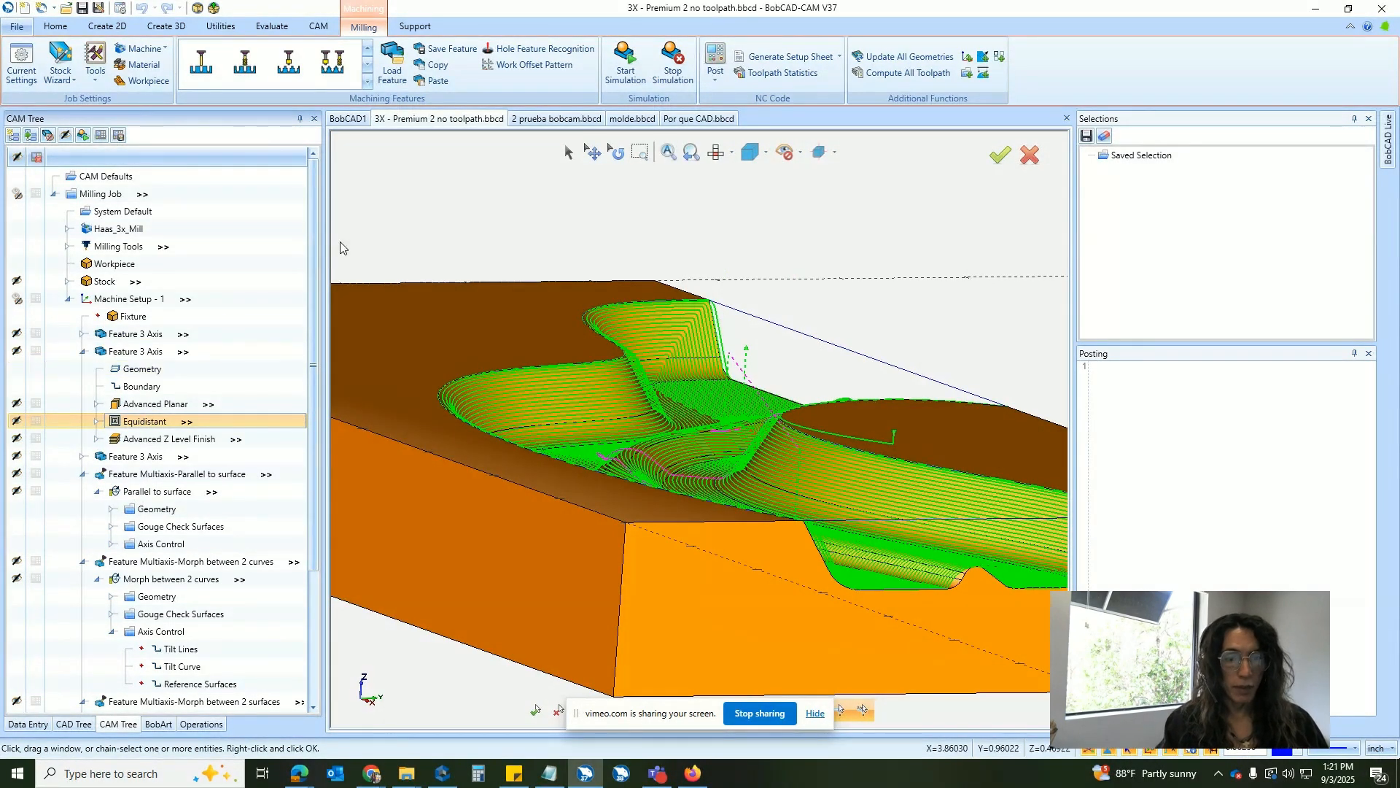
In the 2 prueba bobcam.bbcd project, hide all toolpaths, display only the Equidistante toolpath and examine its passes.
click(550, 120)
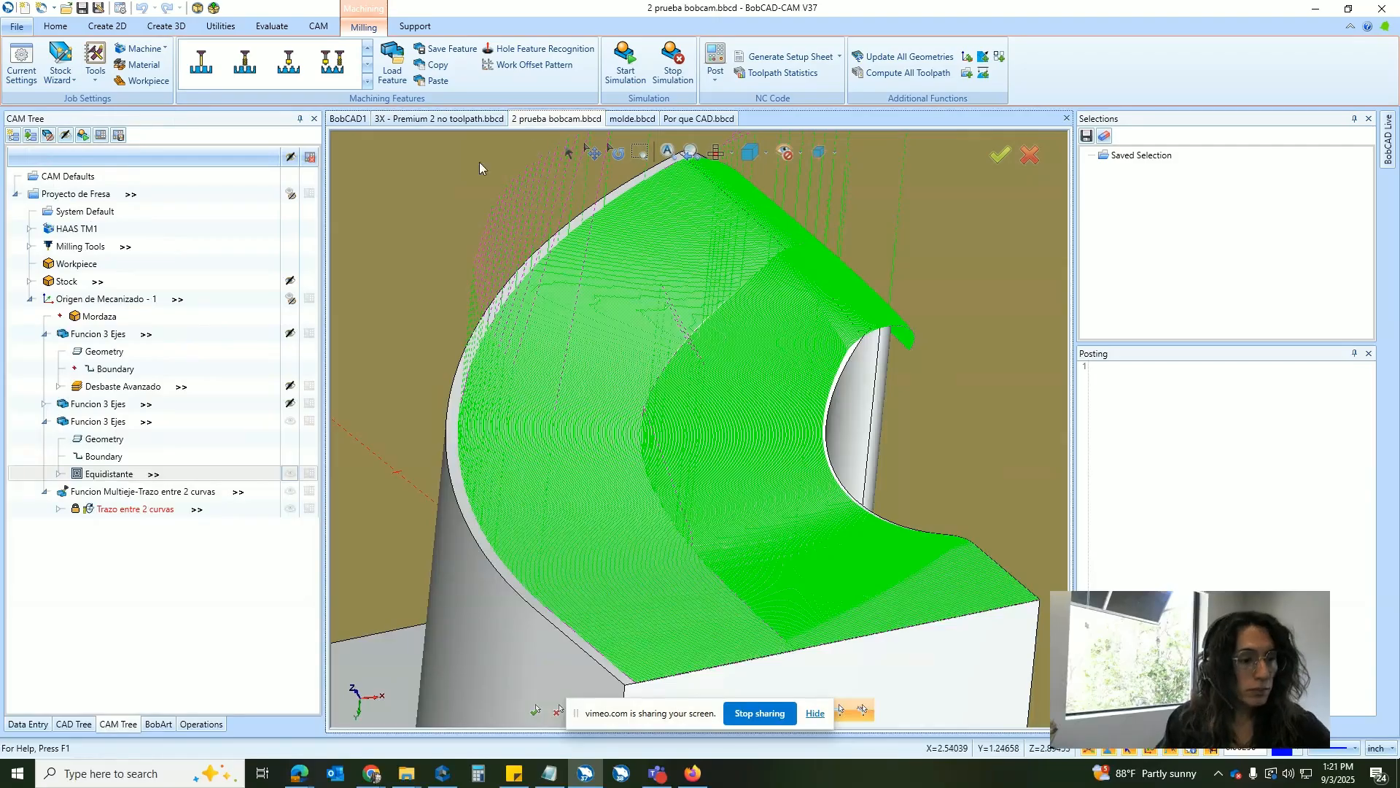
click(290, 157)
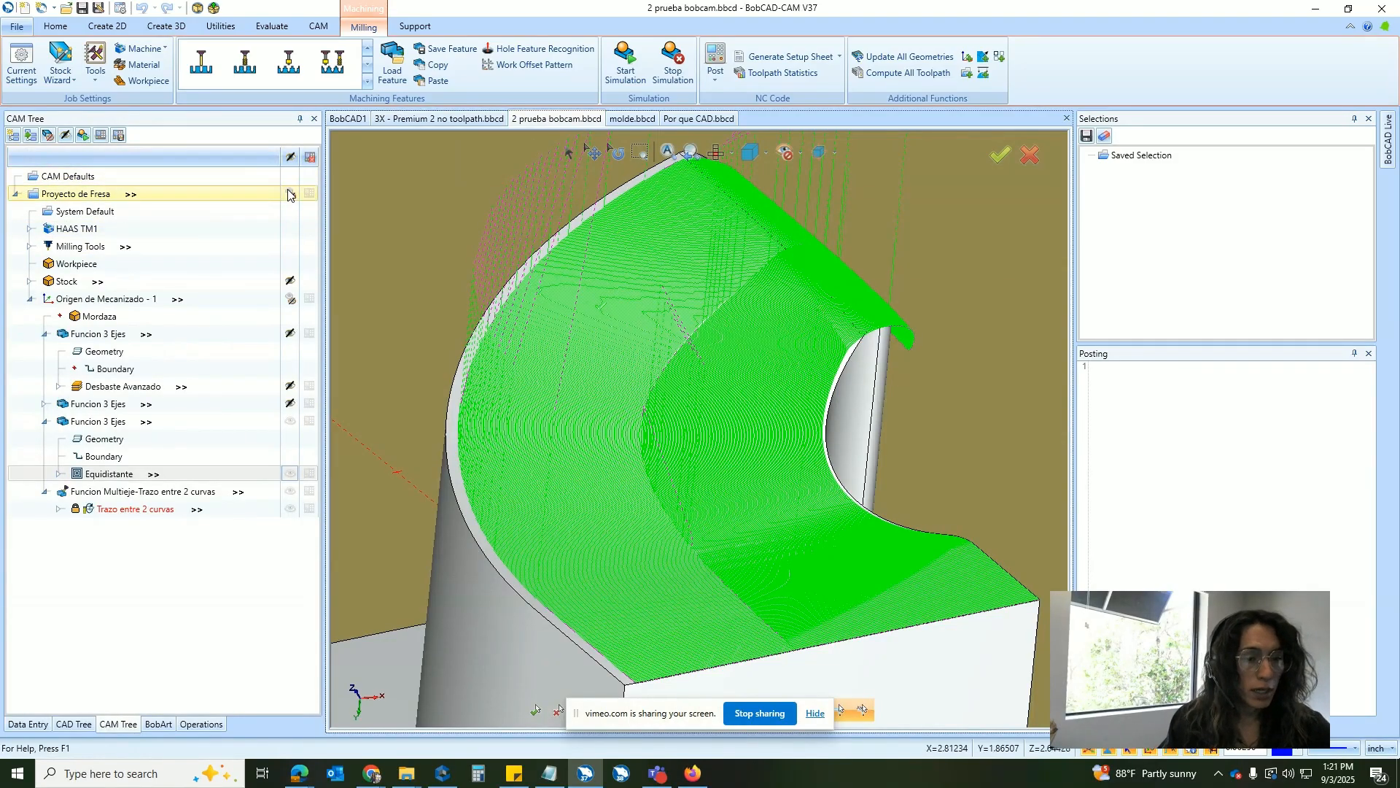
click(124, 475)
scroll(659, 291, up, 6)
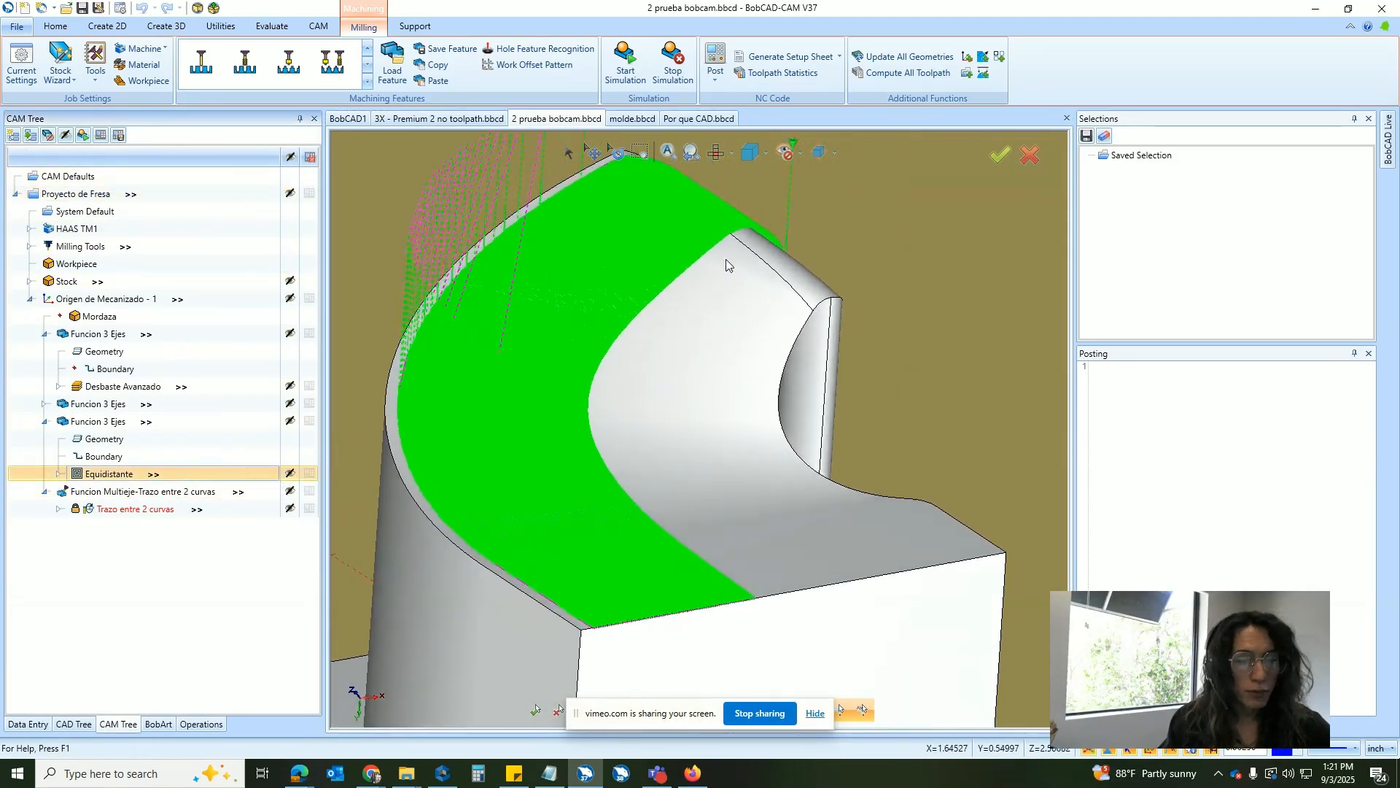
middle_drag(658, 207, 646, 301)
scroll(602, 251, up, 4)
scroll(603, 252, down, 3)
scroll(646, 302, up, 2)
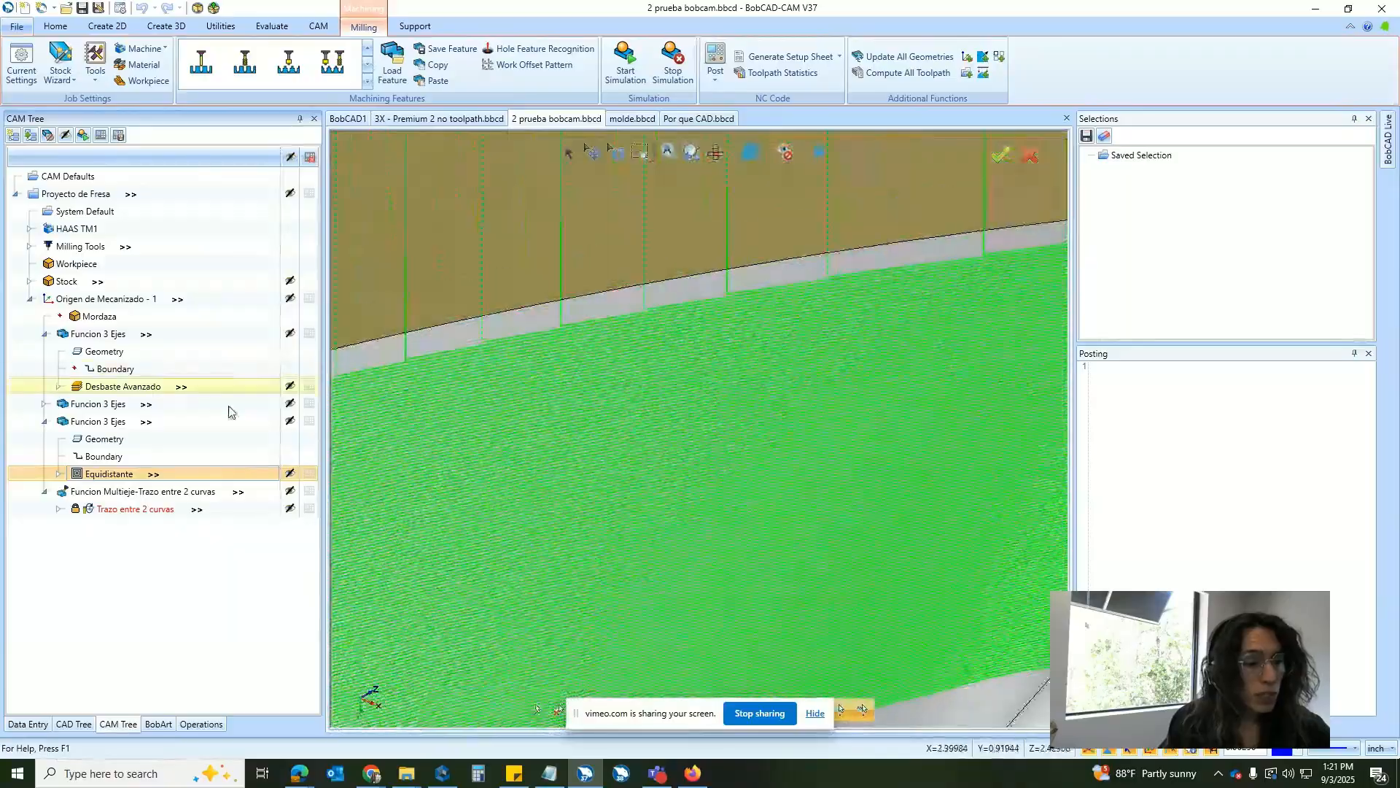
Display the Trazo entre 2 curvas toolpath and examine its passes around the curved surface.
click(138, 508)
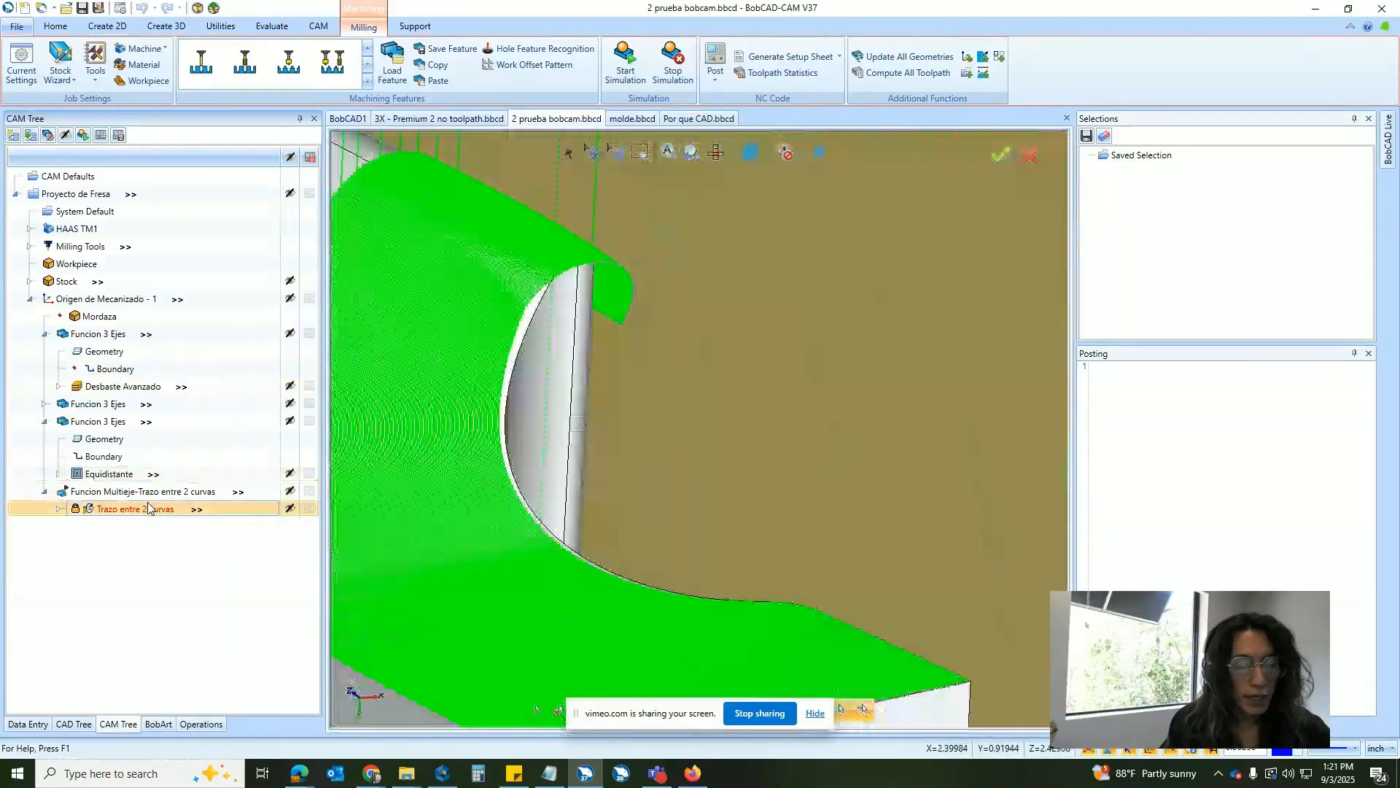
middle_drag(716, 466, 727, 401)
middle_drag(533, 436, 572, 286)
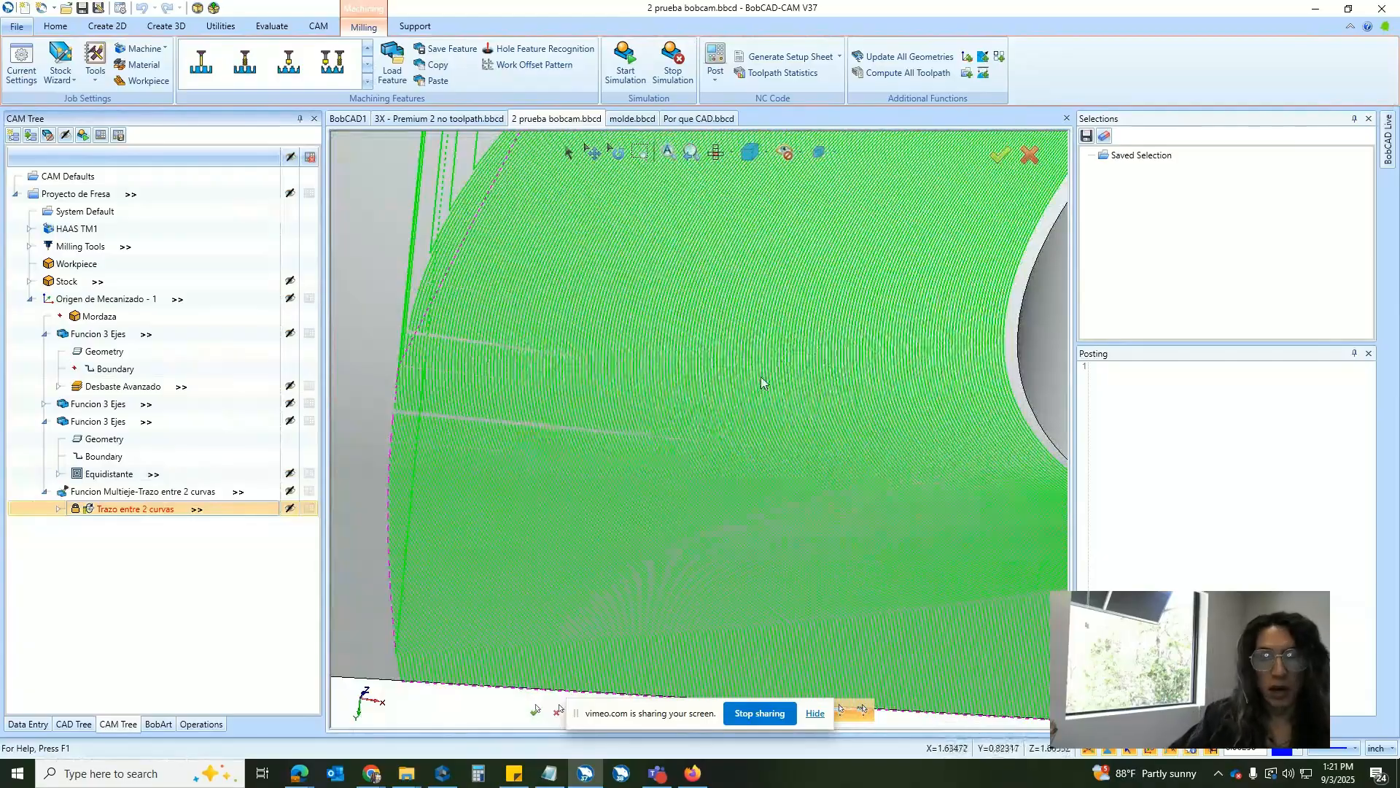
middle_drag(722, 319, 675, 312)
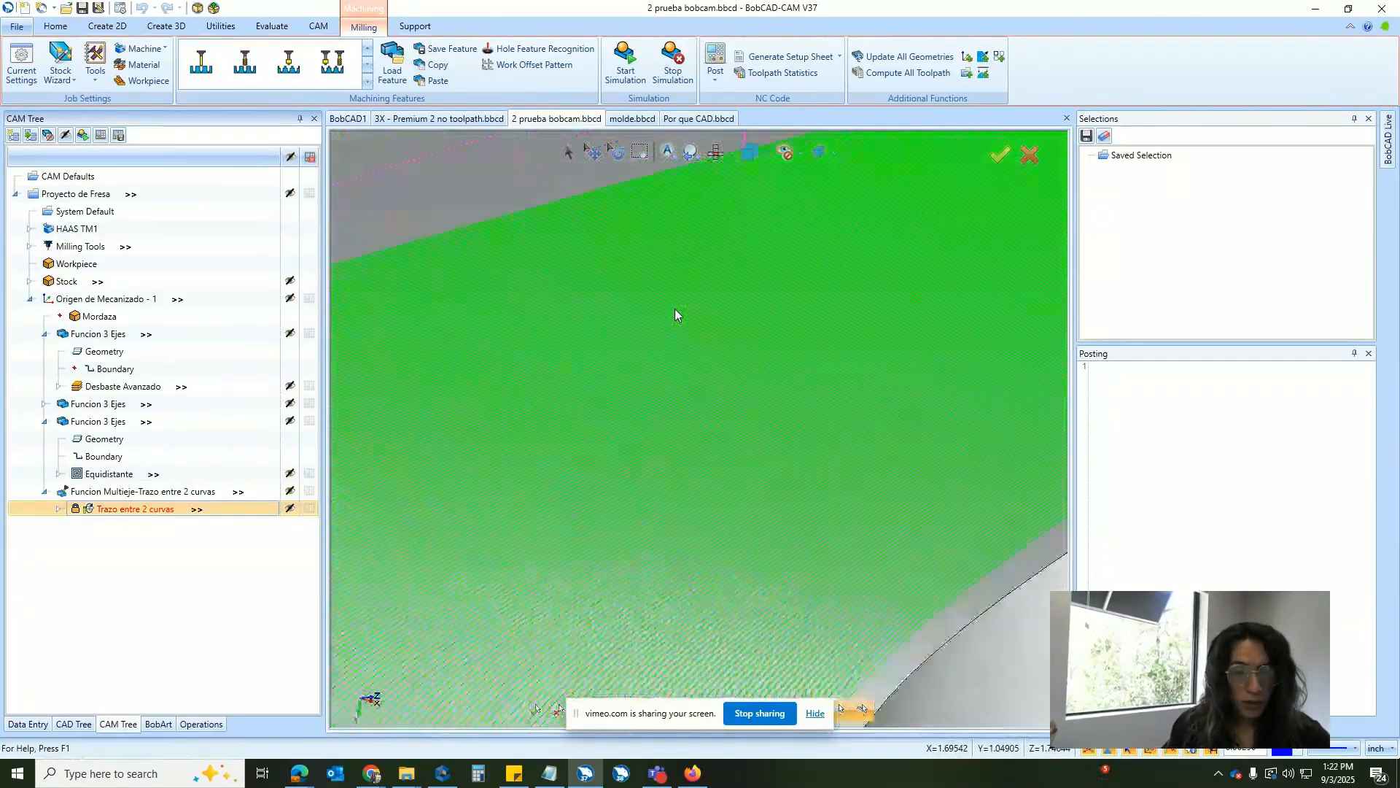
Turn on the Equidistante and Trazo entre 2 curvas toolpaths together and compare their pass spacing where they meet.
click(290, 474)
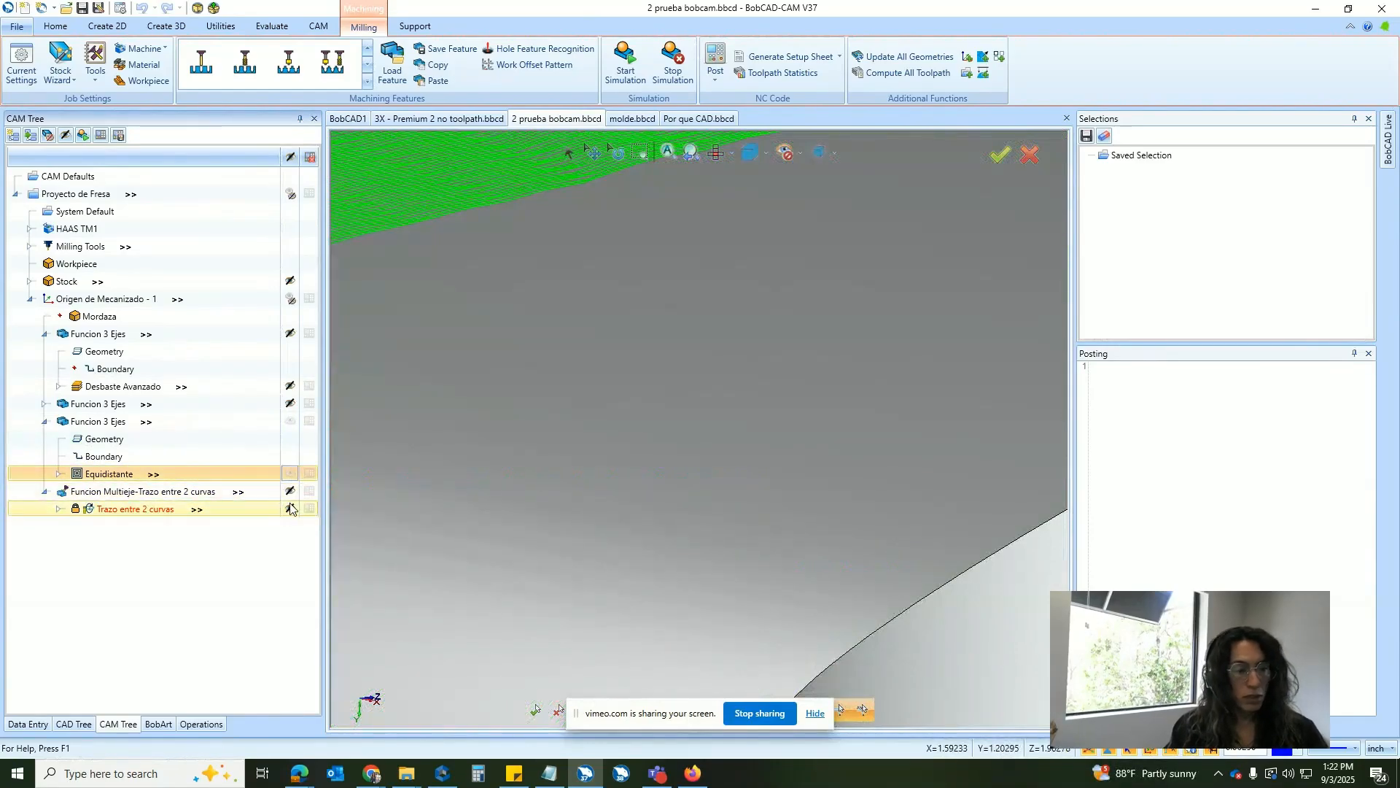
click(290, 509)
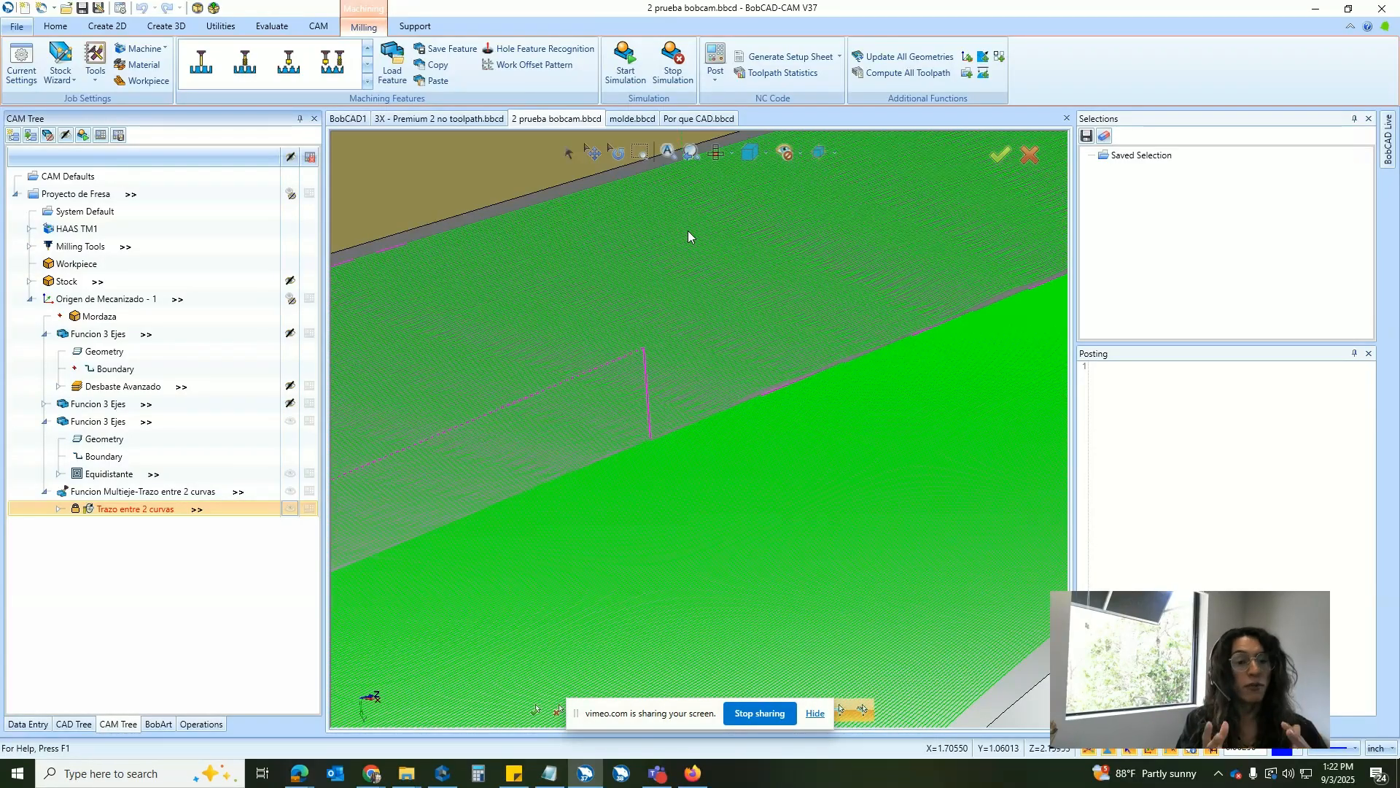
middle_drag(646, 164, 662, 268)
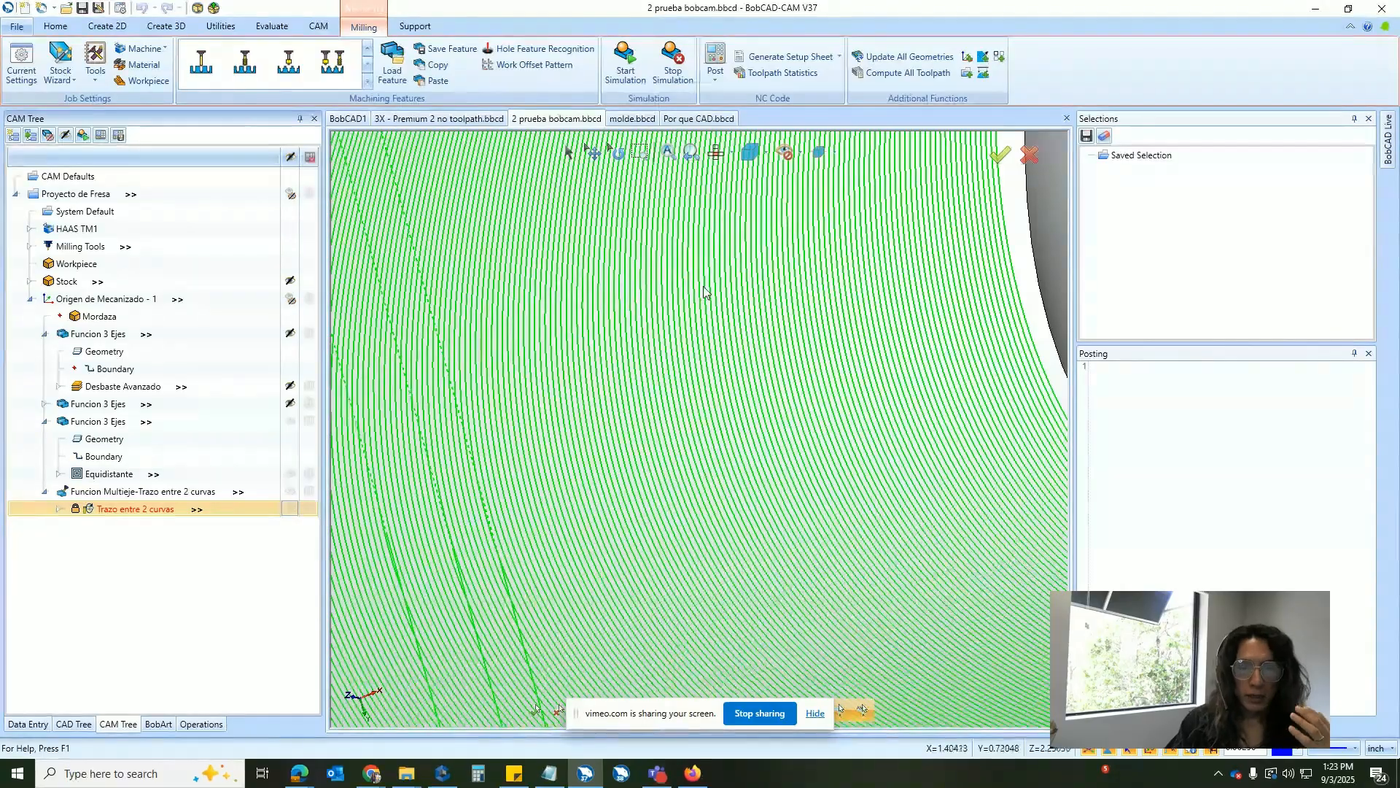
scroll(843, 316, down, 3)
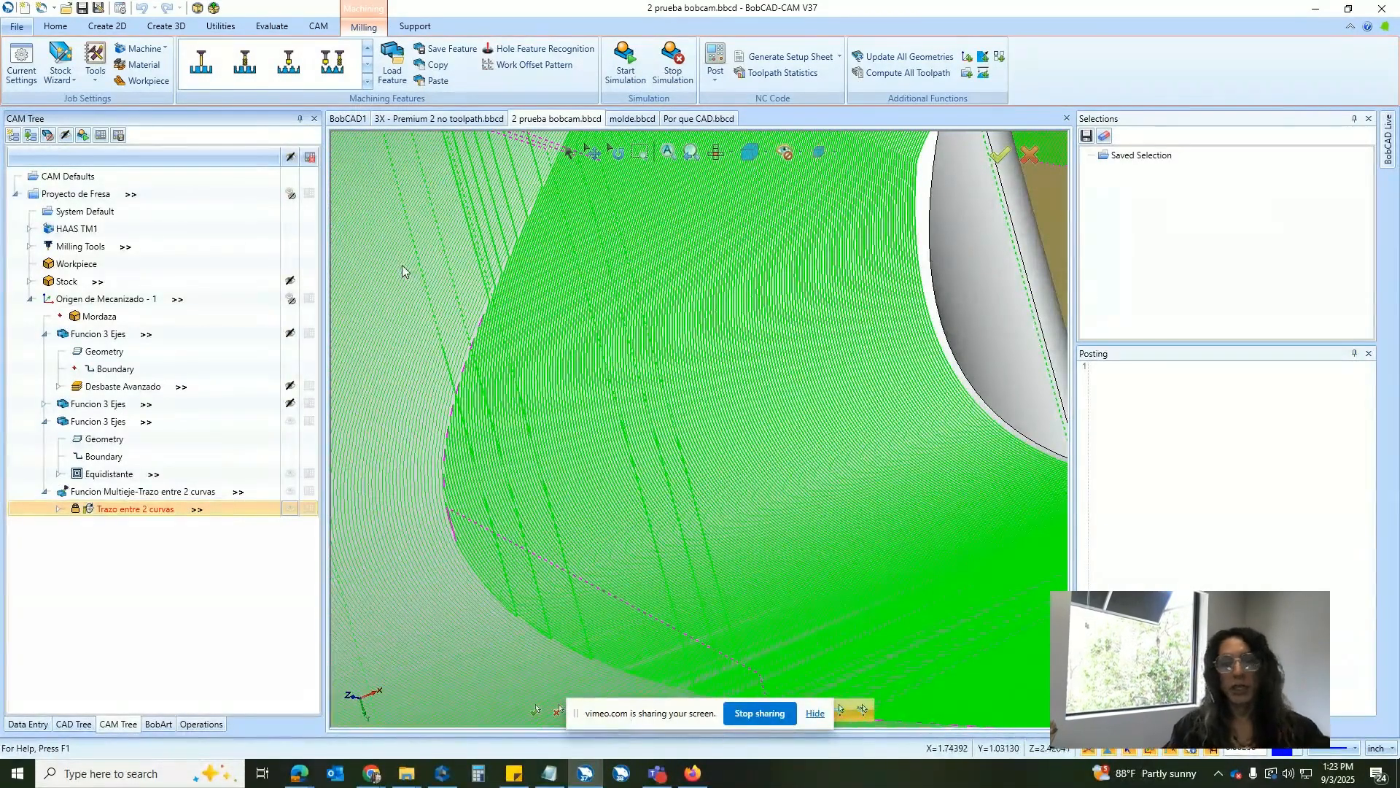
middle_drag(401, 271, 744, 394)
scroll(410, 274, up, 3)
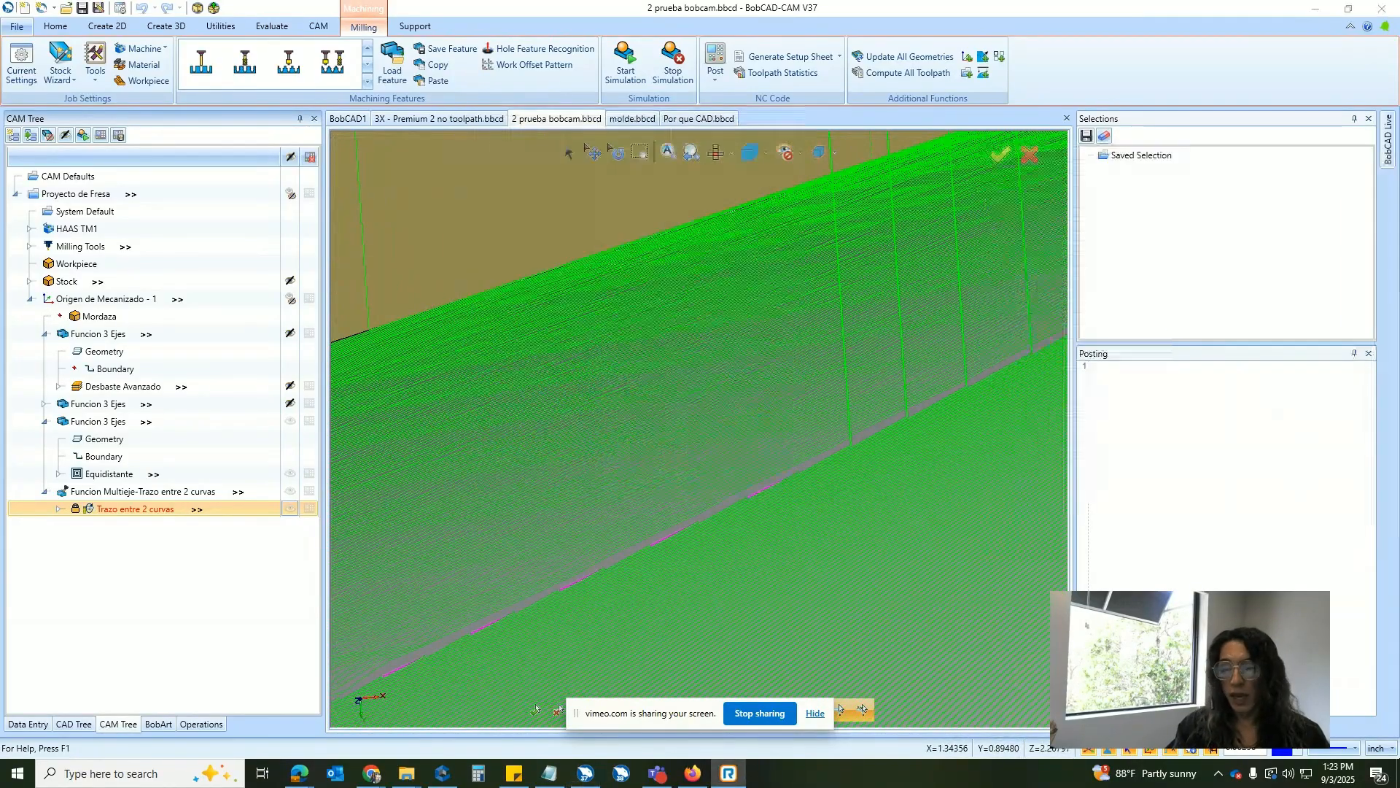
click(657, 354)
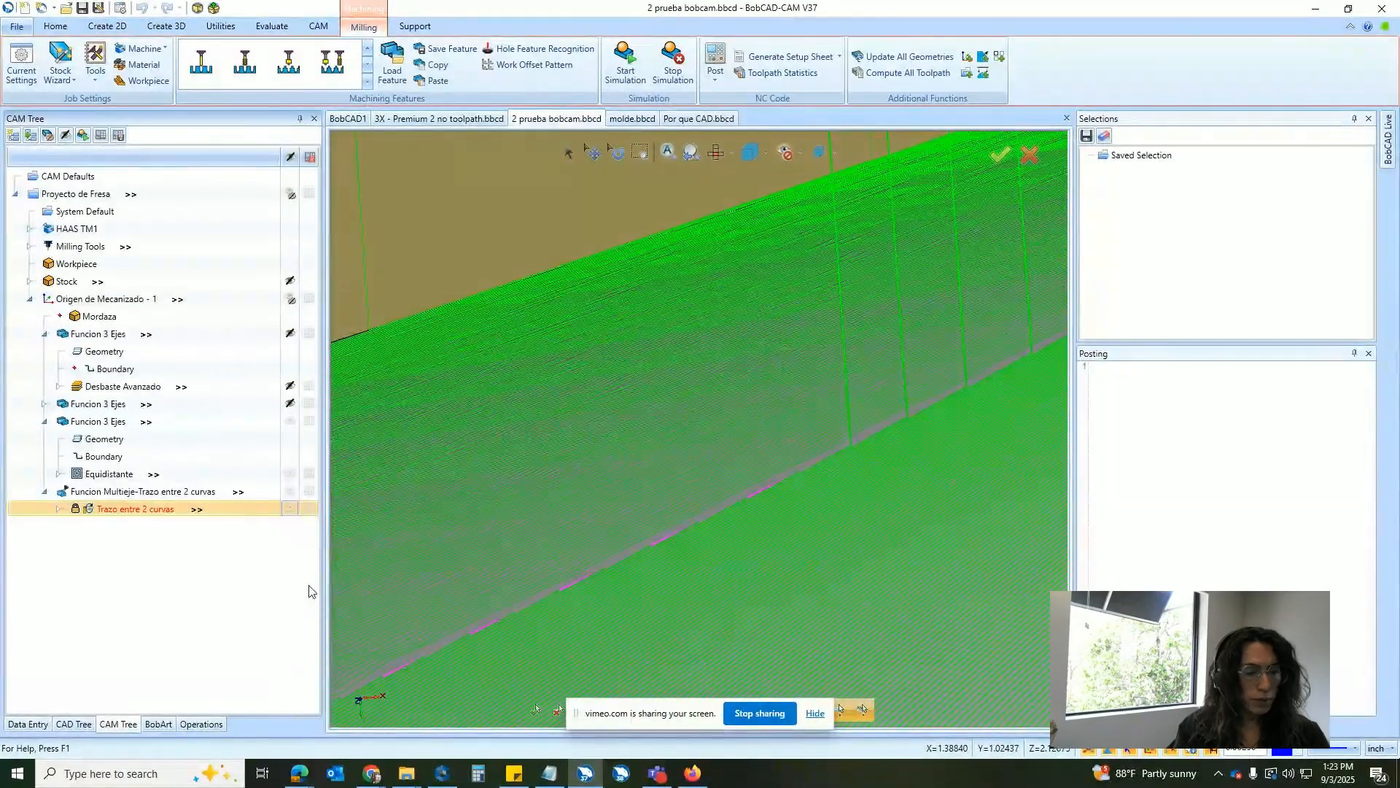
Switch to the BobCAD-CAM customers page in the browser, enlarge the Mill 3x Premium versus 3x Pro photo, and return to the CAM project.
mouse_move(299, 778)
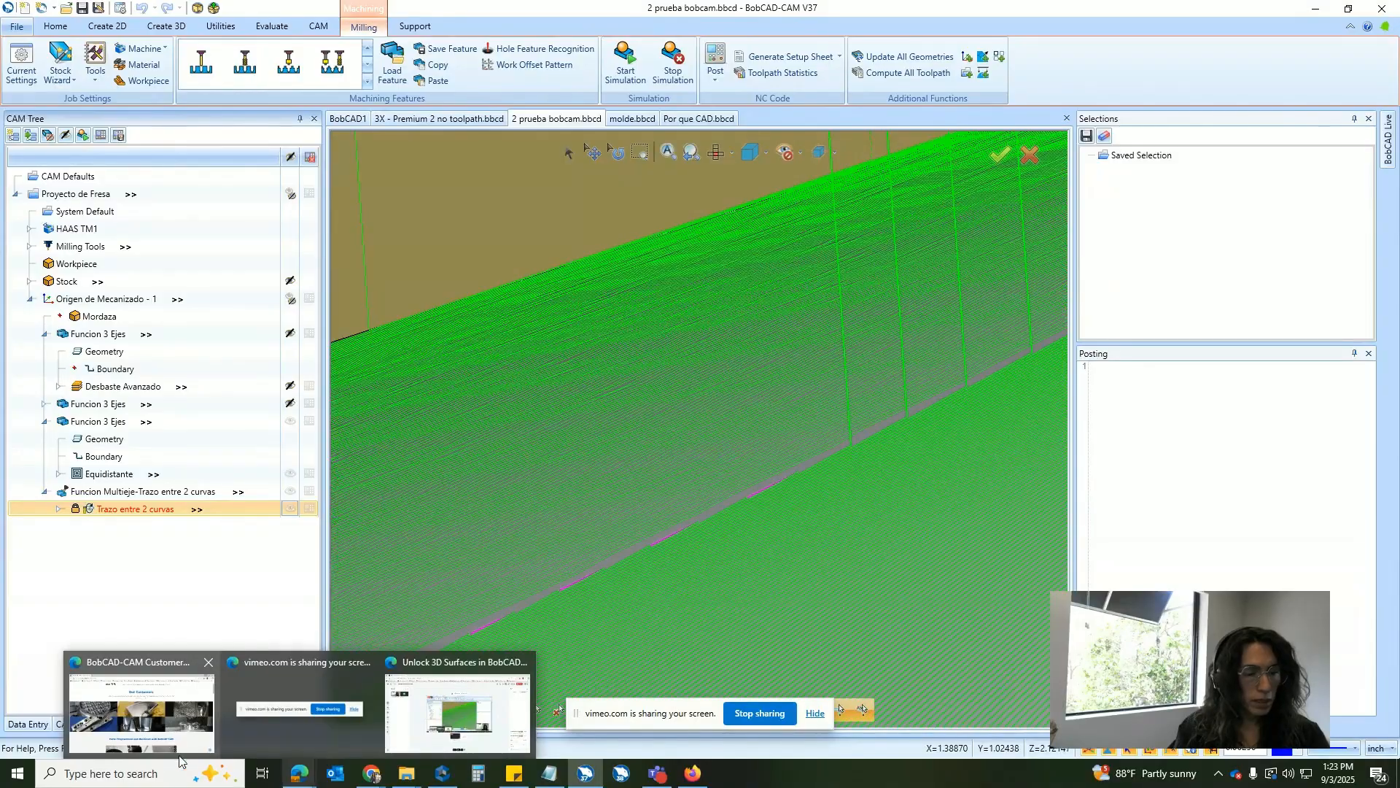
click(140, 700)
click(734, 326)
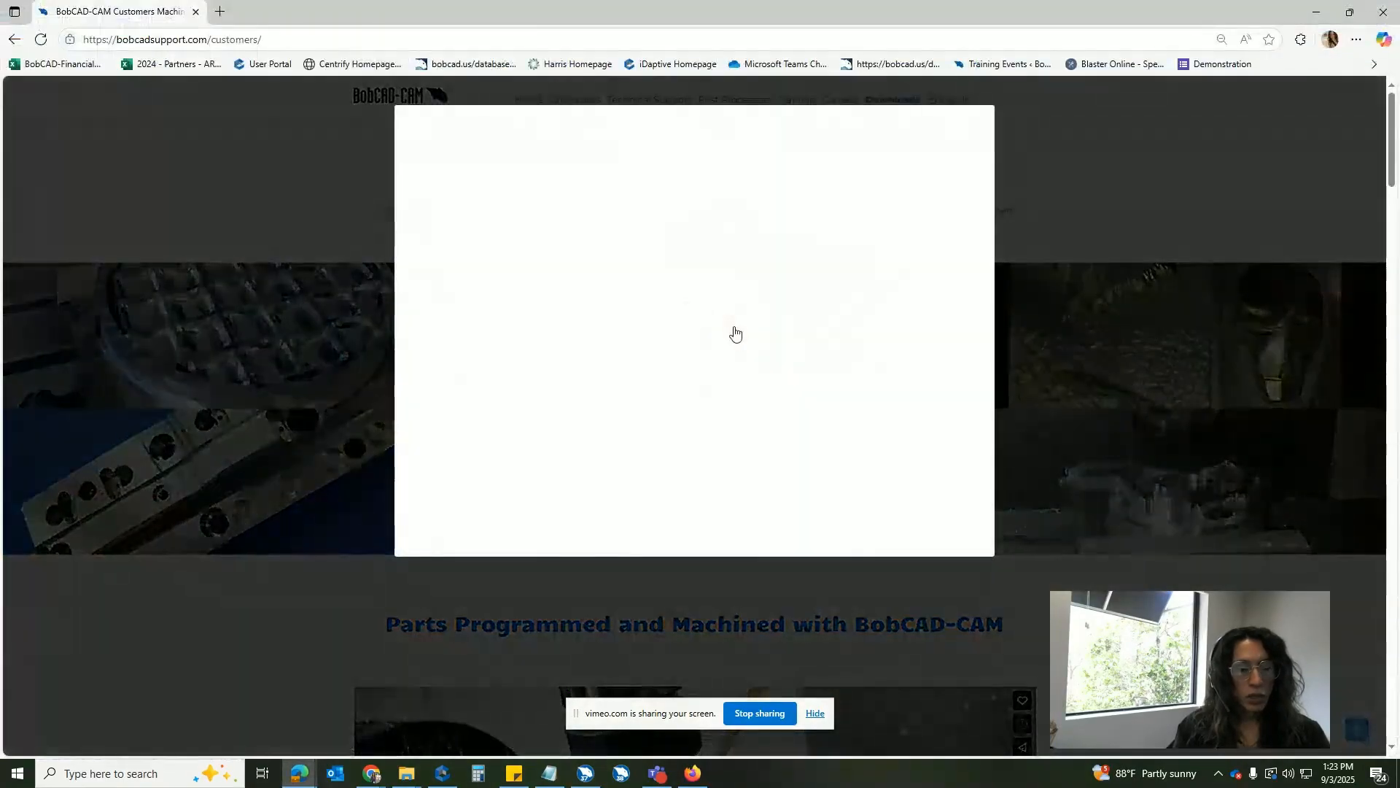
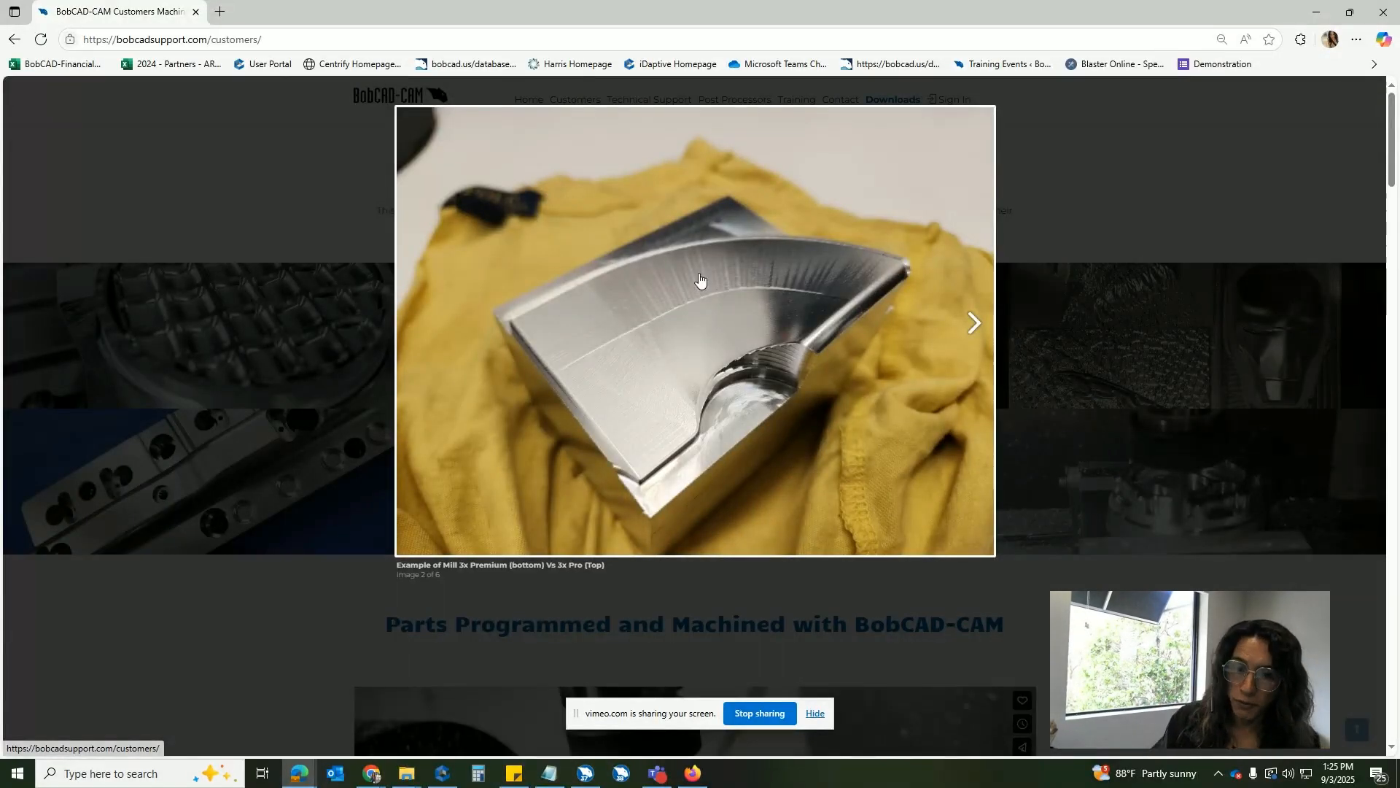
click(1317, 13)
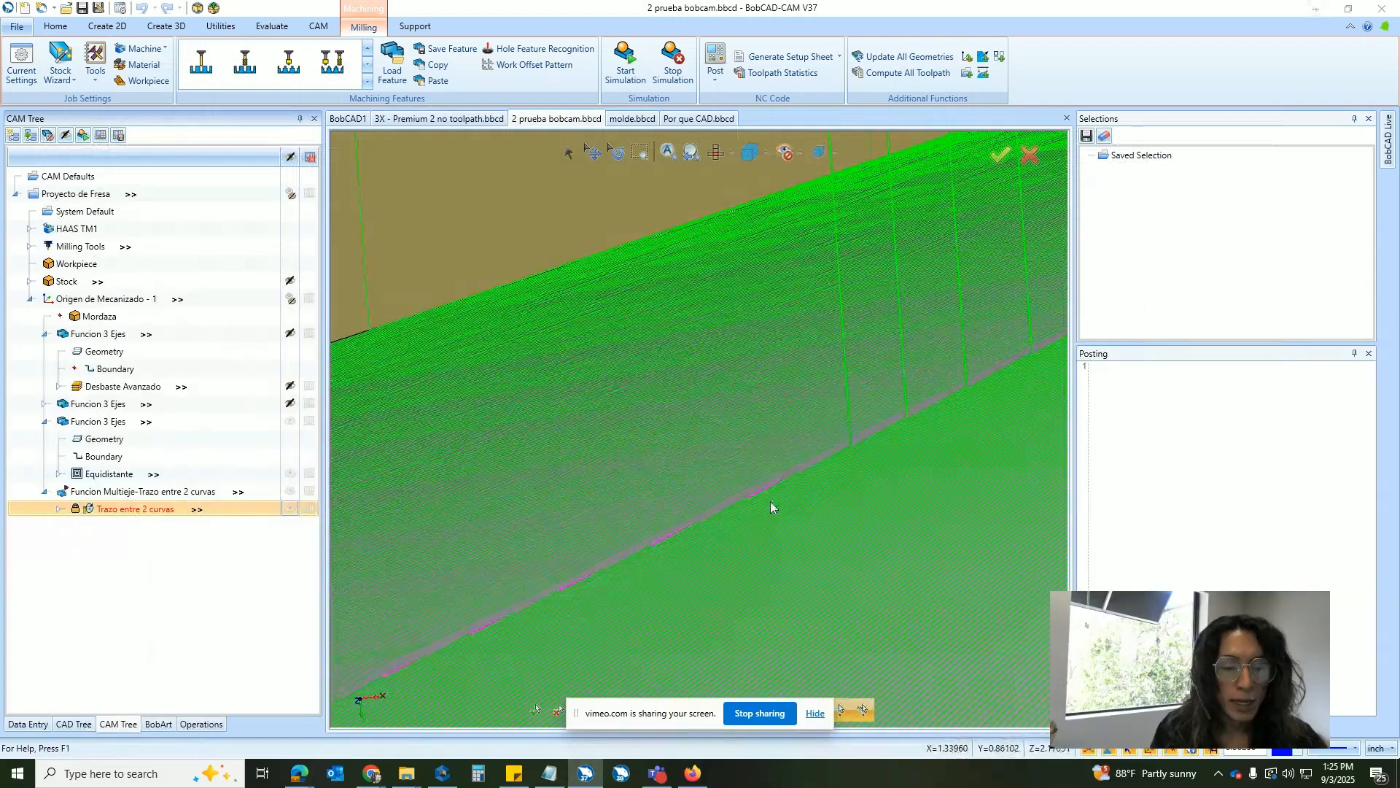
scroll(817, 365, down, 3)
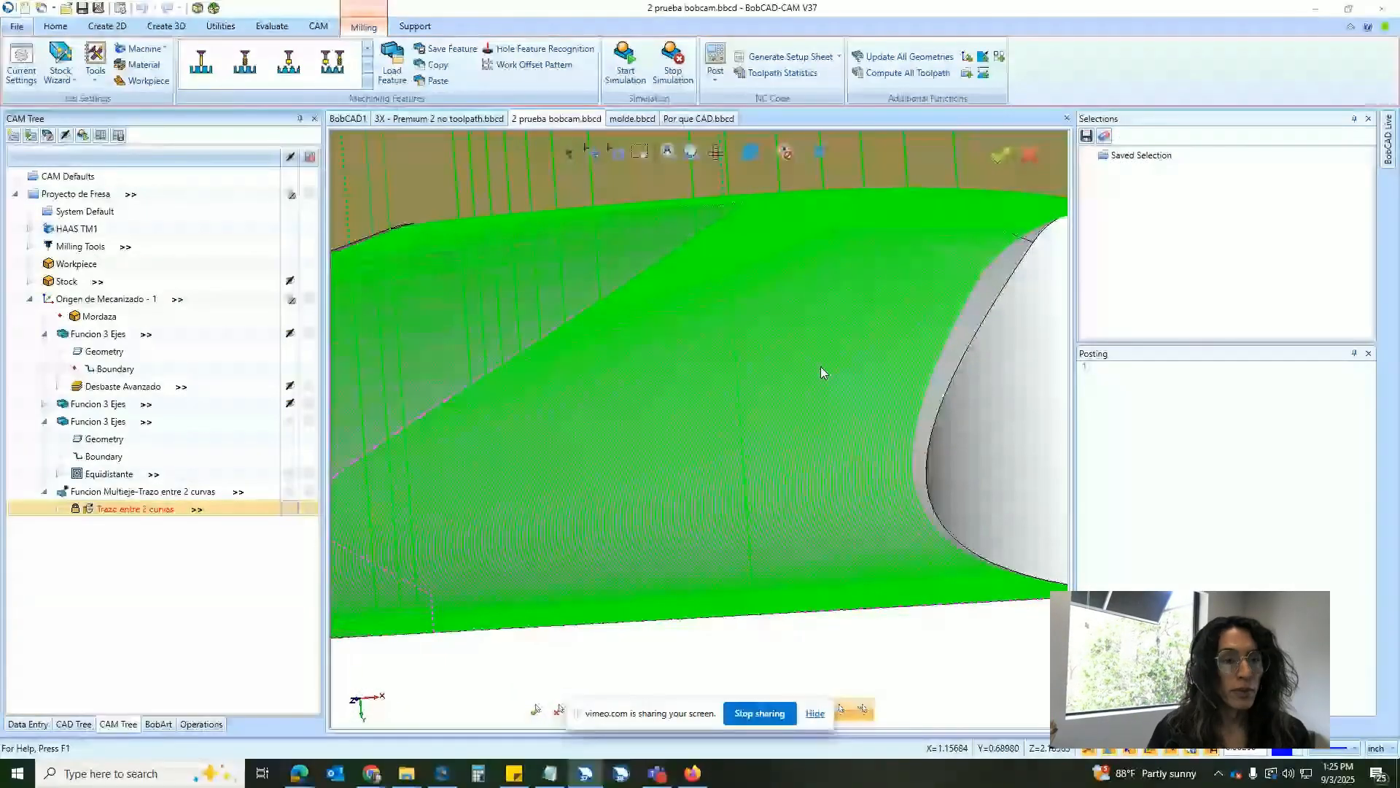
Open the 3D Milling_3.bbcd file from the personal demo subfolder inside Demo Parts.
click(65, 10)
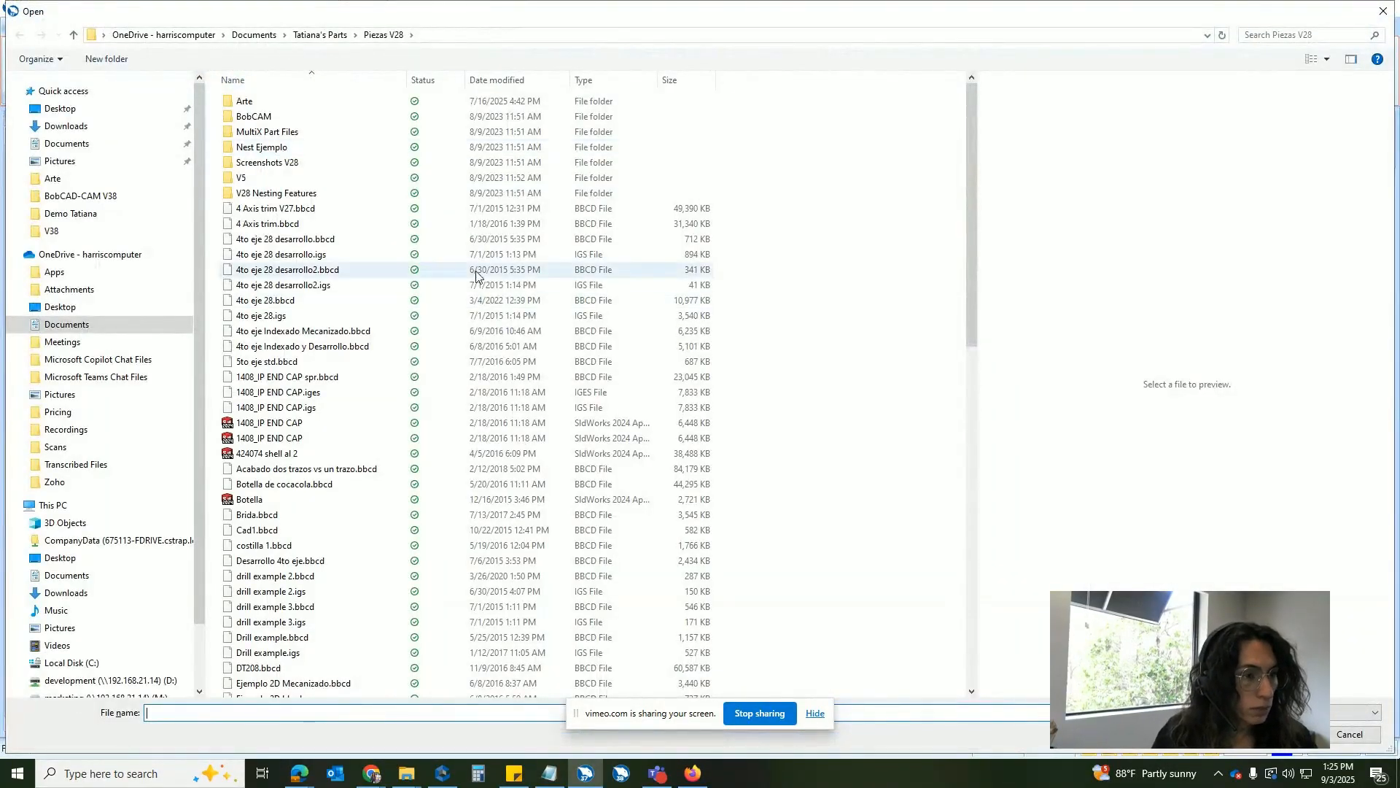
click(319, 35)
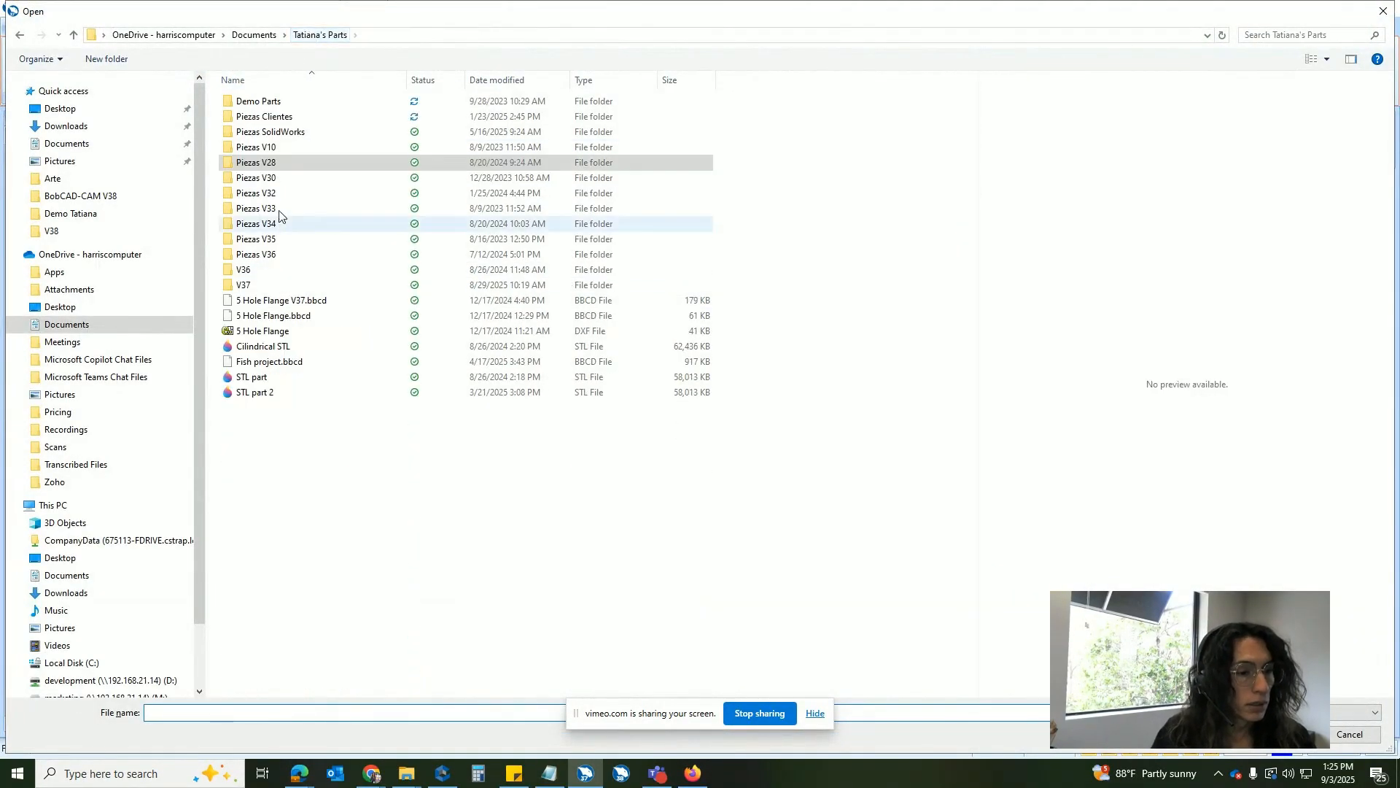
double_click(257, 101)
click(270, 148)
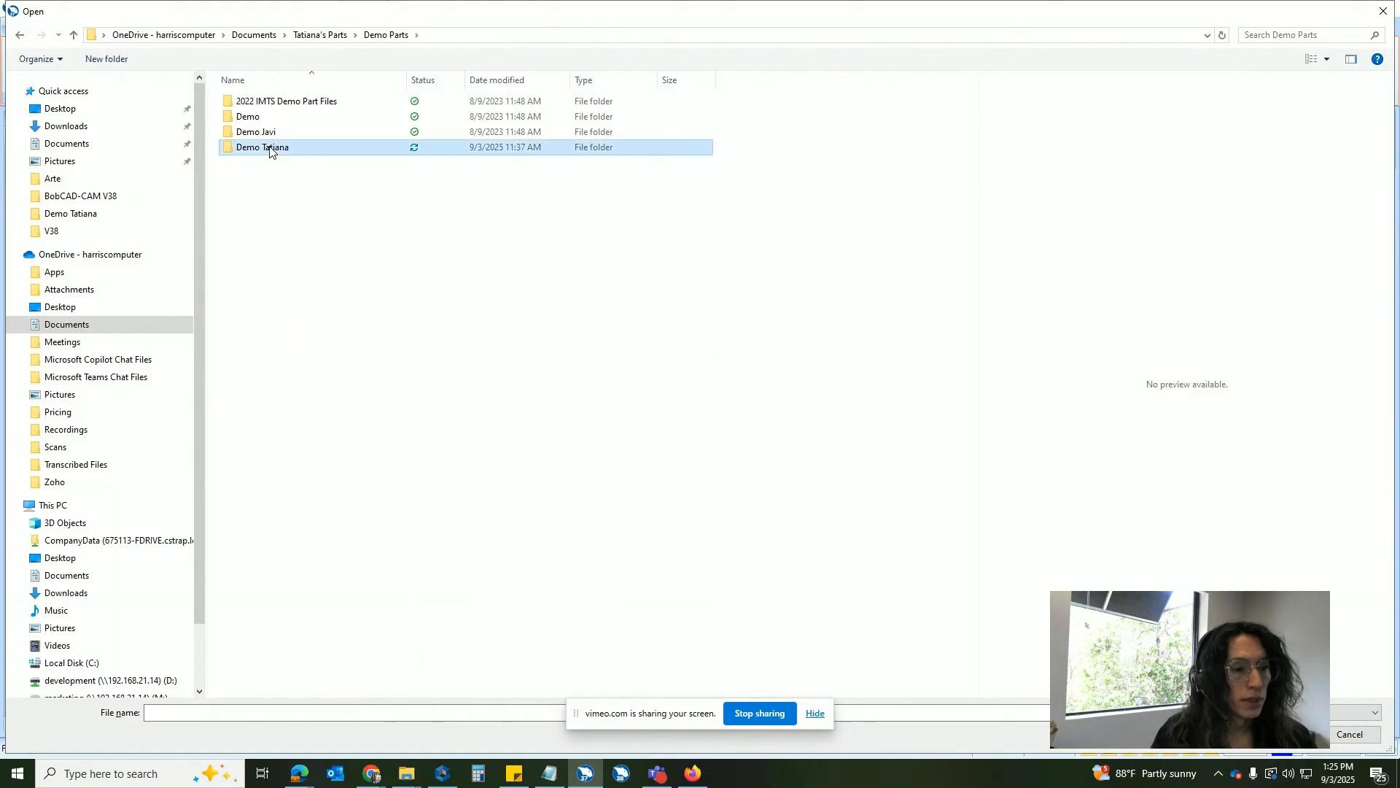
double_click(270, 148)
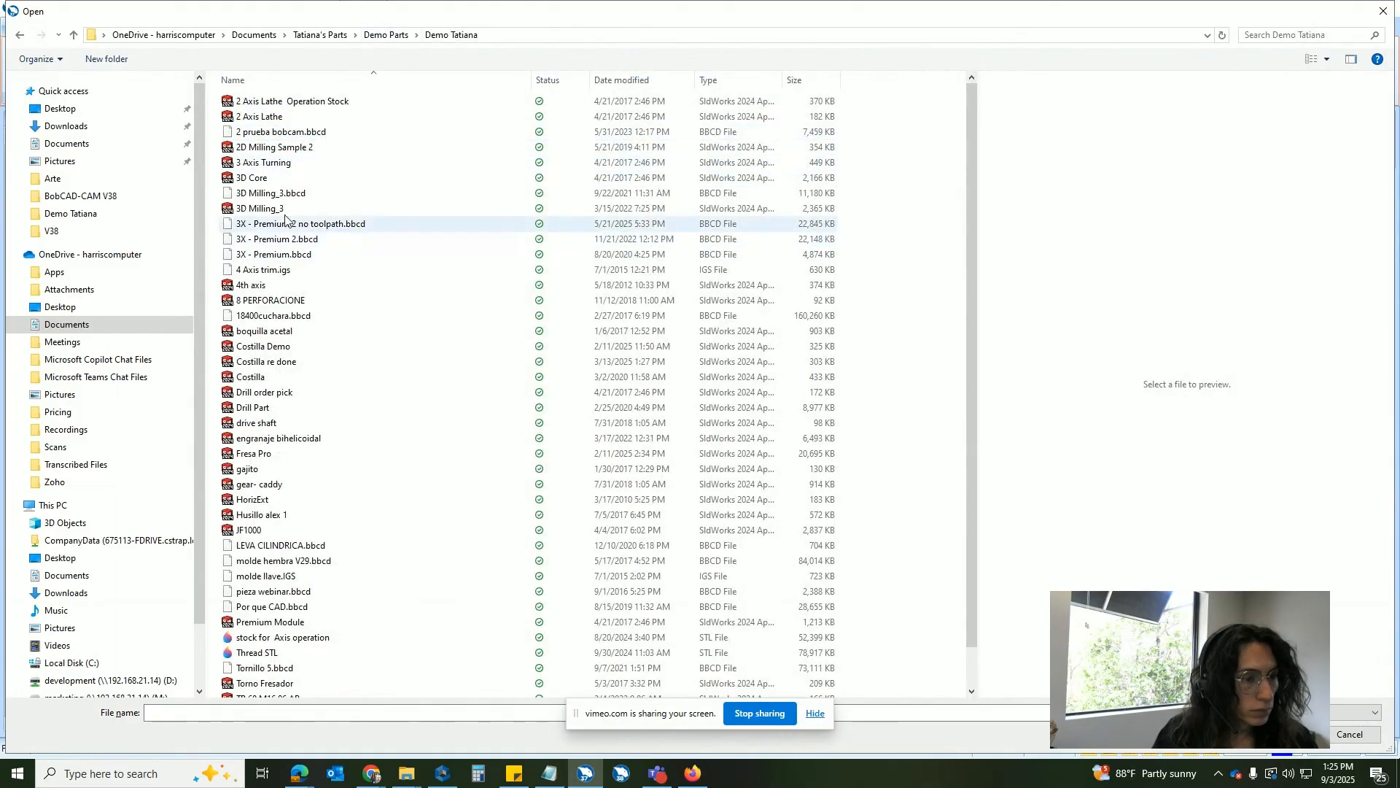
double_click(277, 194)
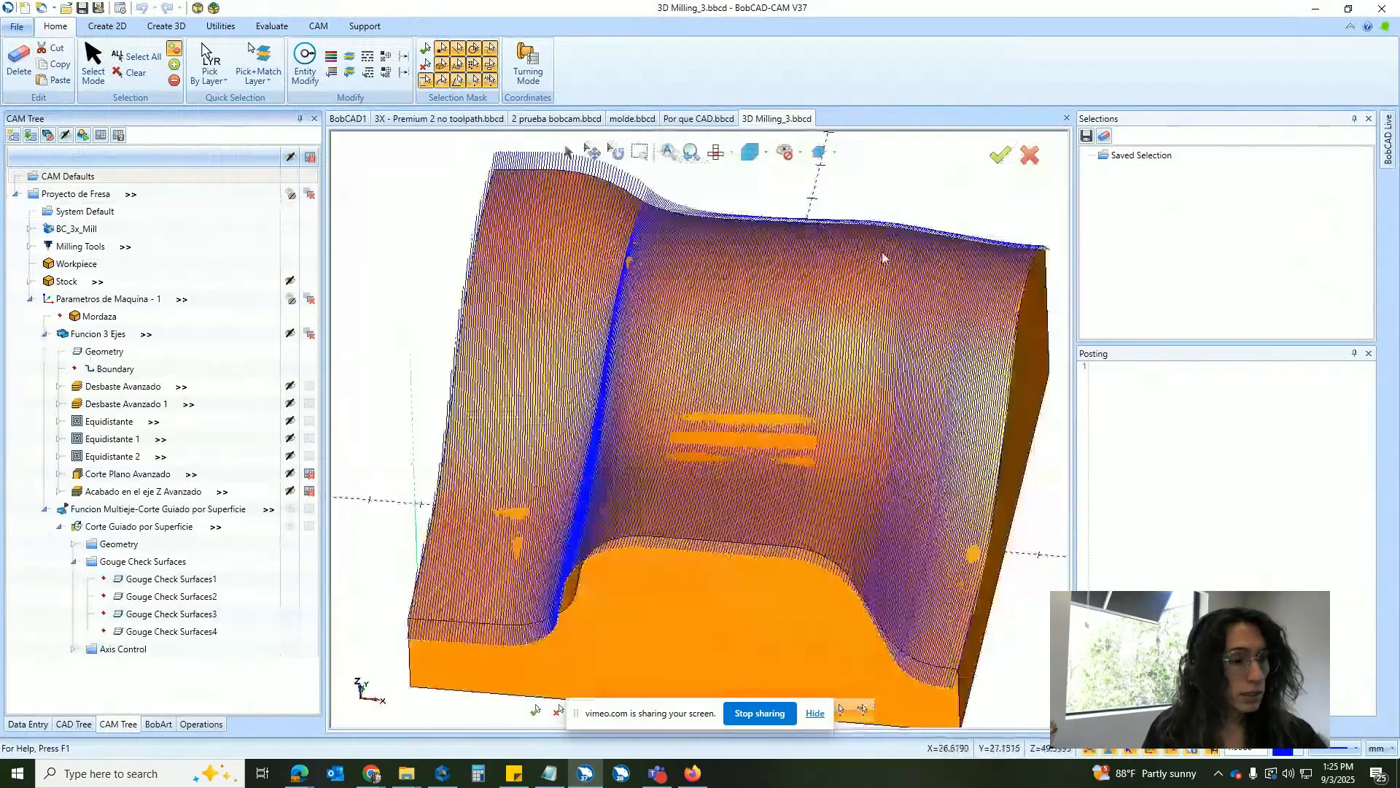
Hide all Proyecto de Fresa toolpaths, display only the Corte Plano Avanzado toolpath and examine its passes on the curved surfaces.
click(290, 195)
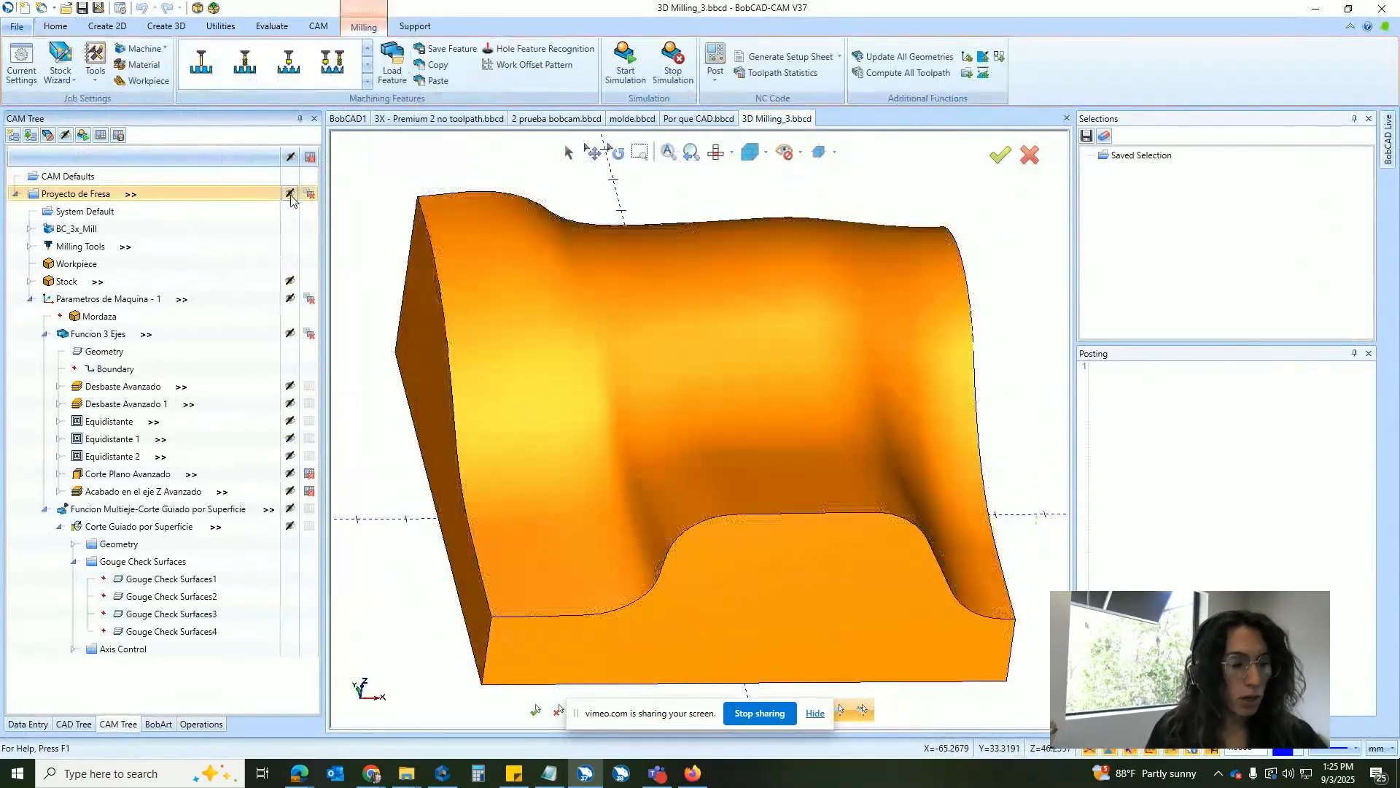
click(128, 474)
scroll(574, 387, up, 6)
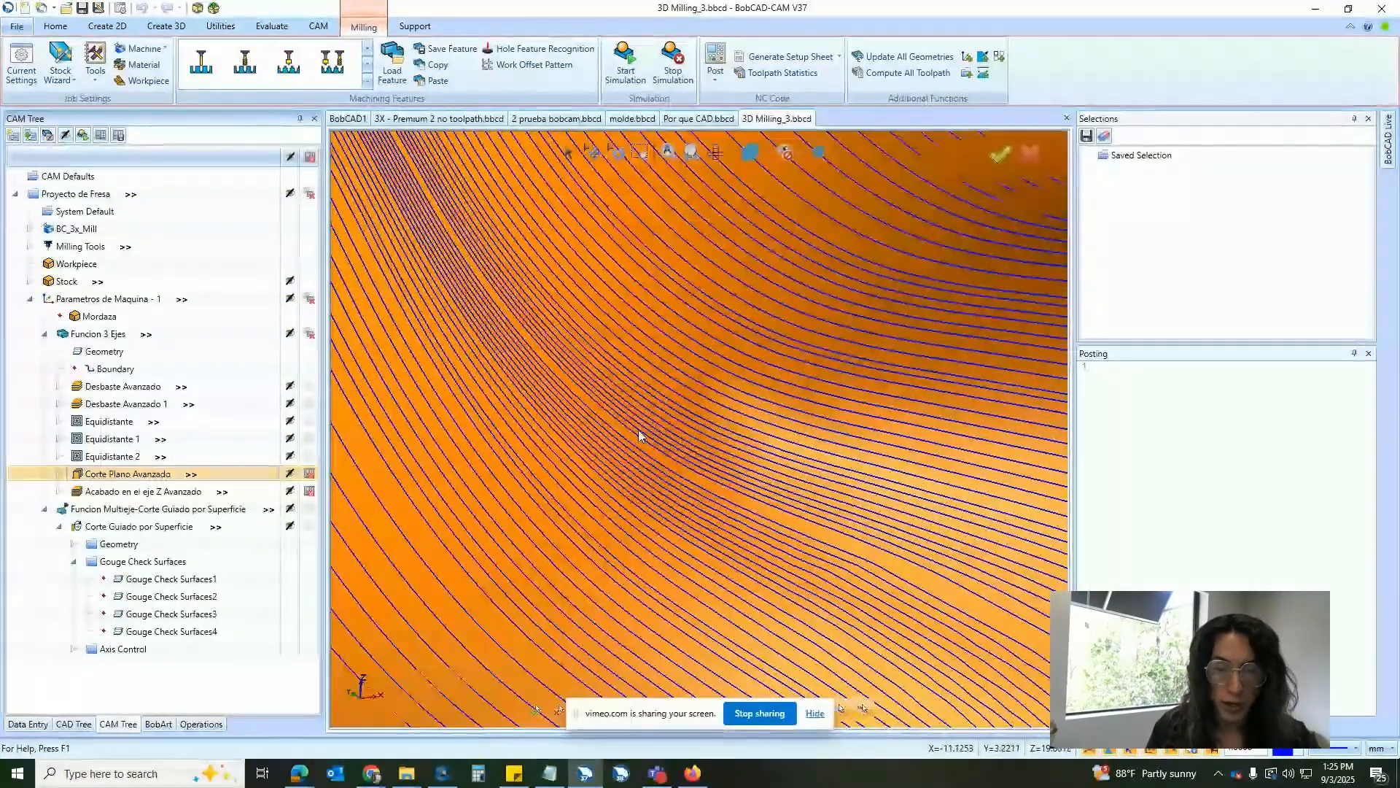
scroll(638, 435, down, 4)
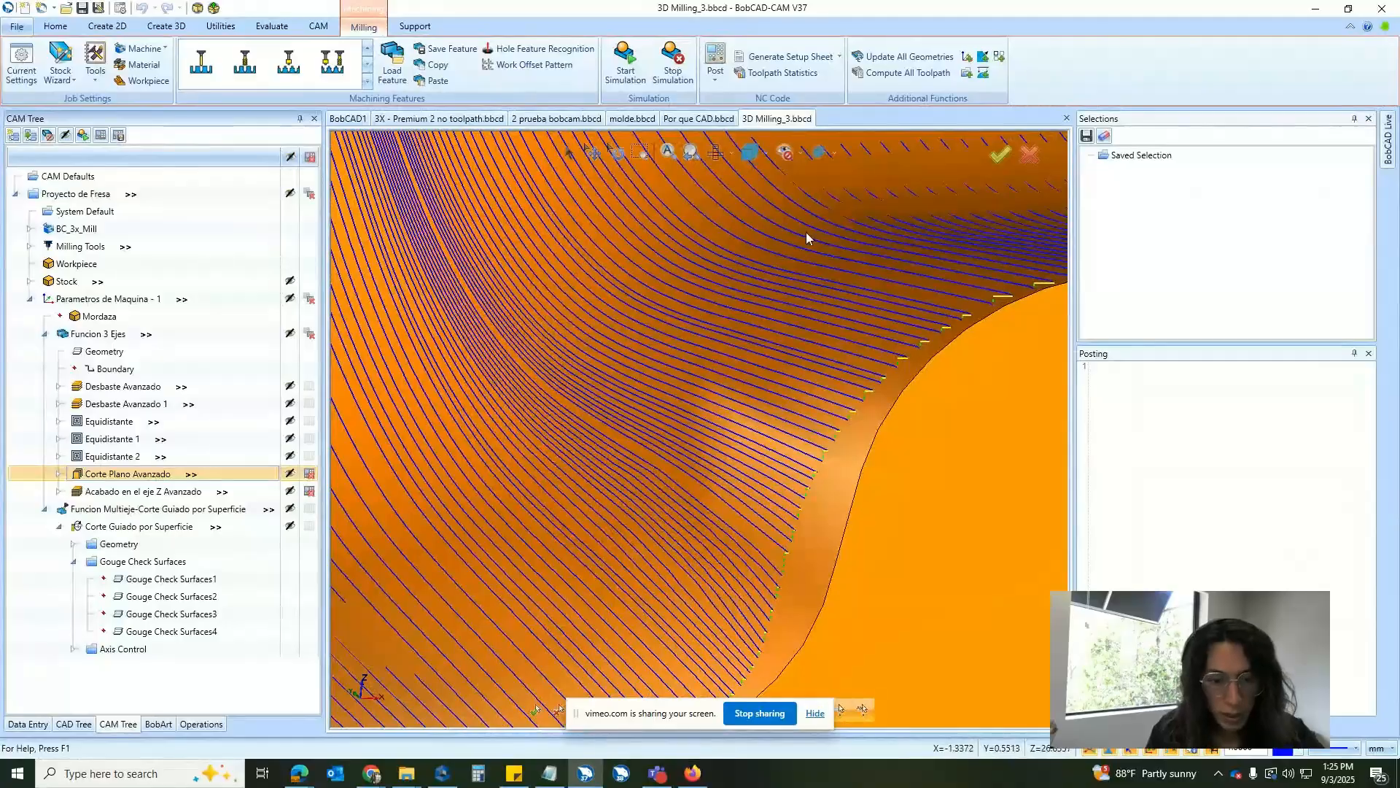
mouse_move(874, 282)
middle_down()
mouse_move(879, 312)
mouse_move(775, 310)
middle_up()
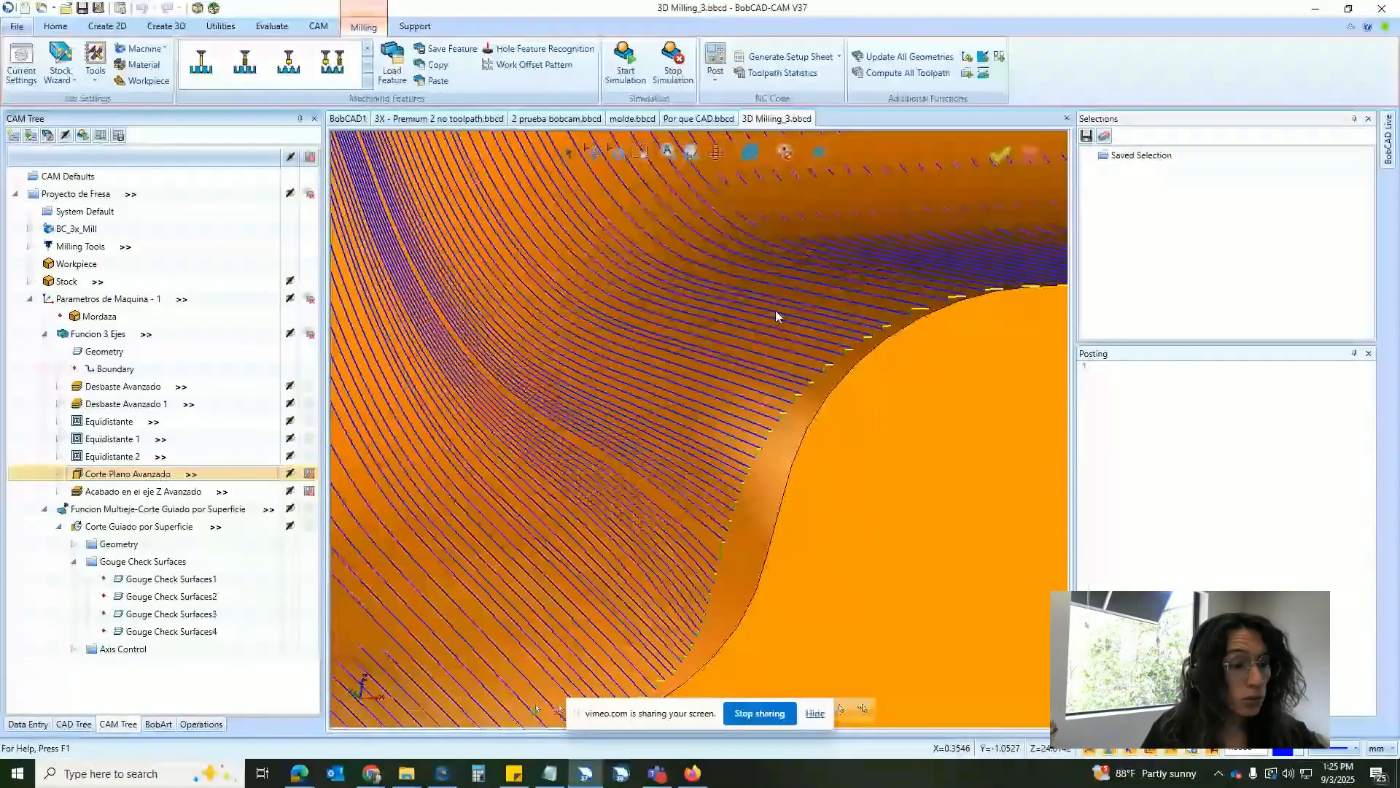
Display the Corte Guiado por Superficie toolpath and examine the spacing of its passes up close at the surface transition.
click(127, 527)
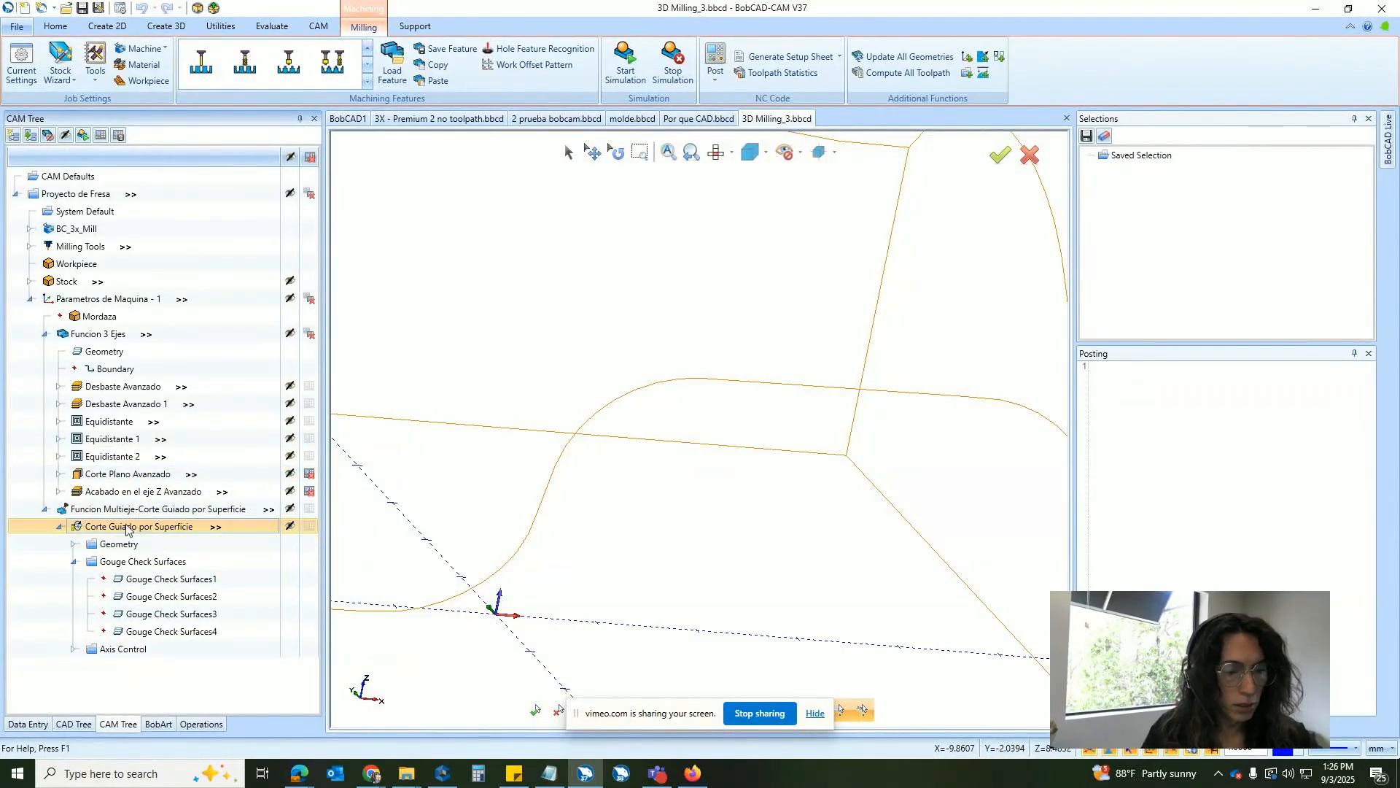
click(126, 527)
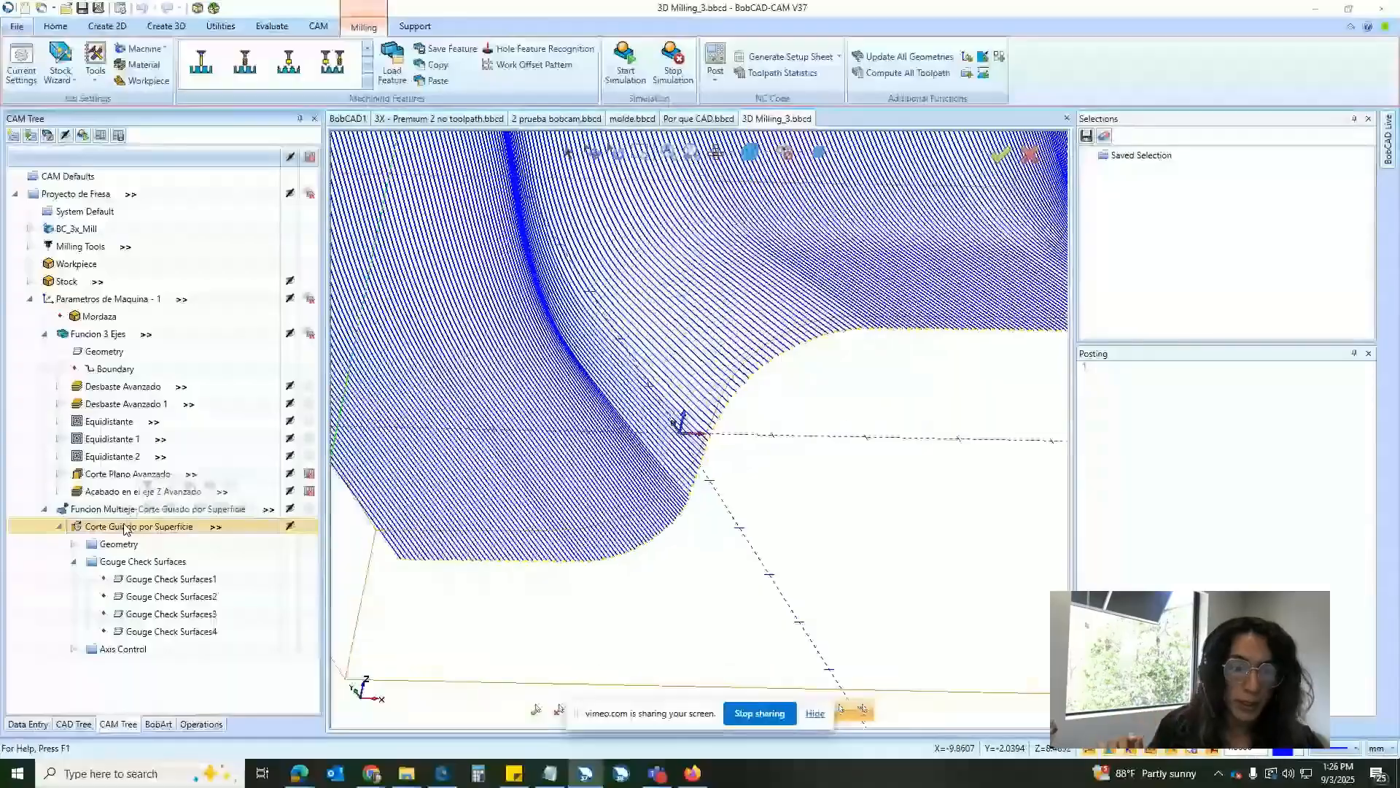
scroll(605, 408, up, 5)
scroll(605, 407, up, 5)
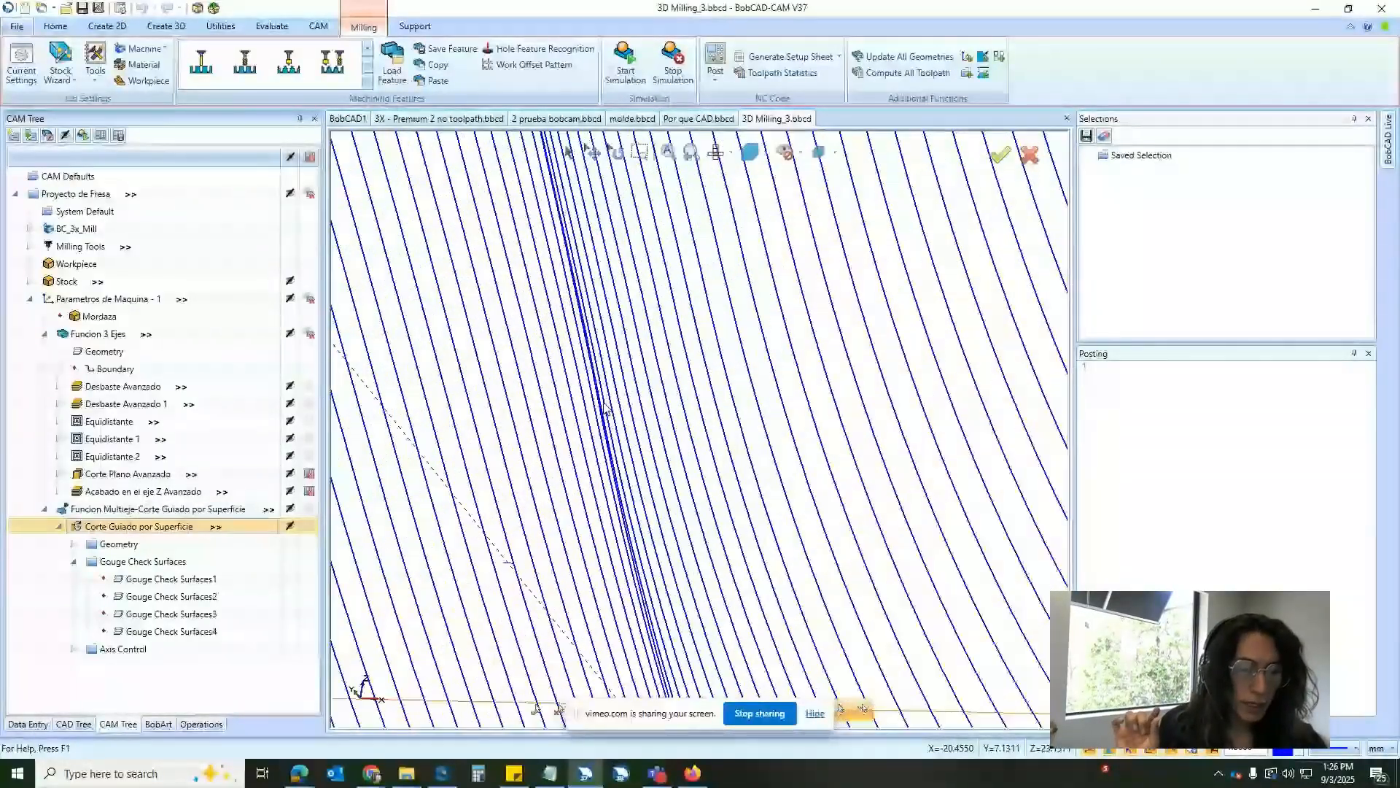
scroll(603, 407, up, 5)
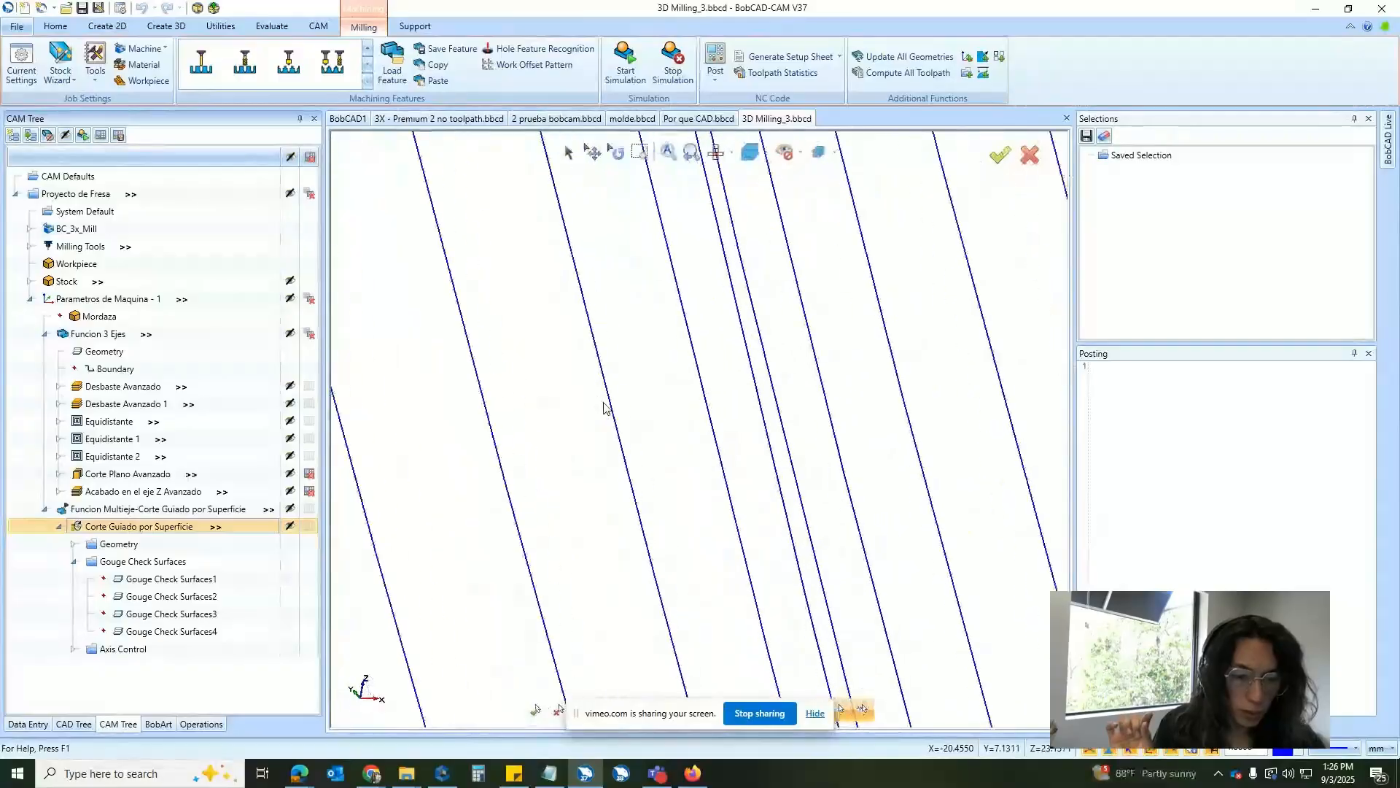
scroll(604, 409, up, 3)
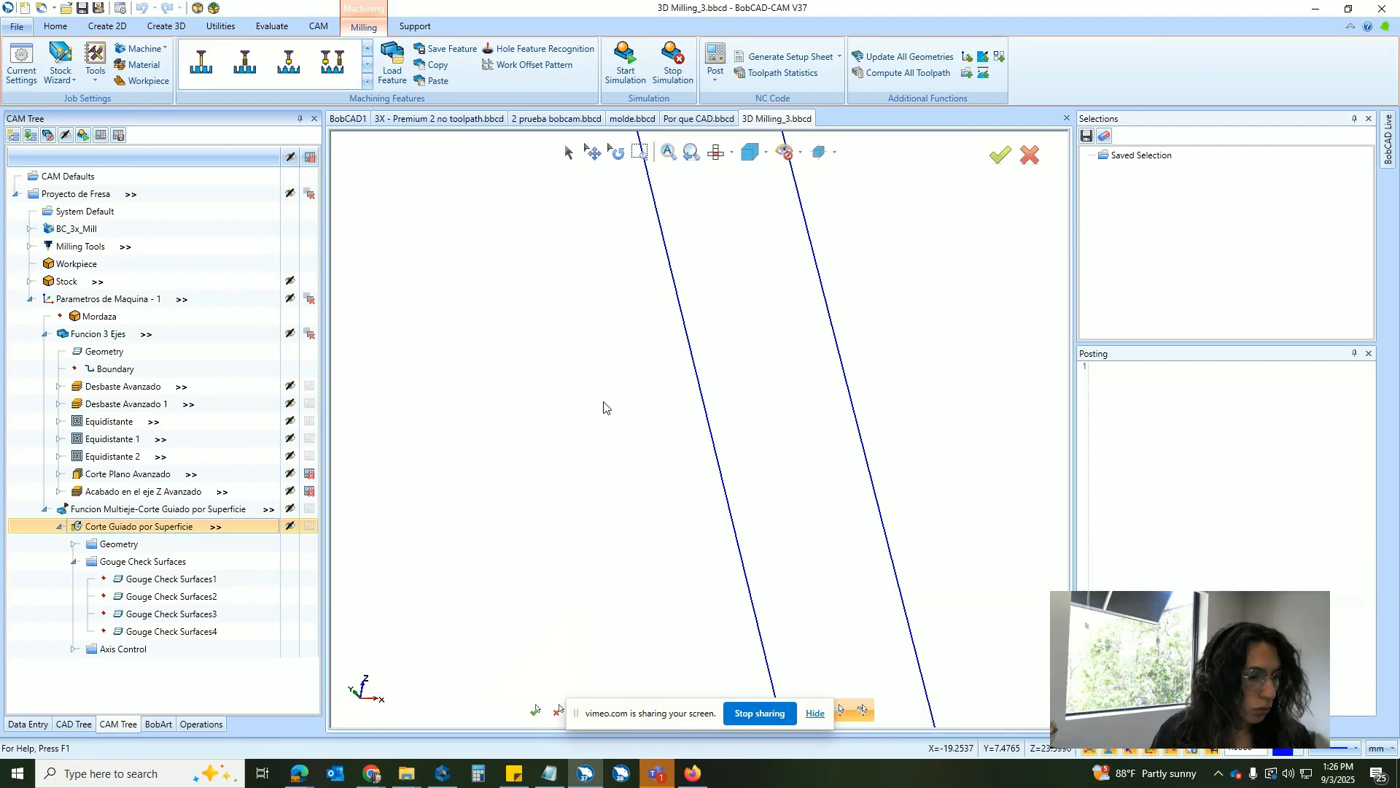
Review the maximum stepover and cusp height in the Corte Guiado por Superficie parameters, and close the wizard without changes.
double_click(159, 528)
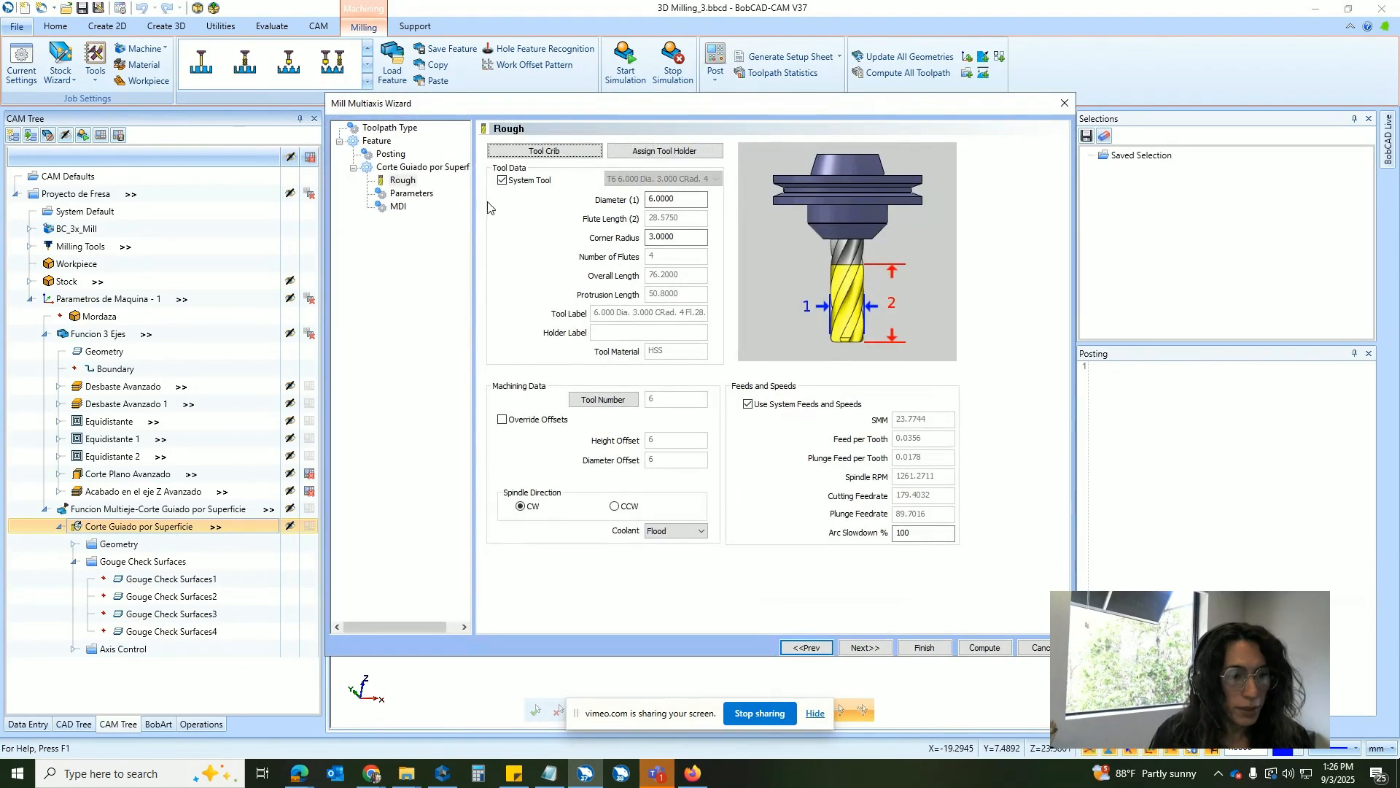
click(412, 195)
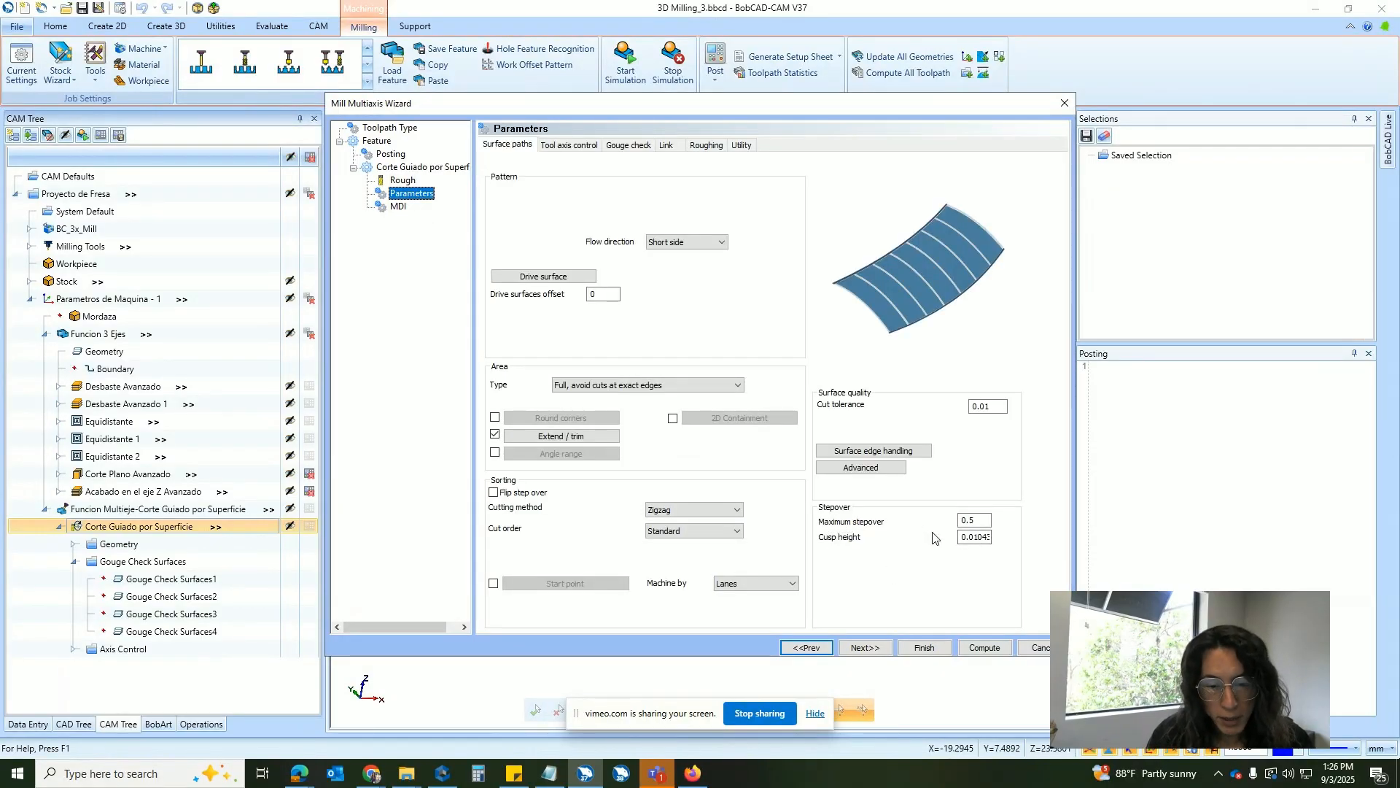
double_click(974, 538)
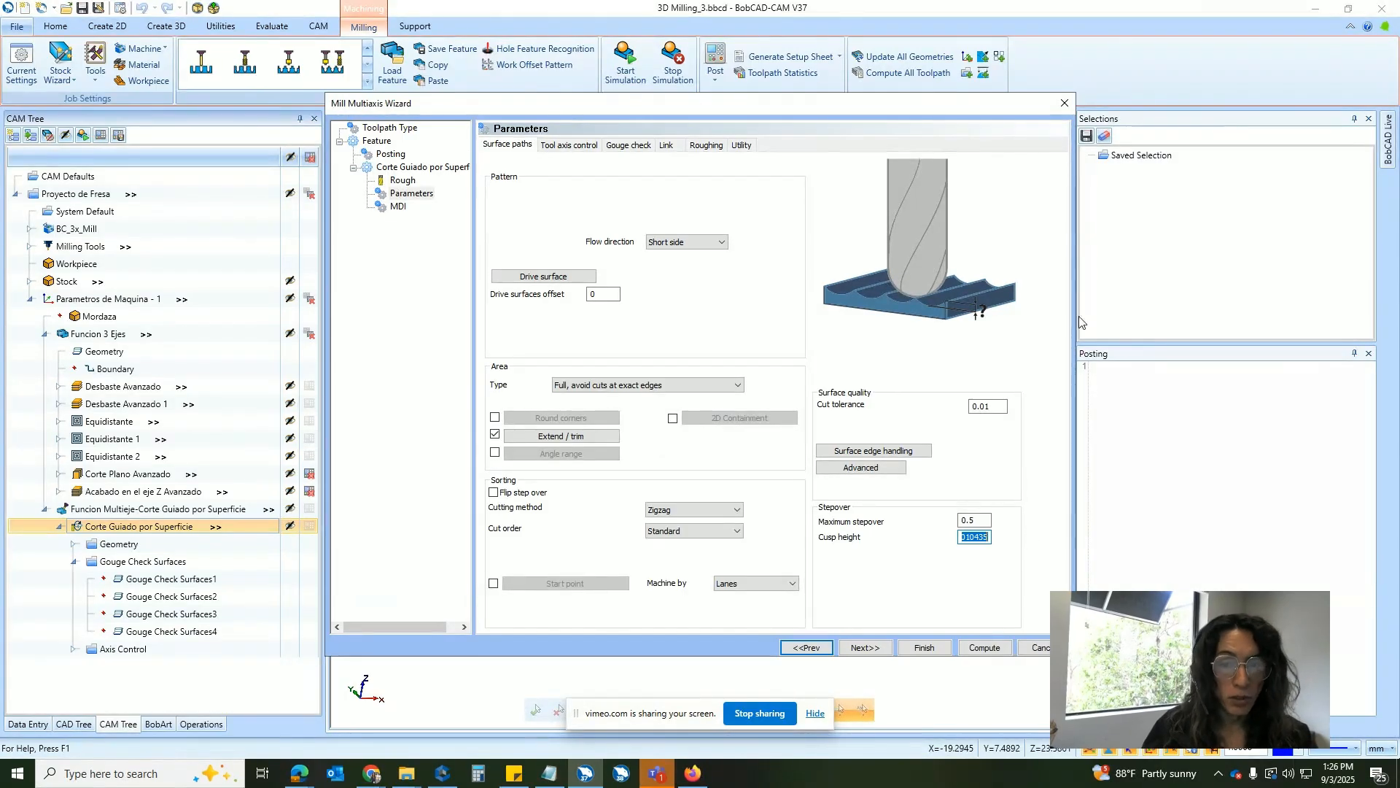
click(1062, 104)
Examine the whole Corte Guiado por Superficie toolpath on the curved part from several sides.
scroll(716, 381, down, 5)
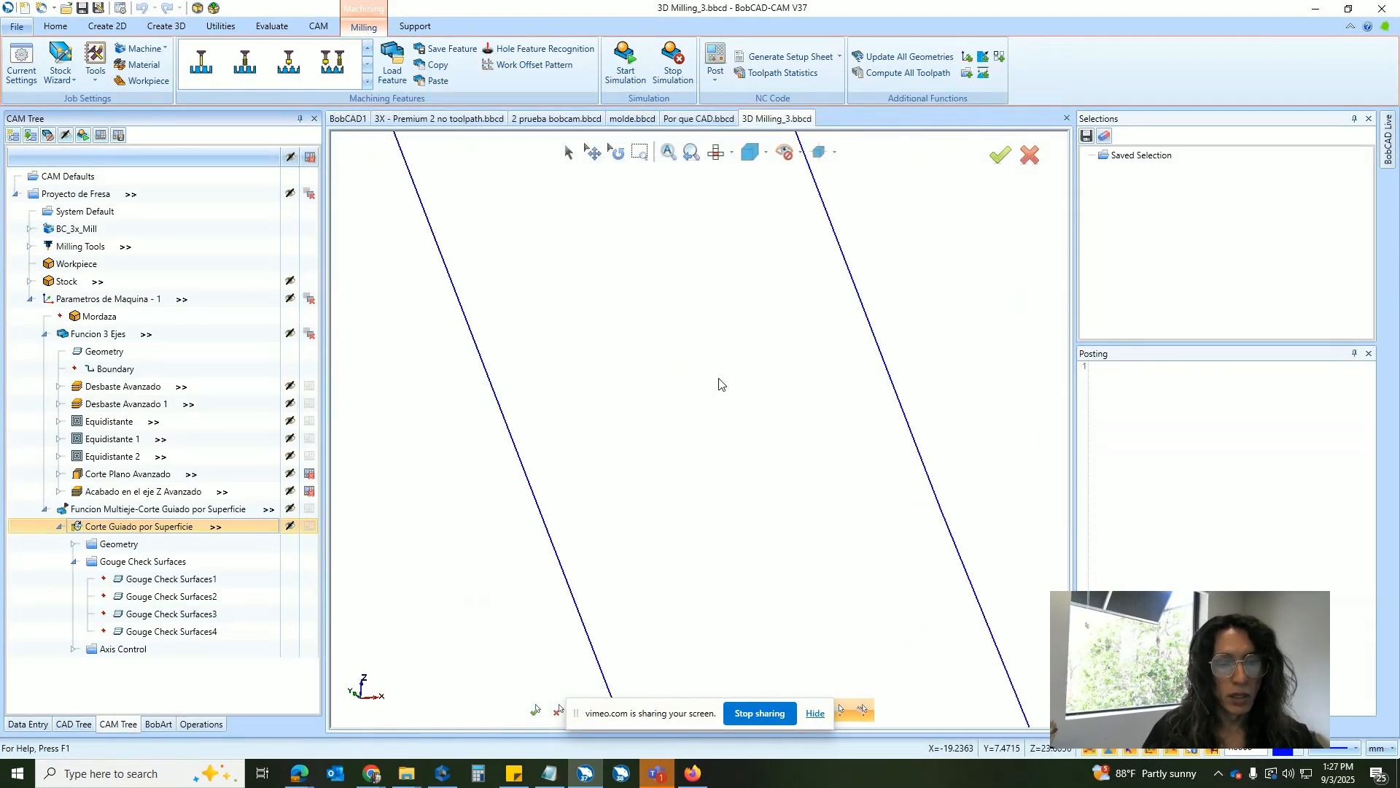
scroll(684, 384, down, 6)
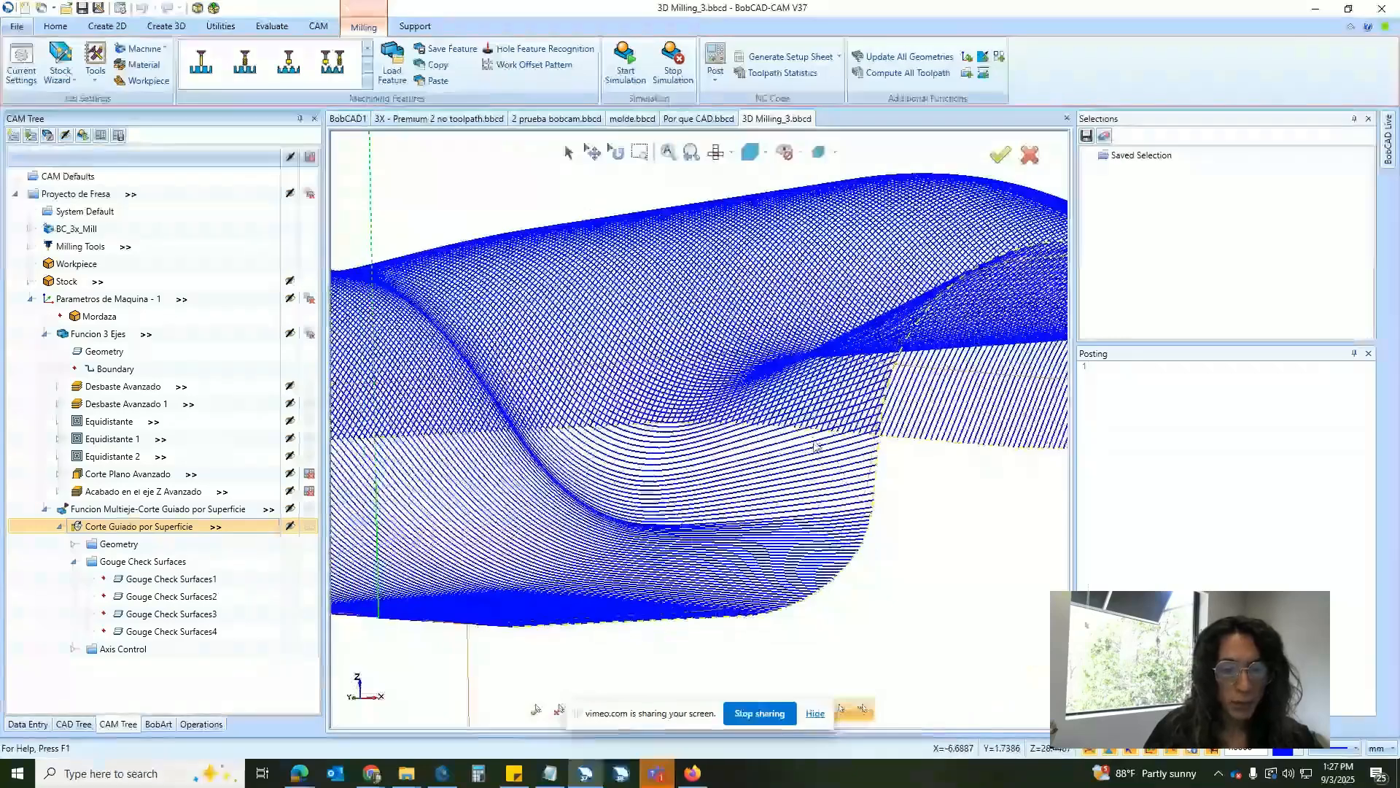
key(Left)
key(Left)
key(Left)
key(Left)
key(Left)
key(Left)
key(Left)
key(Left)
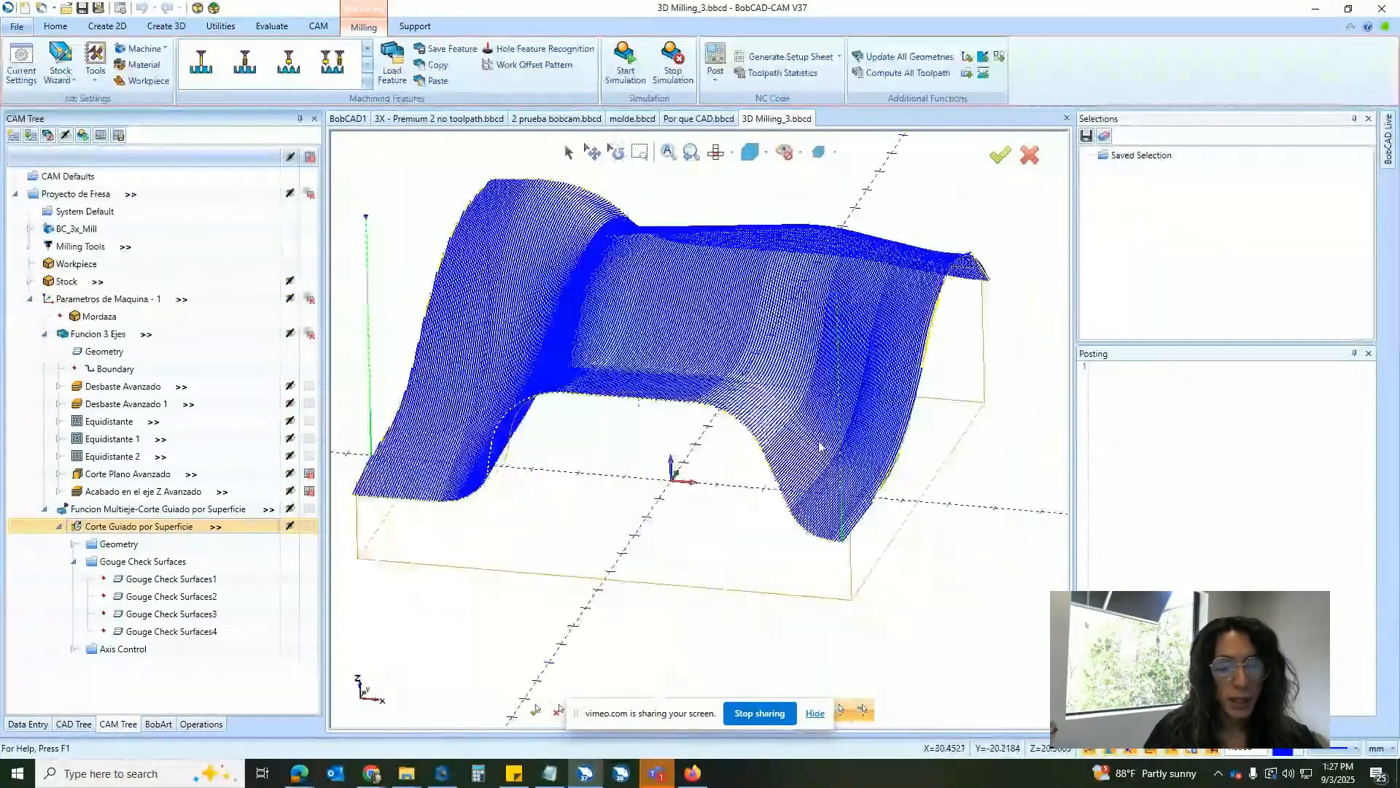
key(Left)
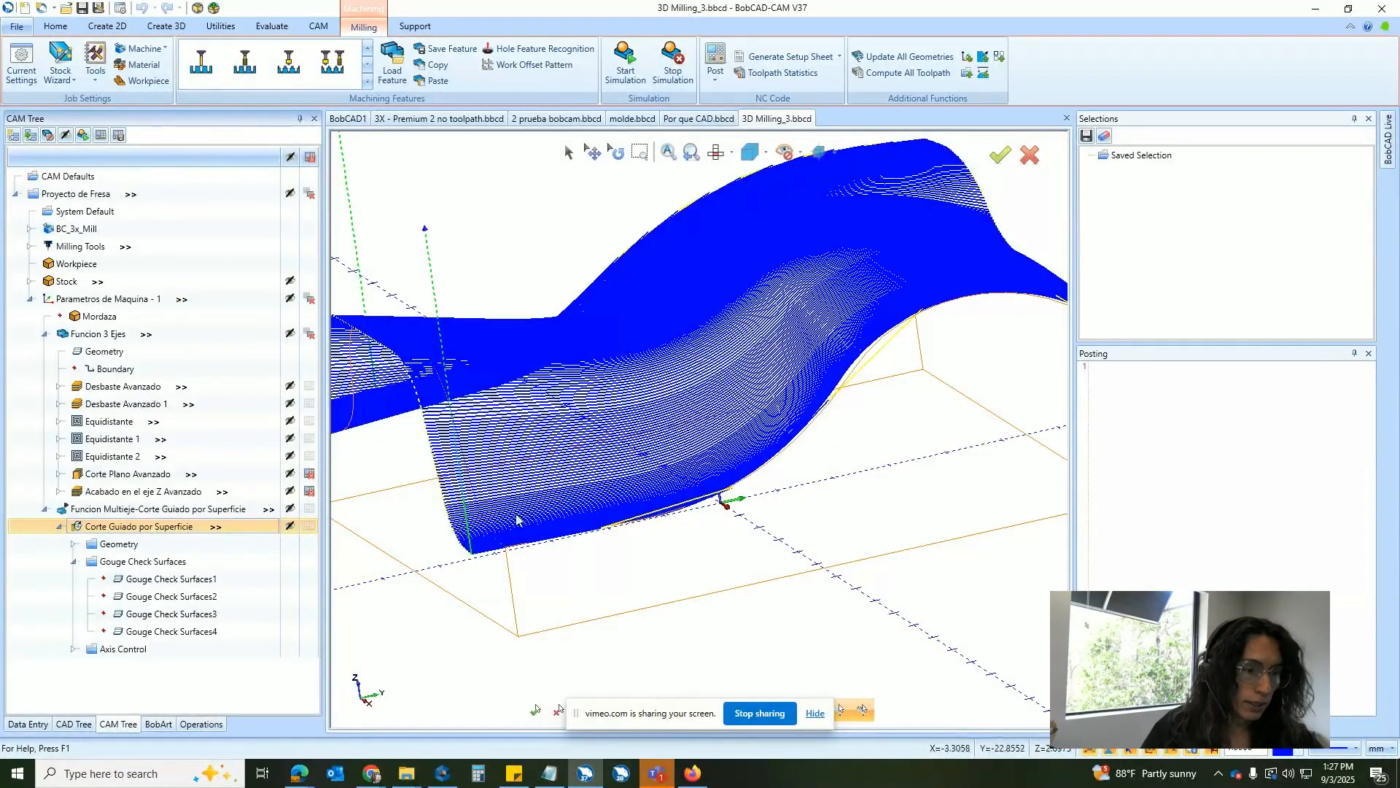
Display the Equidistante toolpath and examine its passes up close where they change direction.
click(95, 456)
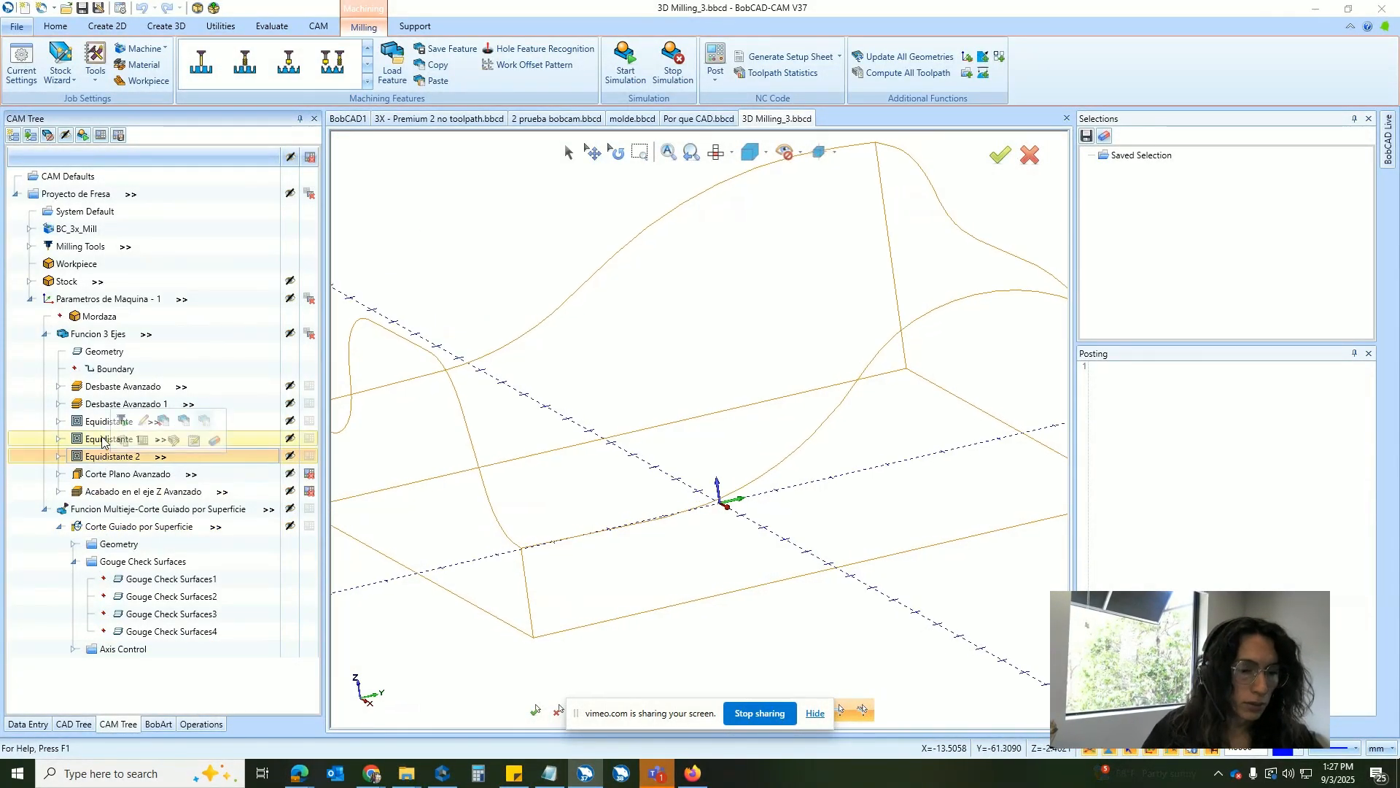
click(109, 422)
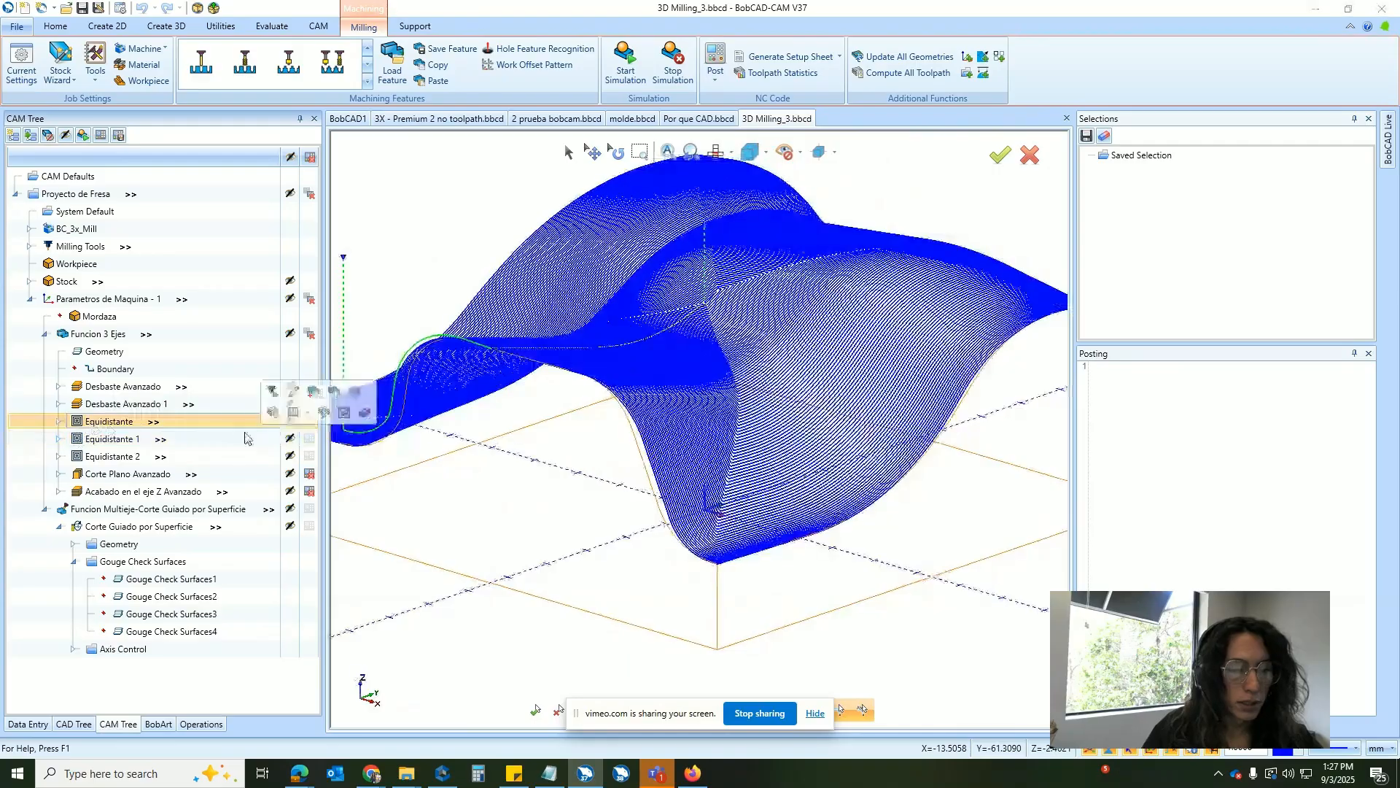
scroll(606, 722, up, 8)
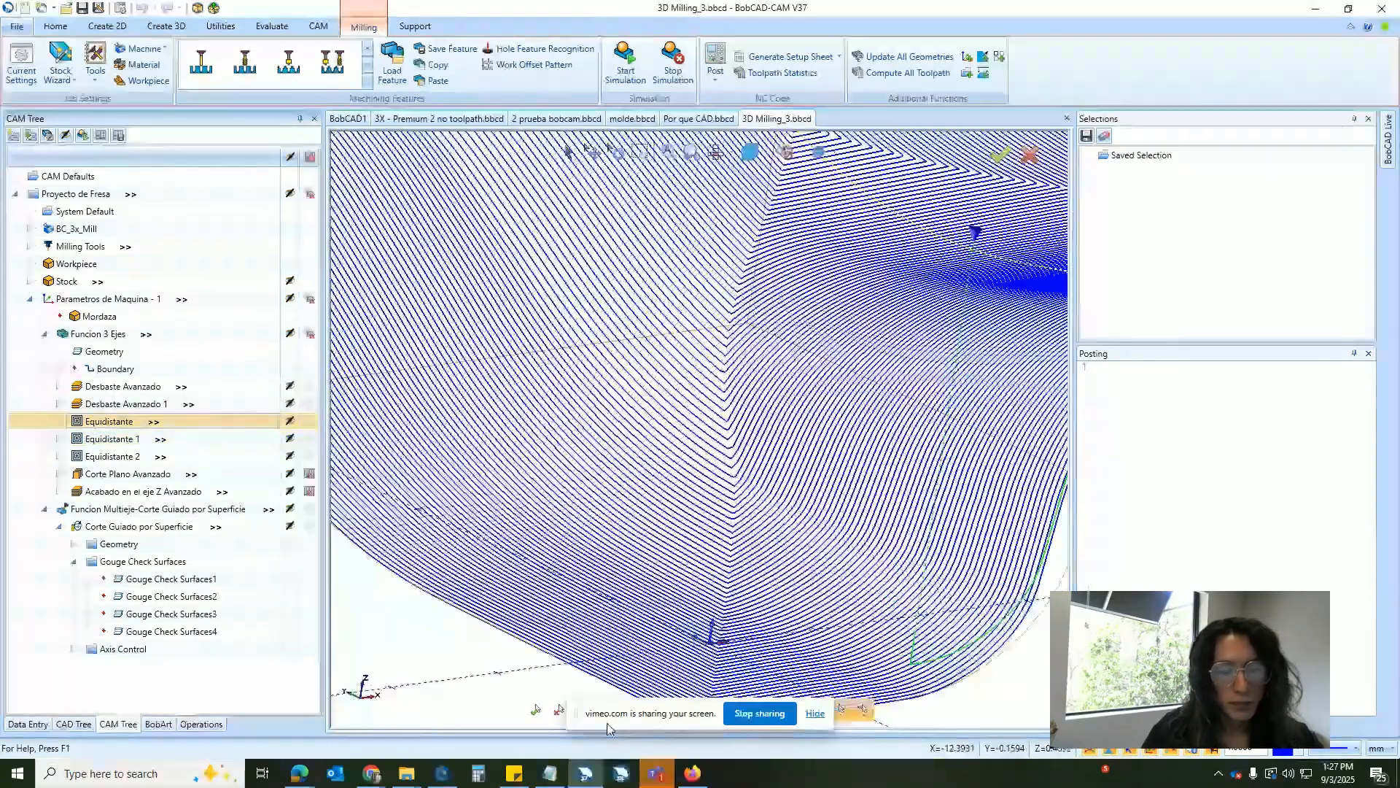
scroll(665, 508, up, 4)
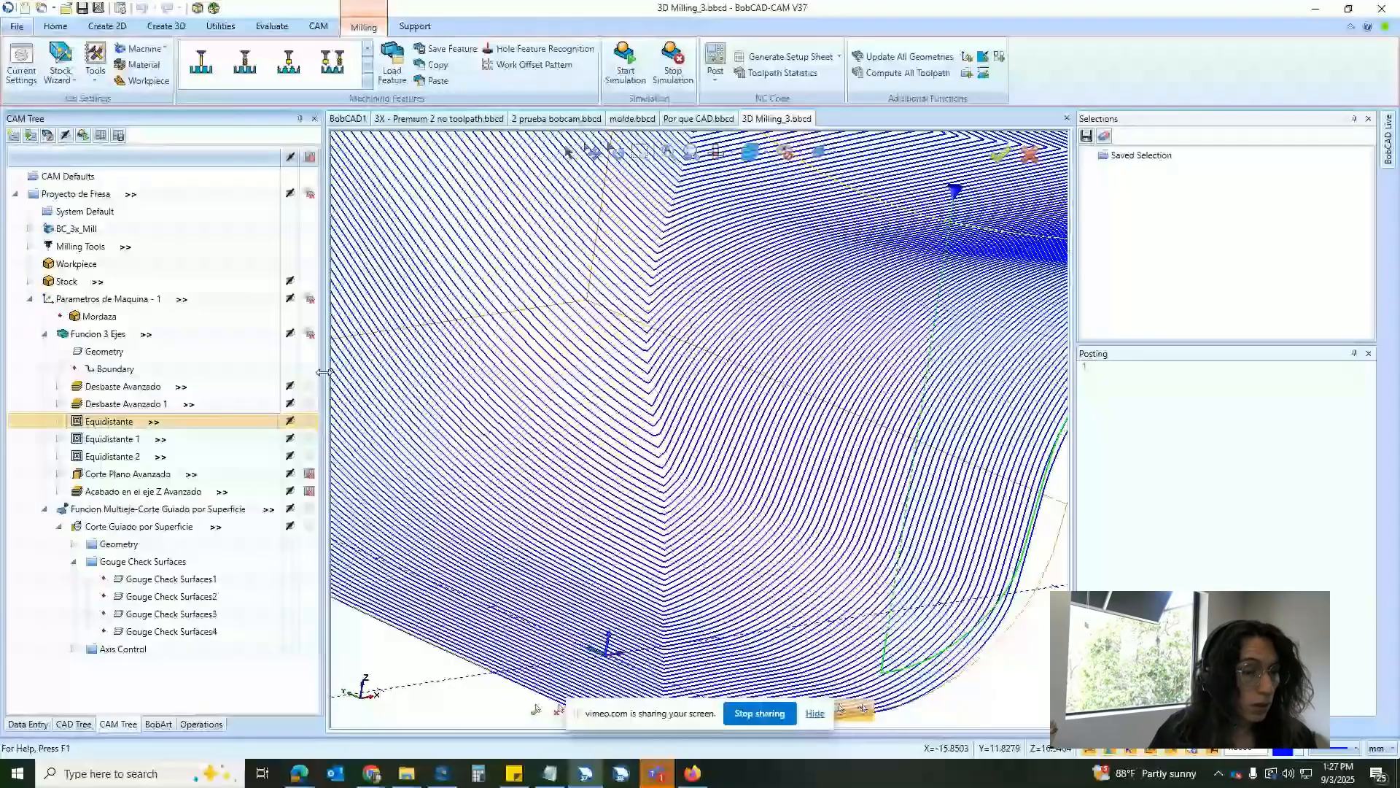
Disable all Proyecto de Fresa toolpaths and re-enable only Desbaste Avanzado, Desbaste Avanzado 1 and Equidistante.
click(309, 195)
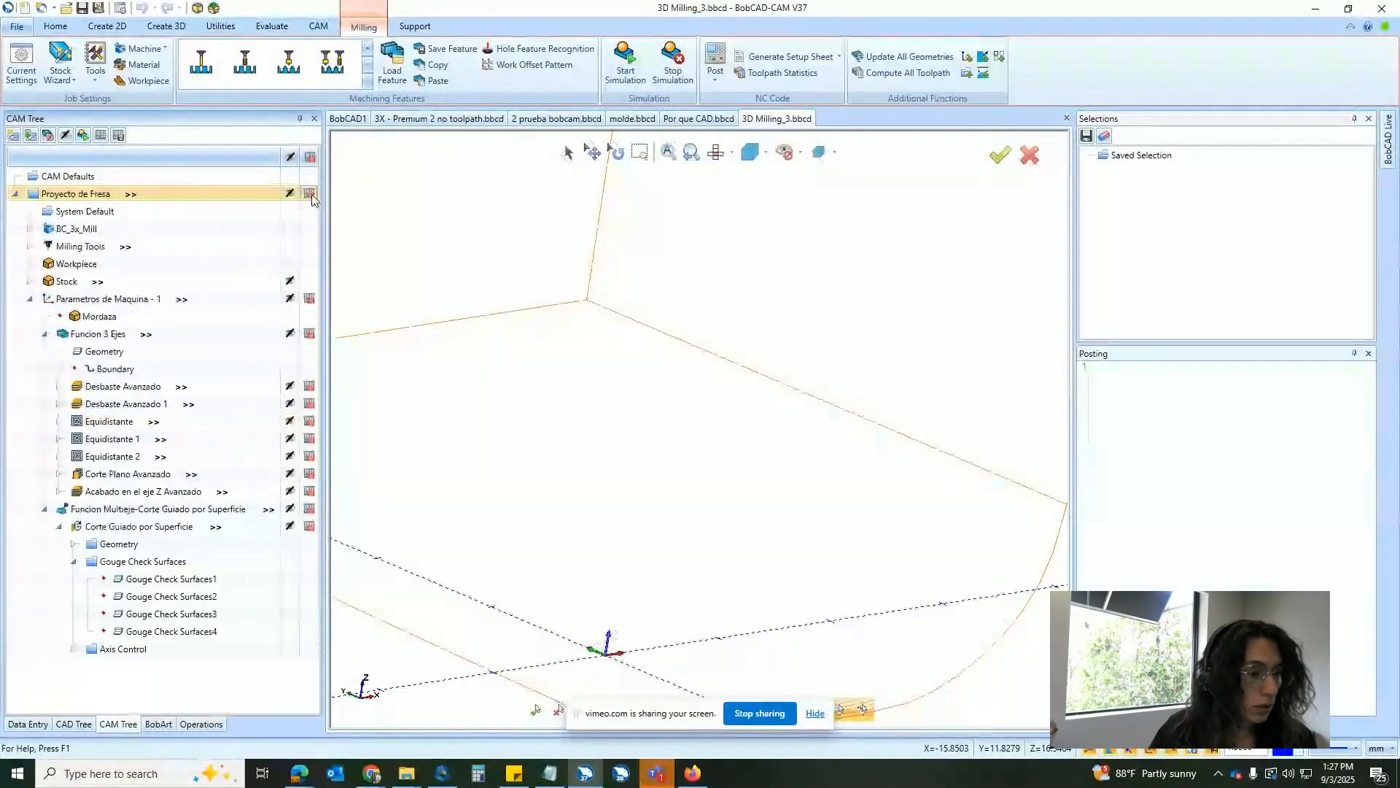
click(309, 386)
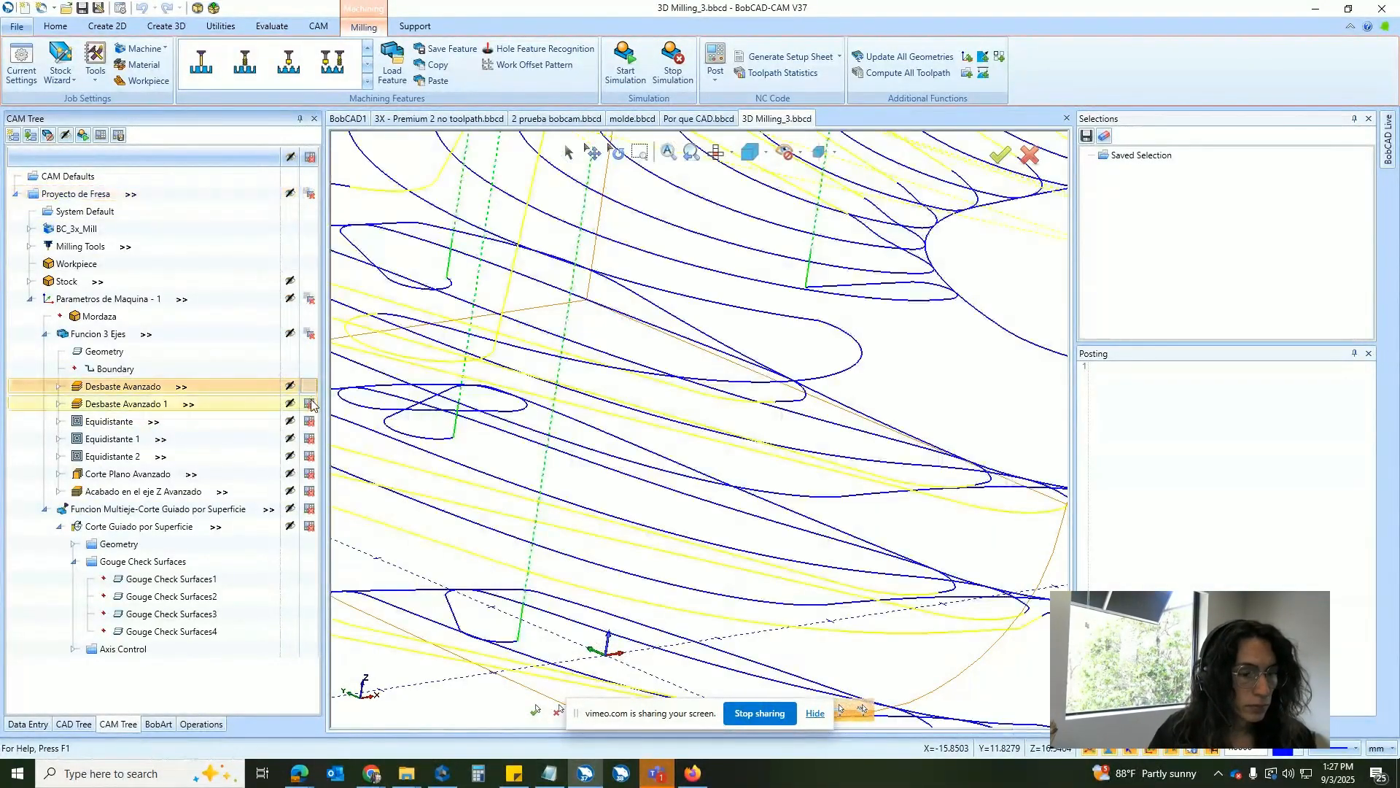
click(309, 403)
click(309, 441)
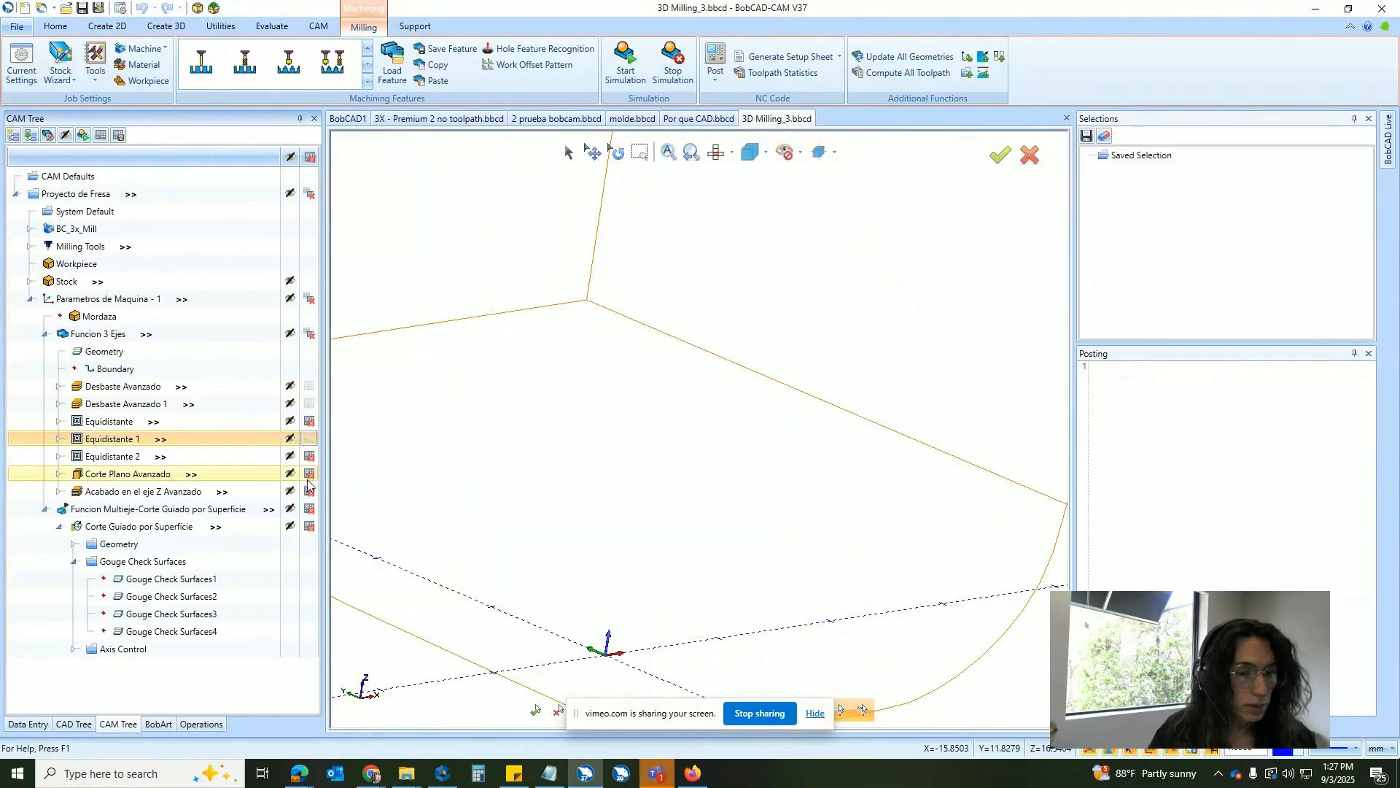
click(309, 438)
click(309, 456)
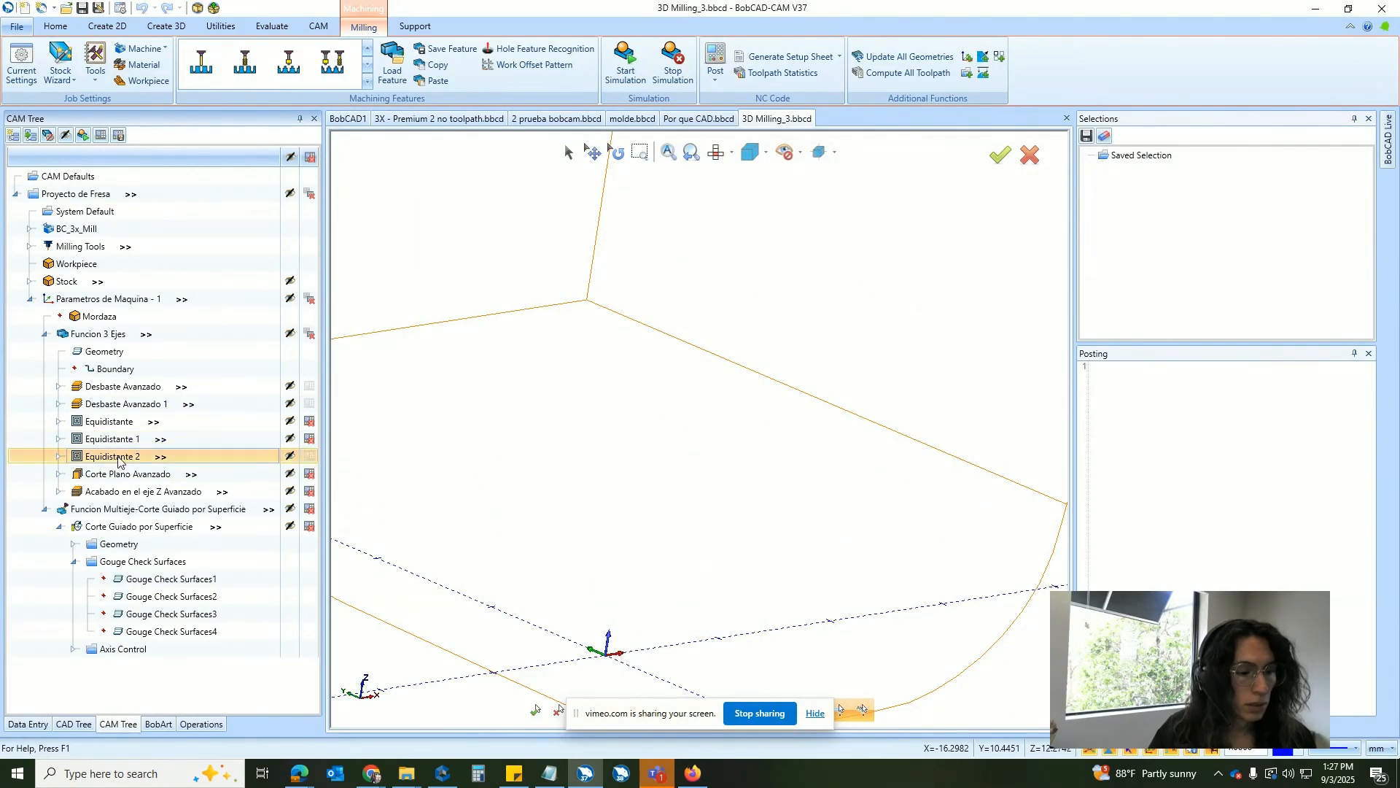
click(309, 456)
click(127, 421)
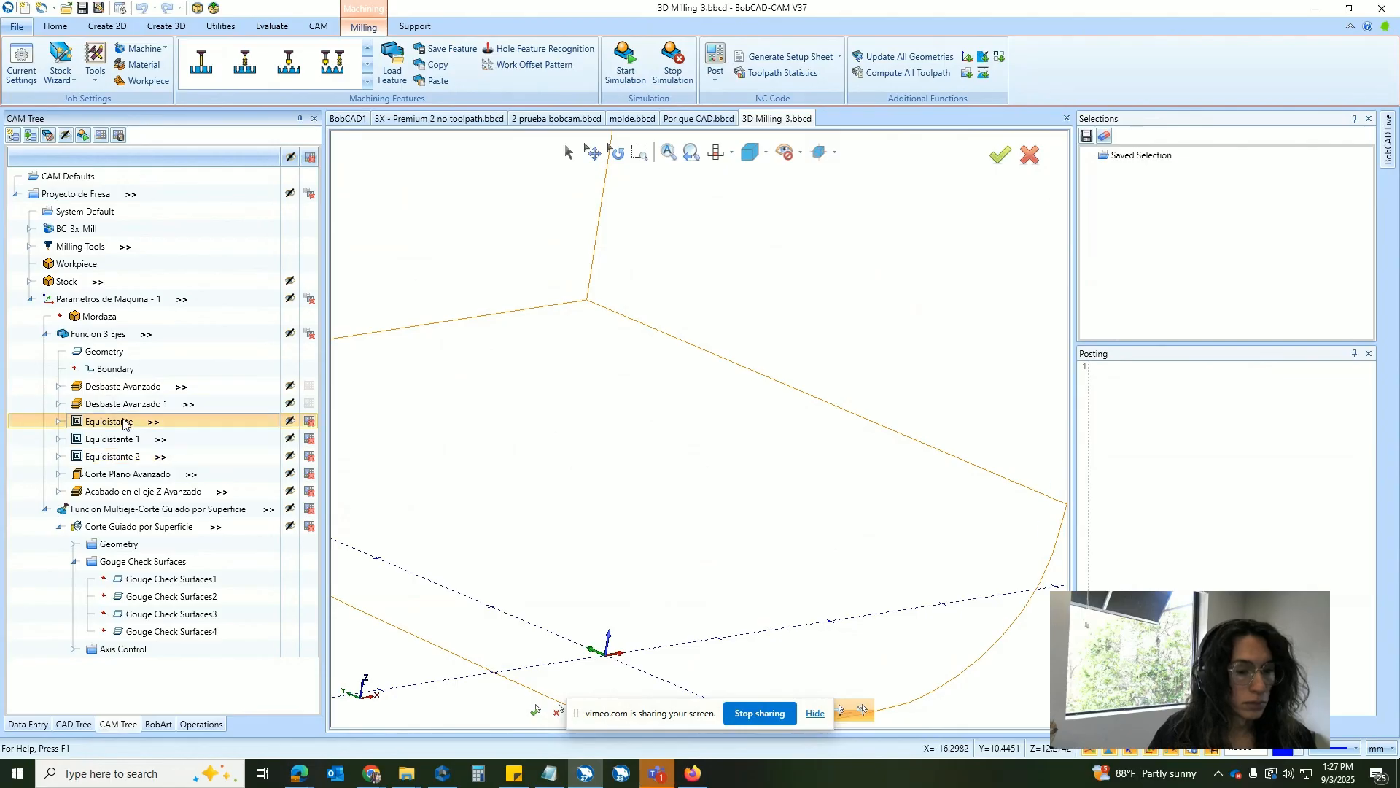
click(310, 421)
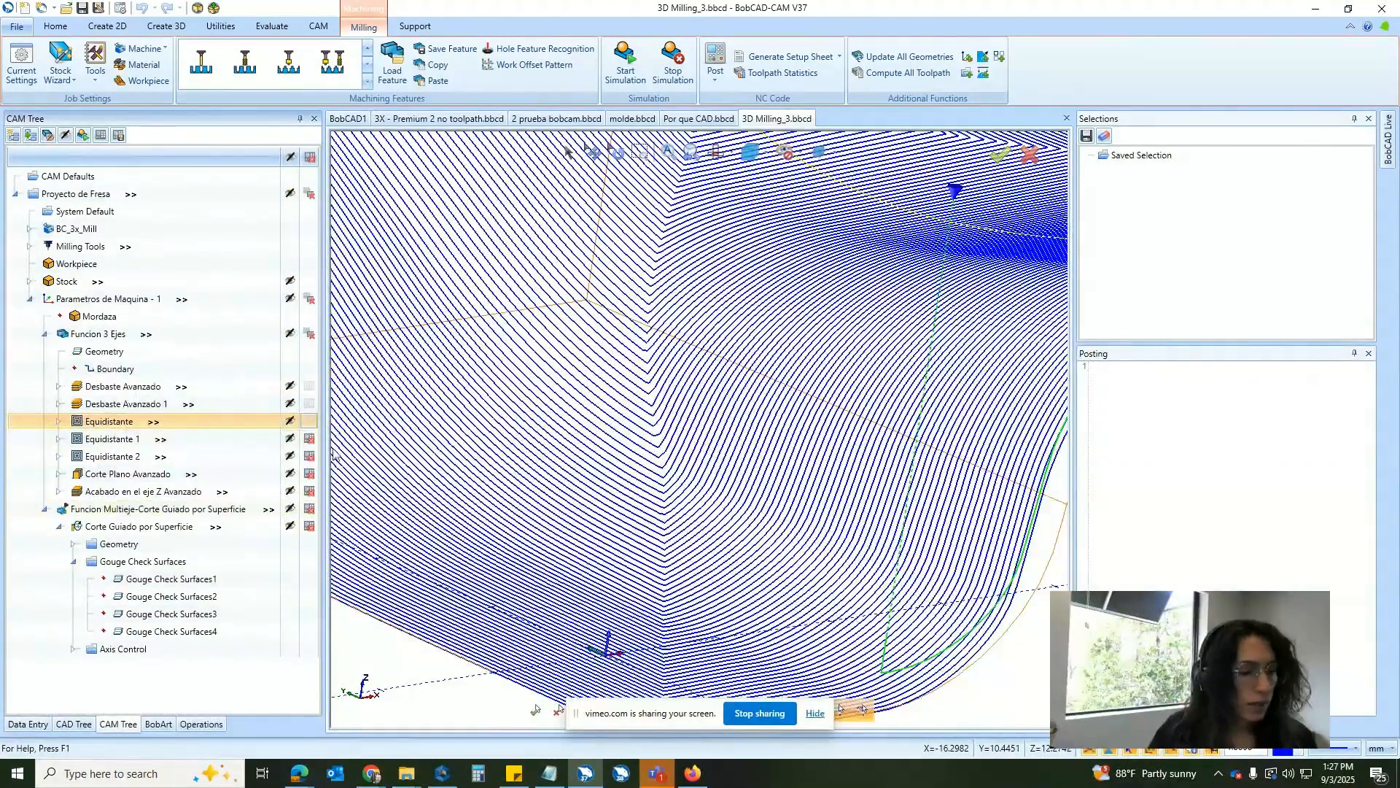
Start the machining simulation, expand the operation list and advance the progress to the end of the Equidistante operation.
click(626, 73)
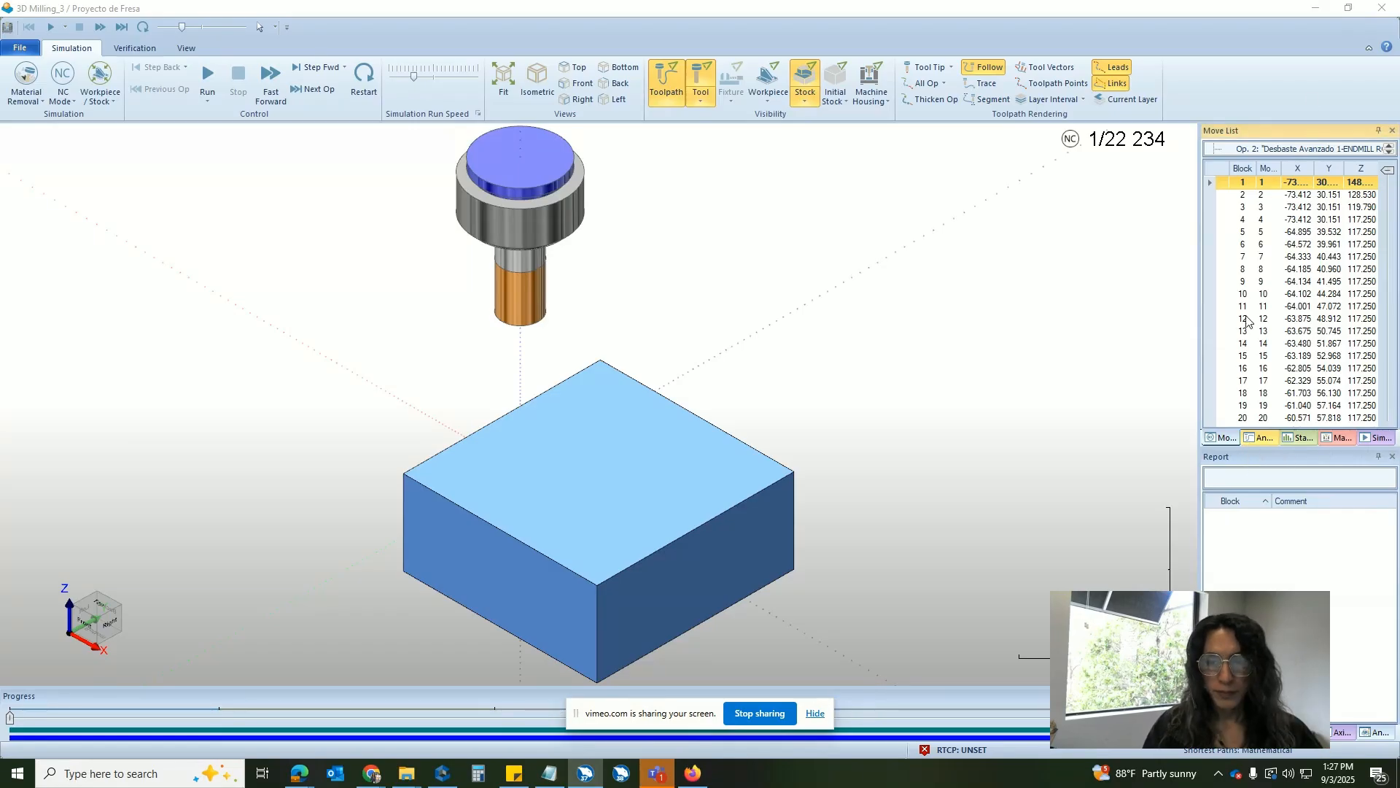
drag(1301, 158, 1298, 228)
click(1297, 175)
drag(495, 717, 1231, 767)
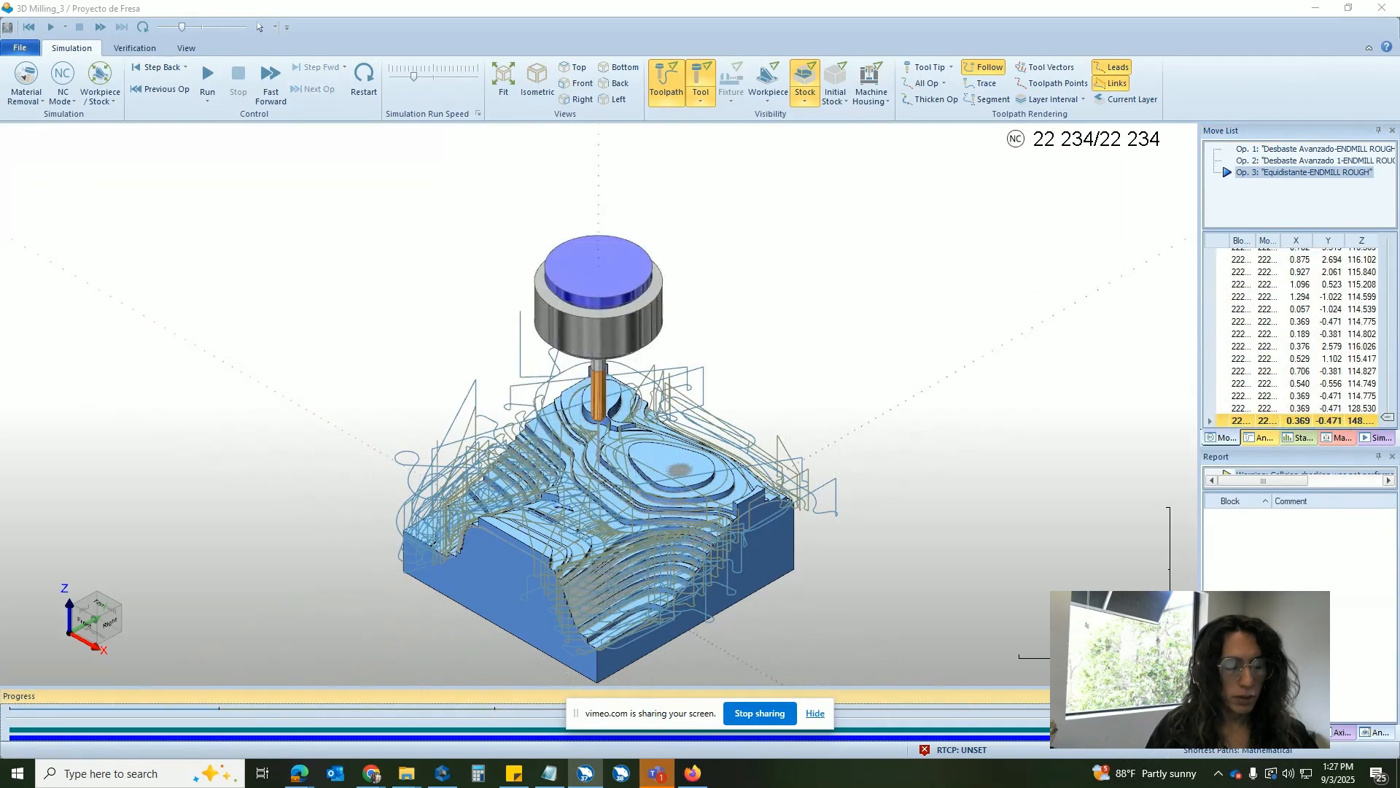
Hide the toolpath lines in the simulation, examine the Equidistante surface finish up close and close the simulation.
click(806, 102)
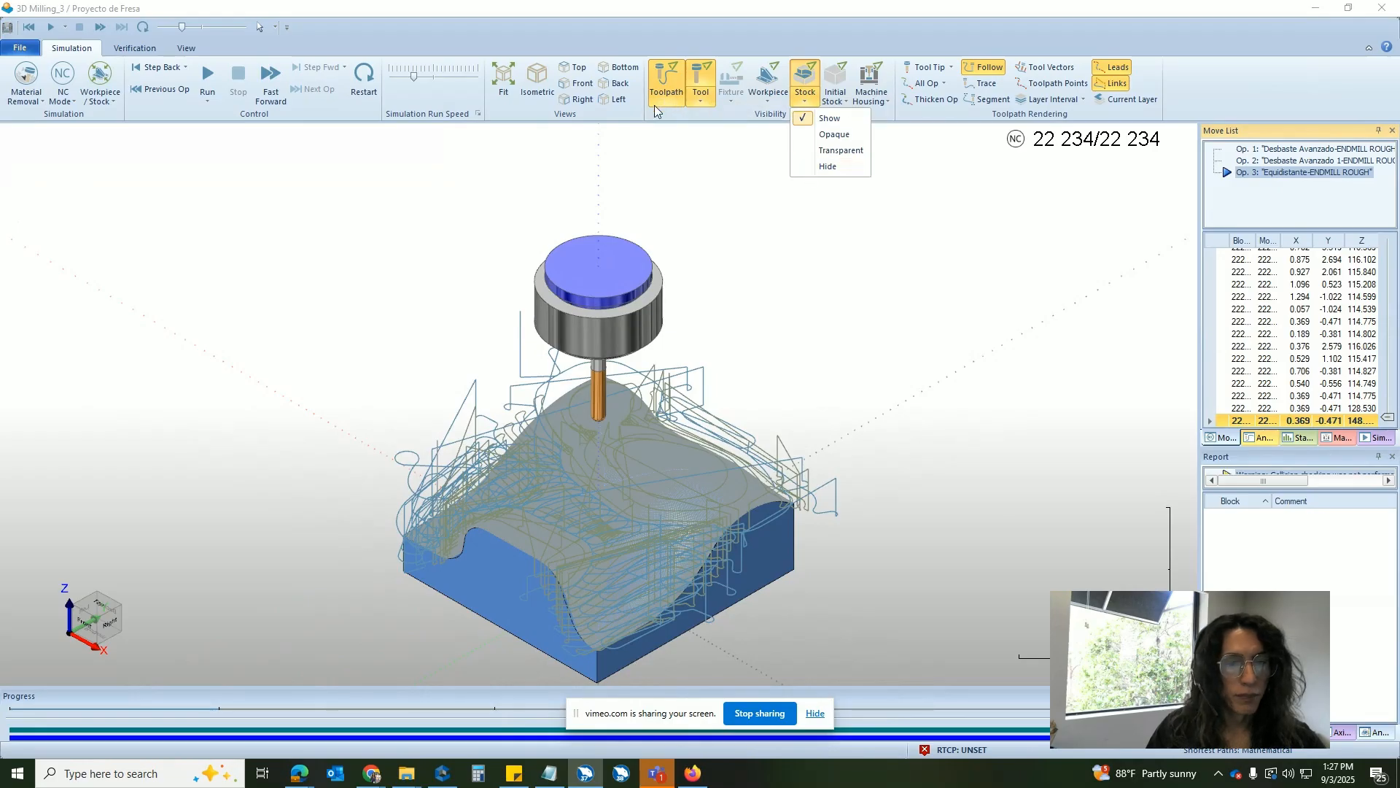
click(668, 95)
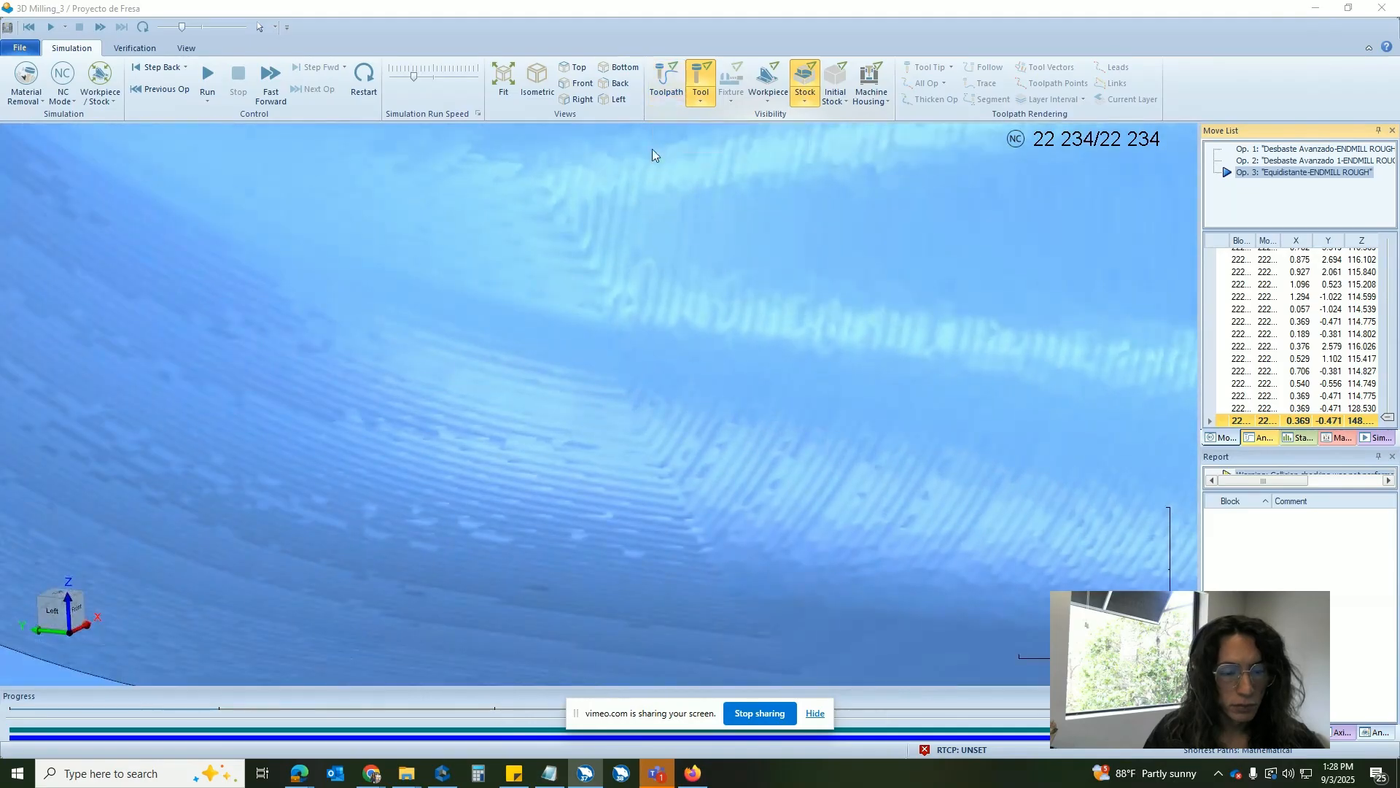
scroll(746, 271, down, 2)
middle_drag(746, 271, 614, 271)
scroll(618, 273, up, 3)
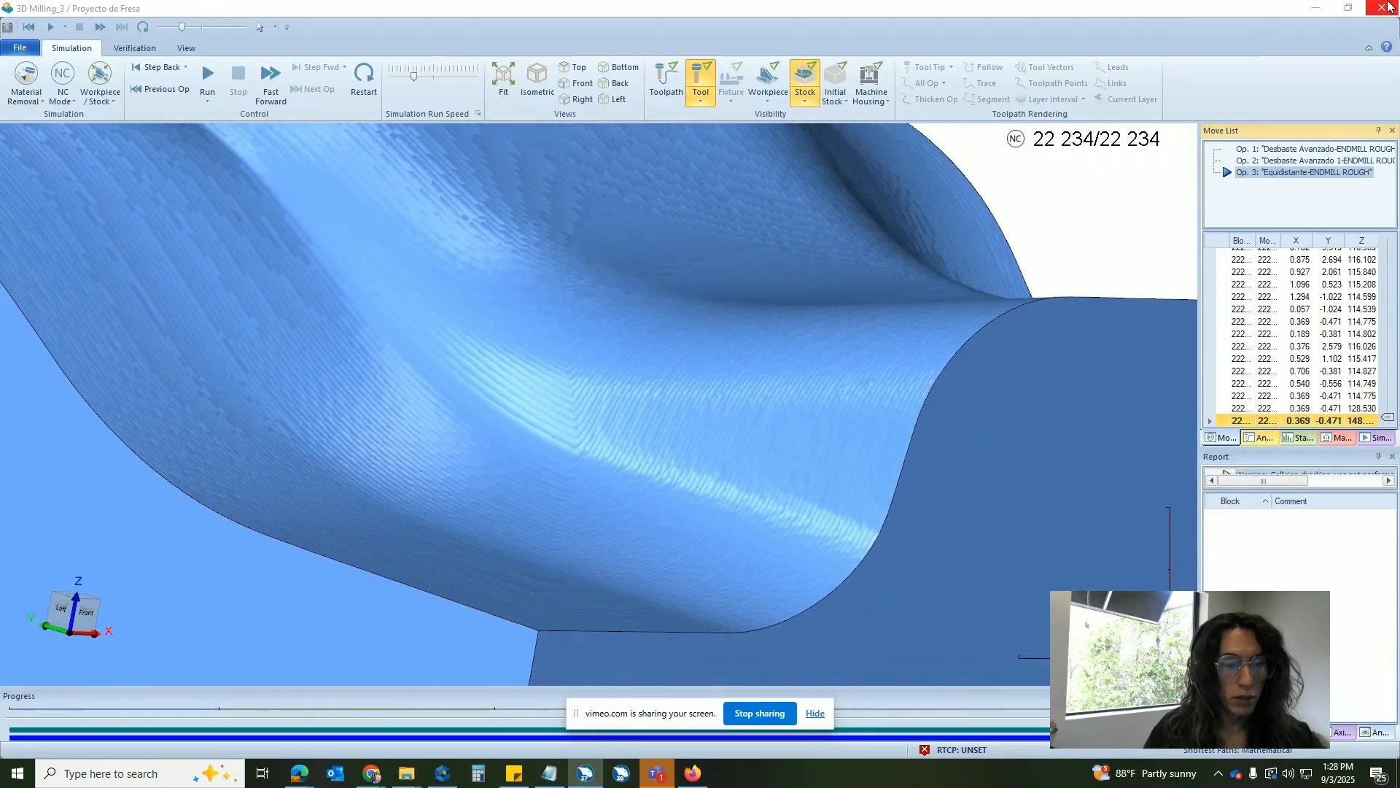
click(1383, 7)
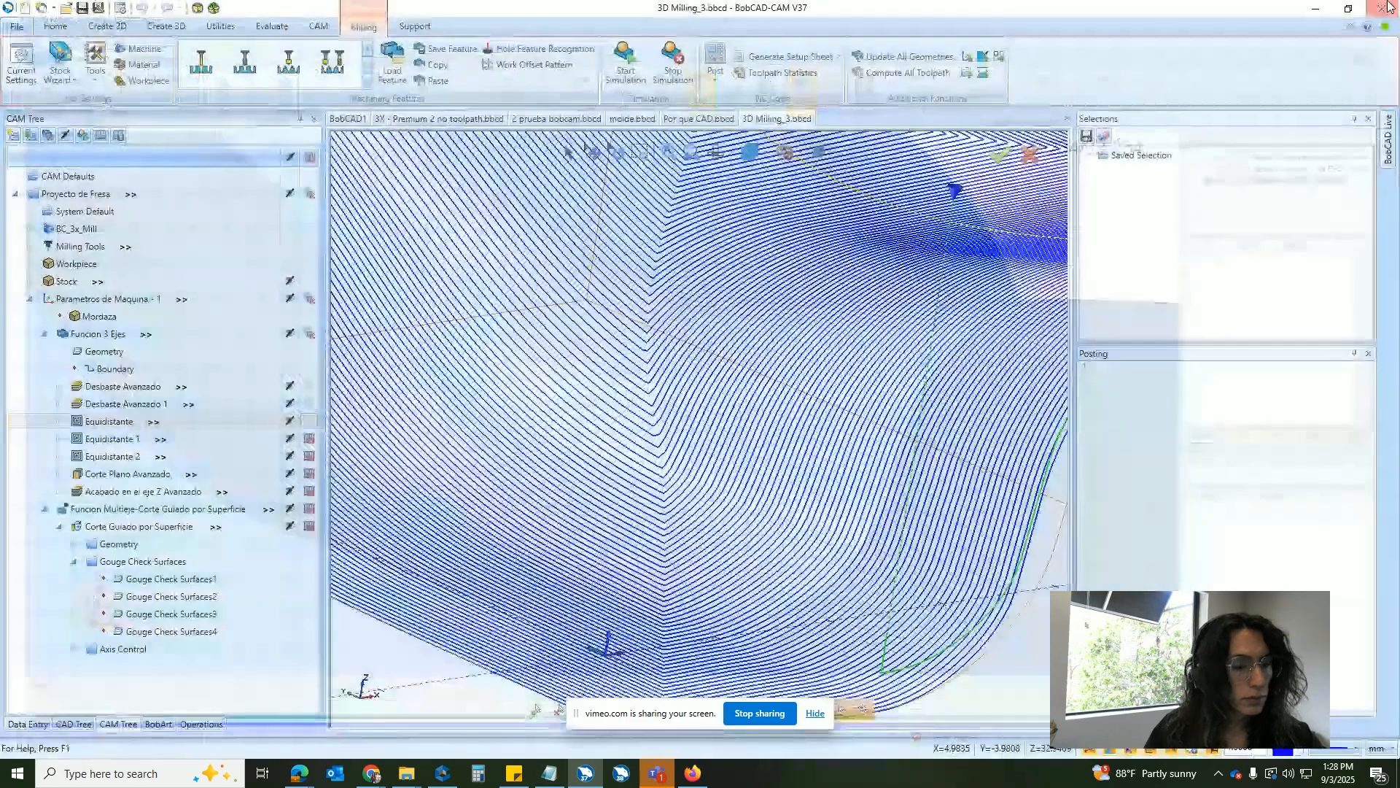
Replace the enabled Equidistante toolpath with Corte Guiado por Superficie and simulate the machining through to the end.
click(310, 421)
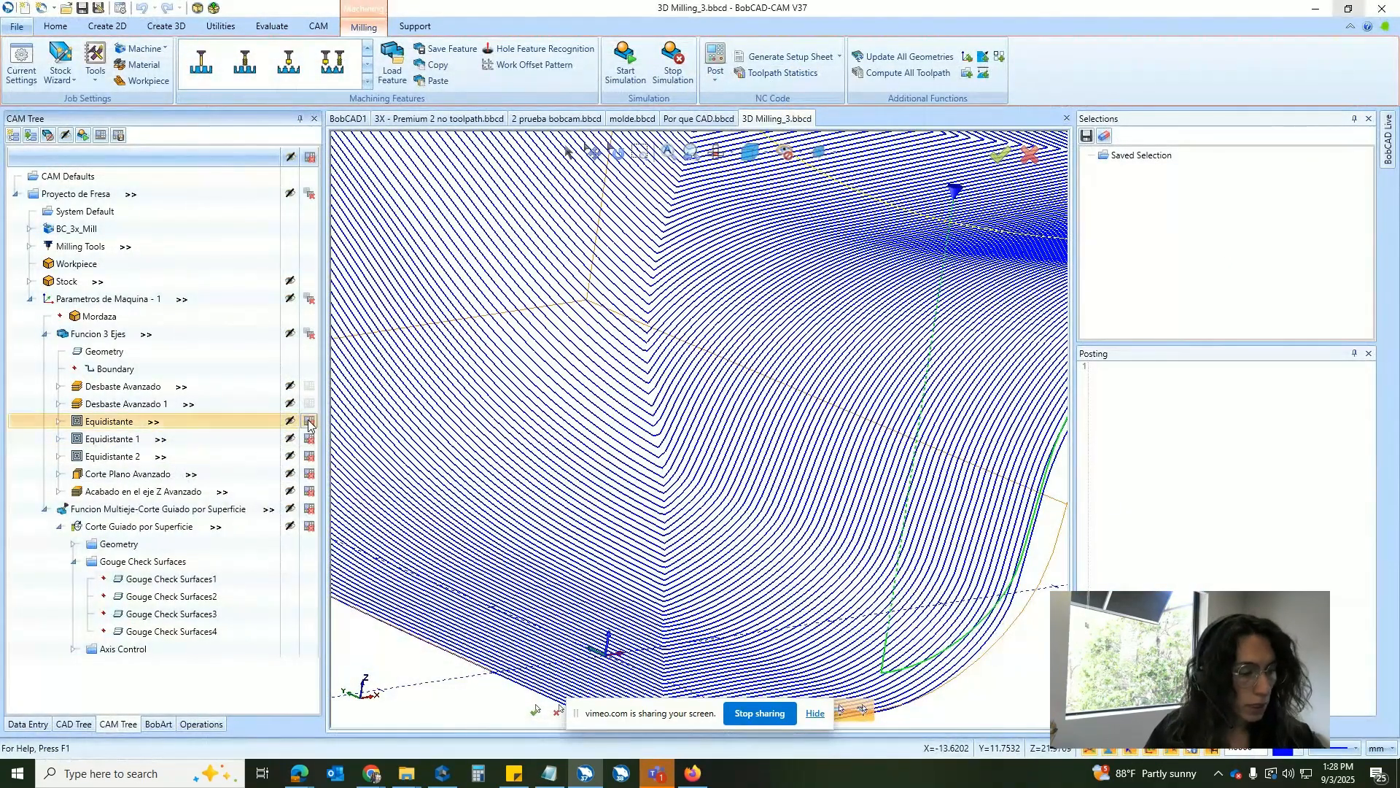
click(310, 526)
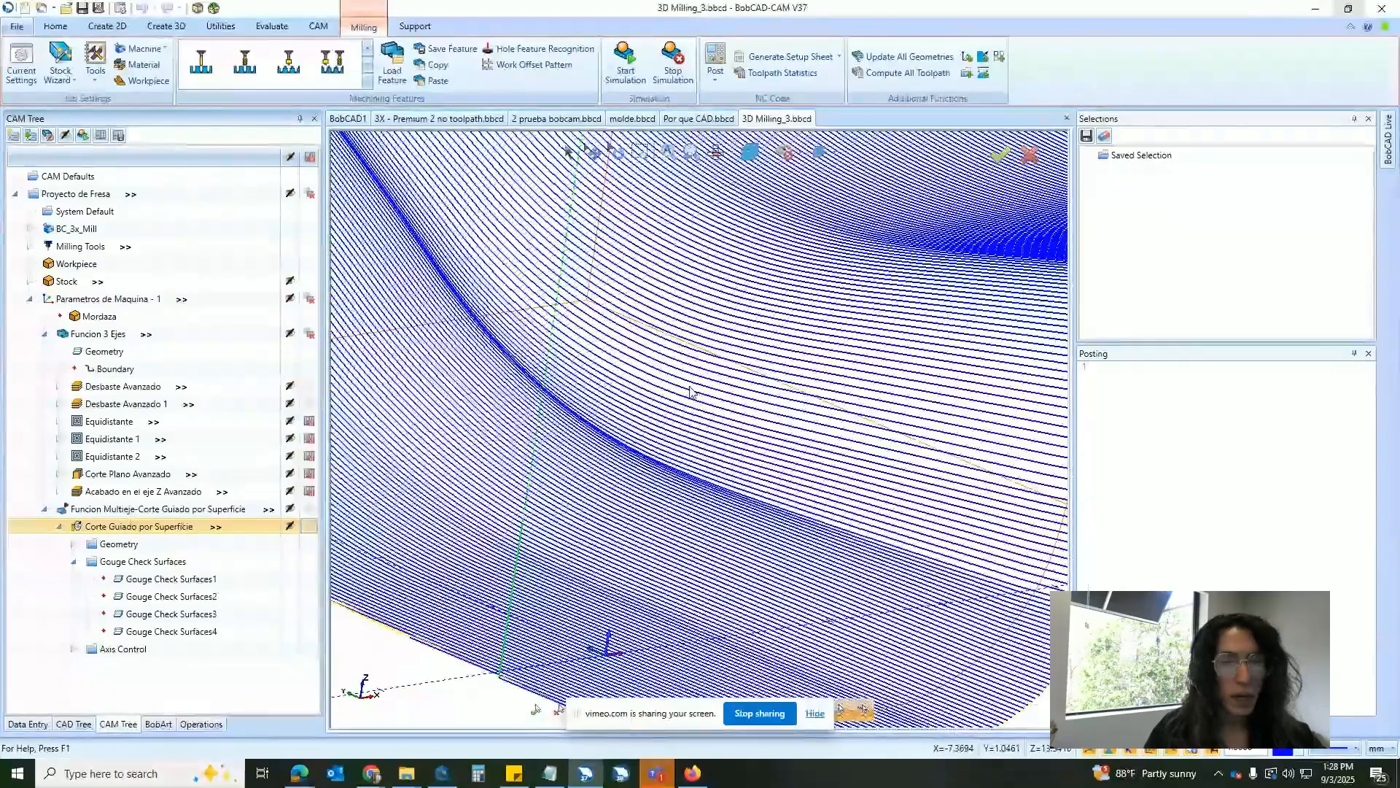
click(646, 69)
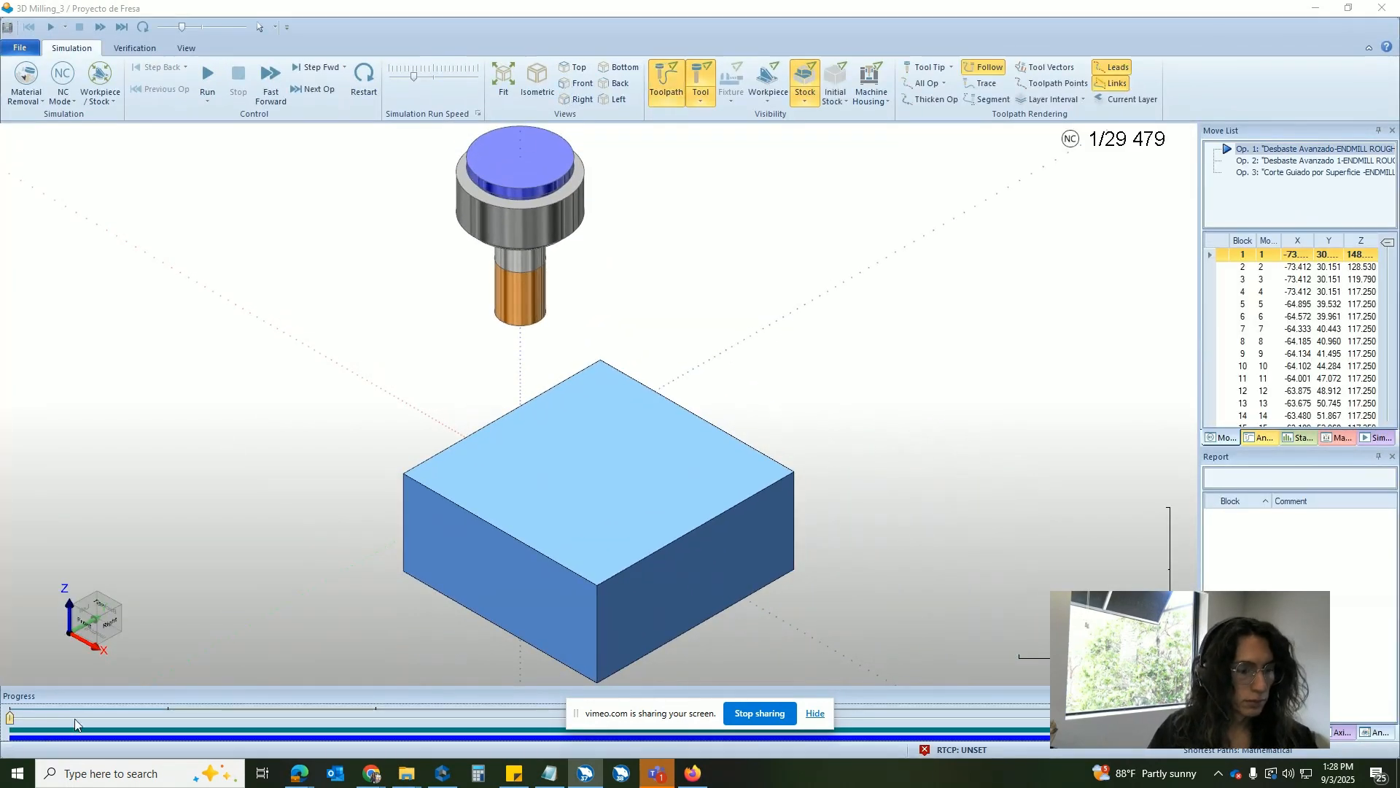
mouse_move(11, 717)
mouse_down()
mouse_move(877, 754)
mouse_move(1219, 751)
mouse_up()
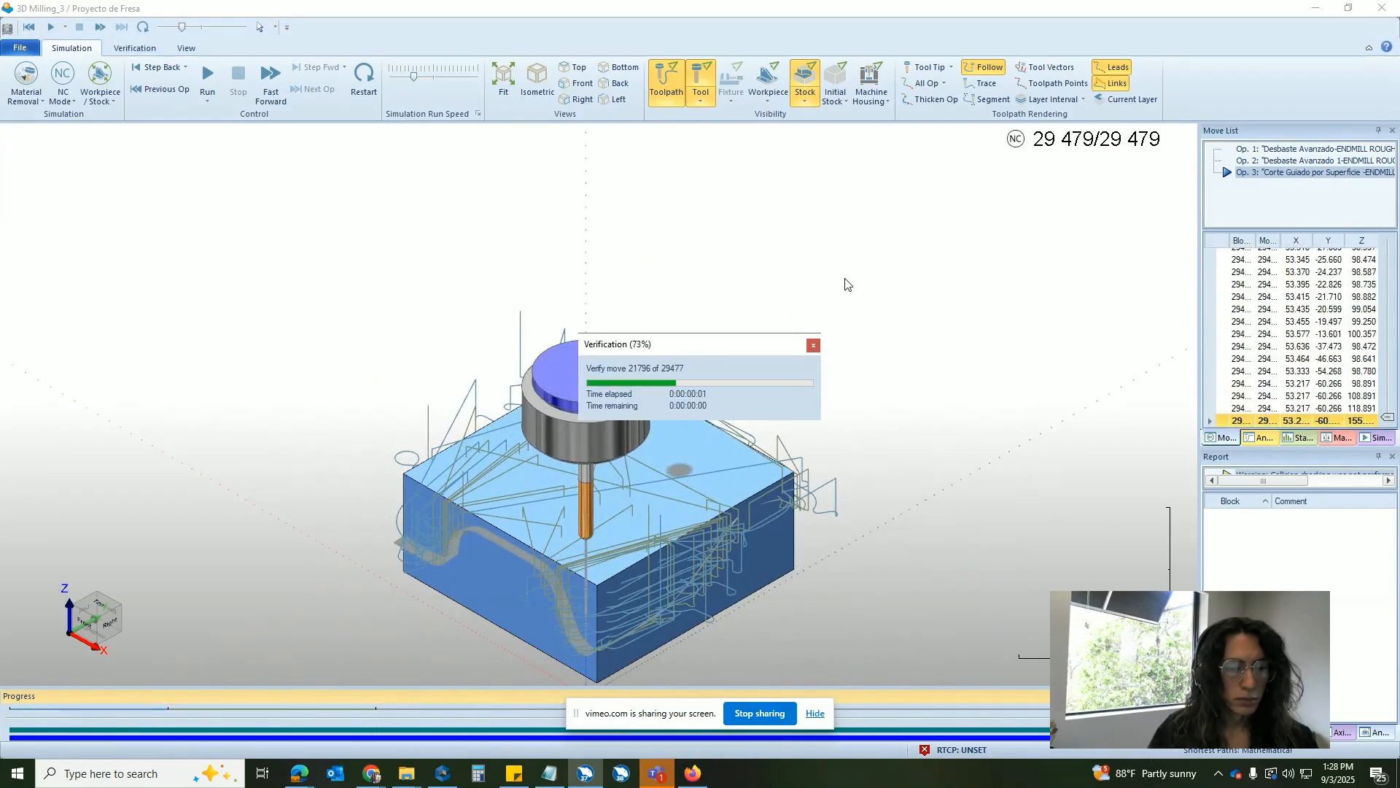
Hide the simulated toolpath lines, examine the Corte Guiado por Superficie finish up close and close the simulation.
click(666, 80)
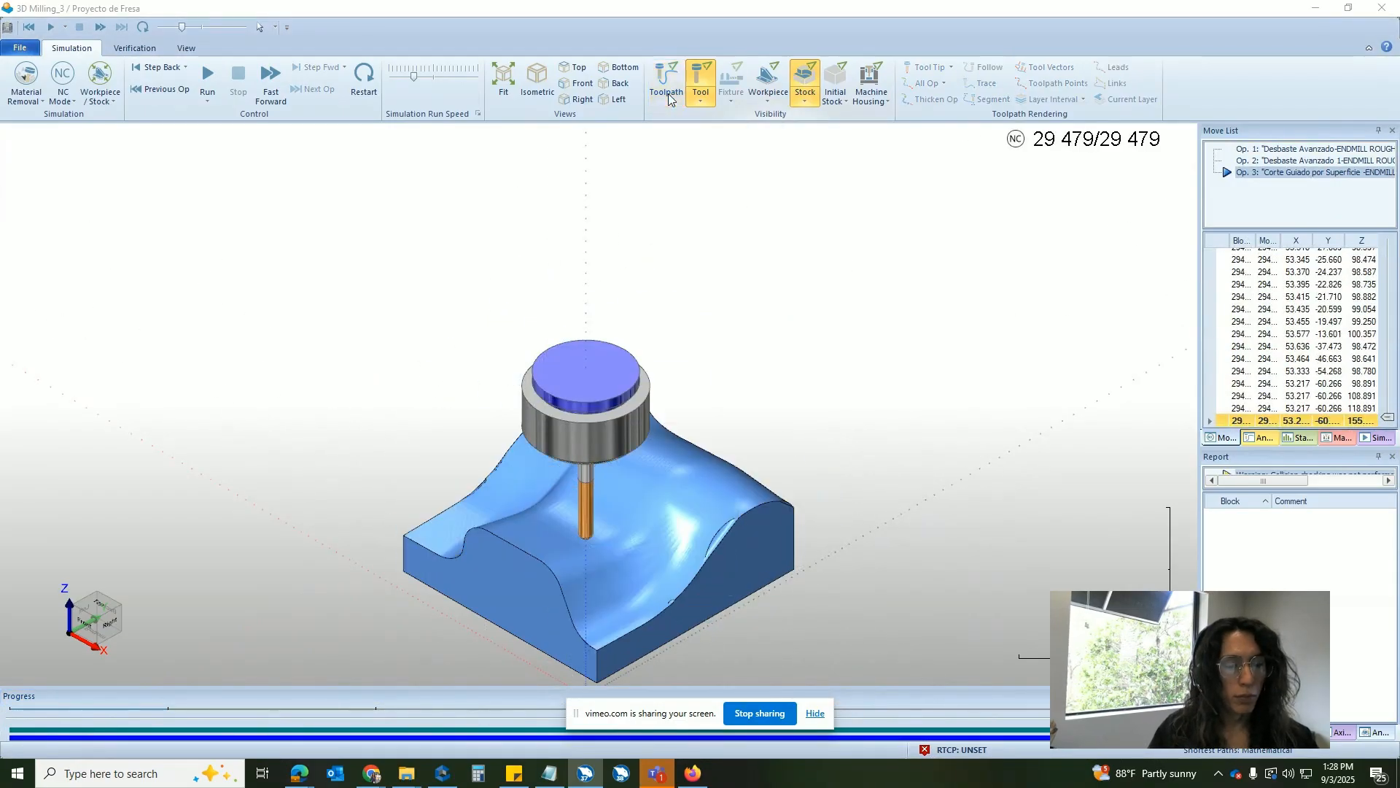
middle_drag(709, 306, 592, 396)
scroll(603, 461, up, 10)
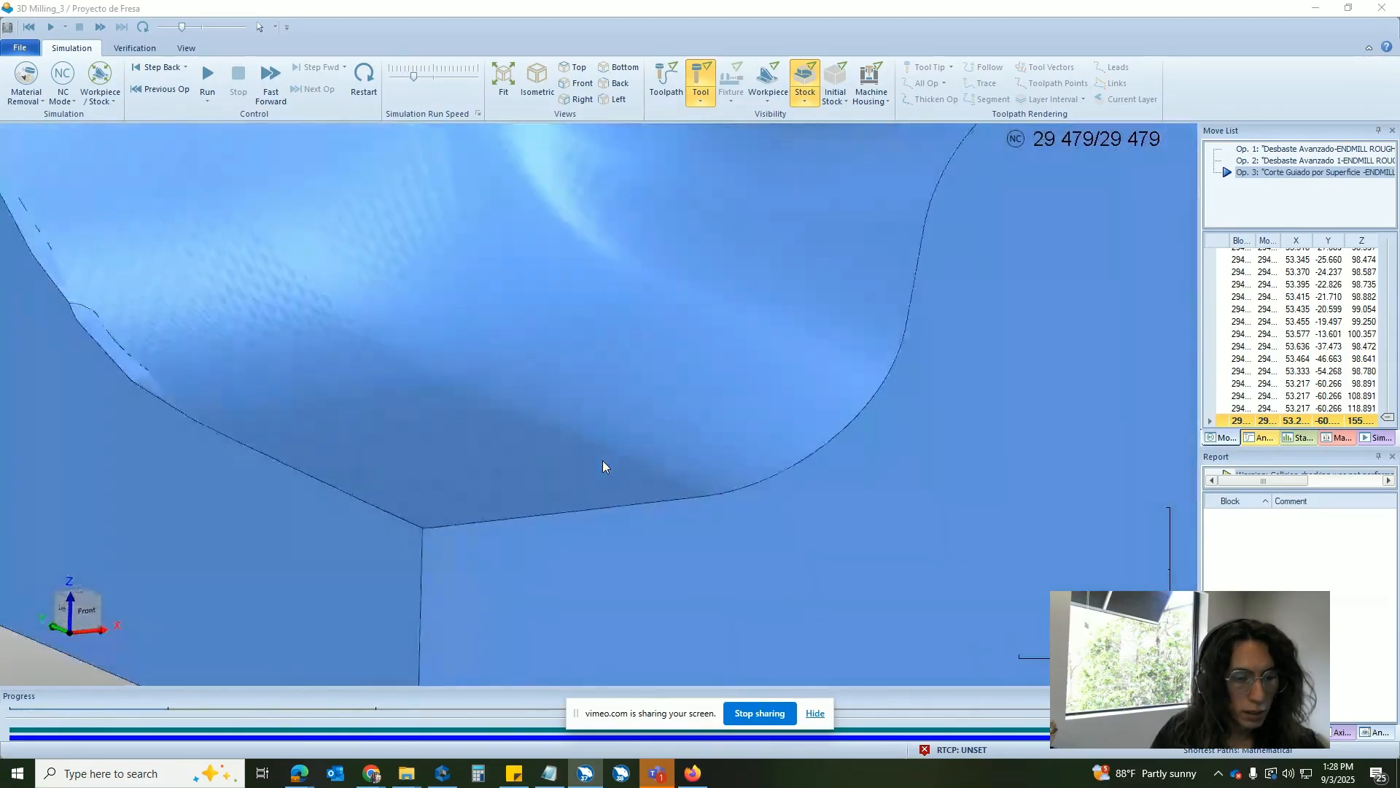
scroll(602, 461, up, 4)
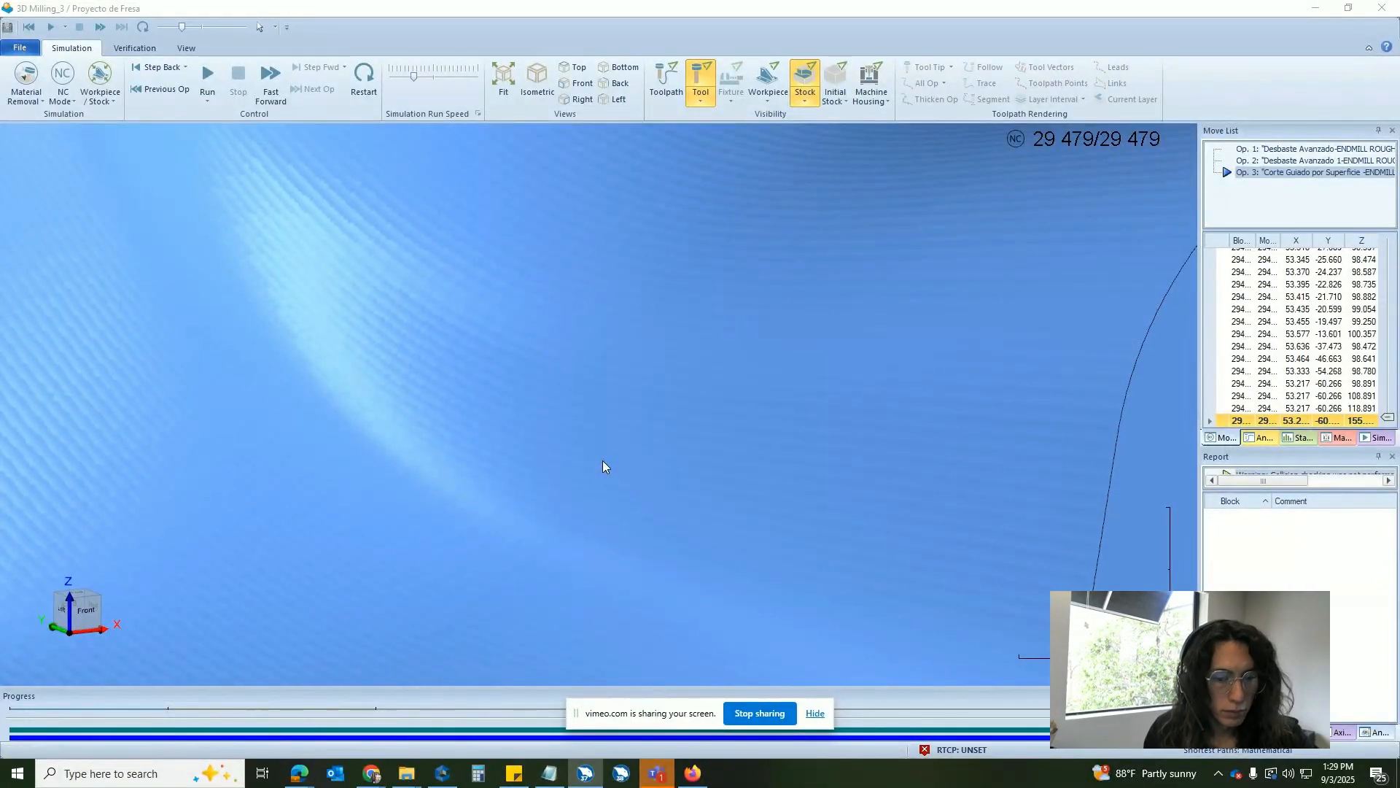
scroll(603, 461, up, 2)
scroll(602, 461, up, 2)
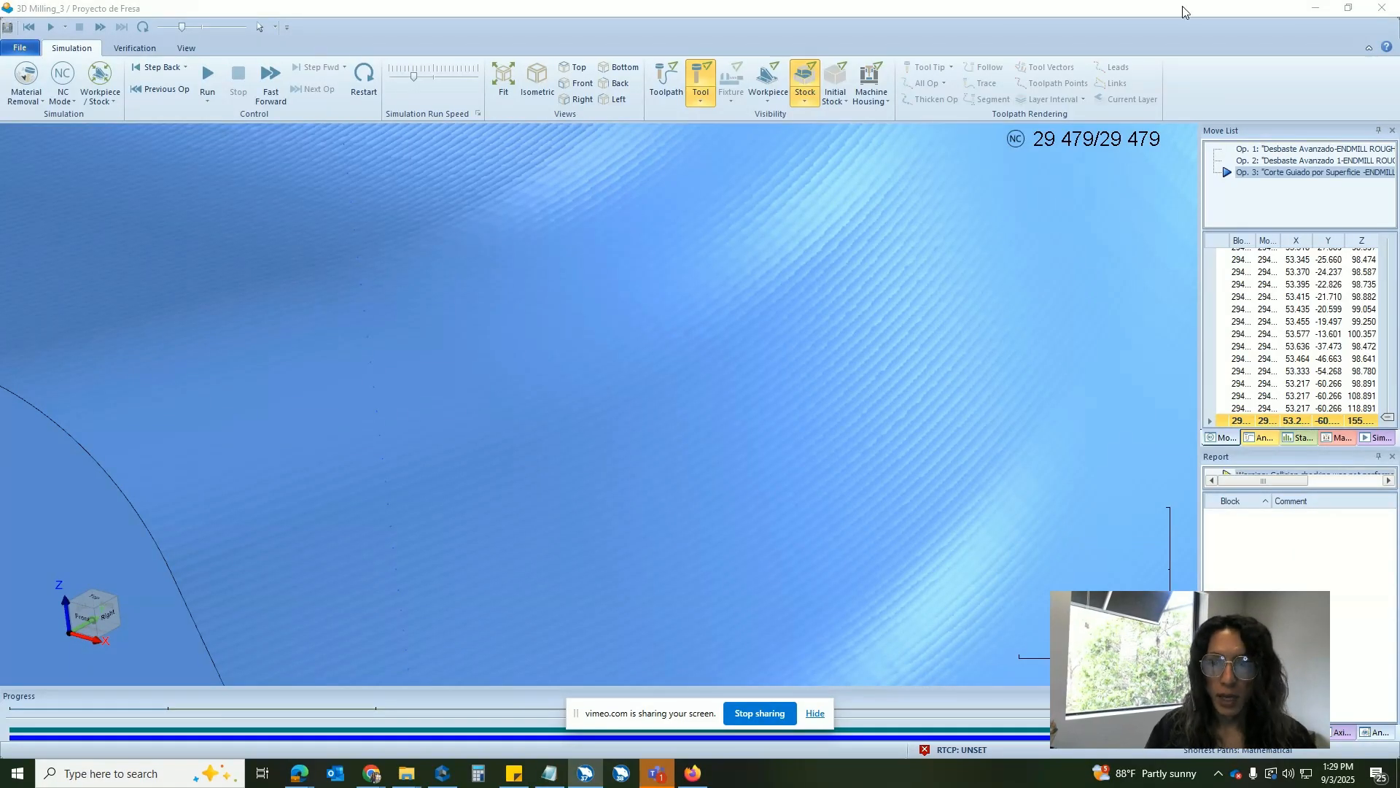
click(1383, 7)
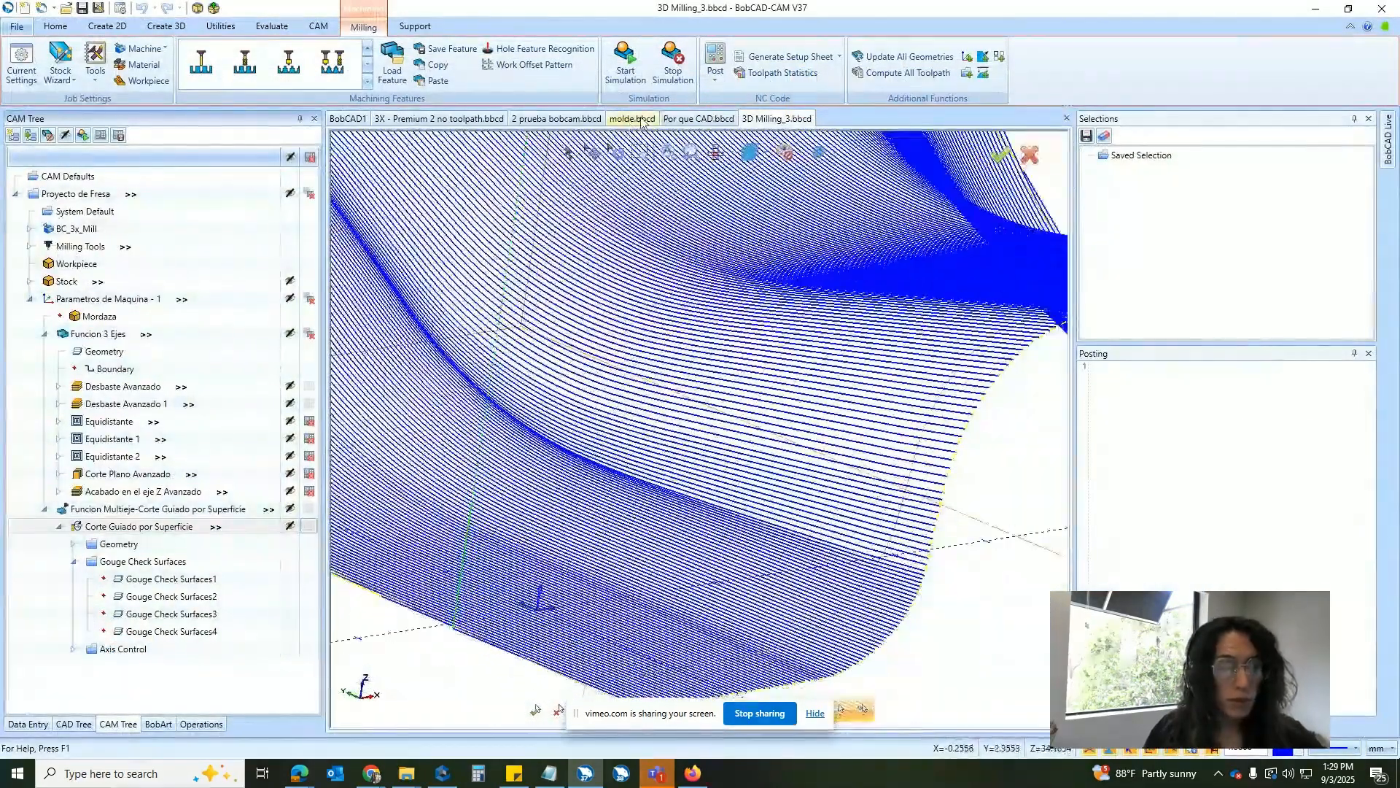
Switch to the molde.bbcd project, hide the Proyecto de Fresa toolpaths and examine the mold cavity surfaces.
click(633, 118)
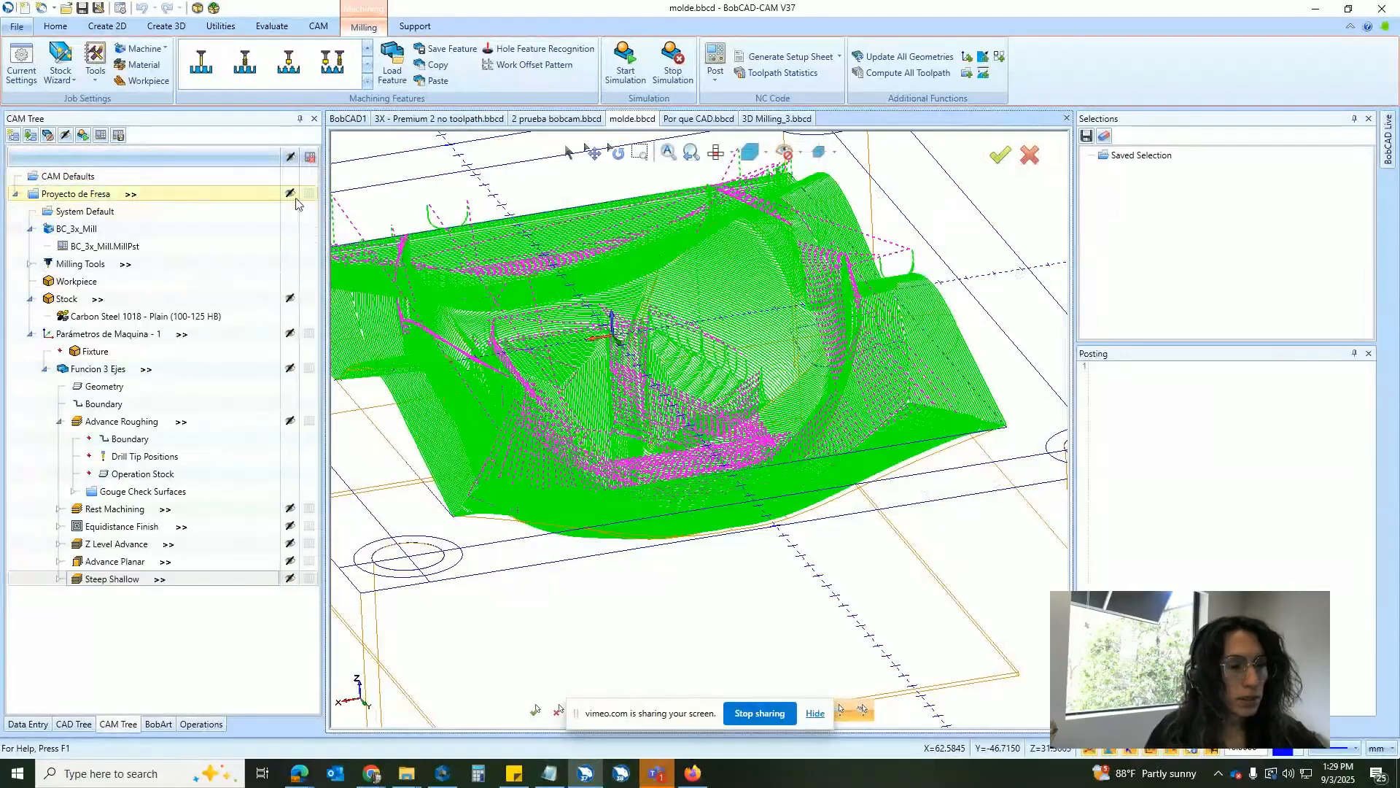
click(290, 194)
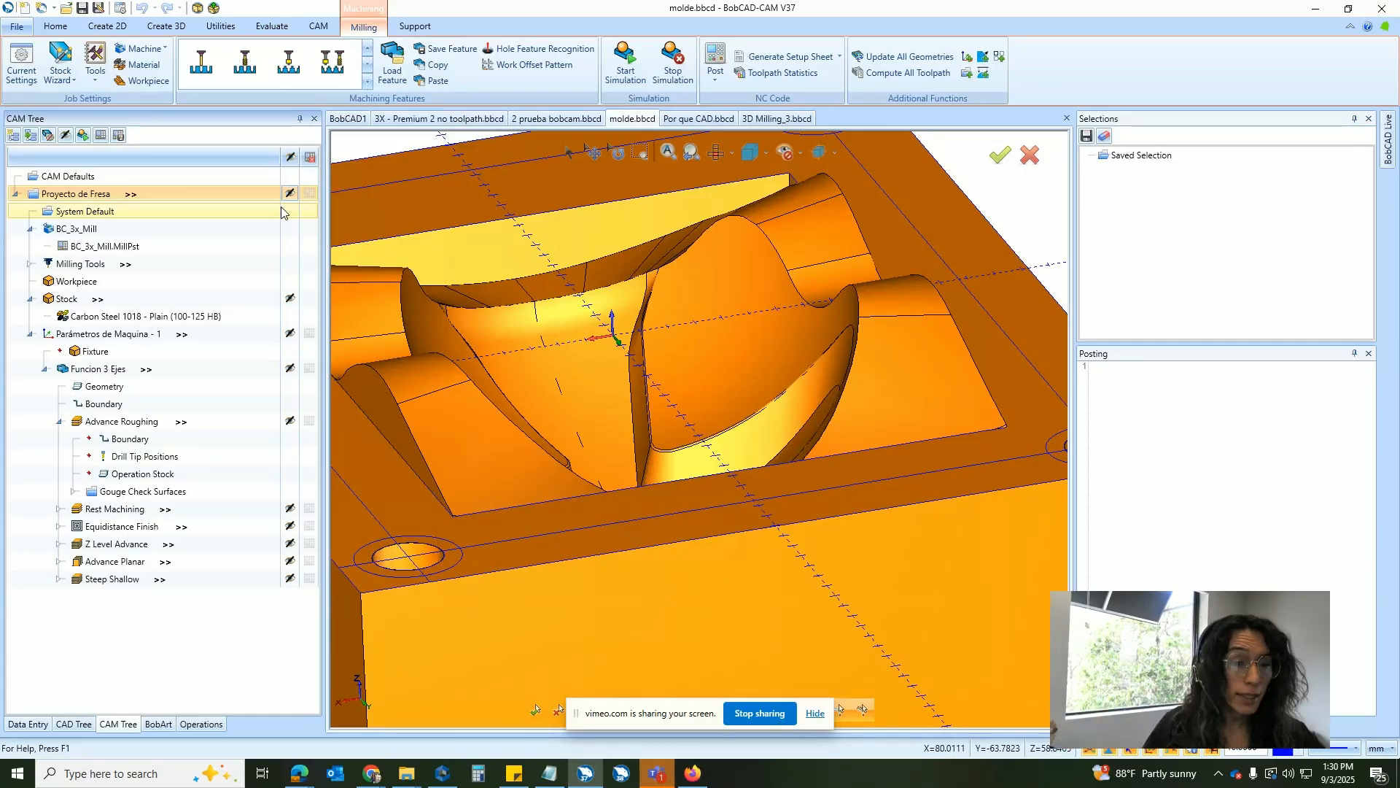
middle_drag(729, 313, 823, 275)
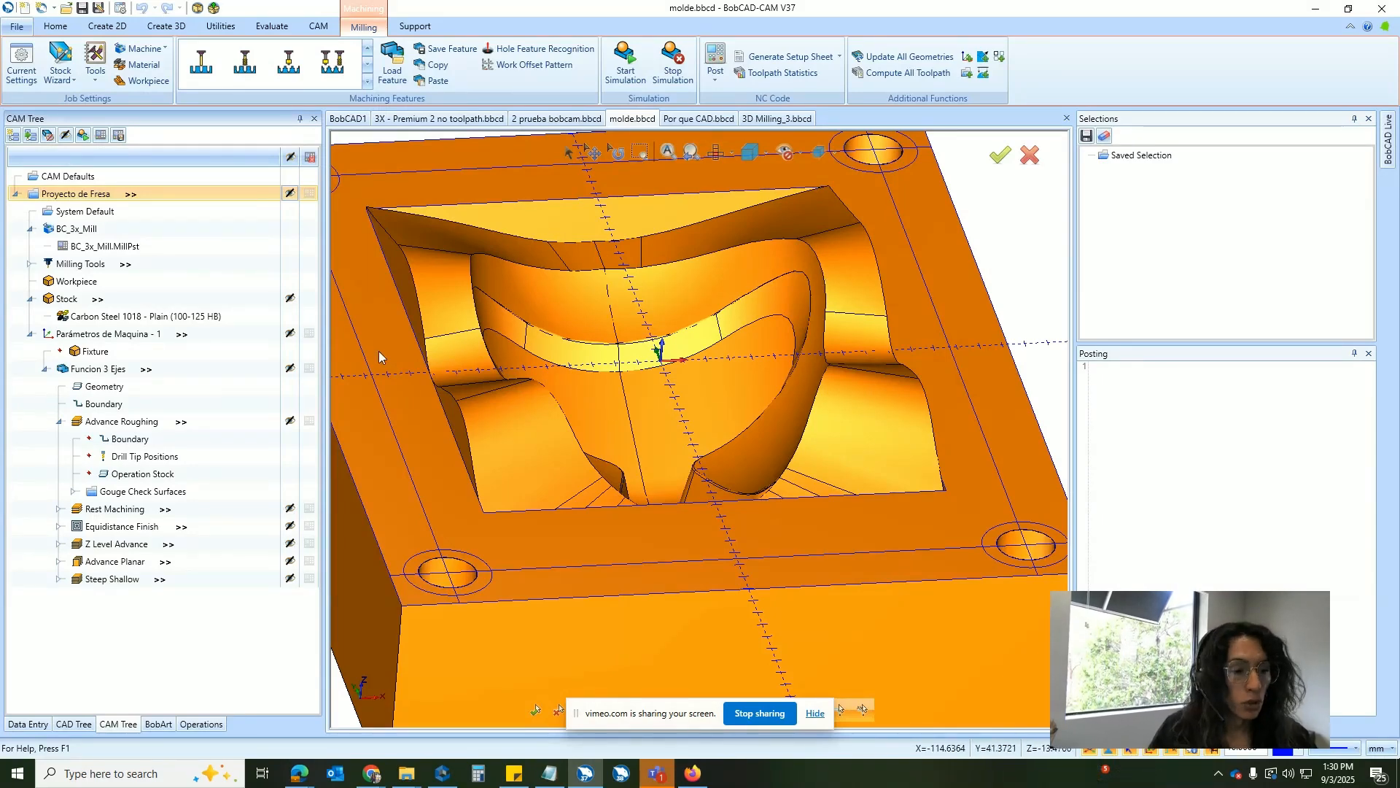
Display the Advance Roughing, Rest Machining and Equidistance Finish toolpaths one after another and examine their coverage of the mold cavity.
click(131, 421)
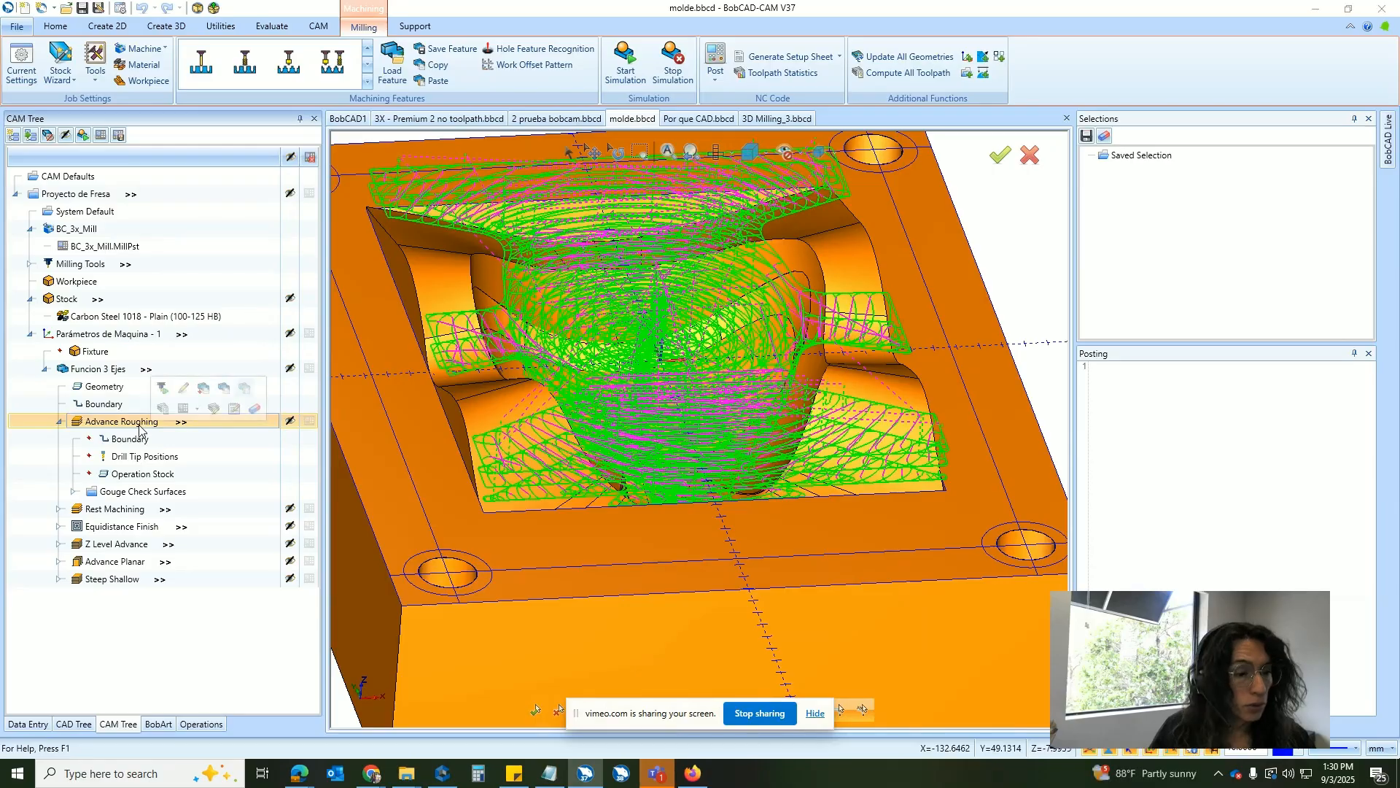
click(121, 510)
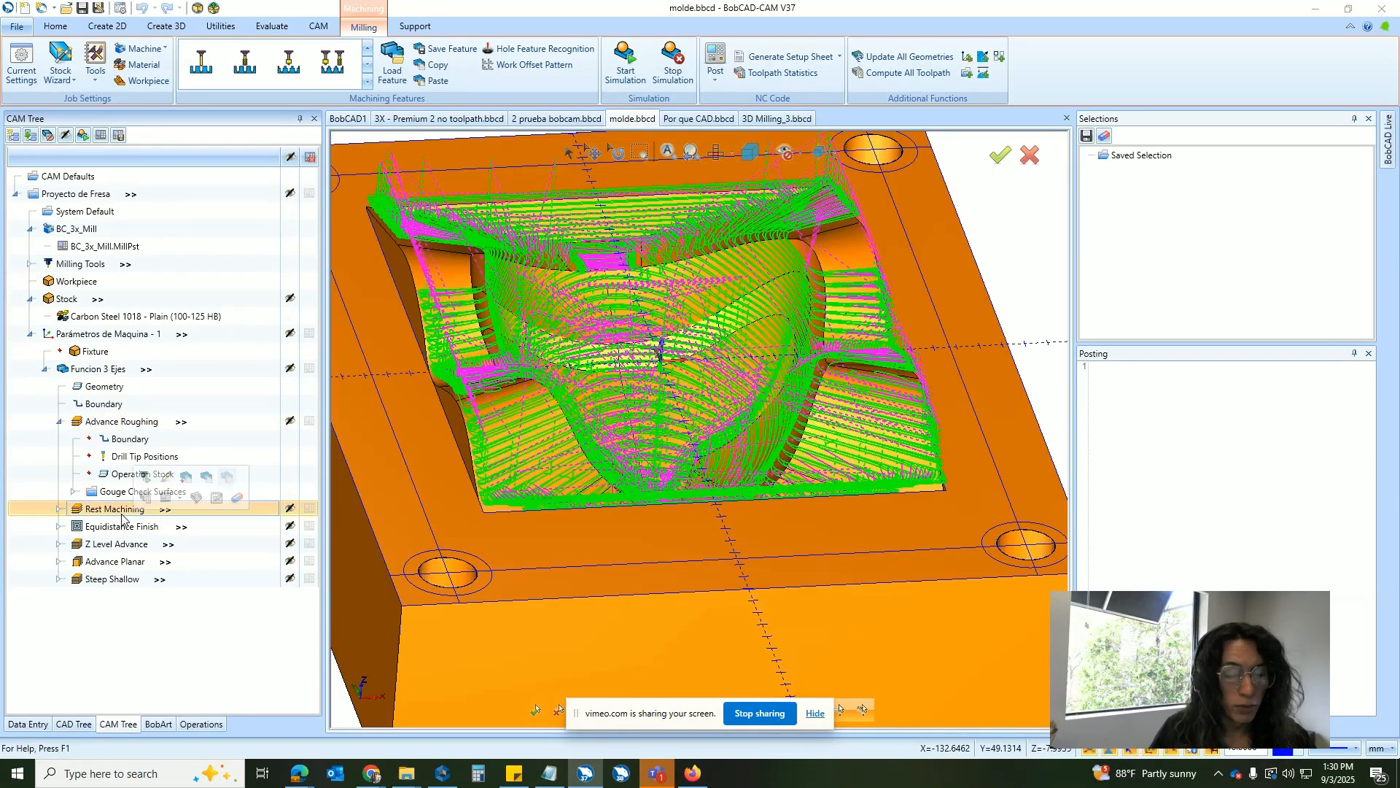
click(102, 525)
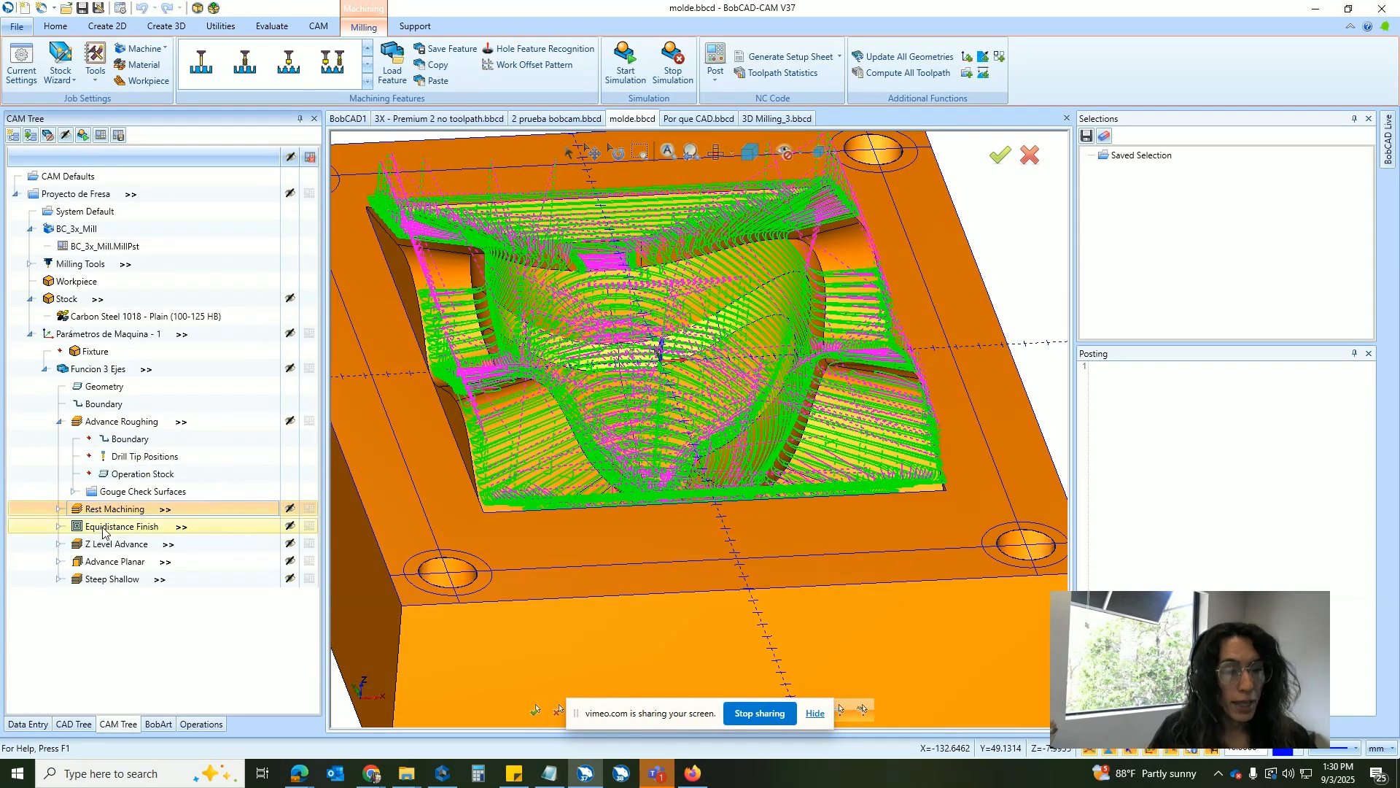
scroll(703, 393, up, 10)
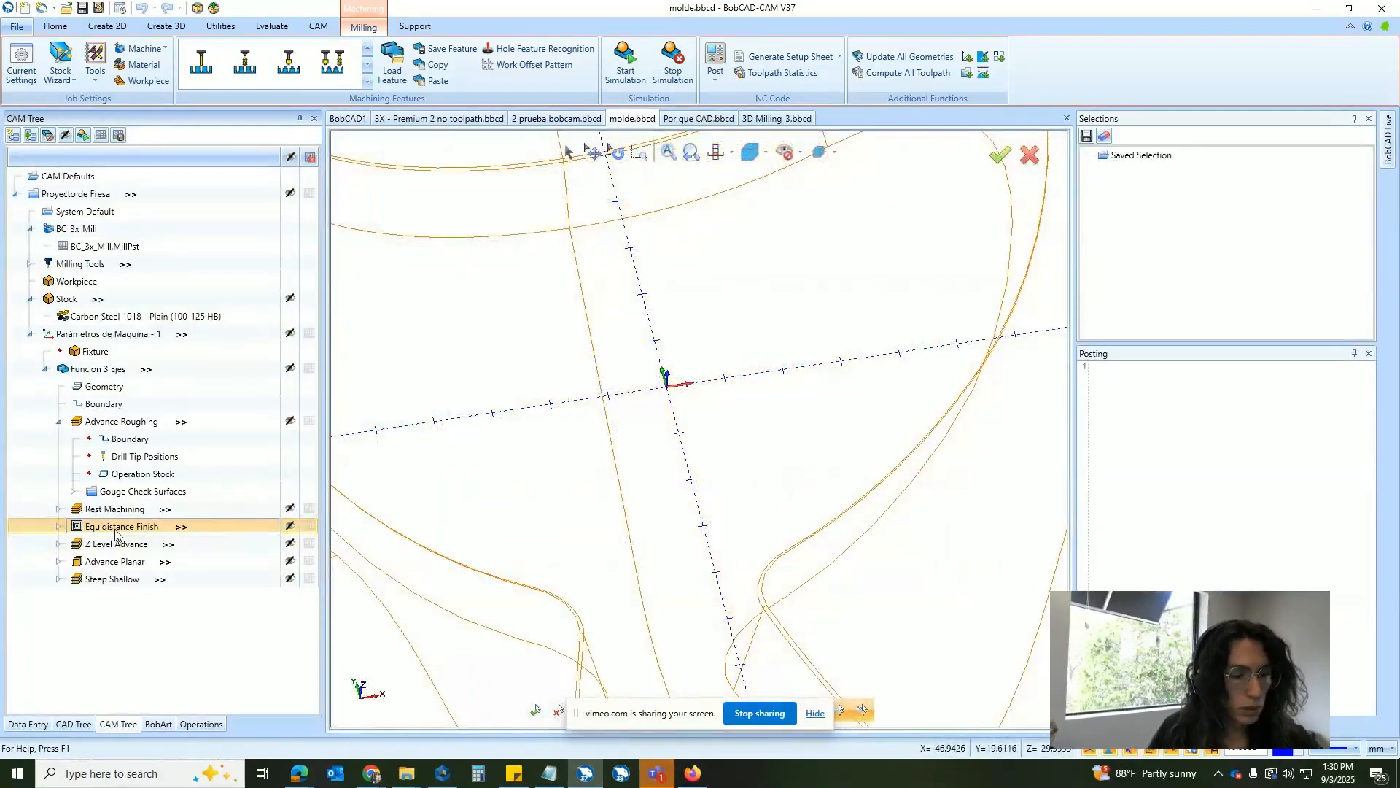
click(116, 527)
middle_drag(452, 437, 353, 447)
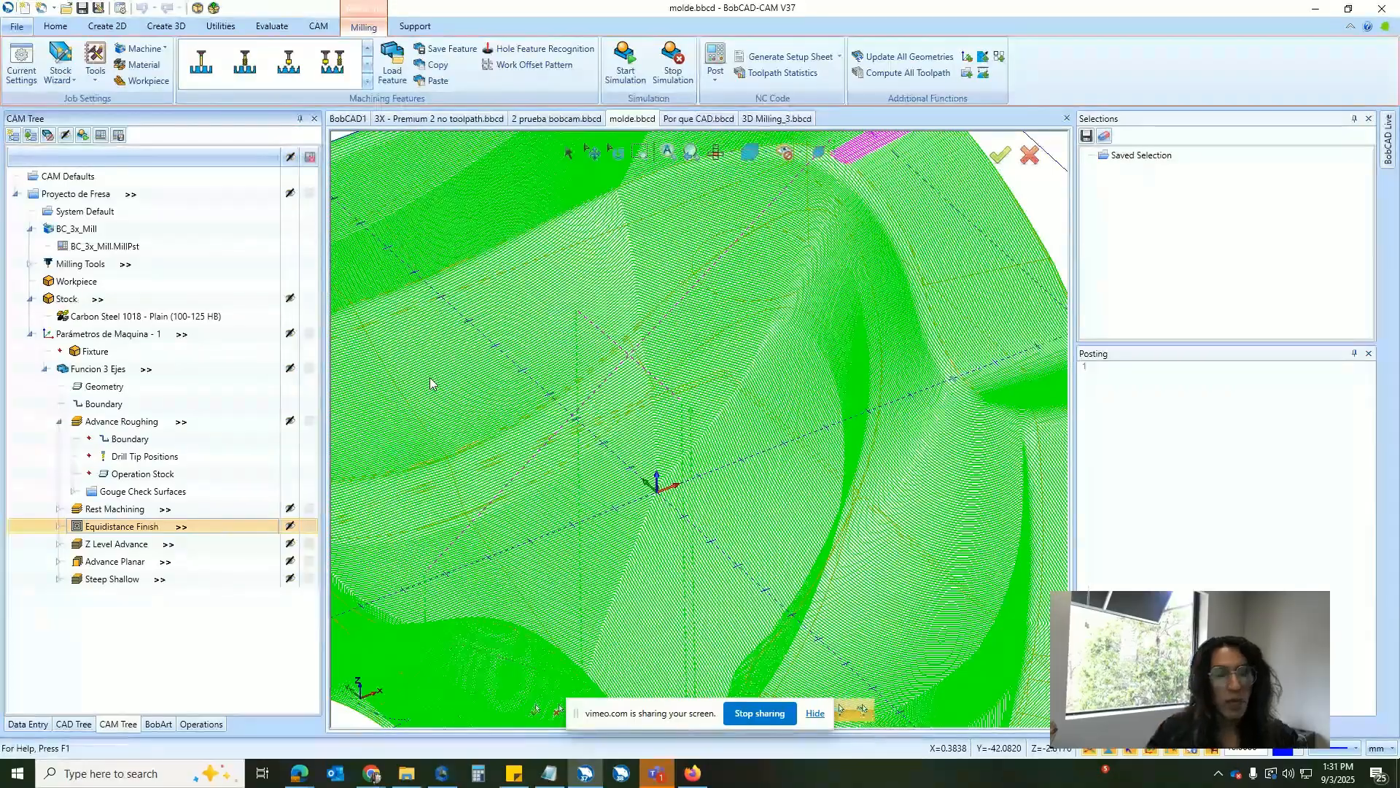
Display the Z Level Advance, Advance Planar and Steep Shallow toolpaths in turn and compare their passes on the cavity surfaces.
click(95, 544)
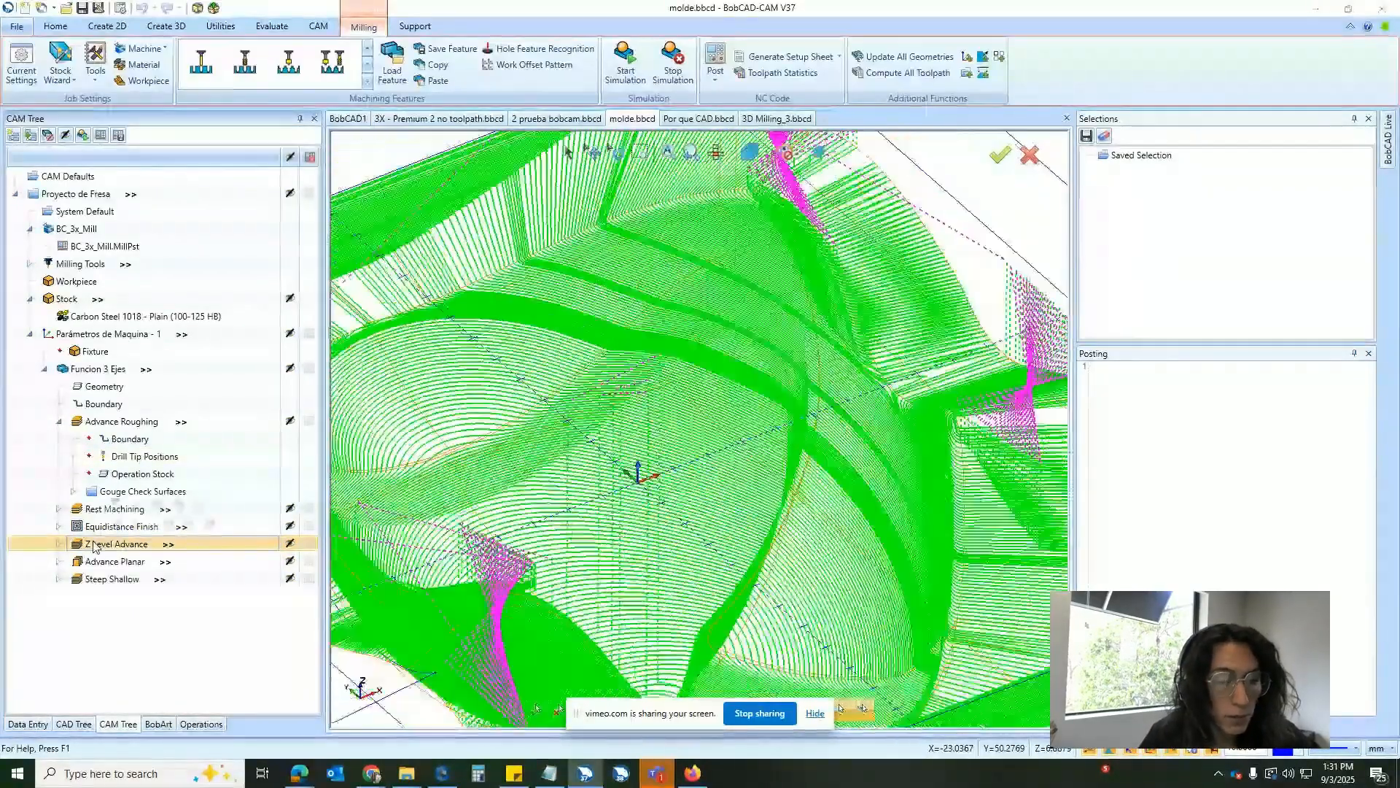
scroll(700, 398, up, 3)
middle_drag(751, 408, 779, 305)
click(115, 561)
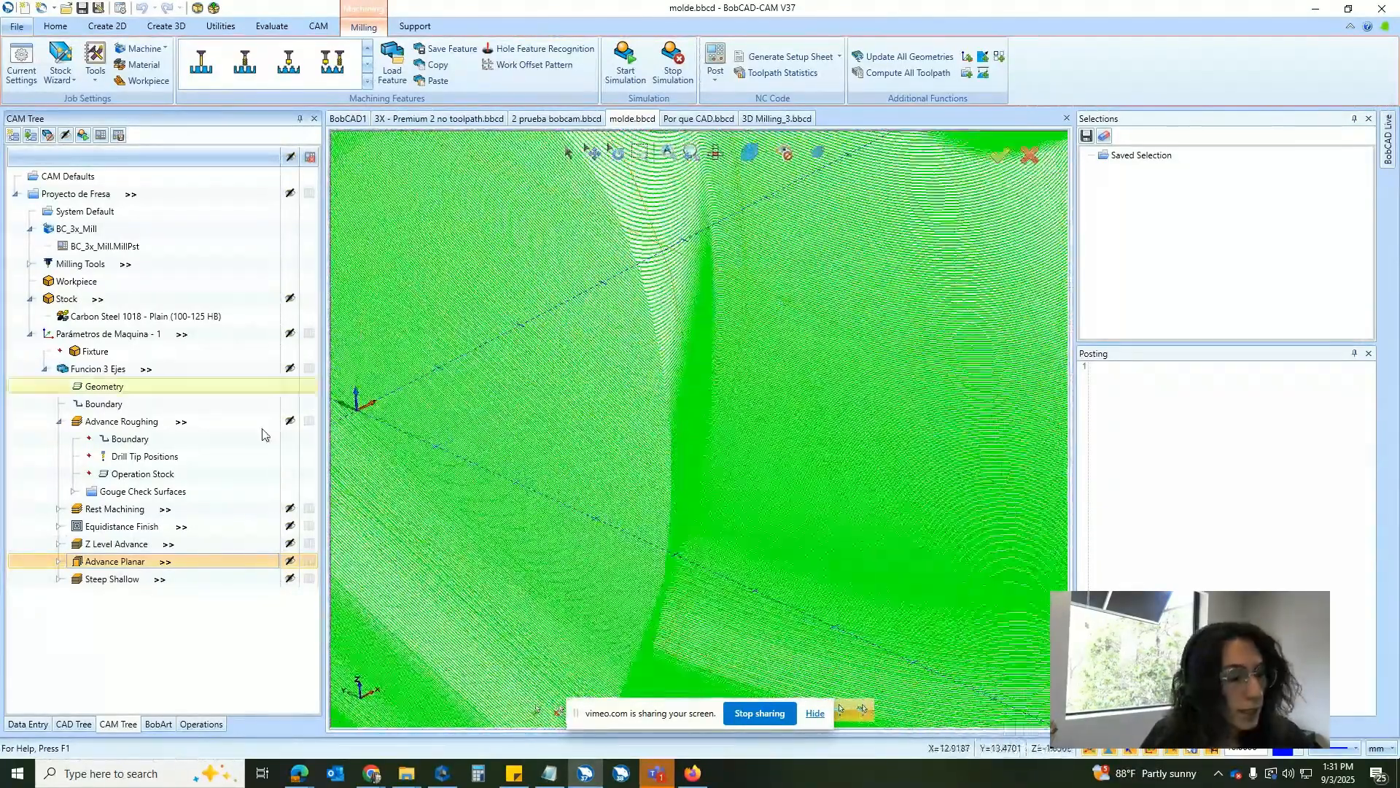
click(104, 580)
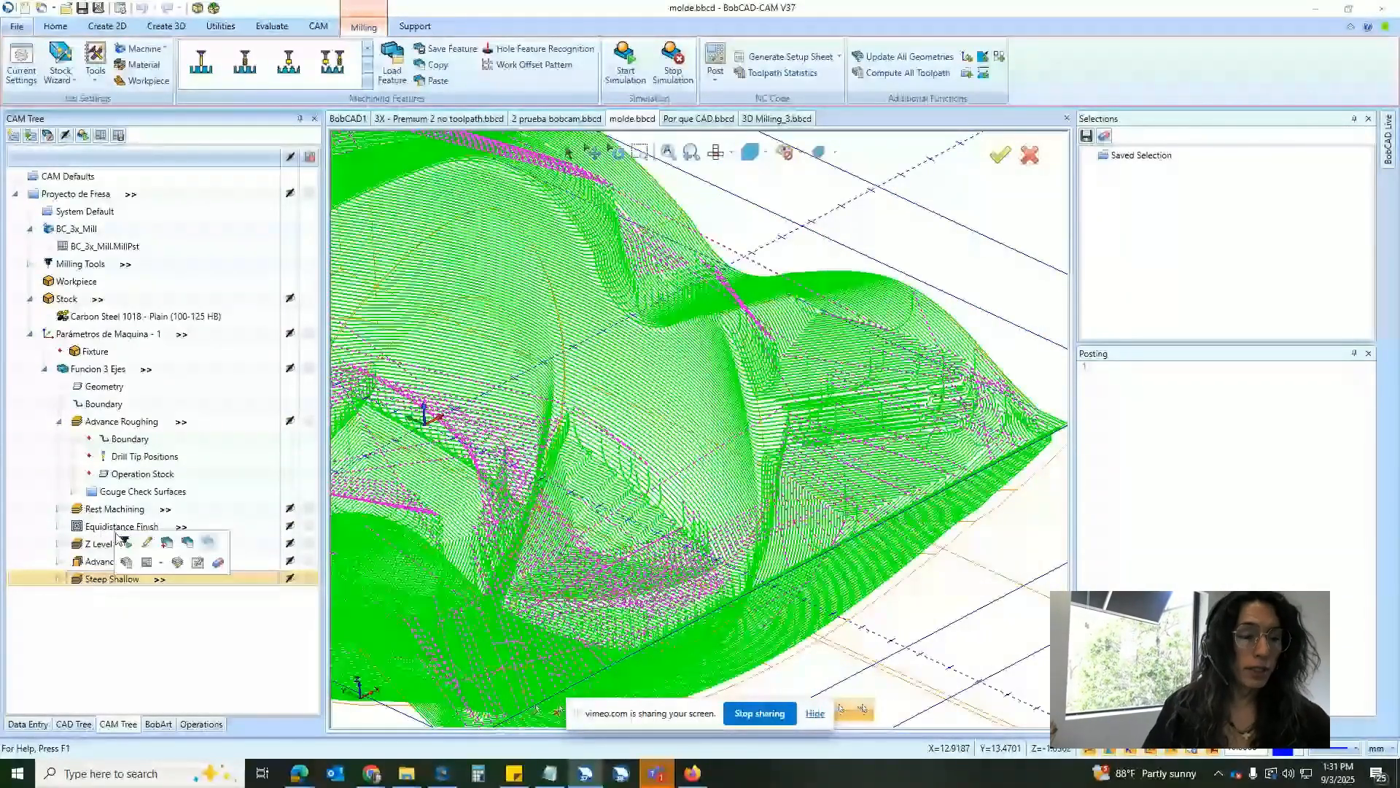
middle_drag(459, 390, 423, 325)
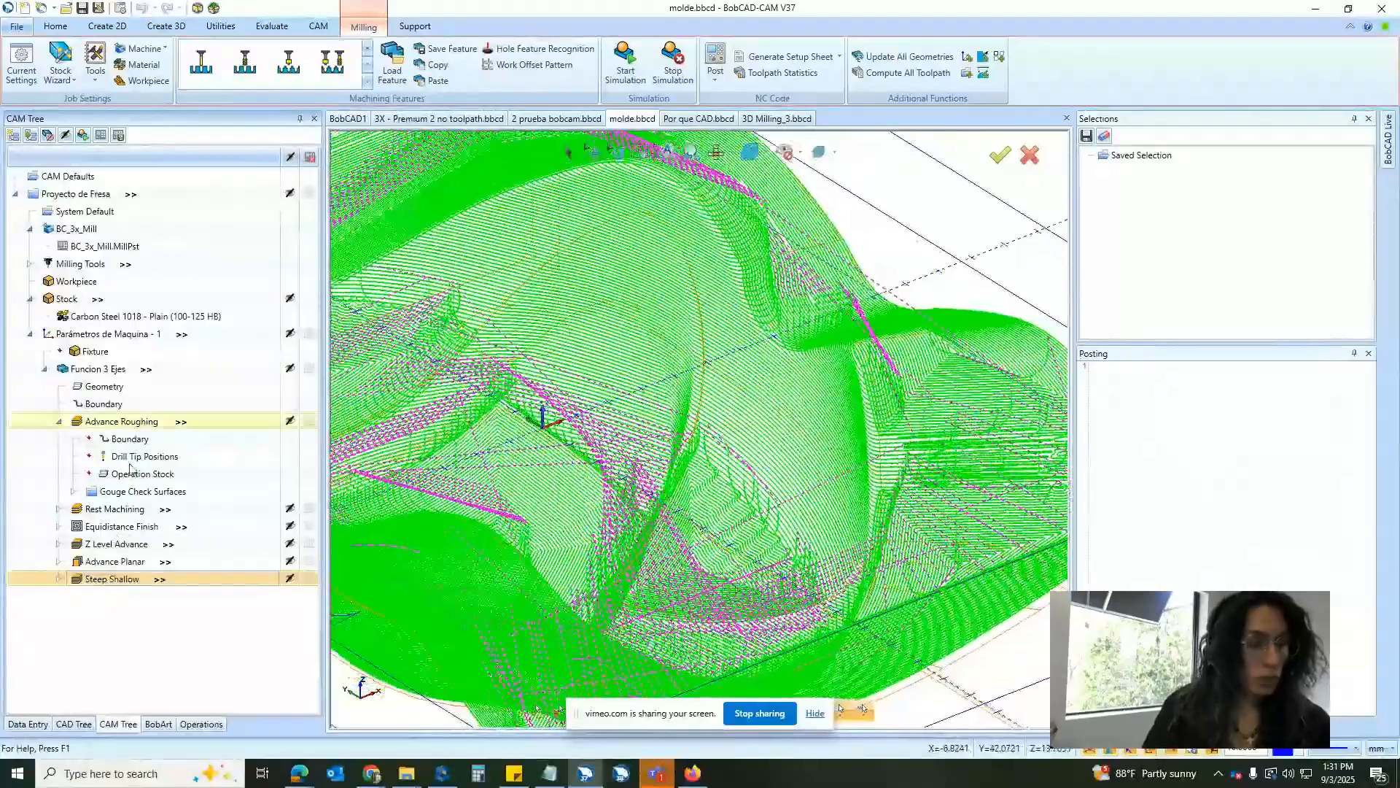
Open the Steep Shallow operation for editing, switch it to Standard UI and go to its Patterns settings.
double_click(125, 582)
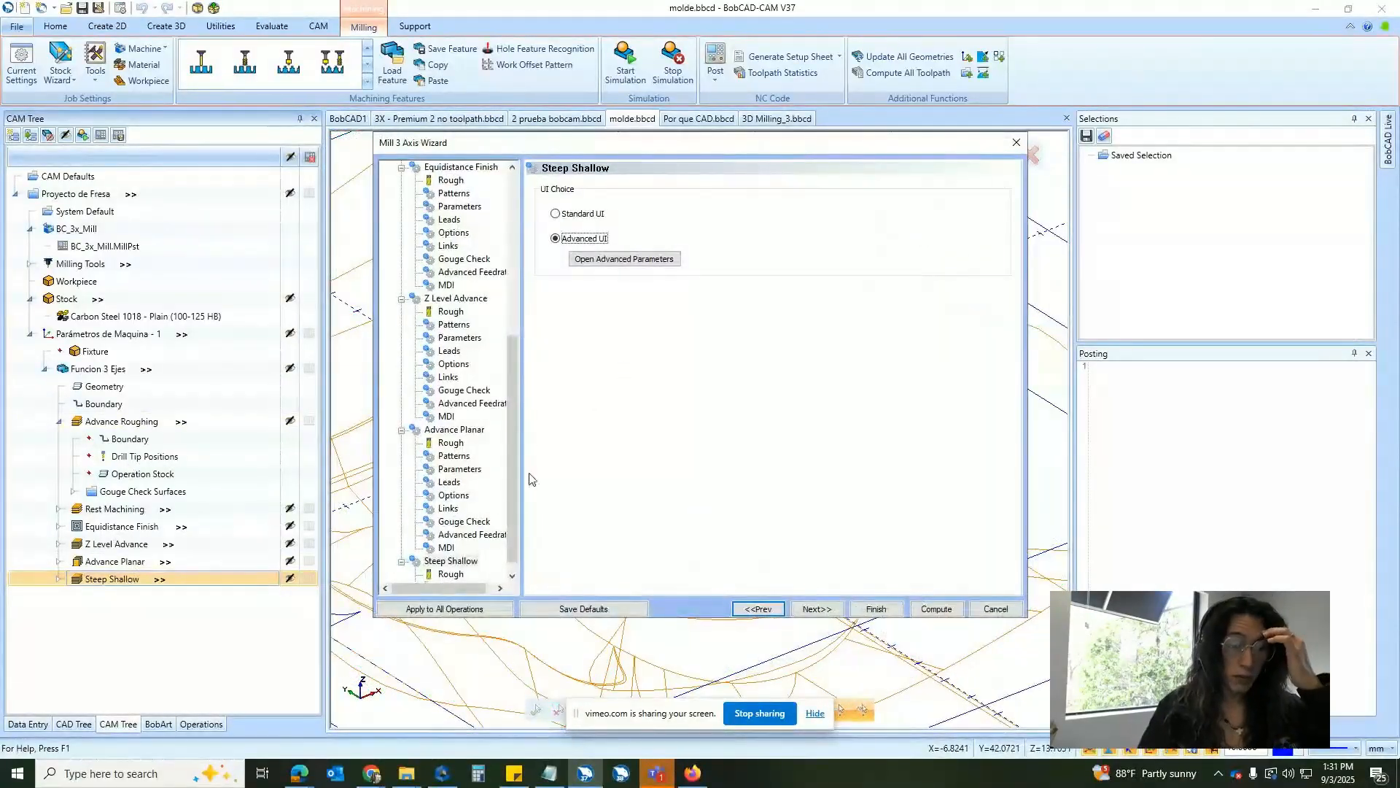
click(580, 213)
click(817, 609)
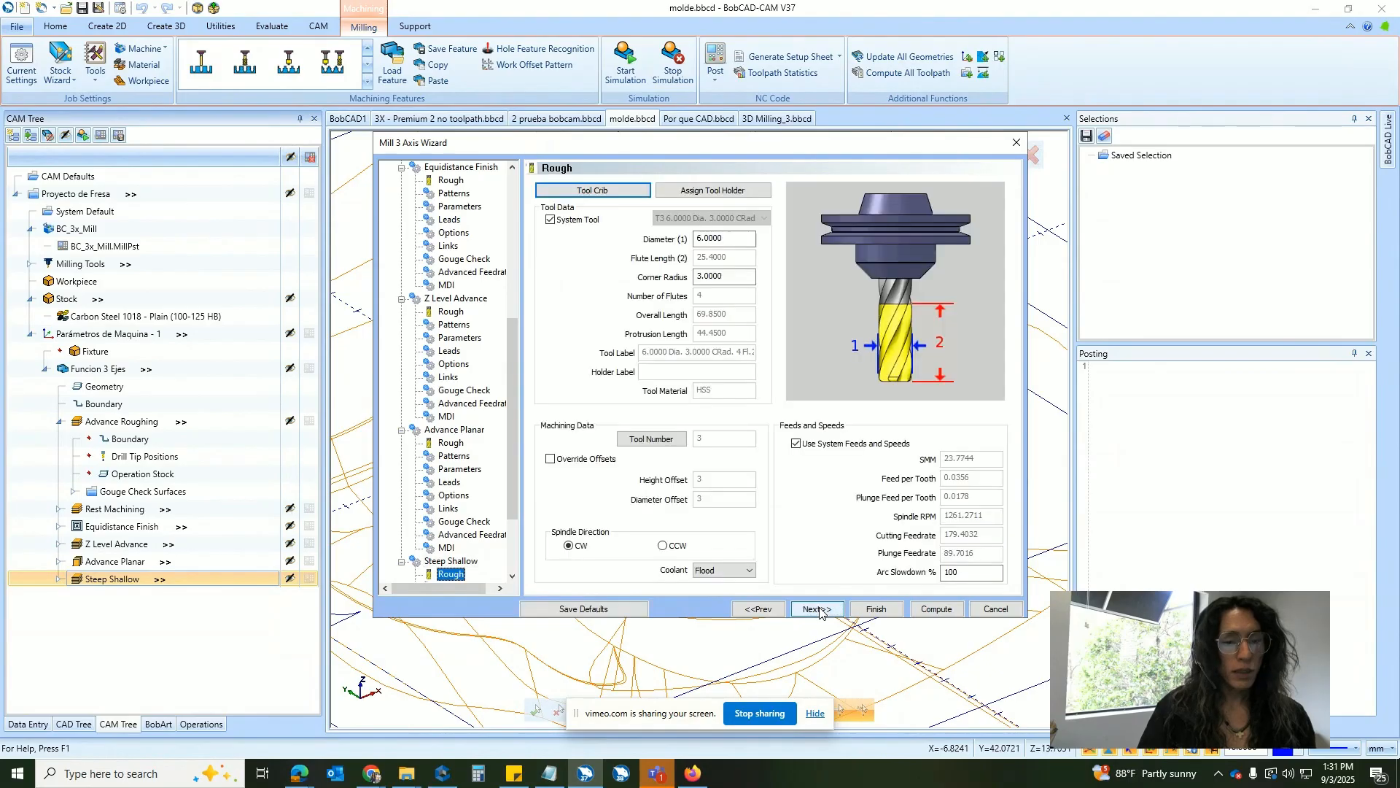
click(817, 609)
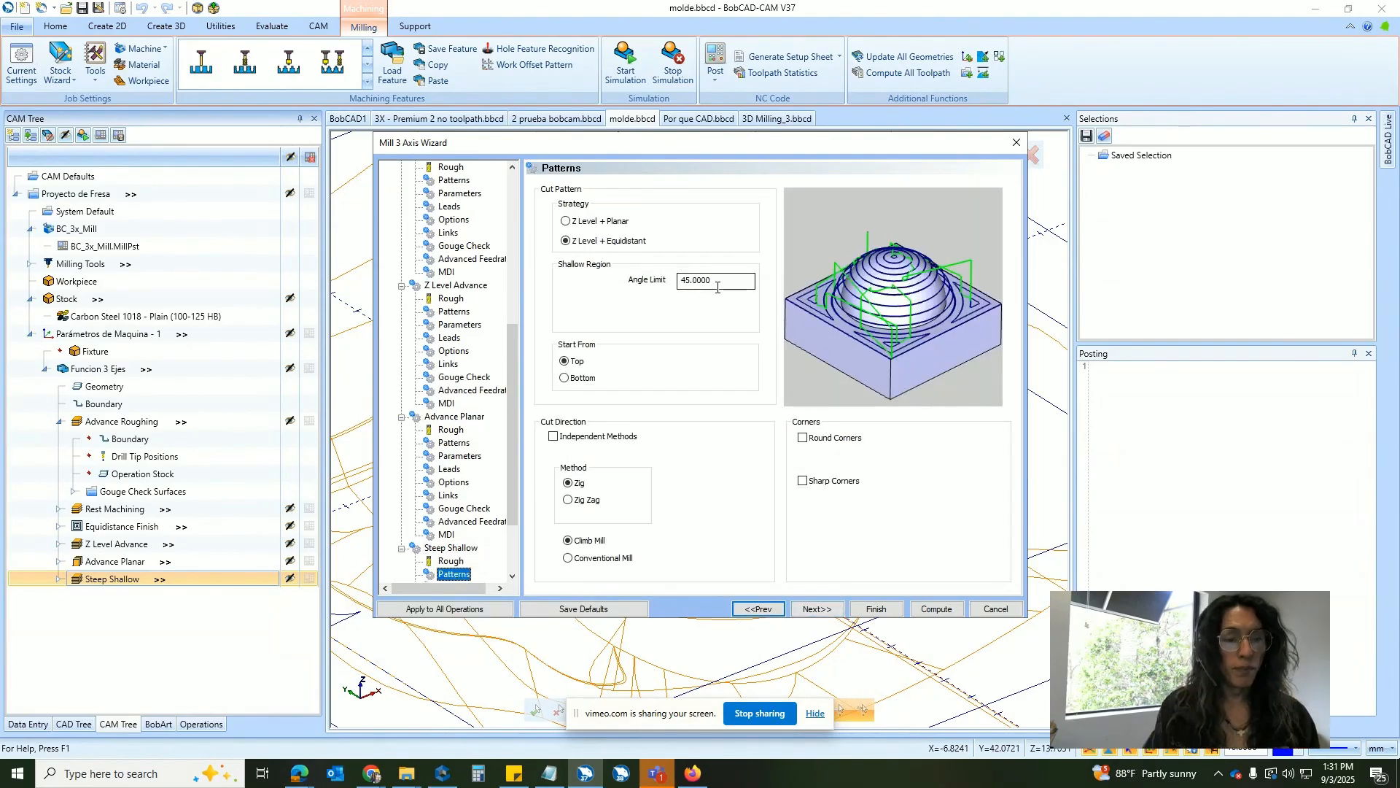
Preview the Z Level + Planar strategy, return to Z Level + Equidistant and examine the shallow region's Angle Limit illustration.
click(591, 221)
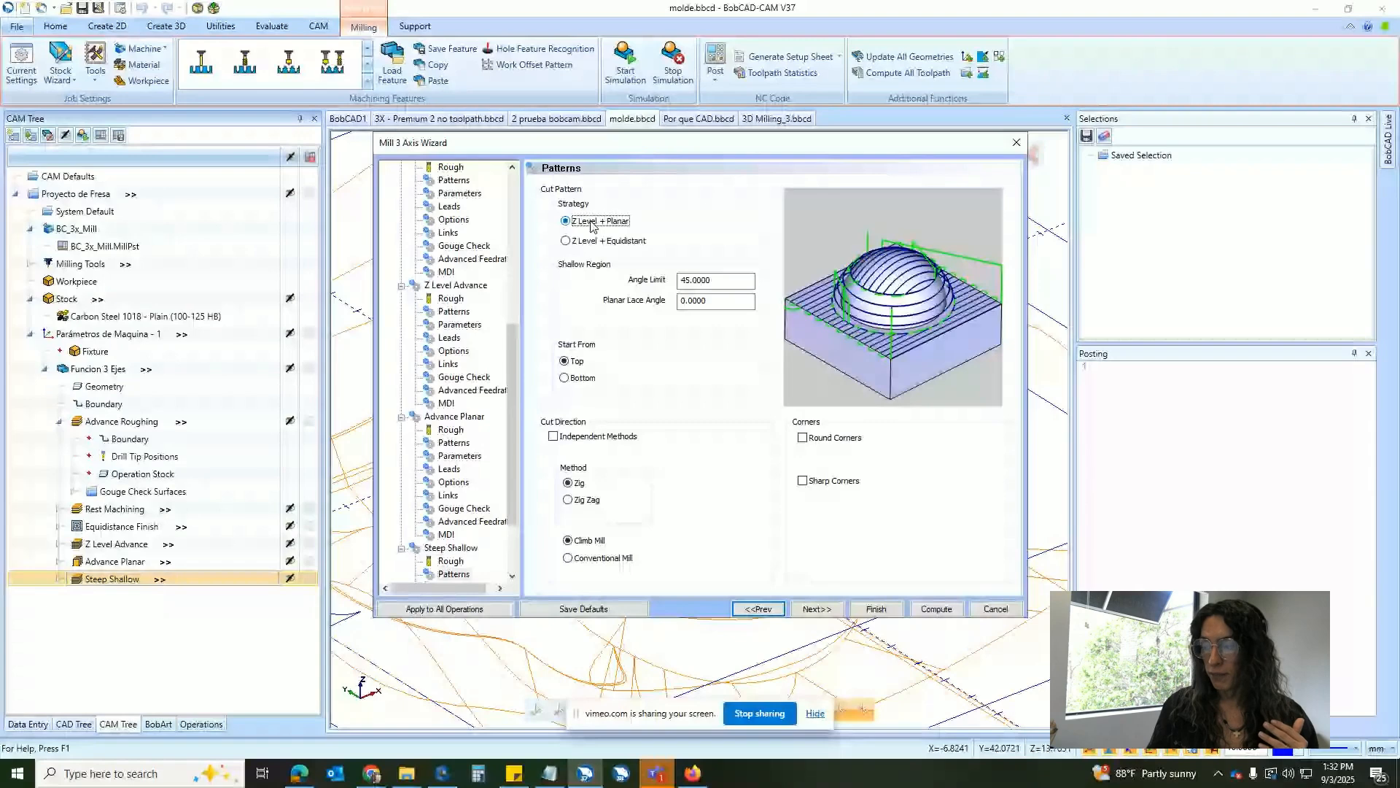
click(588, 243)
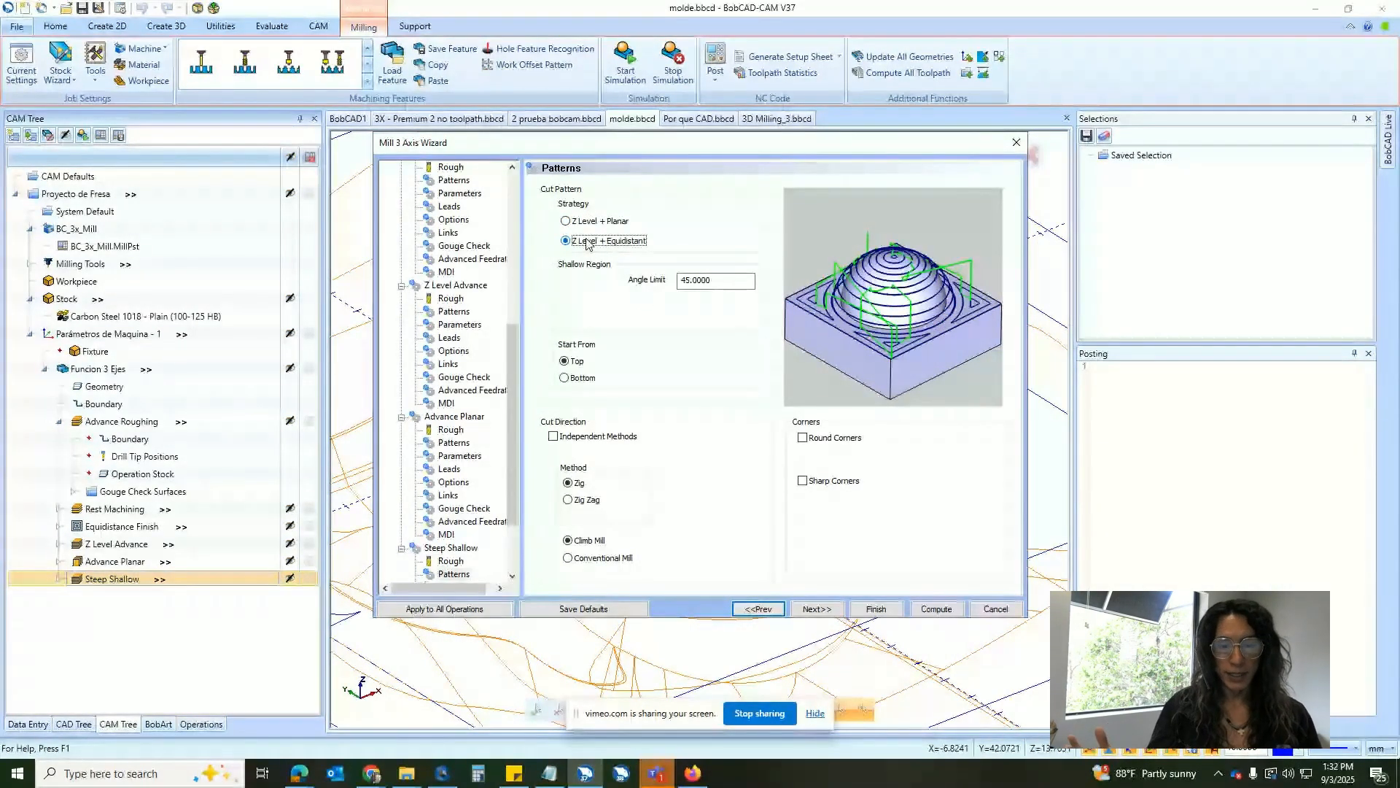
click(721, 282)
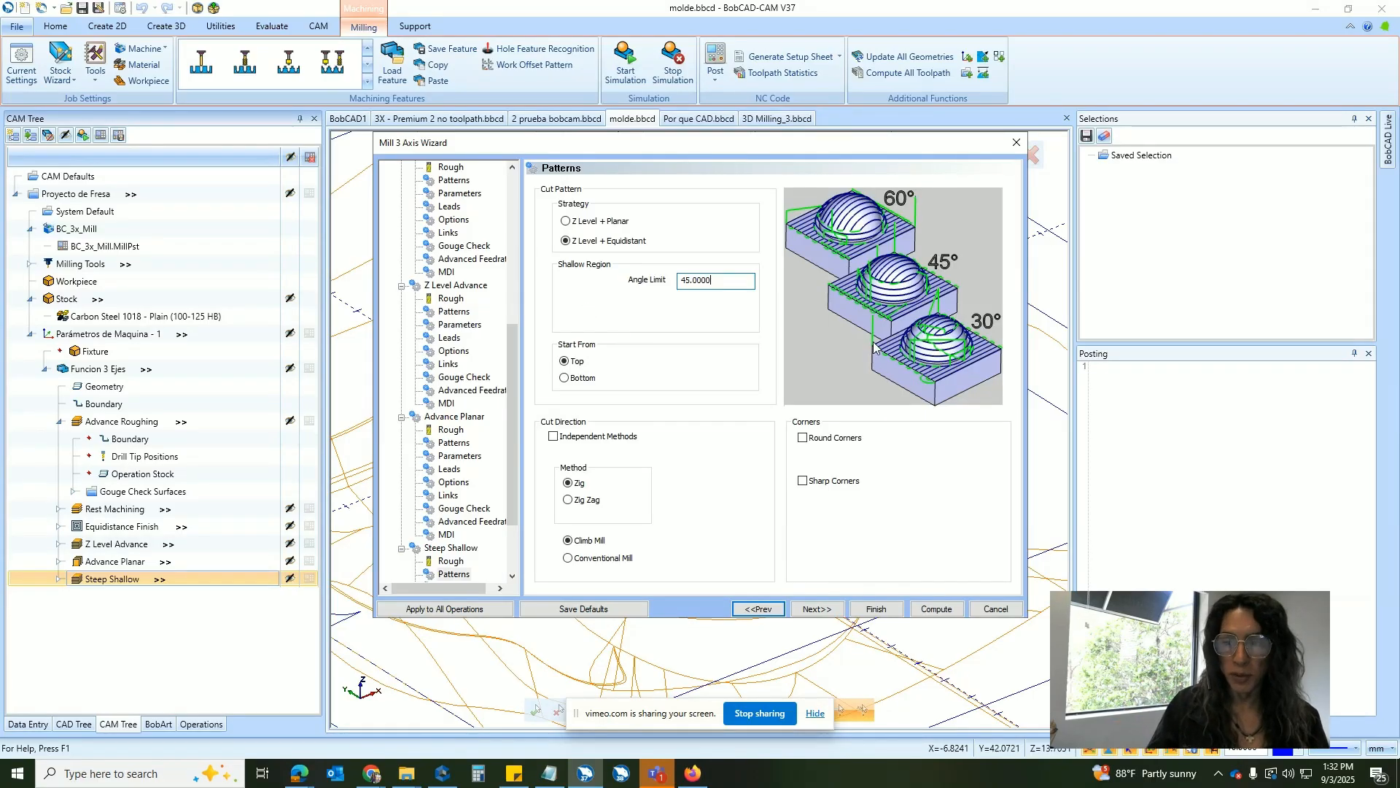
Examine the Steep Shallow parameters for steep-area Depth of Cut, shallow-area Stepover and Allowance XYZ with their illustrations.
click(821, 613)
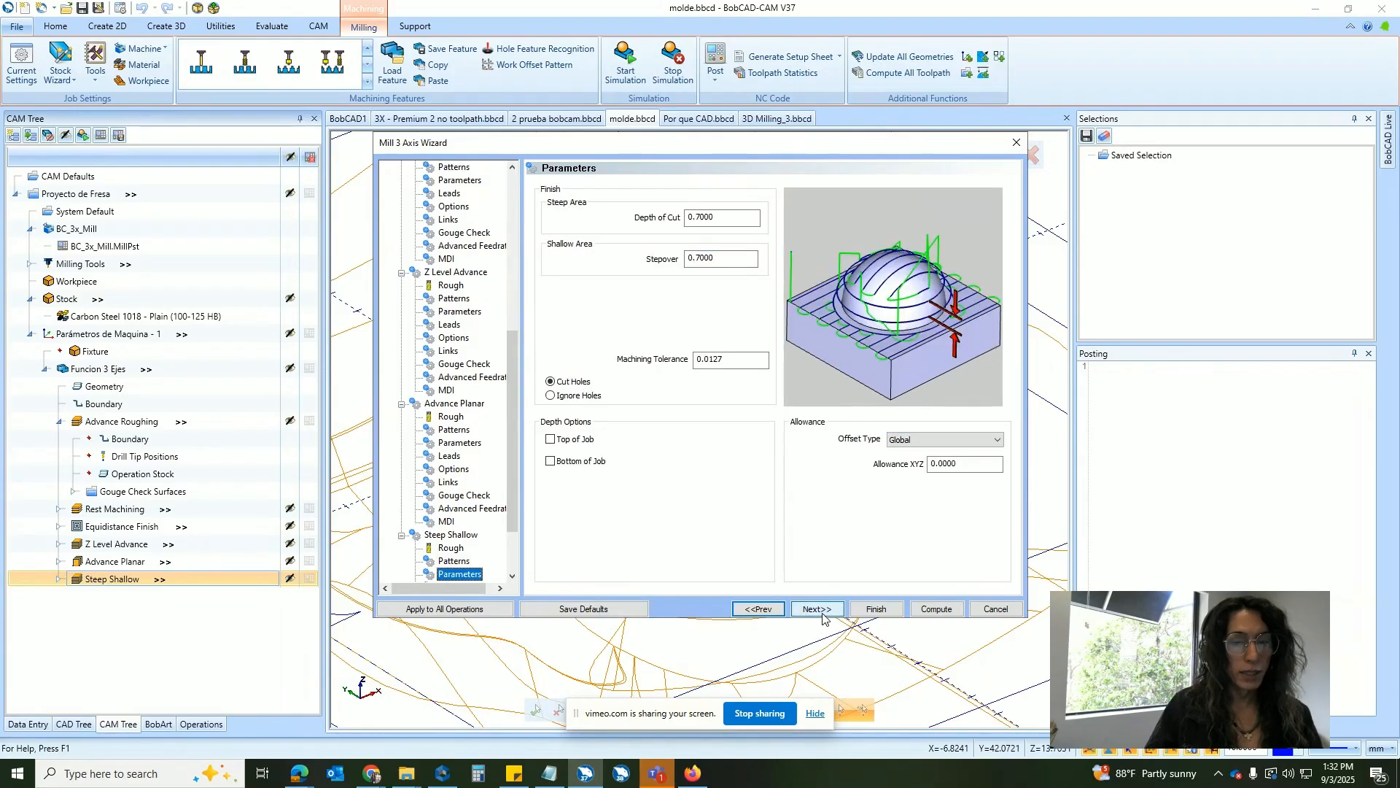
click(724, 258)
click(743, 218)
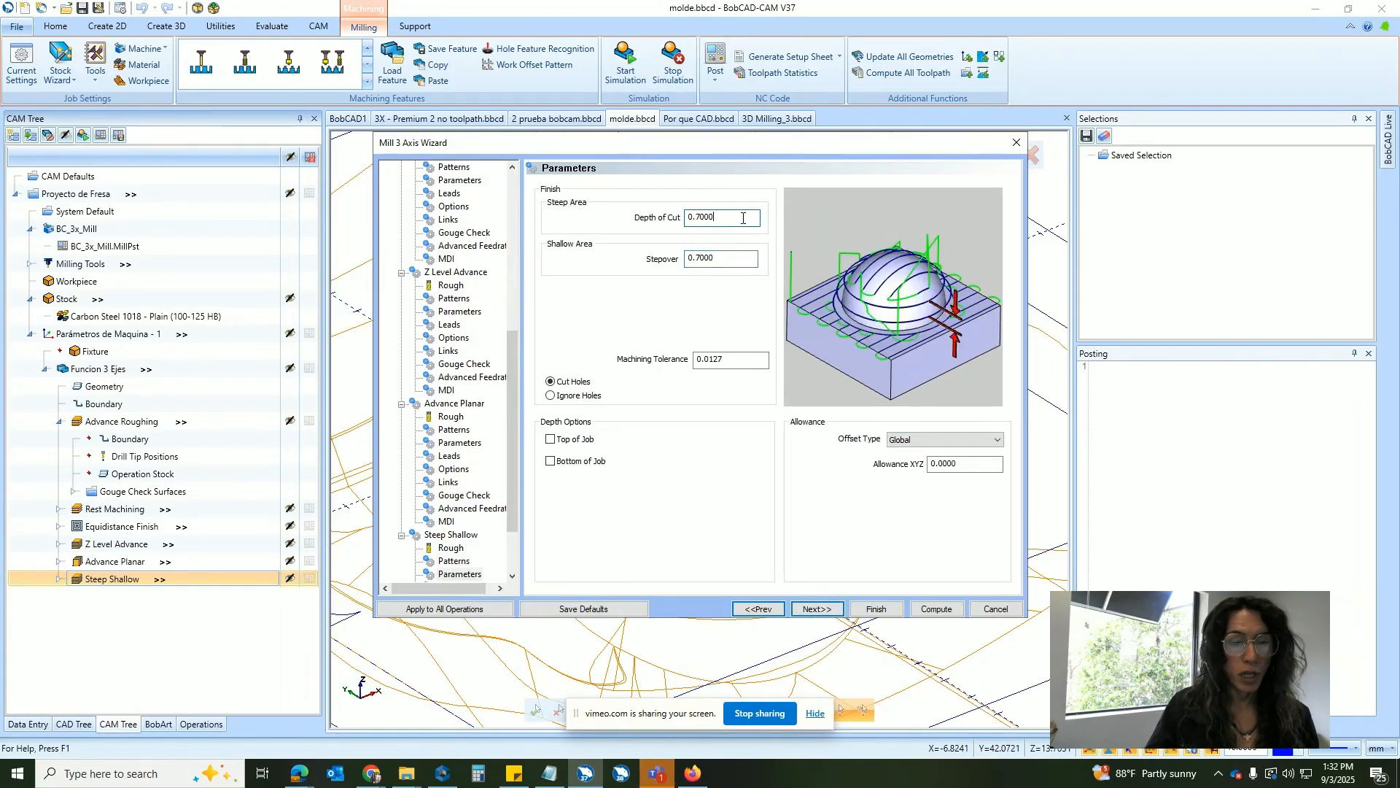
click(729, 259)
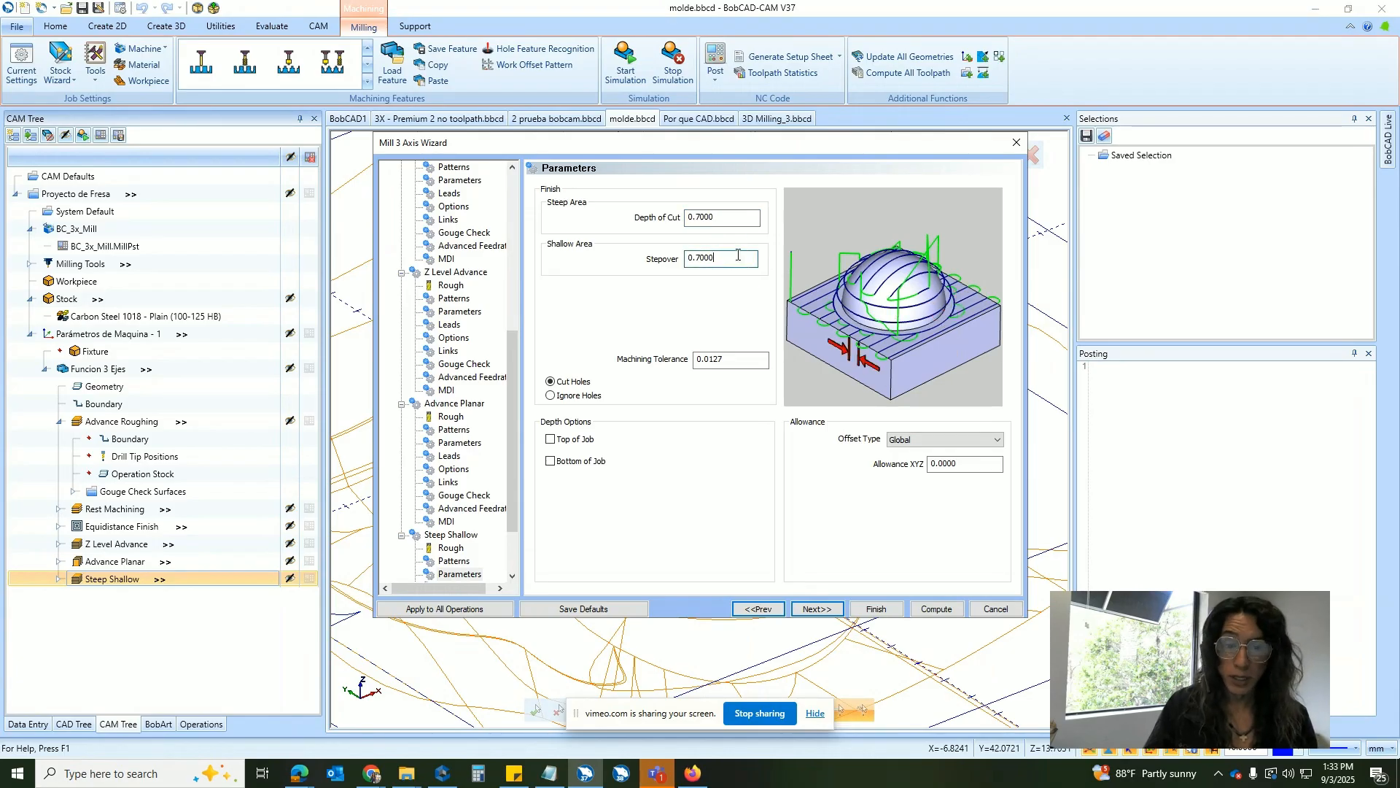
click(735, 220)
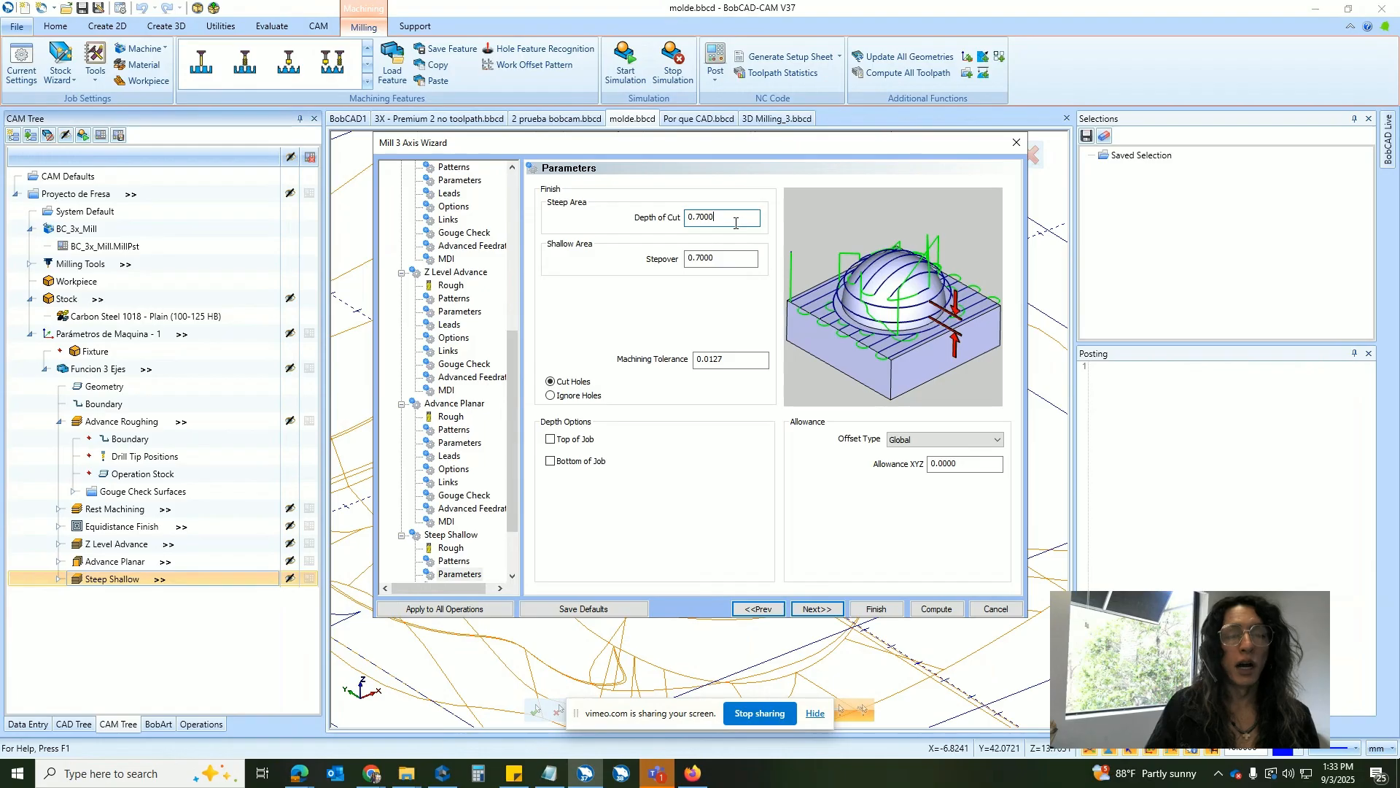
click(743, 264)
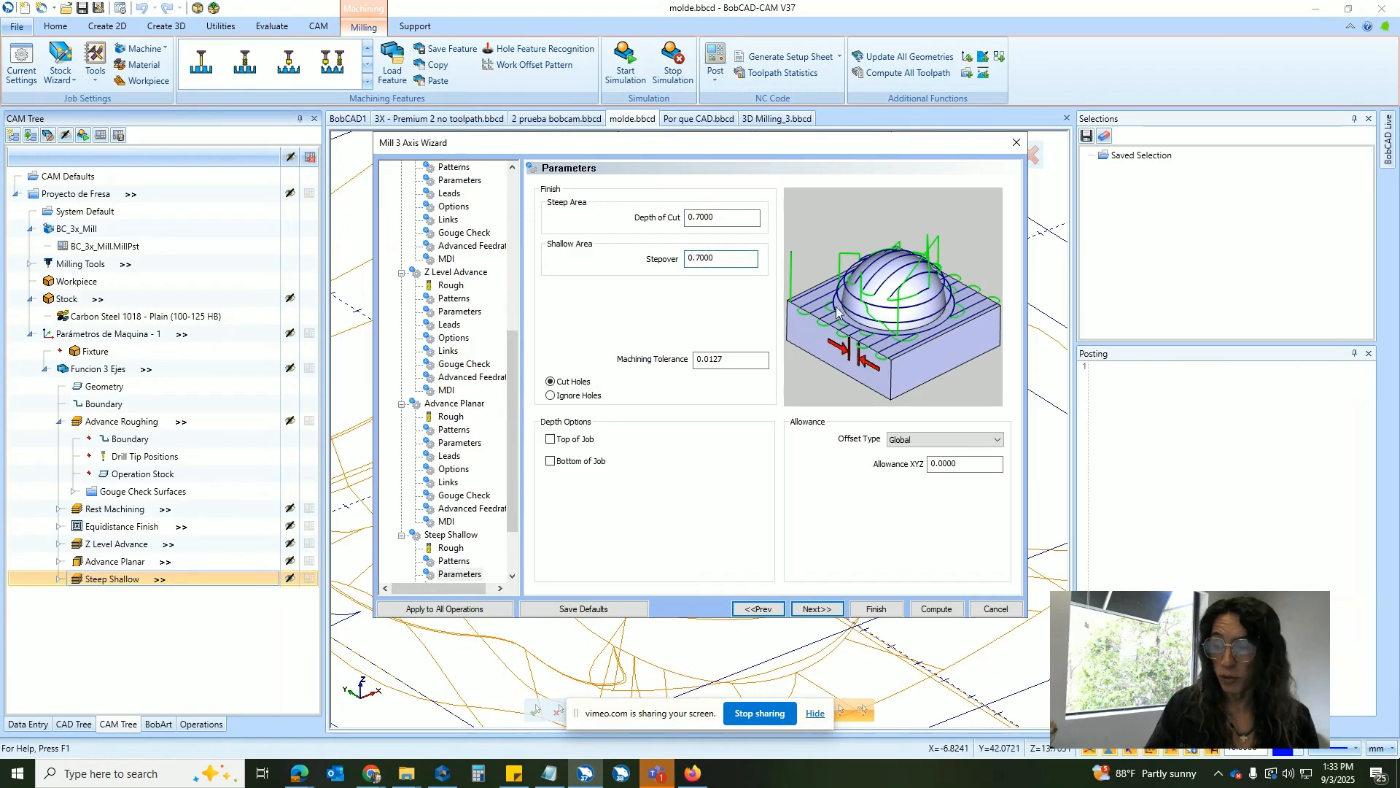
click(738, 222)
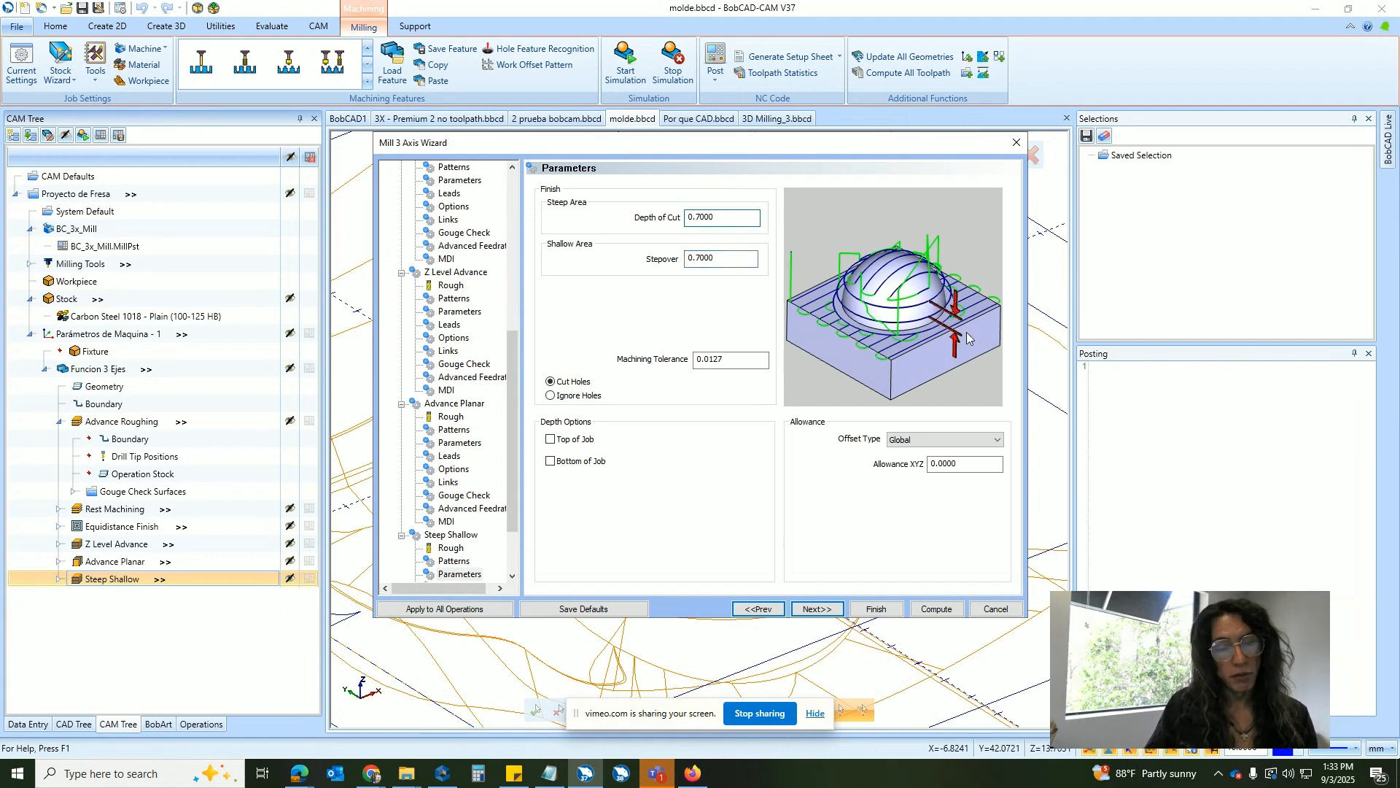
click(962, 466)
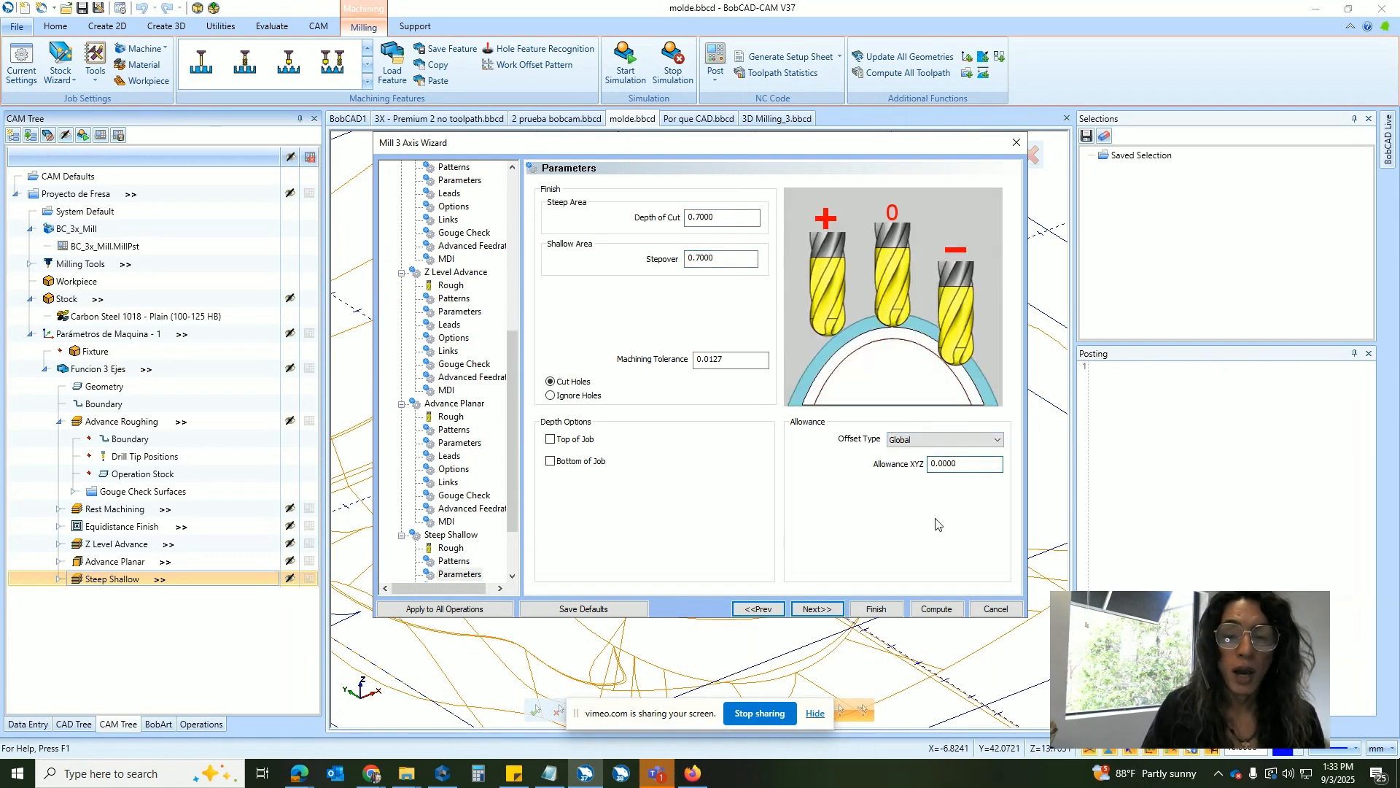
Review the Steep Shallow leads, options, links and gouge check settings and finish editing the operation.
click(826, 610)
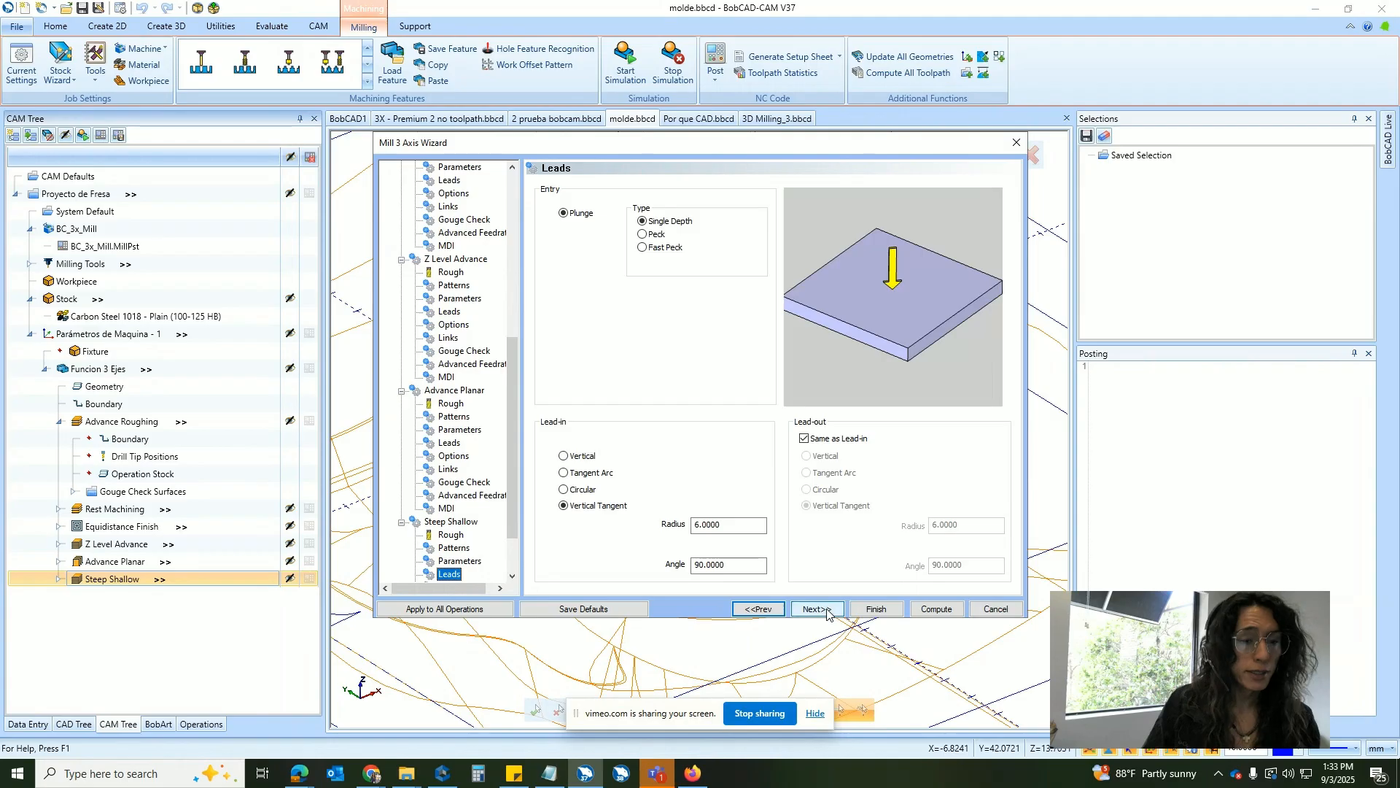
click(817, 609)
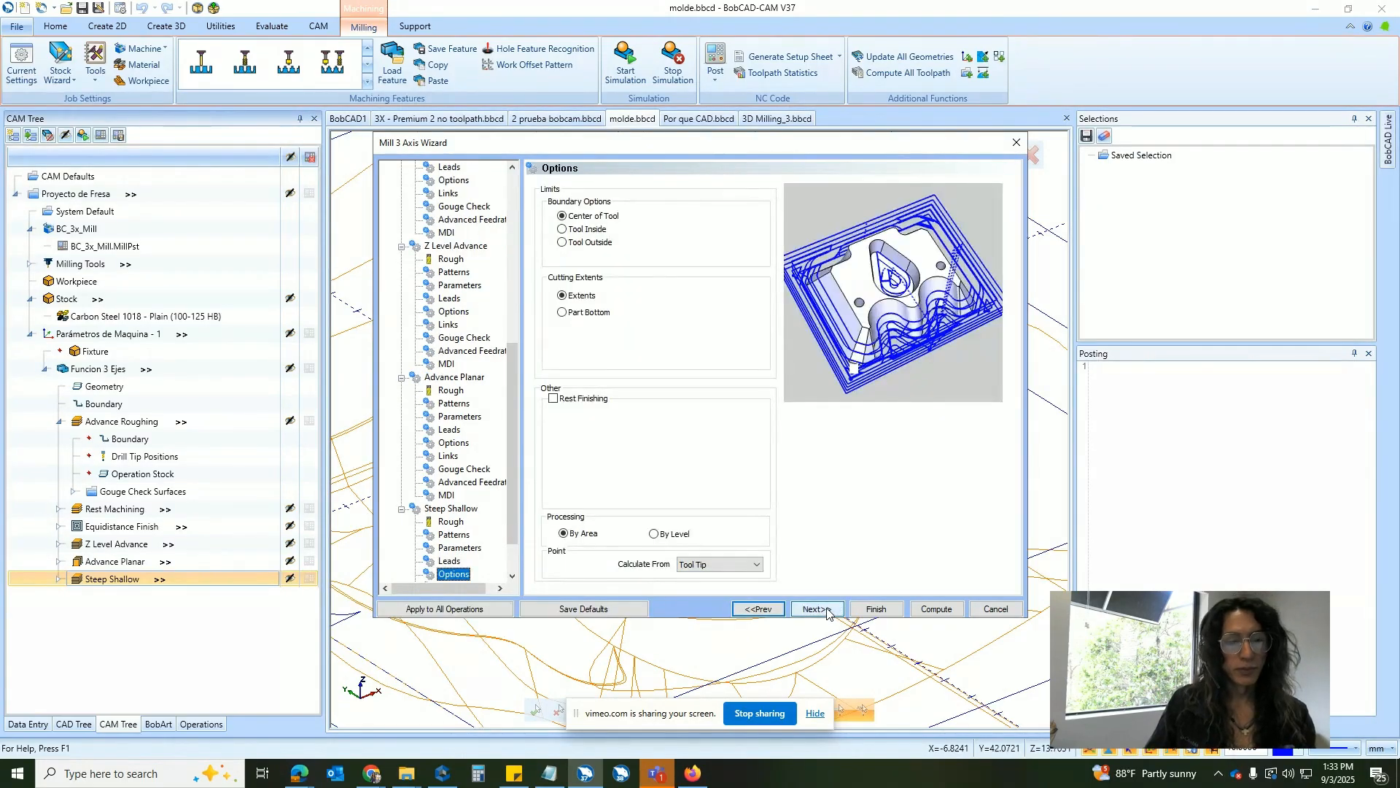
click(817, 609)
click(816, 609)
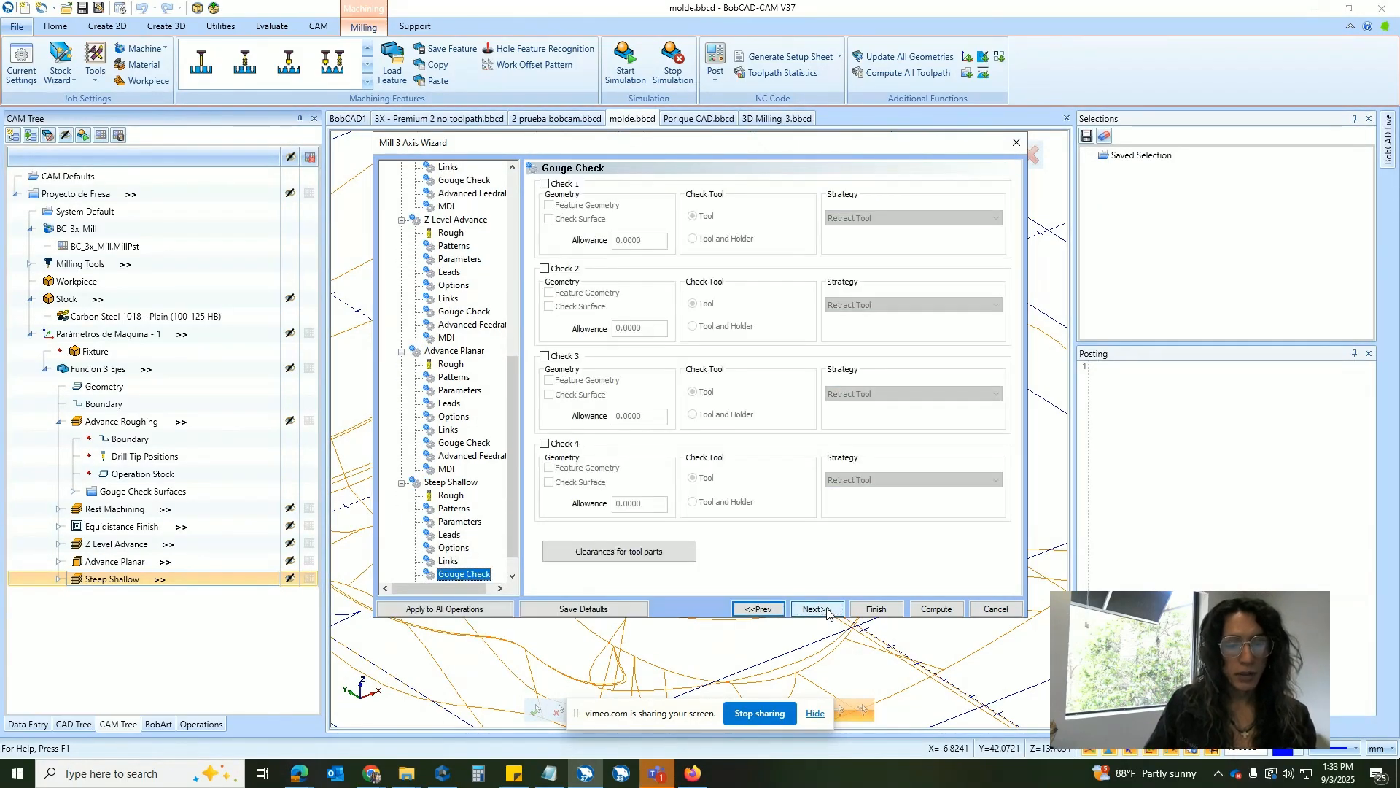
click(877, 609)
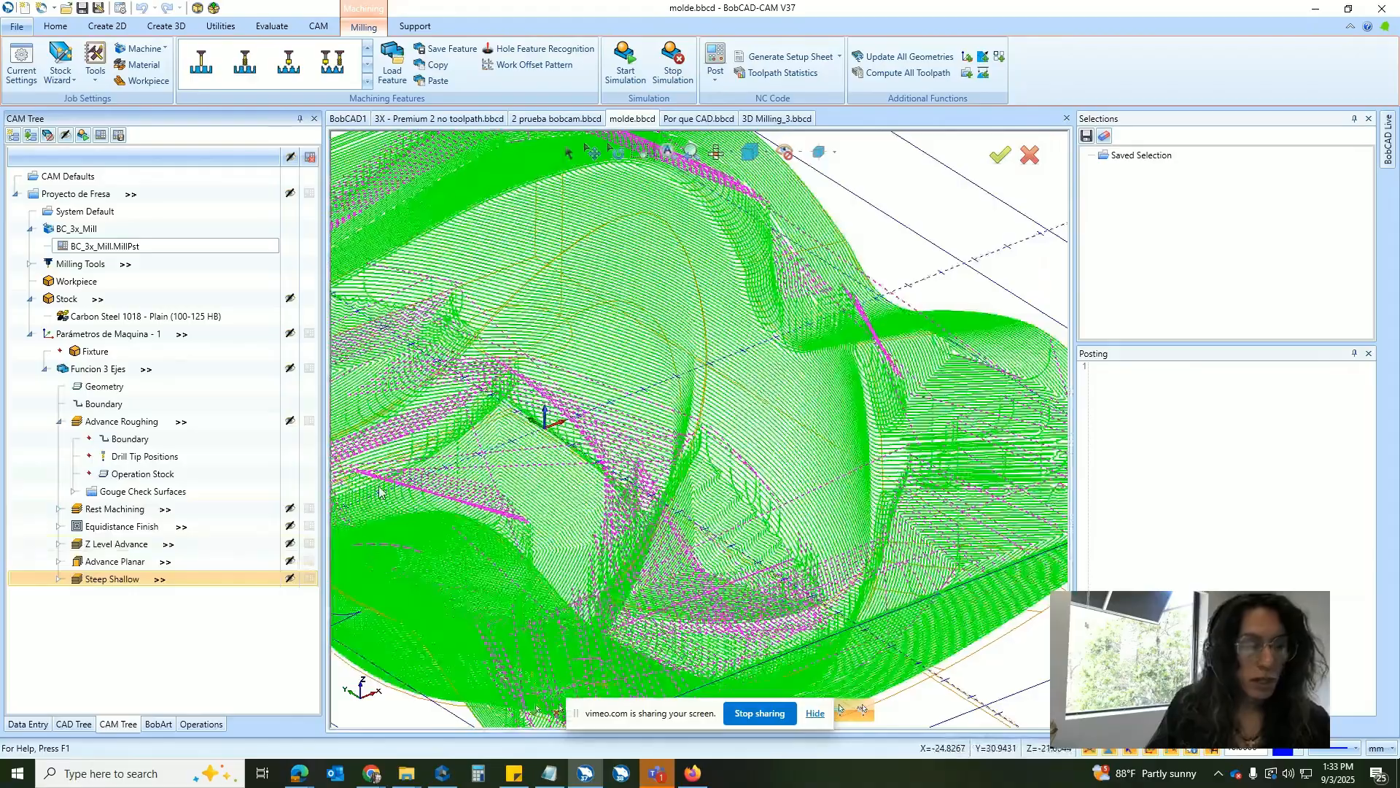
Examine the Steep Shallow toolpath up close from several angles and compare it with the Equidistance Finish toolpath.
scroll(791, 286, up, 5)
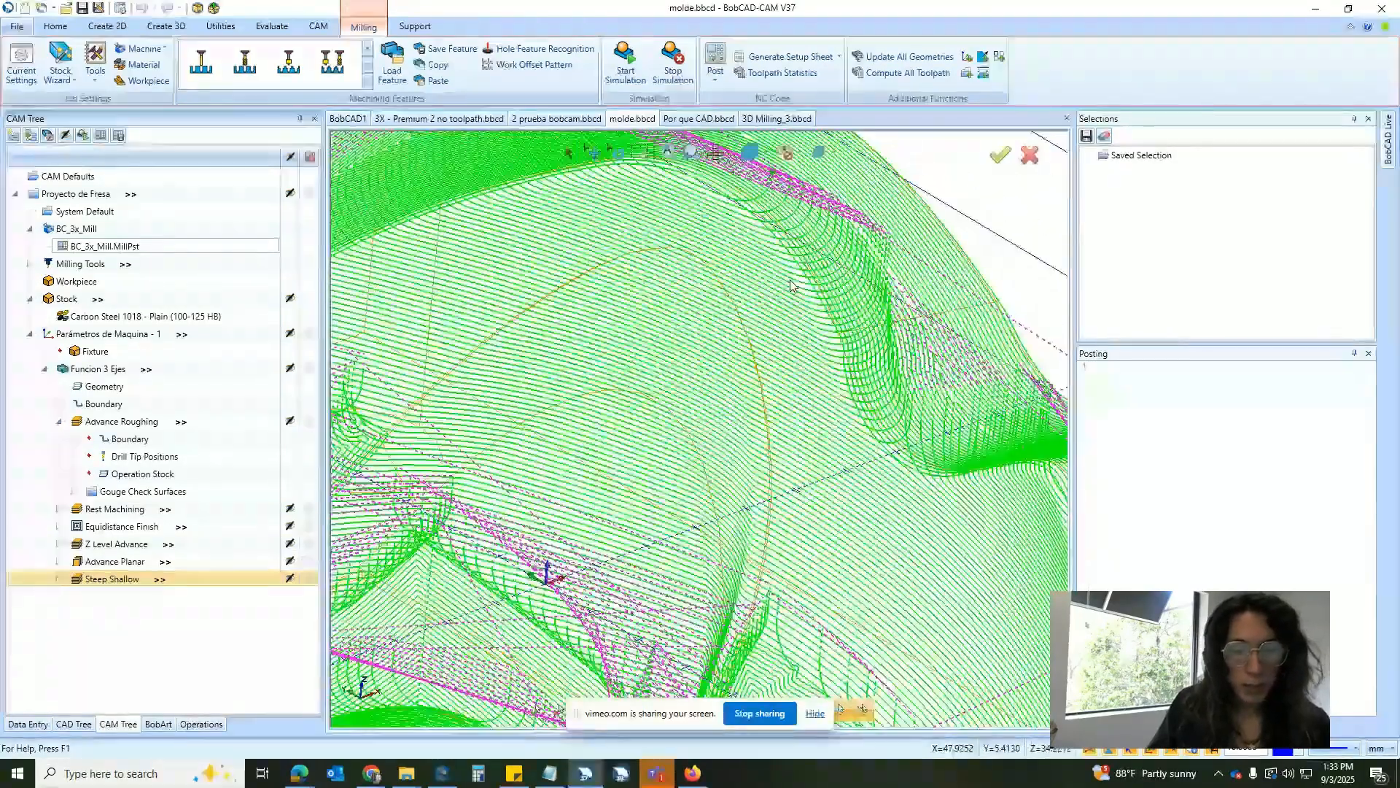
scroll(946, 265, up, 3)
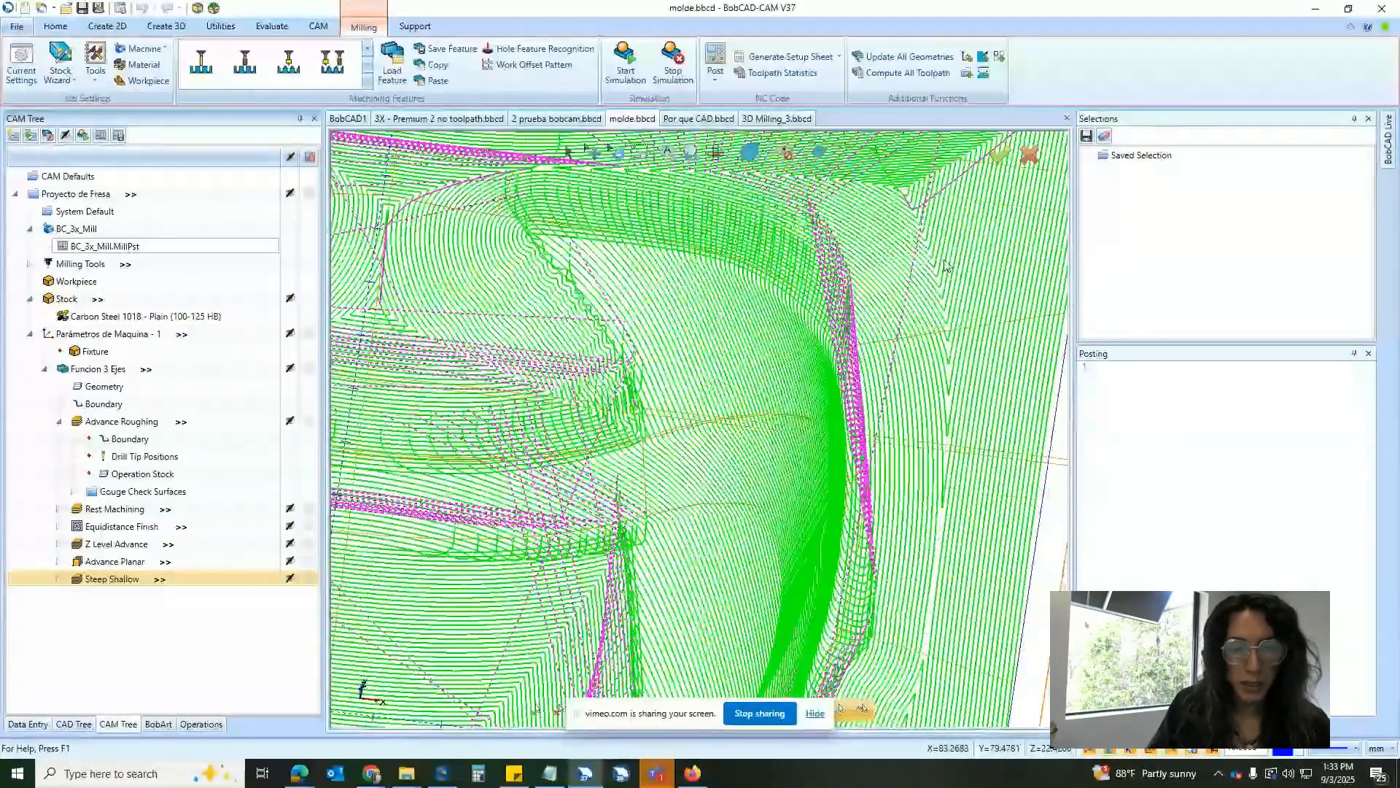
scroll(946, 265, down, 5)
middle_drag(948, 270, 977, 285)
scroll(984, 282, up, 3)
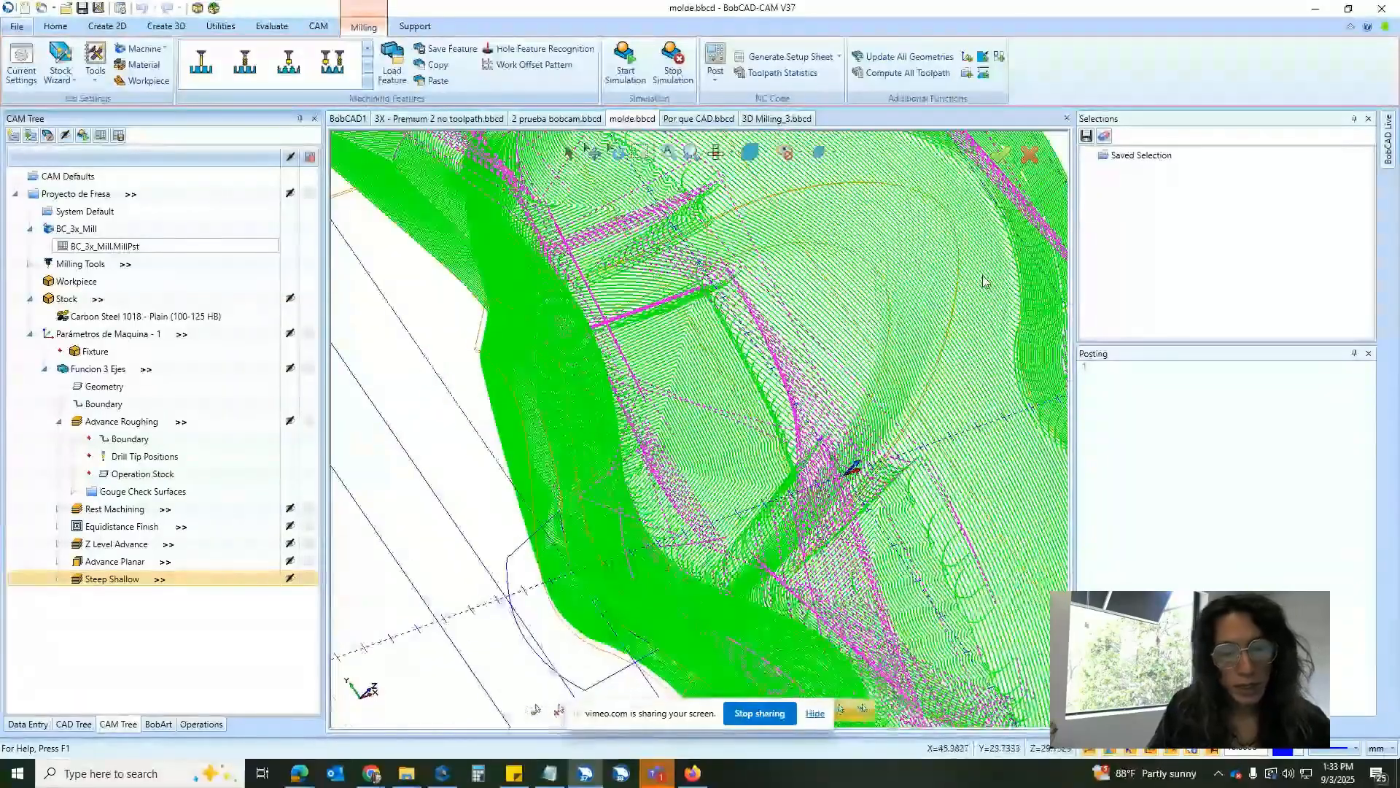
scroll(744, 250, up, 4)
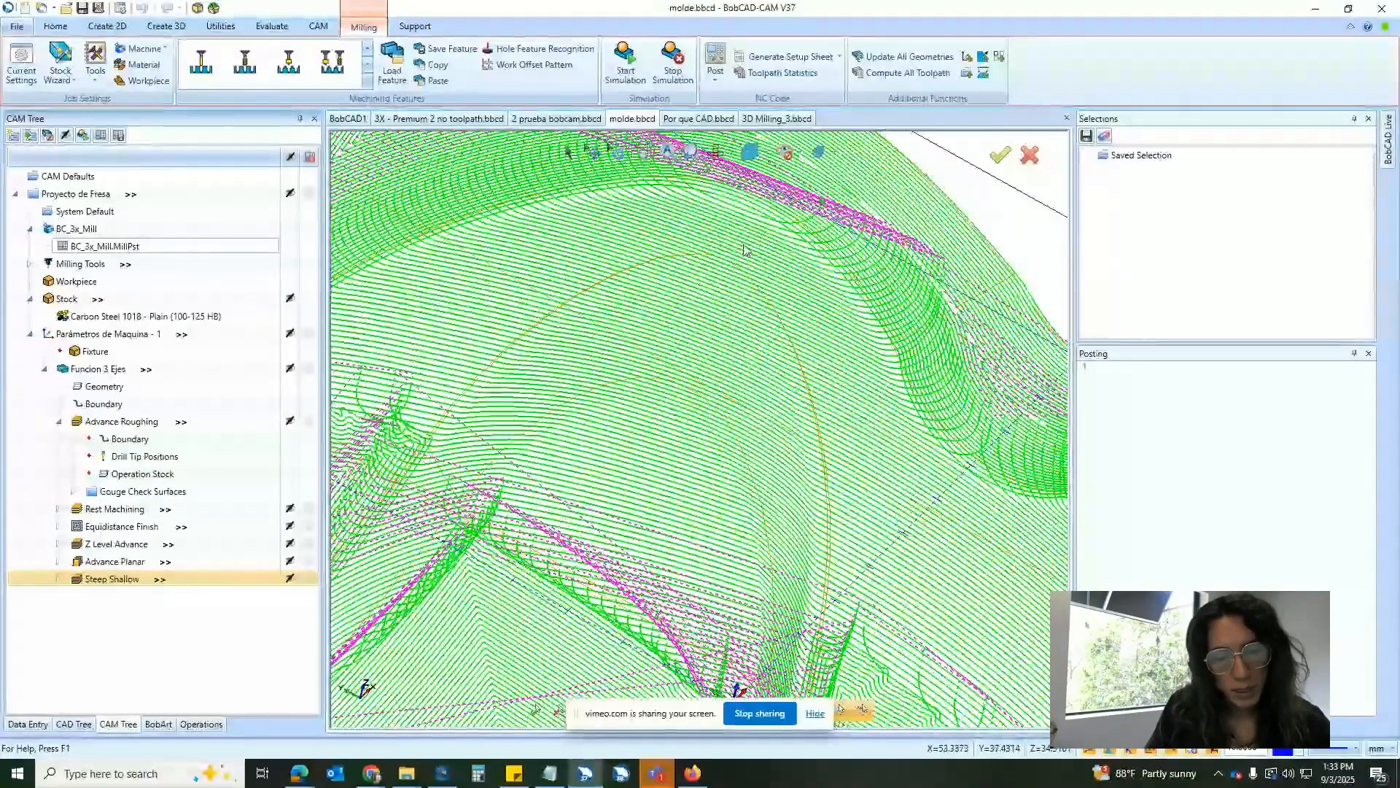
scroll(745, 313, up, 2)
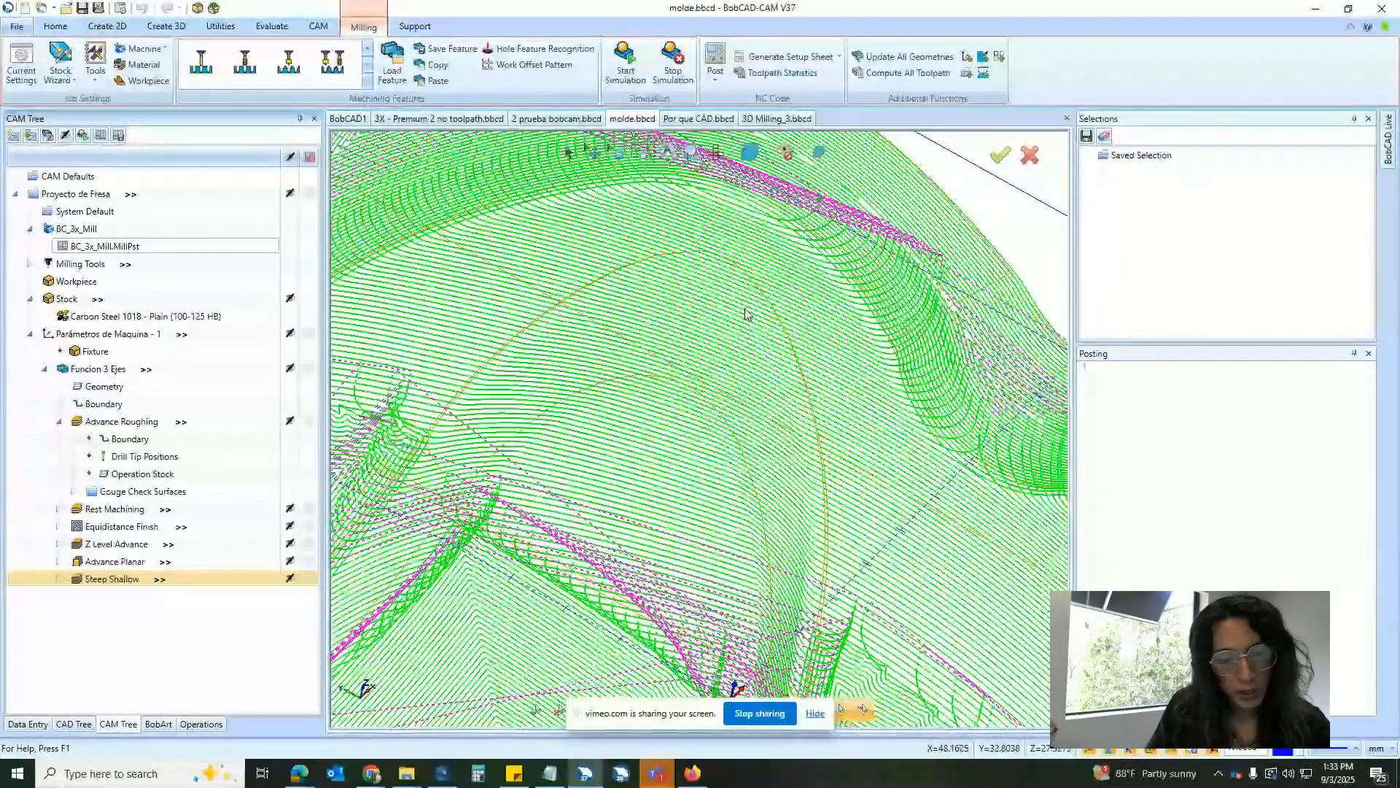
scroll(729, 357, down, 3)
scroll(523, 505, up, 1)
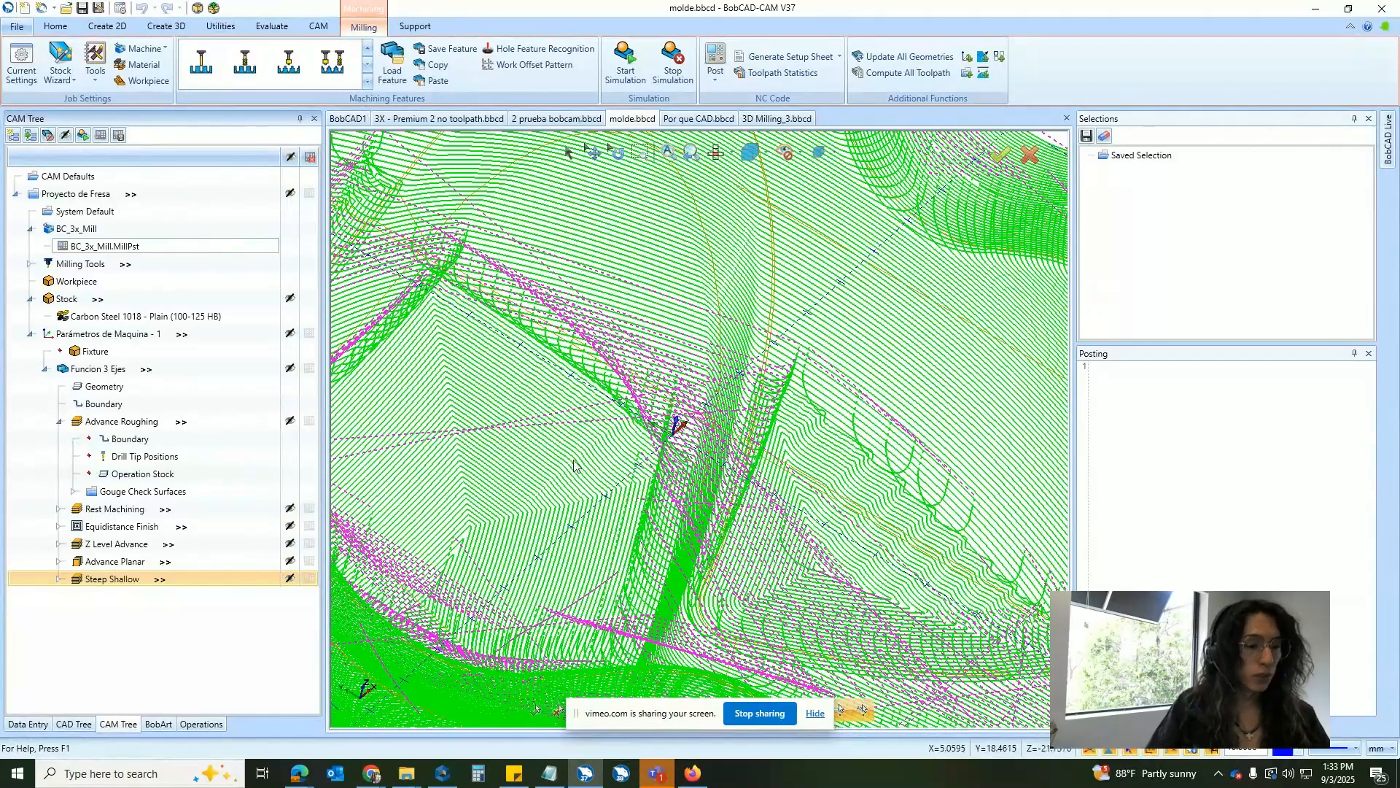
click(113, 531)
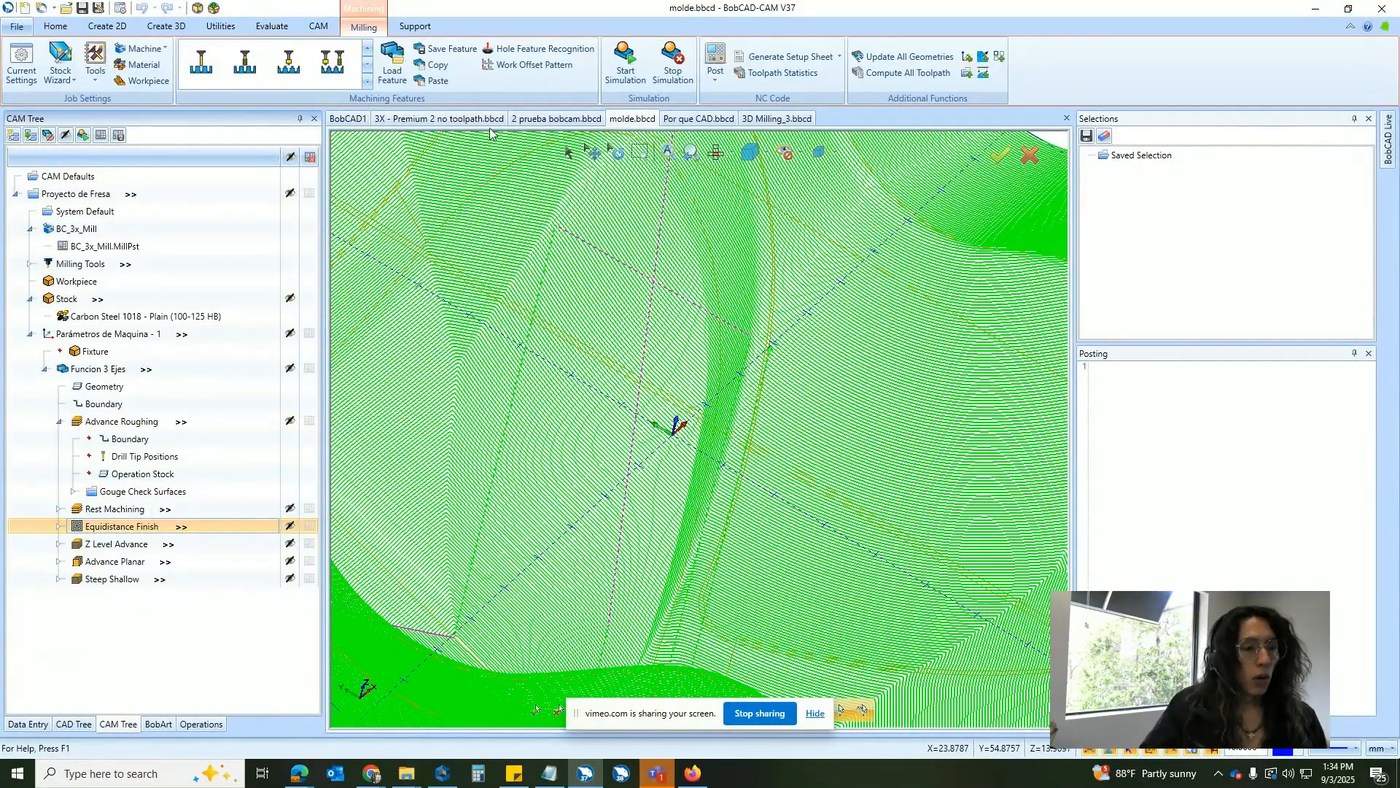
Switch to the 2 prueba bobcam.bbcd project by way of 3X - Premium 2 no toolpath.bbcd and examine its displayed toolpath up close.
click(471, 123)
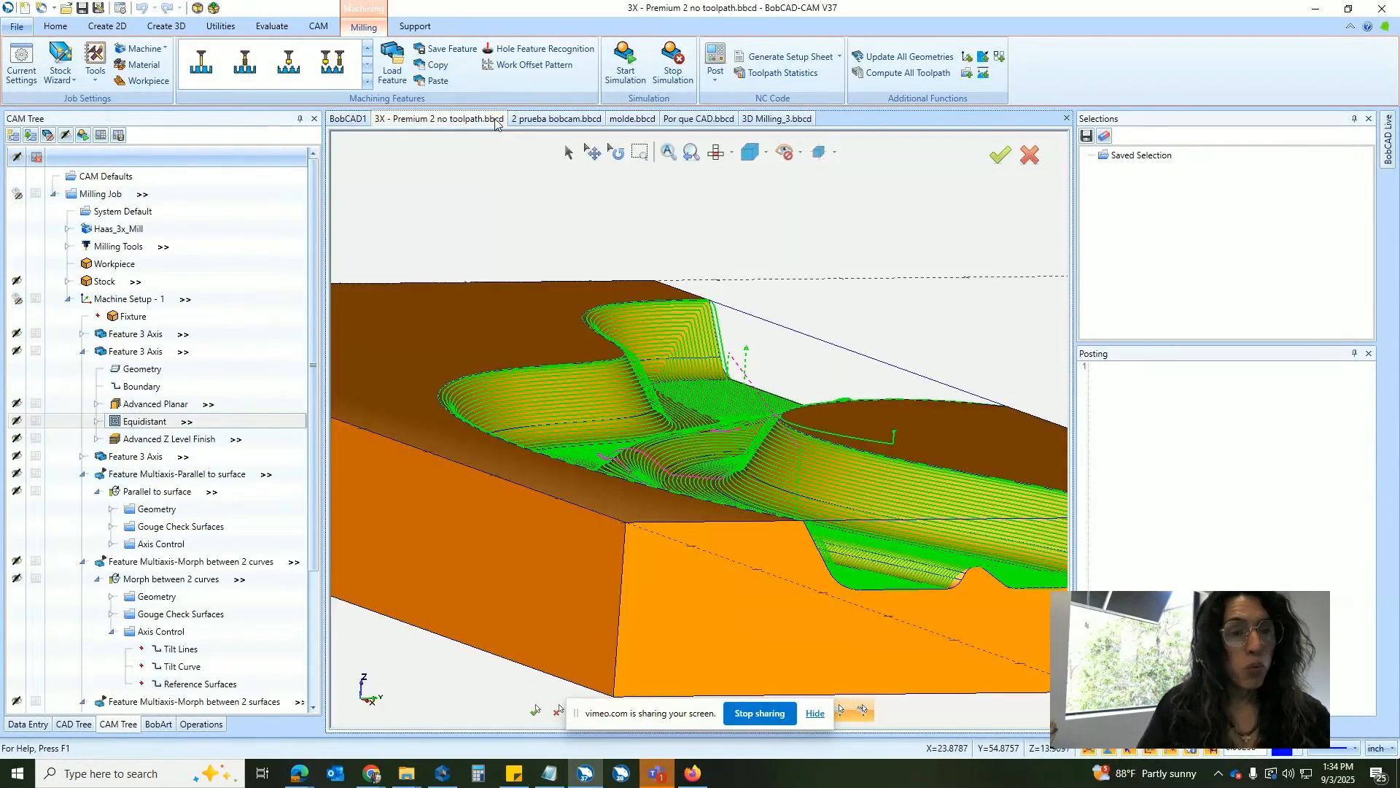
click(562, 121)
scroll(597, 321, down, 3)
scroll(597, 321, up, 4)
scroll(597, 321, down, 3)
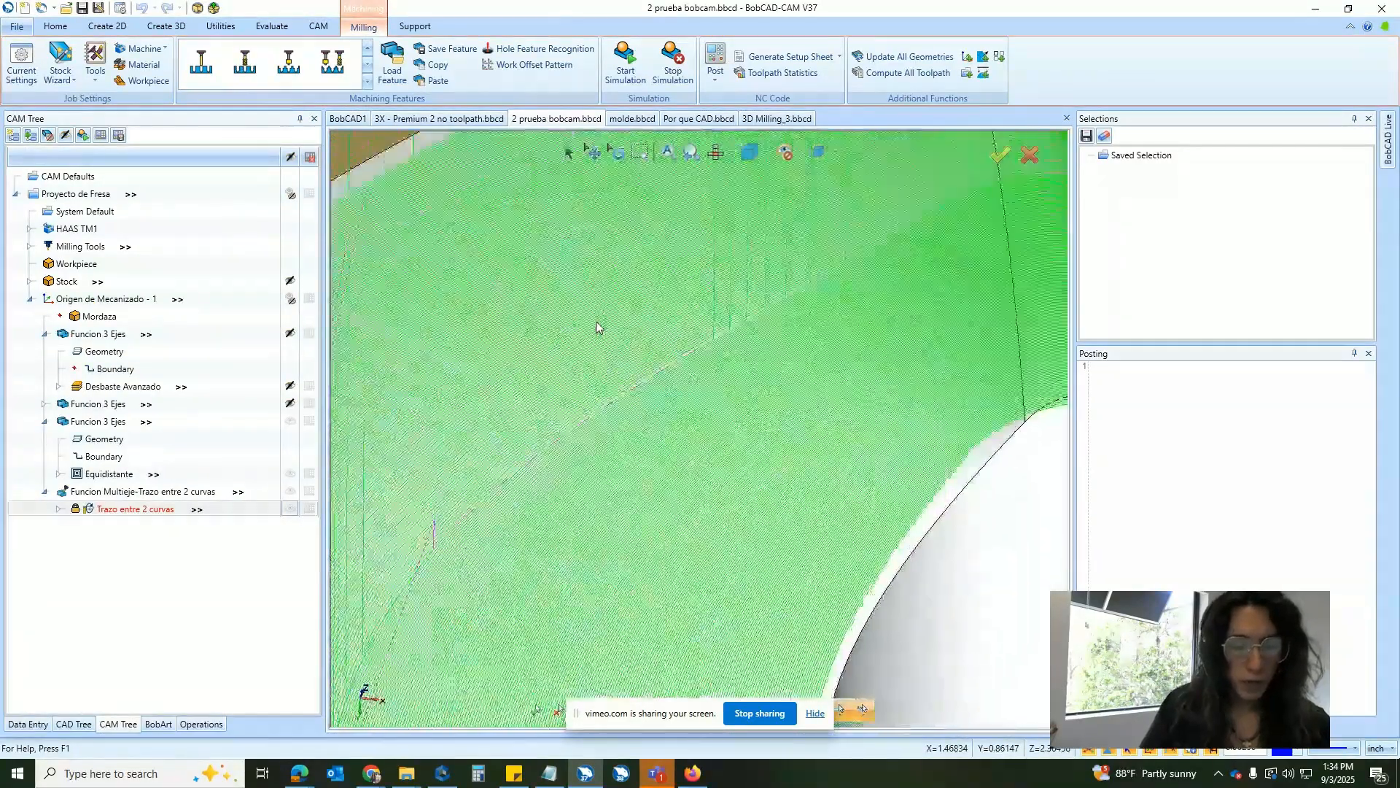
Compare the 2 prueba bobcam.bbcd toolpath up close with the toolpaths in 3D Milling_3.bbcd and Por que CAD.bbcd.
scroll(677, 366, up, 2)
scroll(677, 366, up, 2)
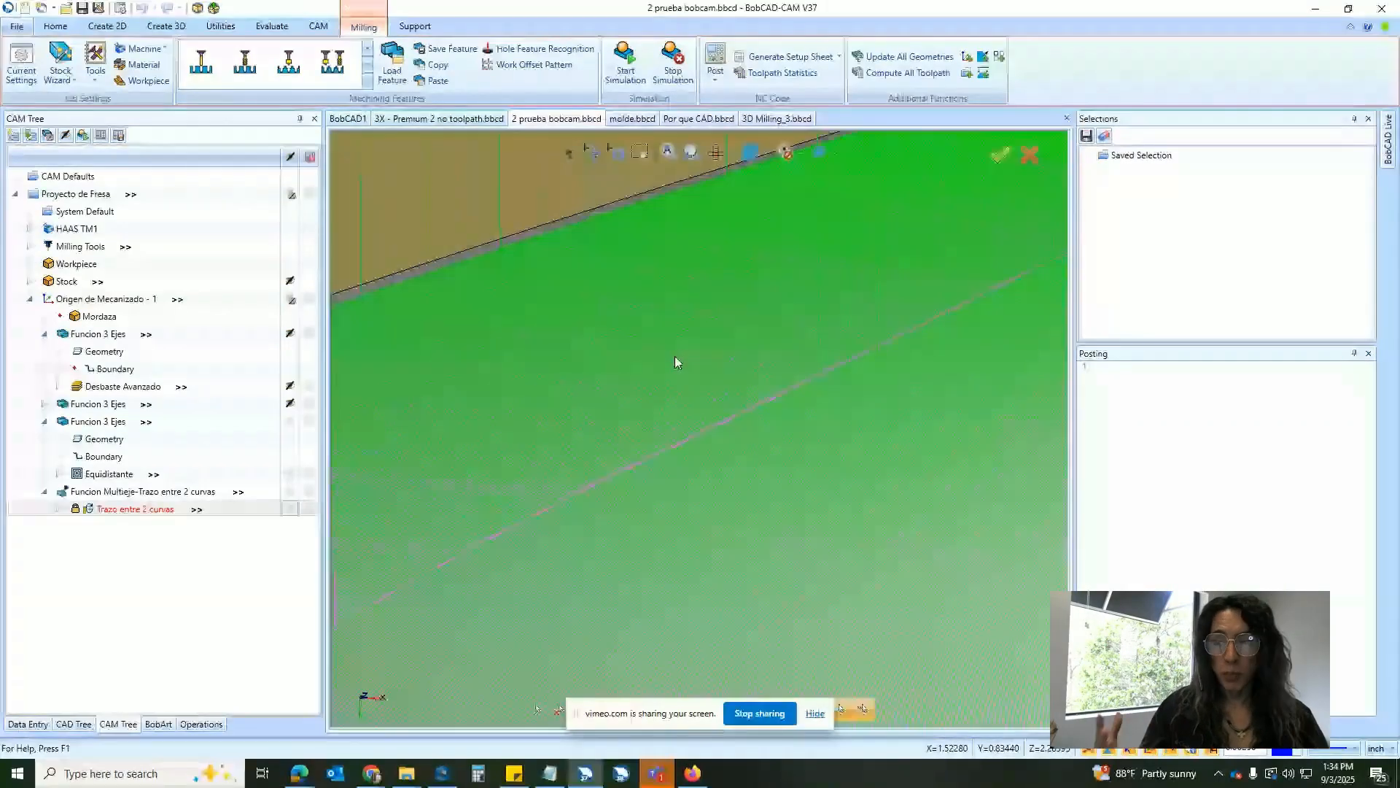
click(801, 121)
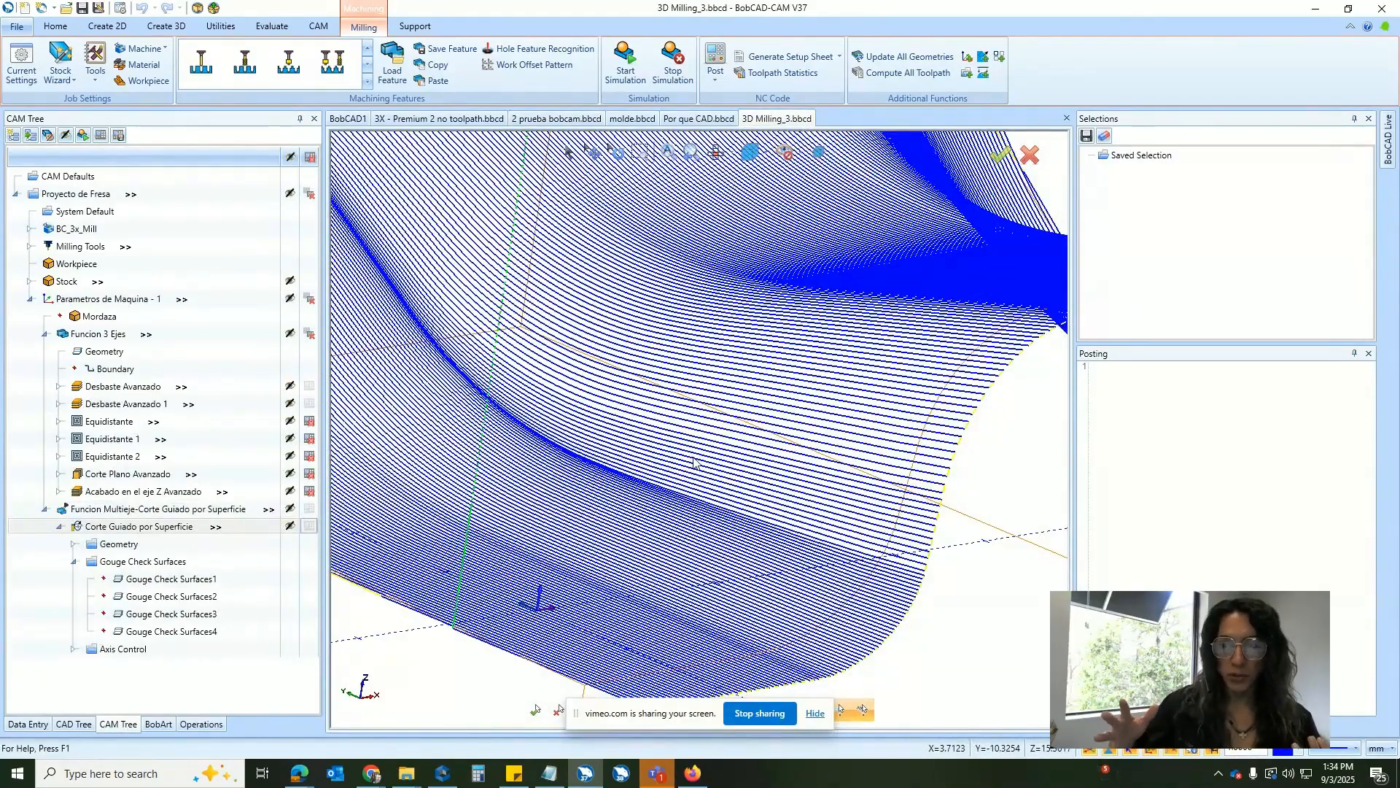
click(694, 120)
middle_drag(645, 278, 710, 349)
scroll(708, 348, up, 5)
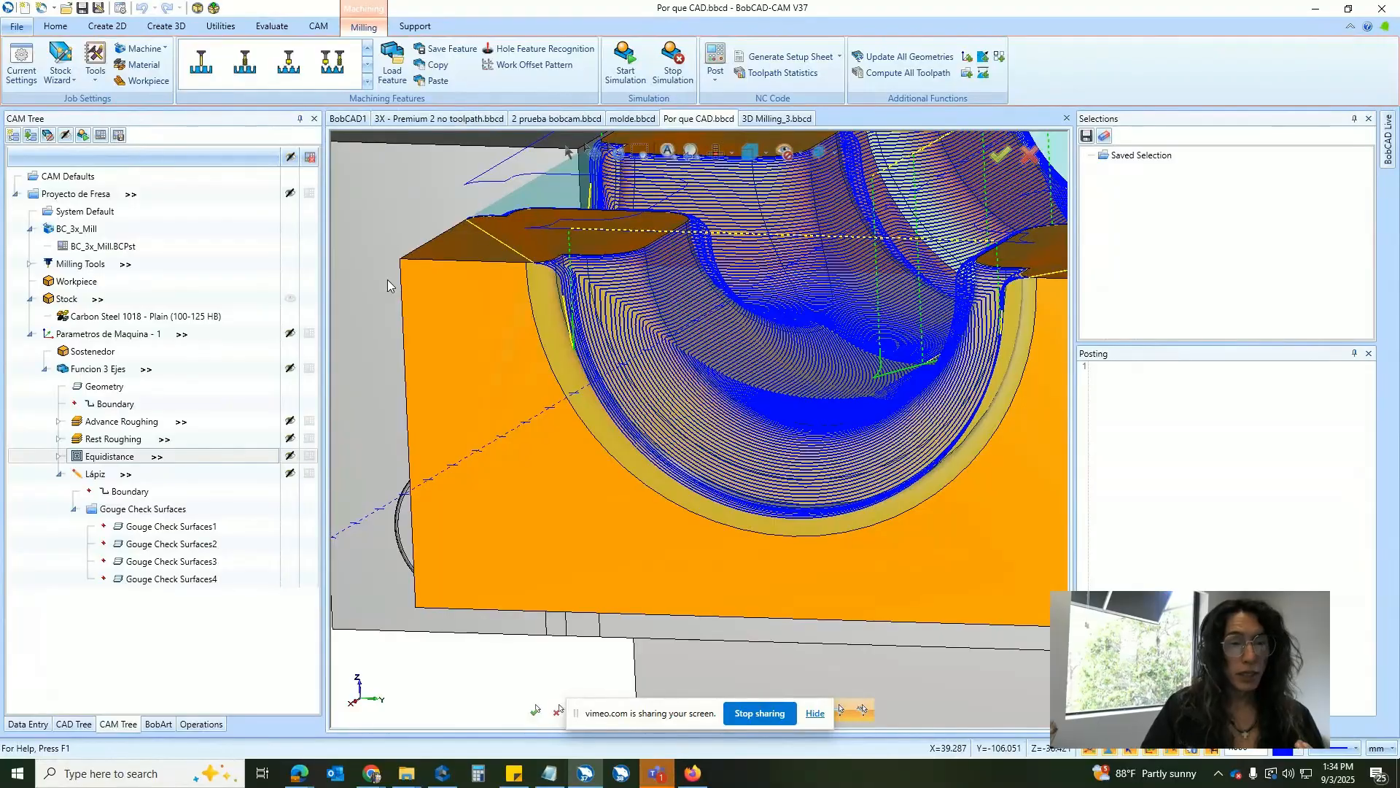
Return to 3X - Premium 2 no toolpath.bbcd by way of 2 prueba bobcam.bbcd and examine the first Morph between 2 curves operation.
click(574, 119)
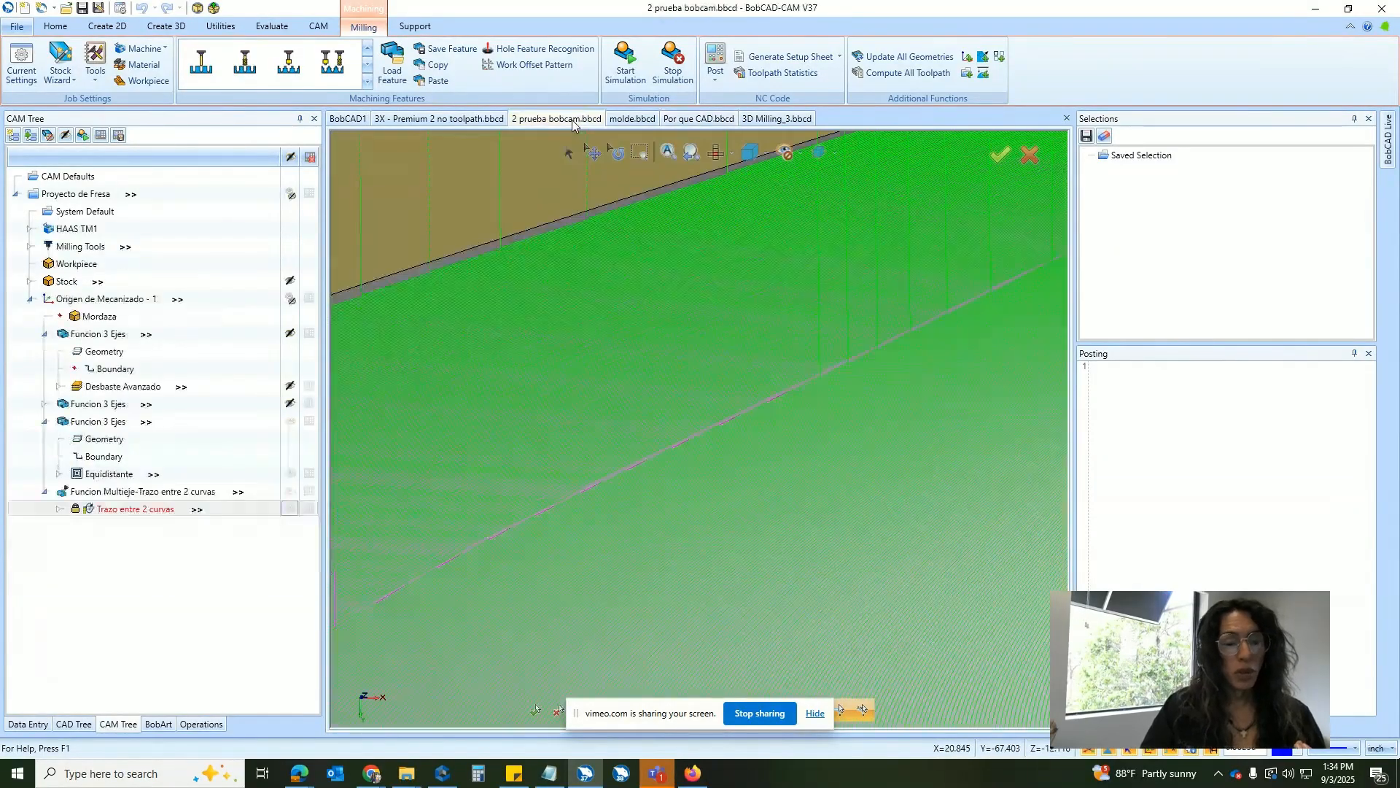
click(471, 119)
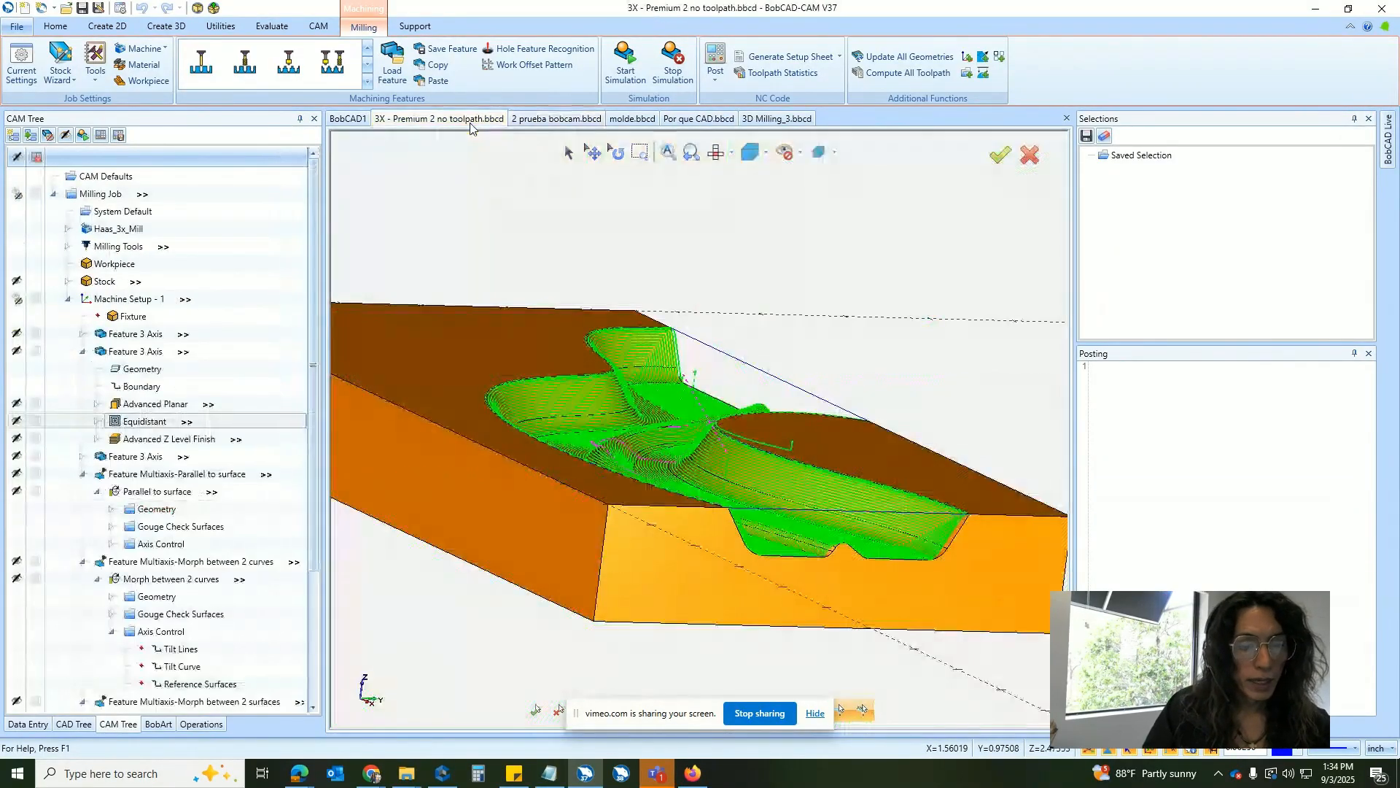
scroll(181, 429, down, 3)
click(183, 422)
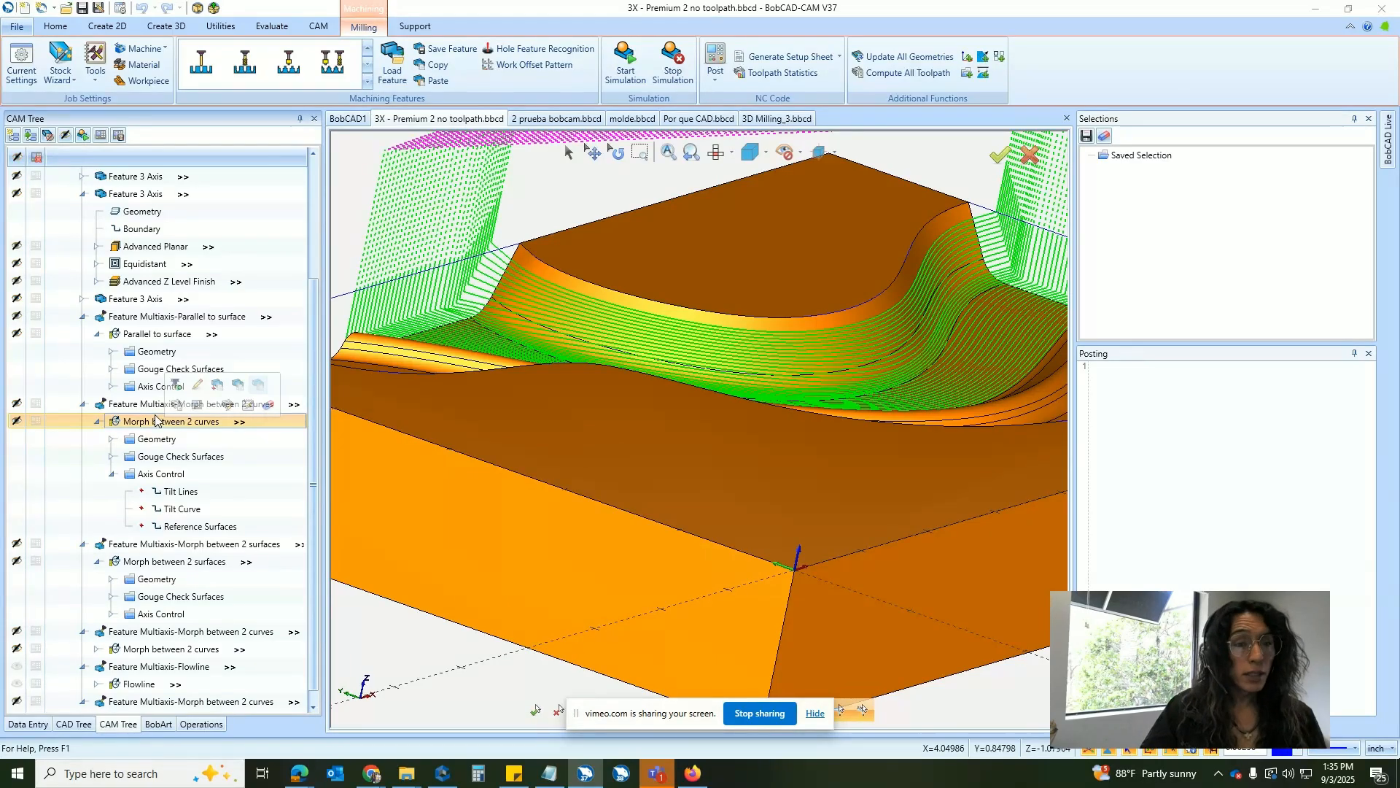
Review the toolpaths in 2 prueba bobcam.bbcd, molde.bbcd, Por que CAD.bbcd and 3D Milling_3.bbcd and return to 3X - Premium 2 no toolpath.bbcd.
click(589, 121)
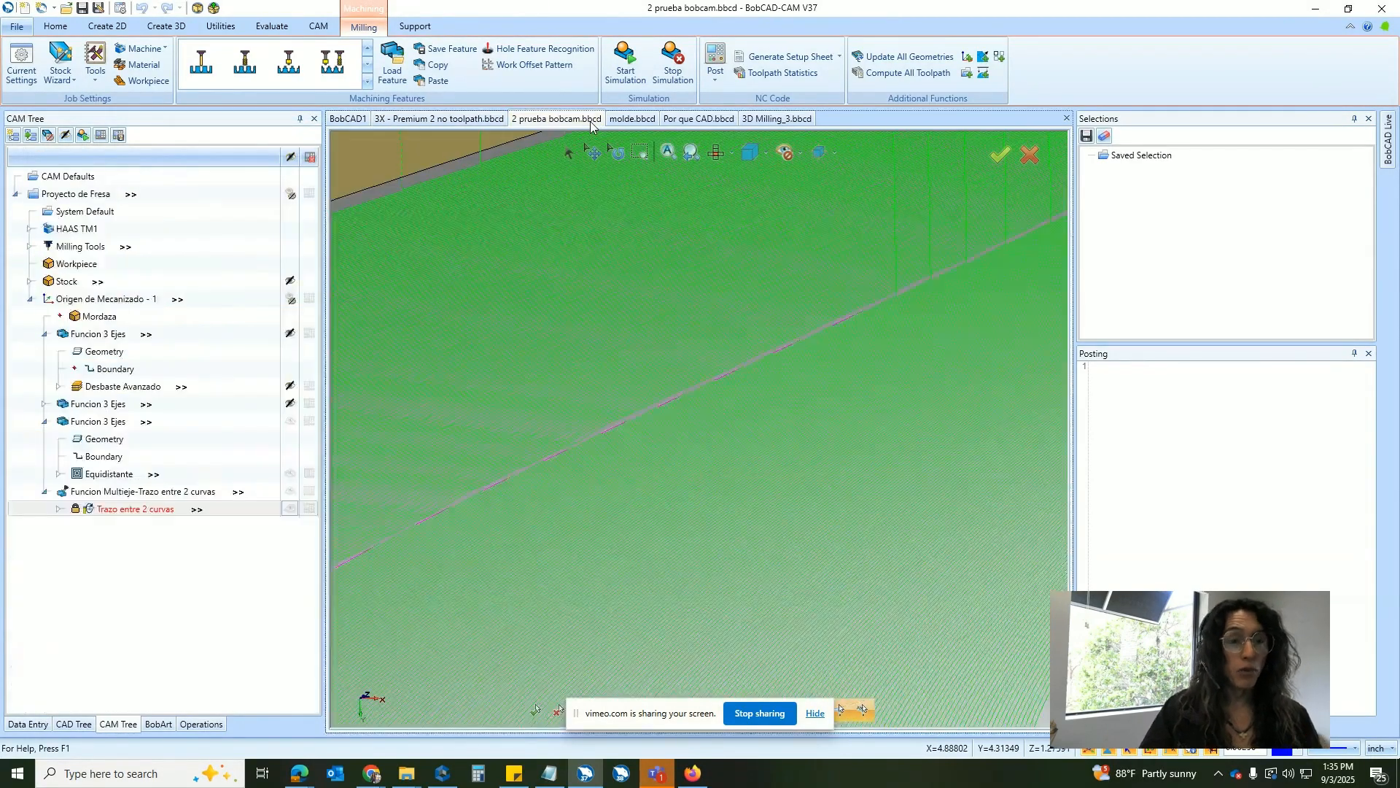
click(631, 119)
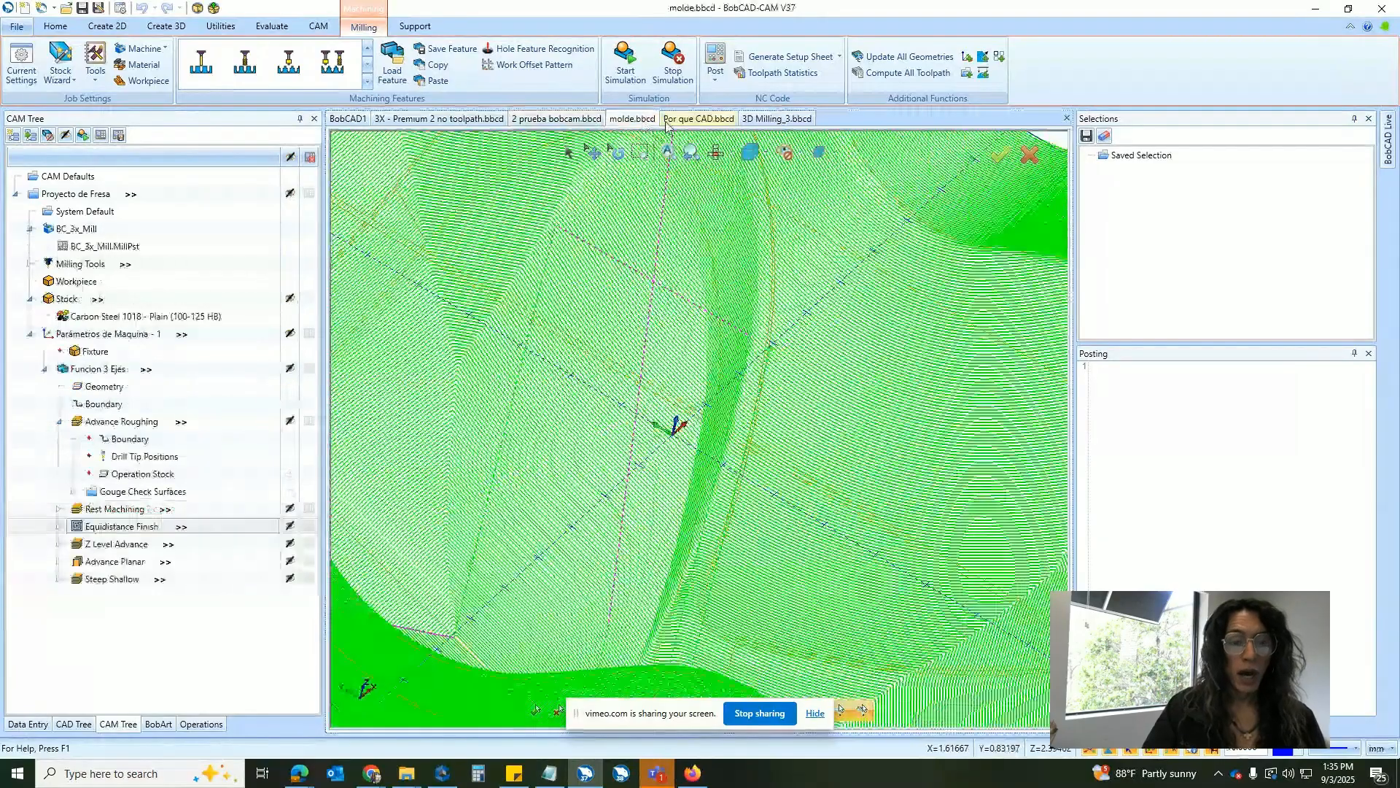
click(667, 119)
click(801, 120)
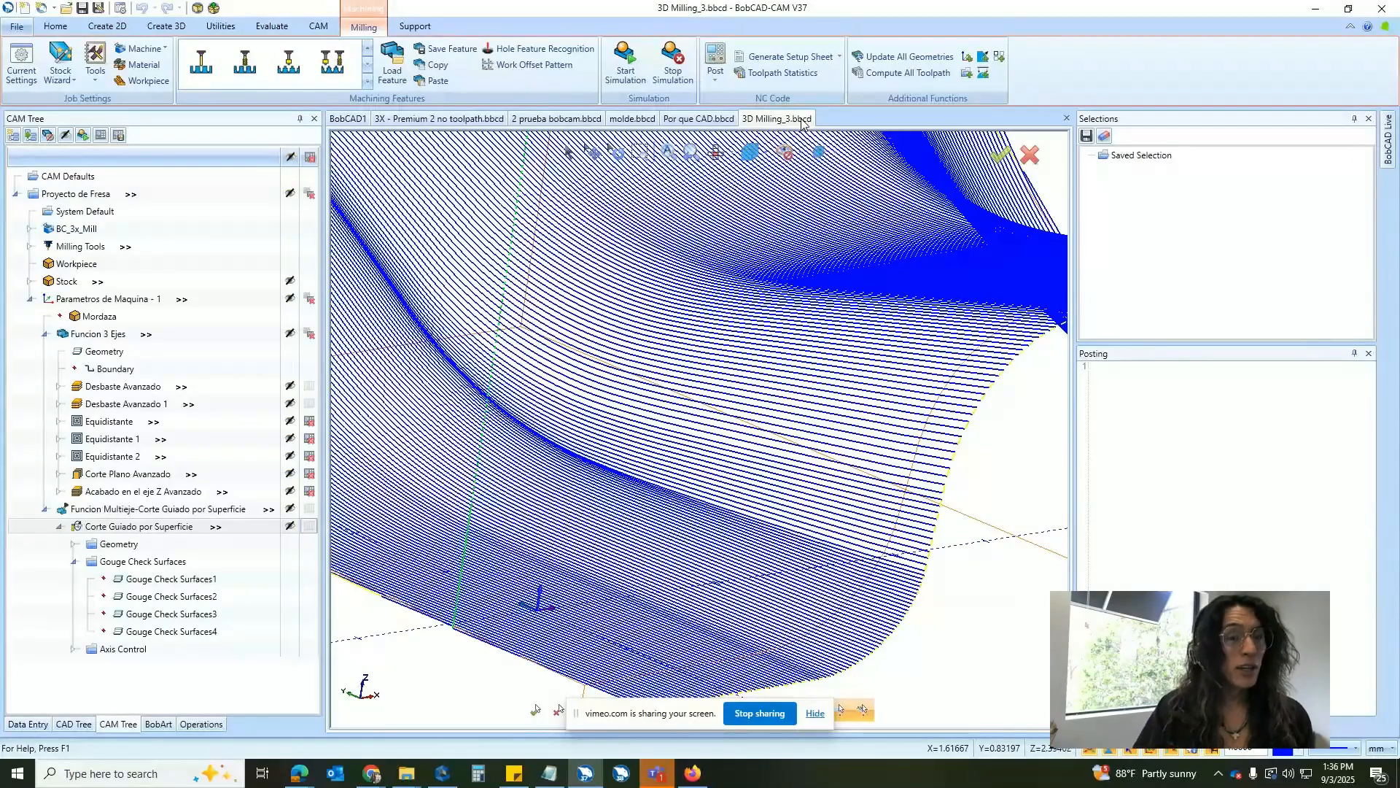
click(469, 121)
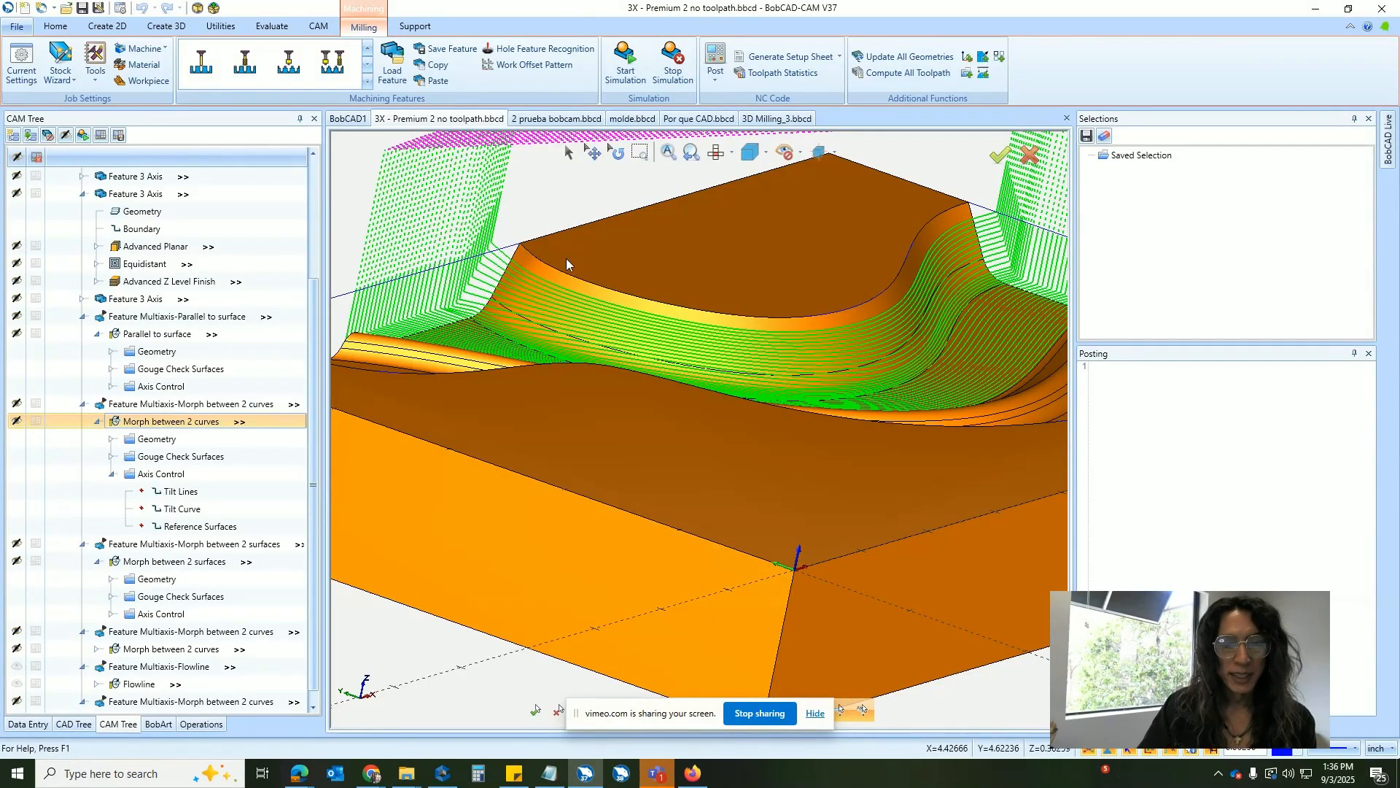
Check the system date and time and close the Microsoft Teams meeting window without joining.
click(1326, 771)
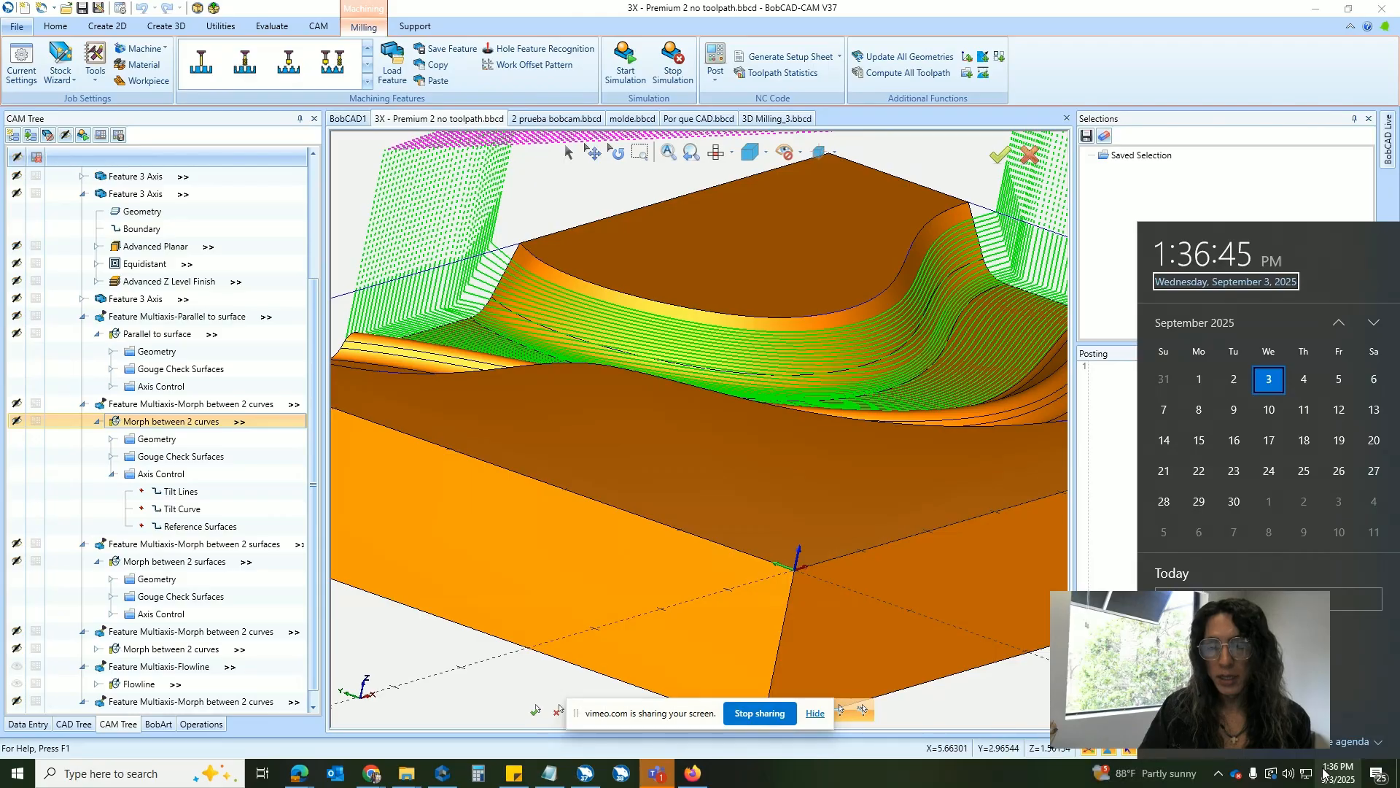
click(1326, 772)
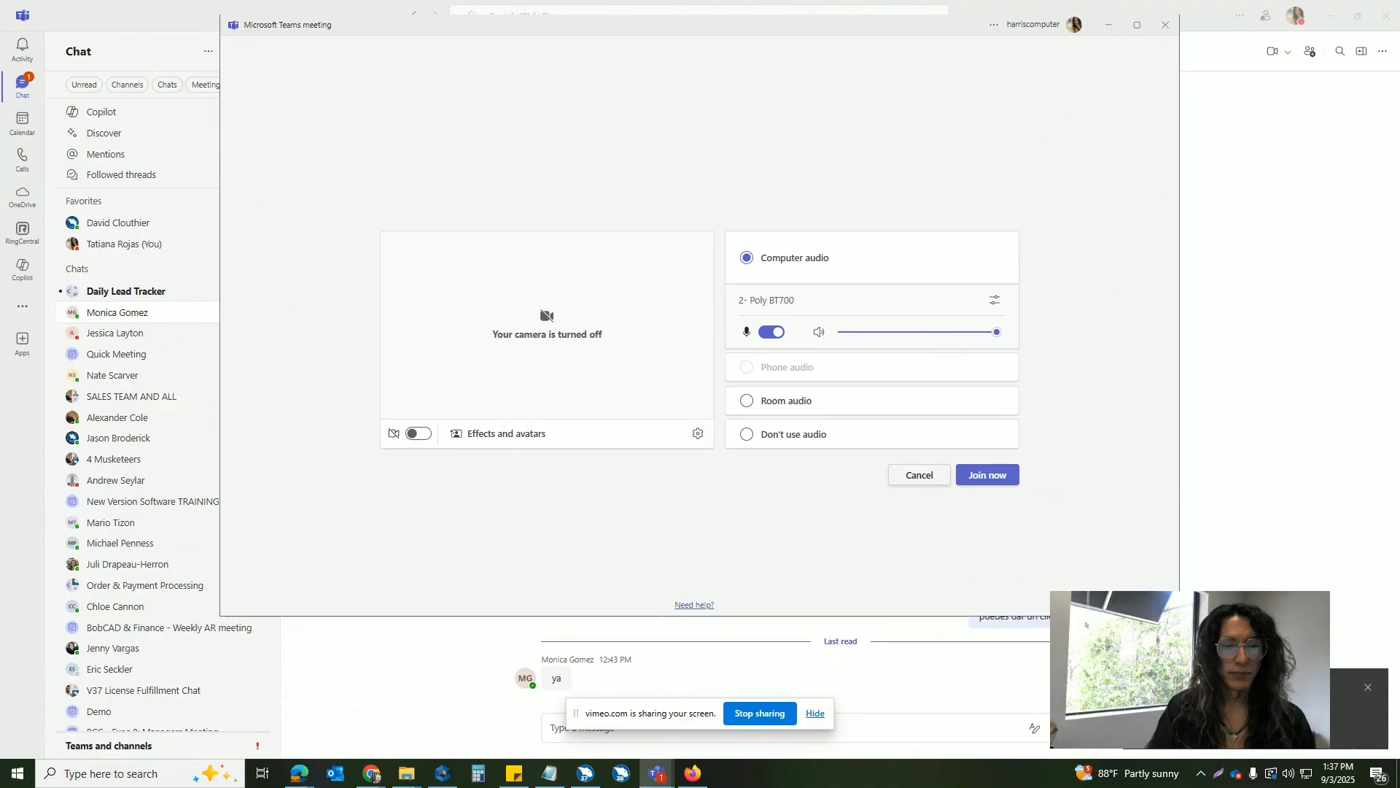
click(1165, 25)
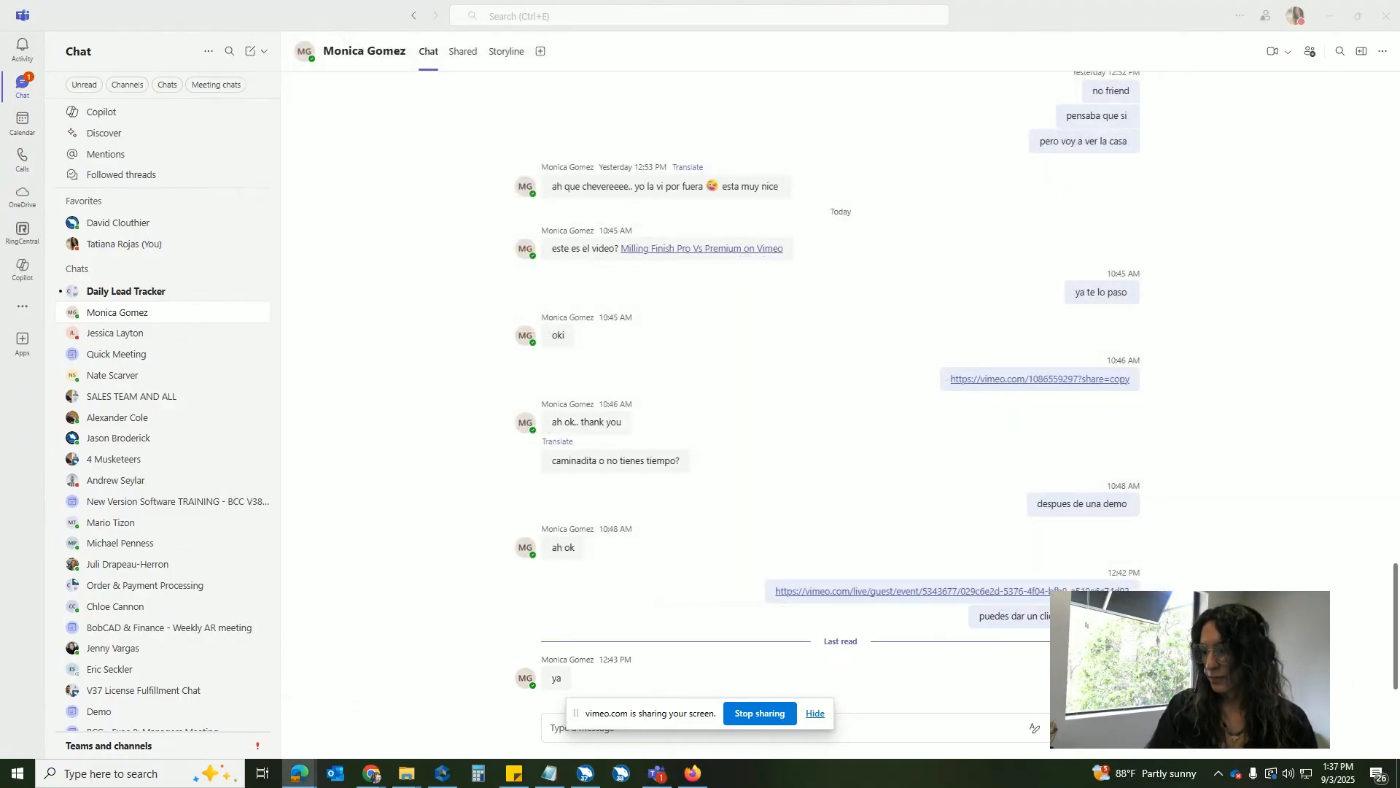